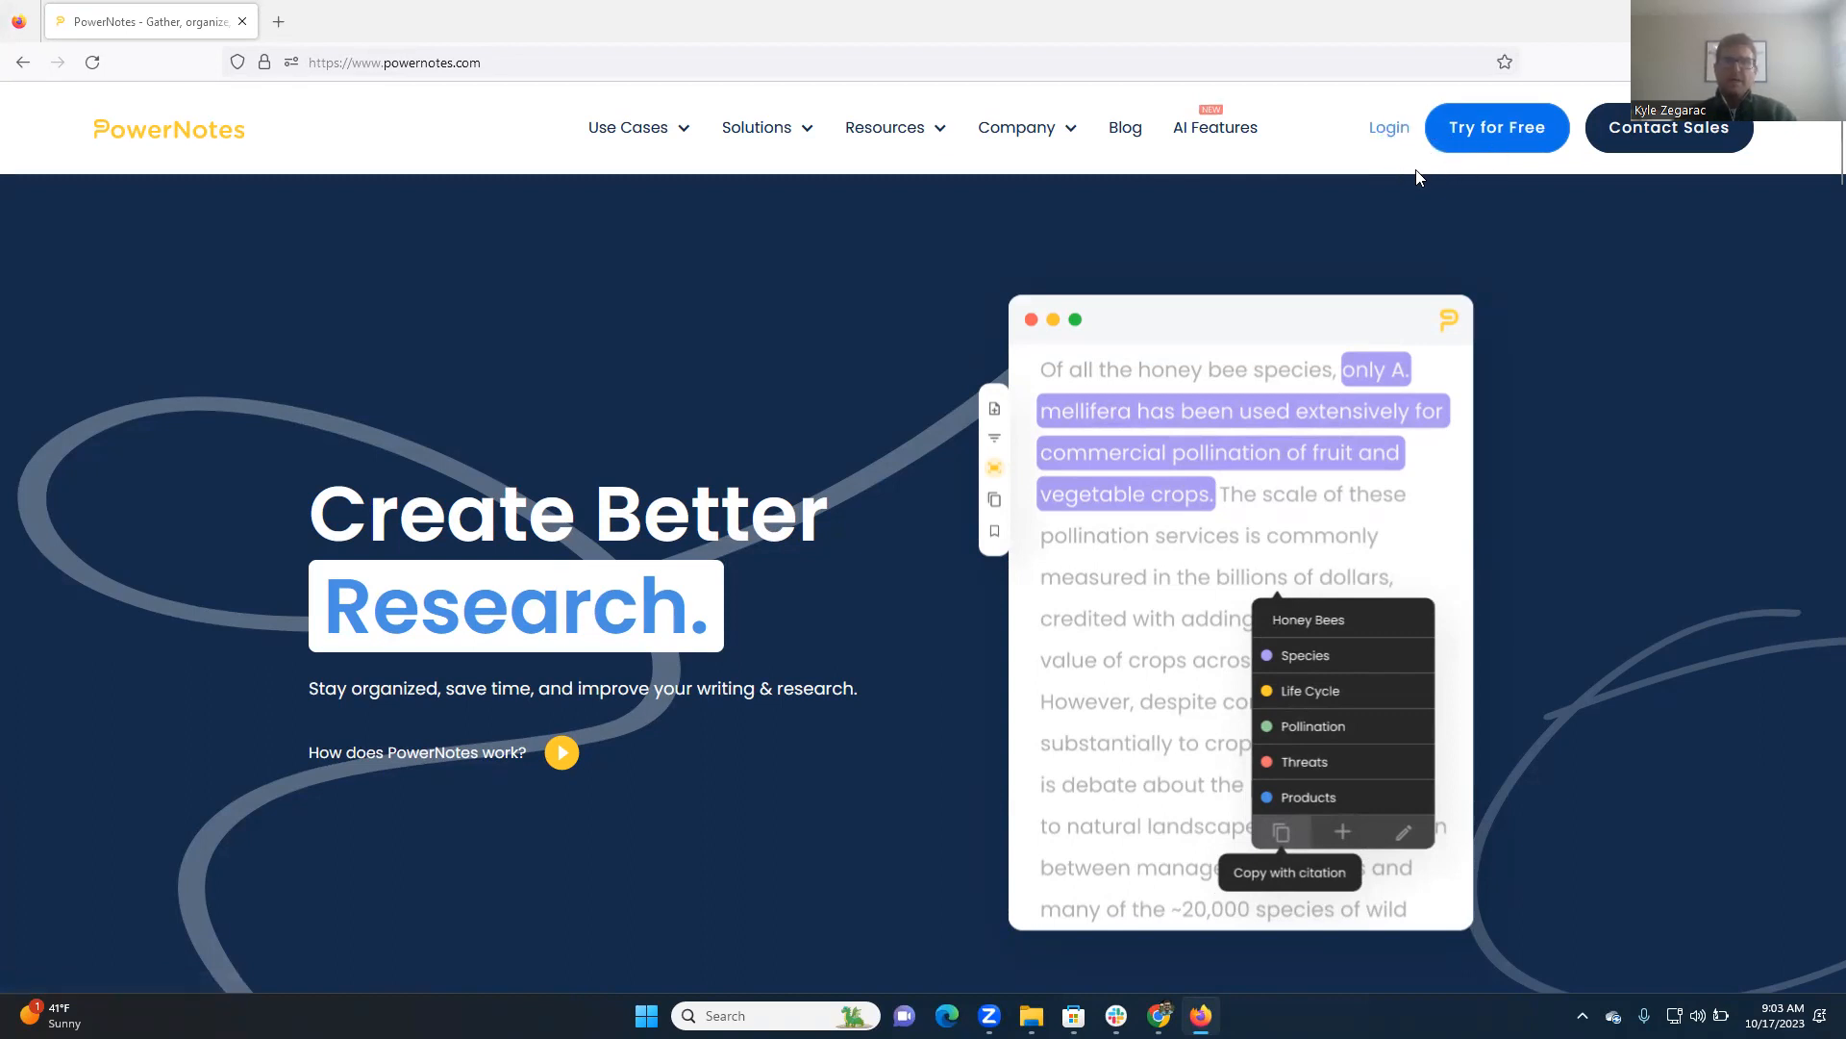
# Open the account sign-up page from the PowerNotes website's login page
pyautogui.click(1385, 130)
pyautogui.click(869, 297)
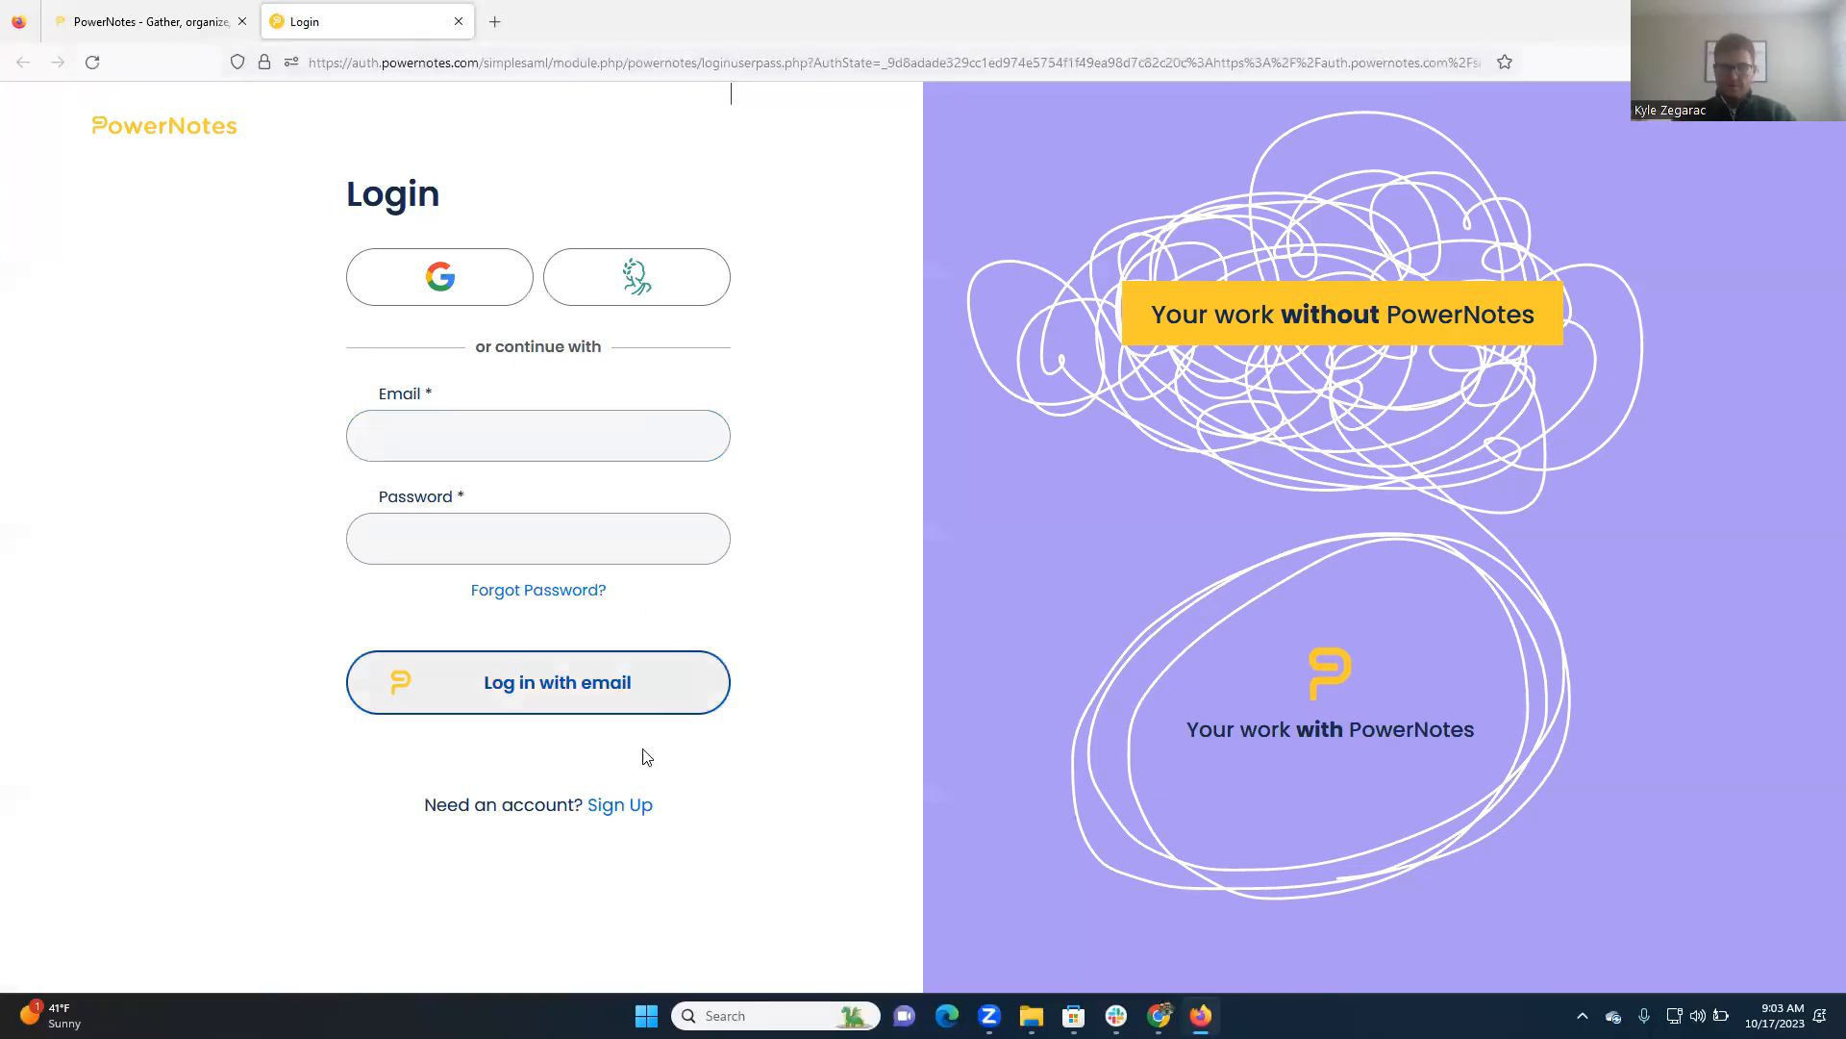
pyautogui.click(630, 808)
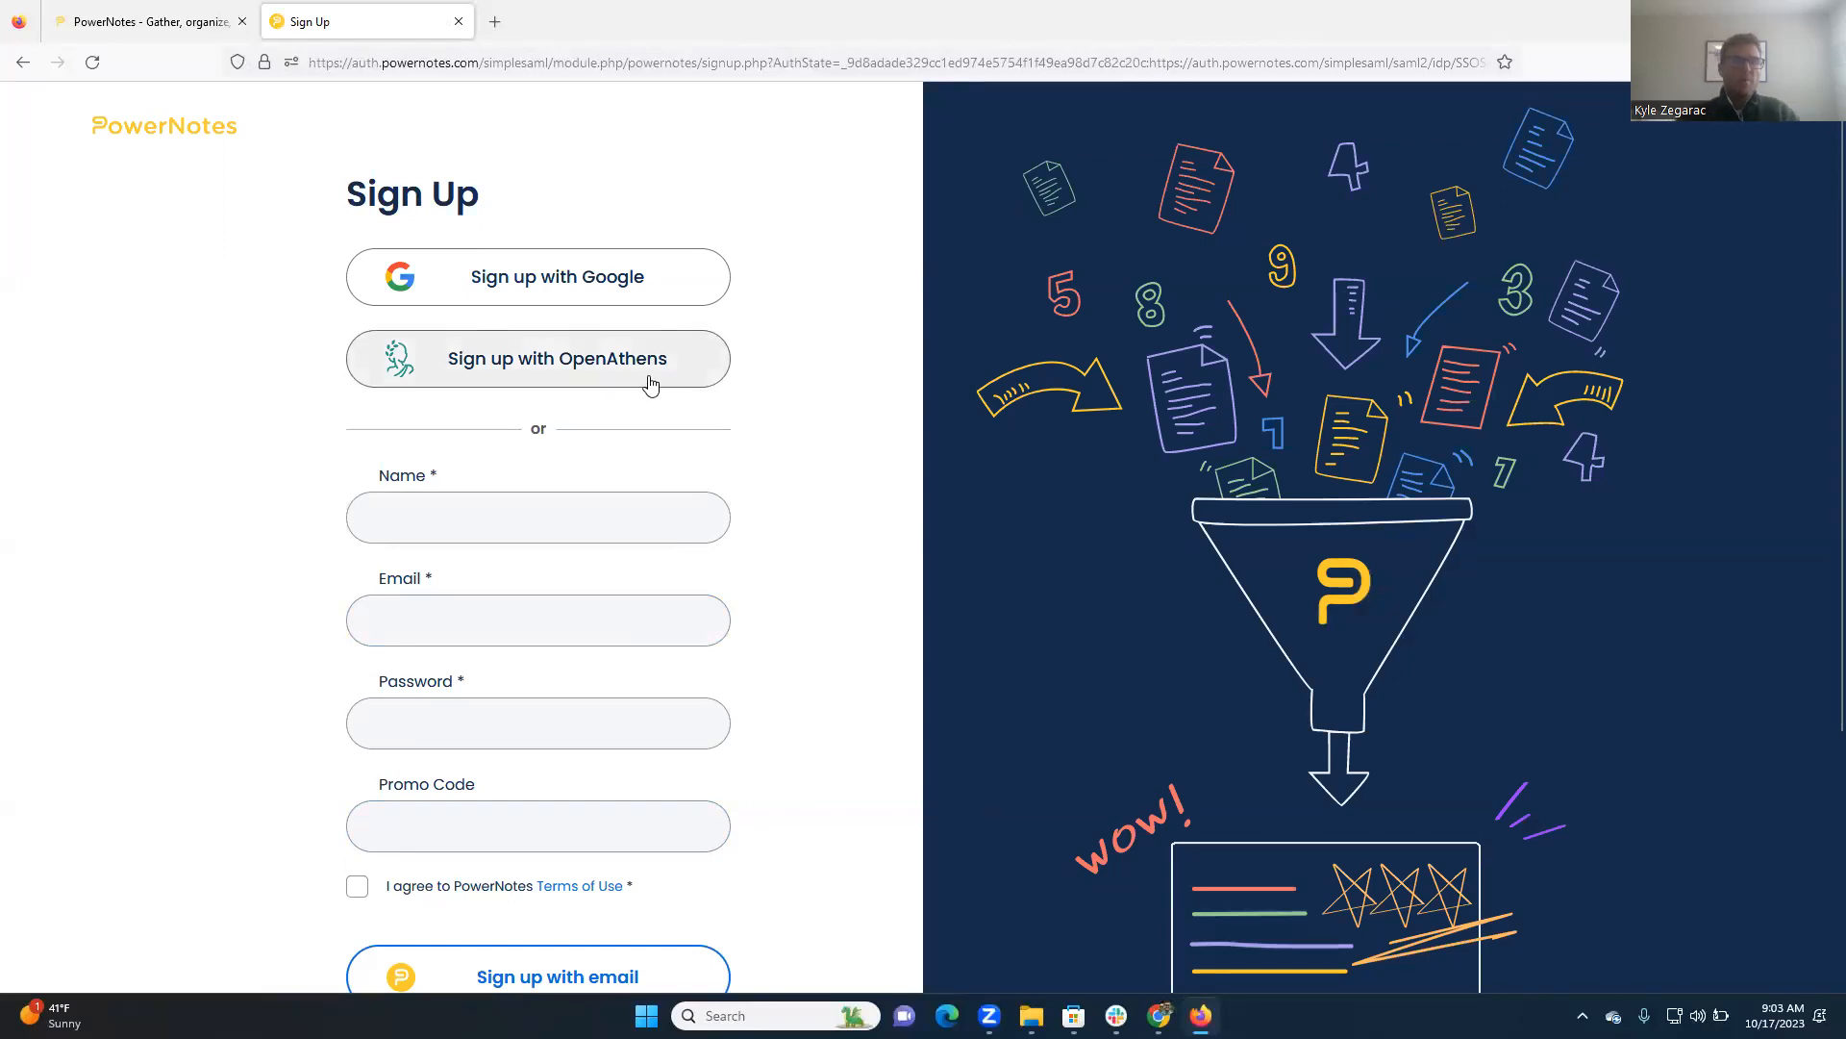
# View the OpenAthens institution sign-in option, and return to the sign-up form
pyautogui.click(592, 371)
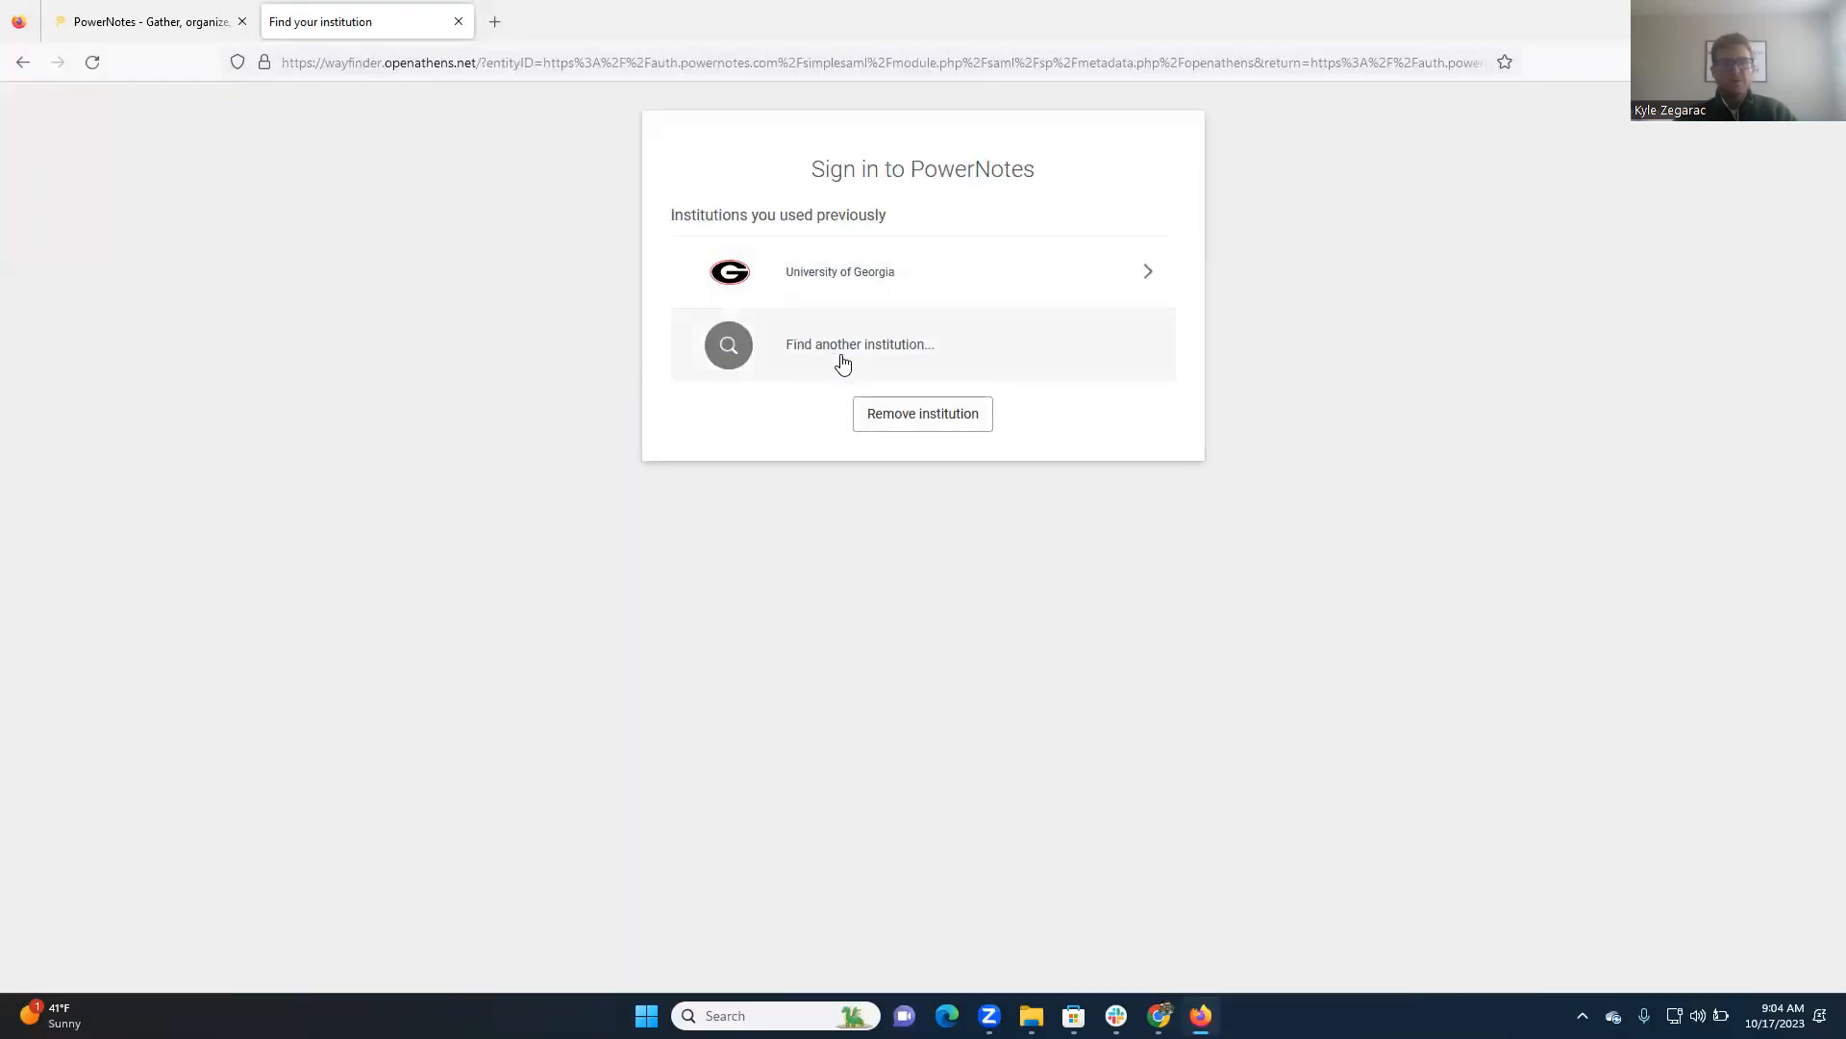
pyautogui.click(24, 65)
pyautogui.click(891, 459)
pyautogui.click(626, 808)
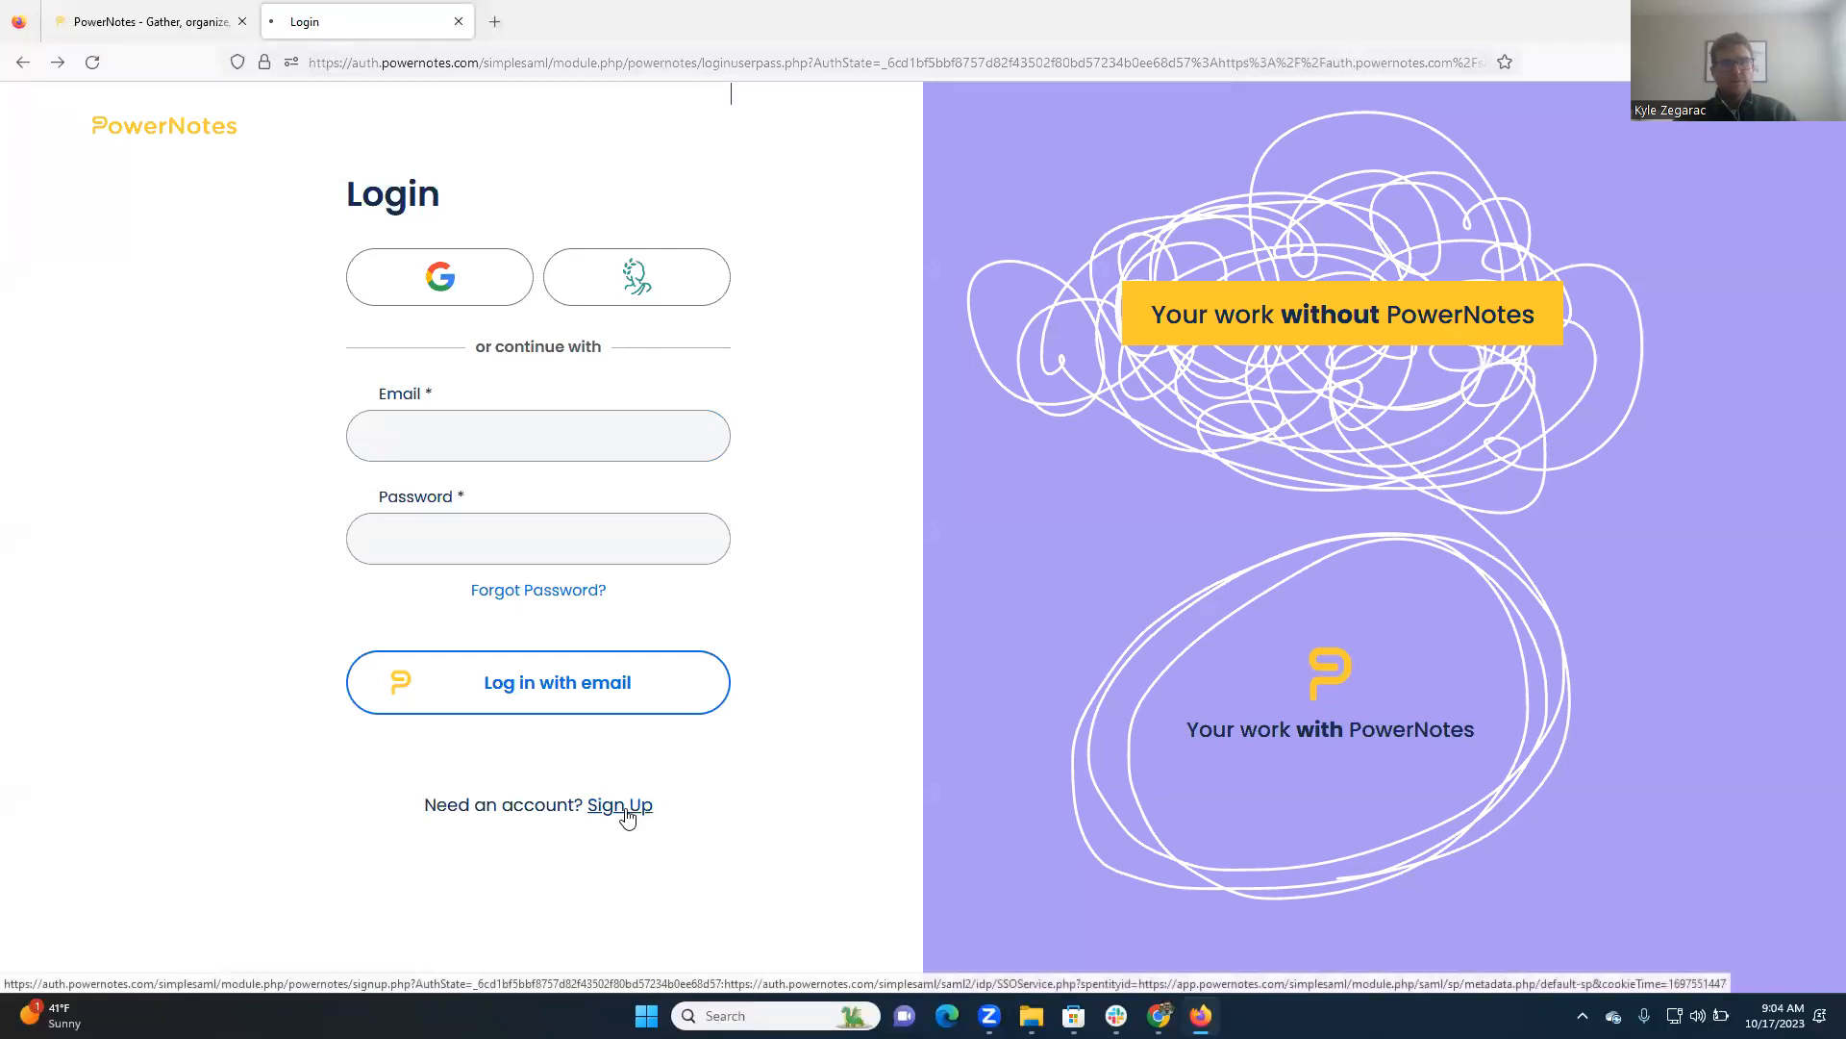
# Review the sign-up form's Google, OpenAthens and email registration options and its required fields
pyautogui.scroll(-2, 548, 517)
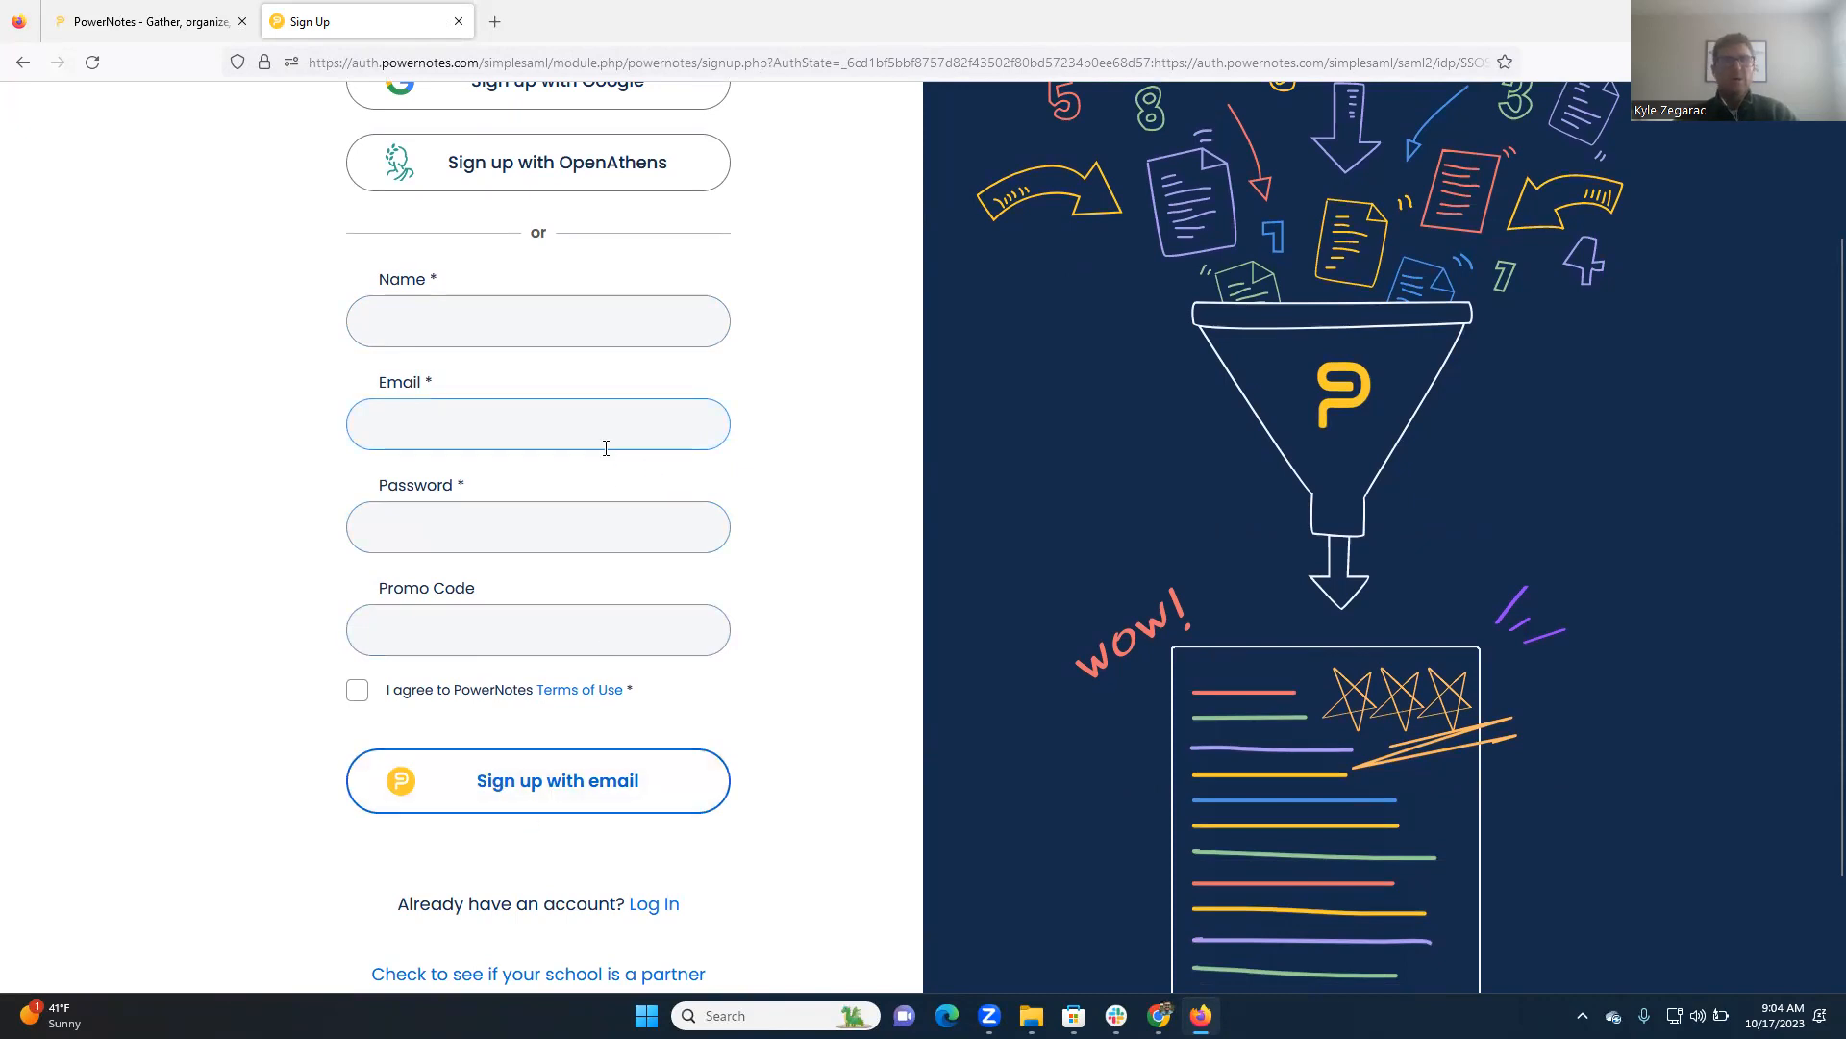
pyautogui.scroll(2, 567, 538)
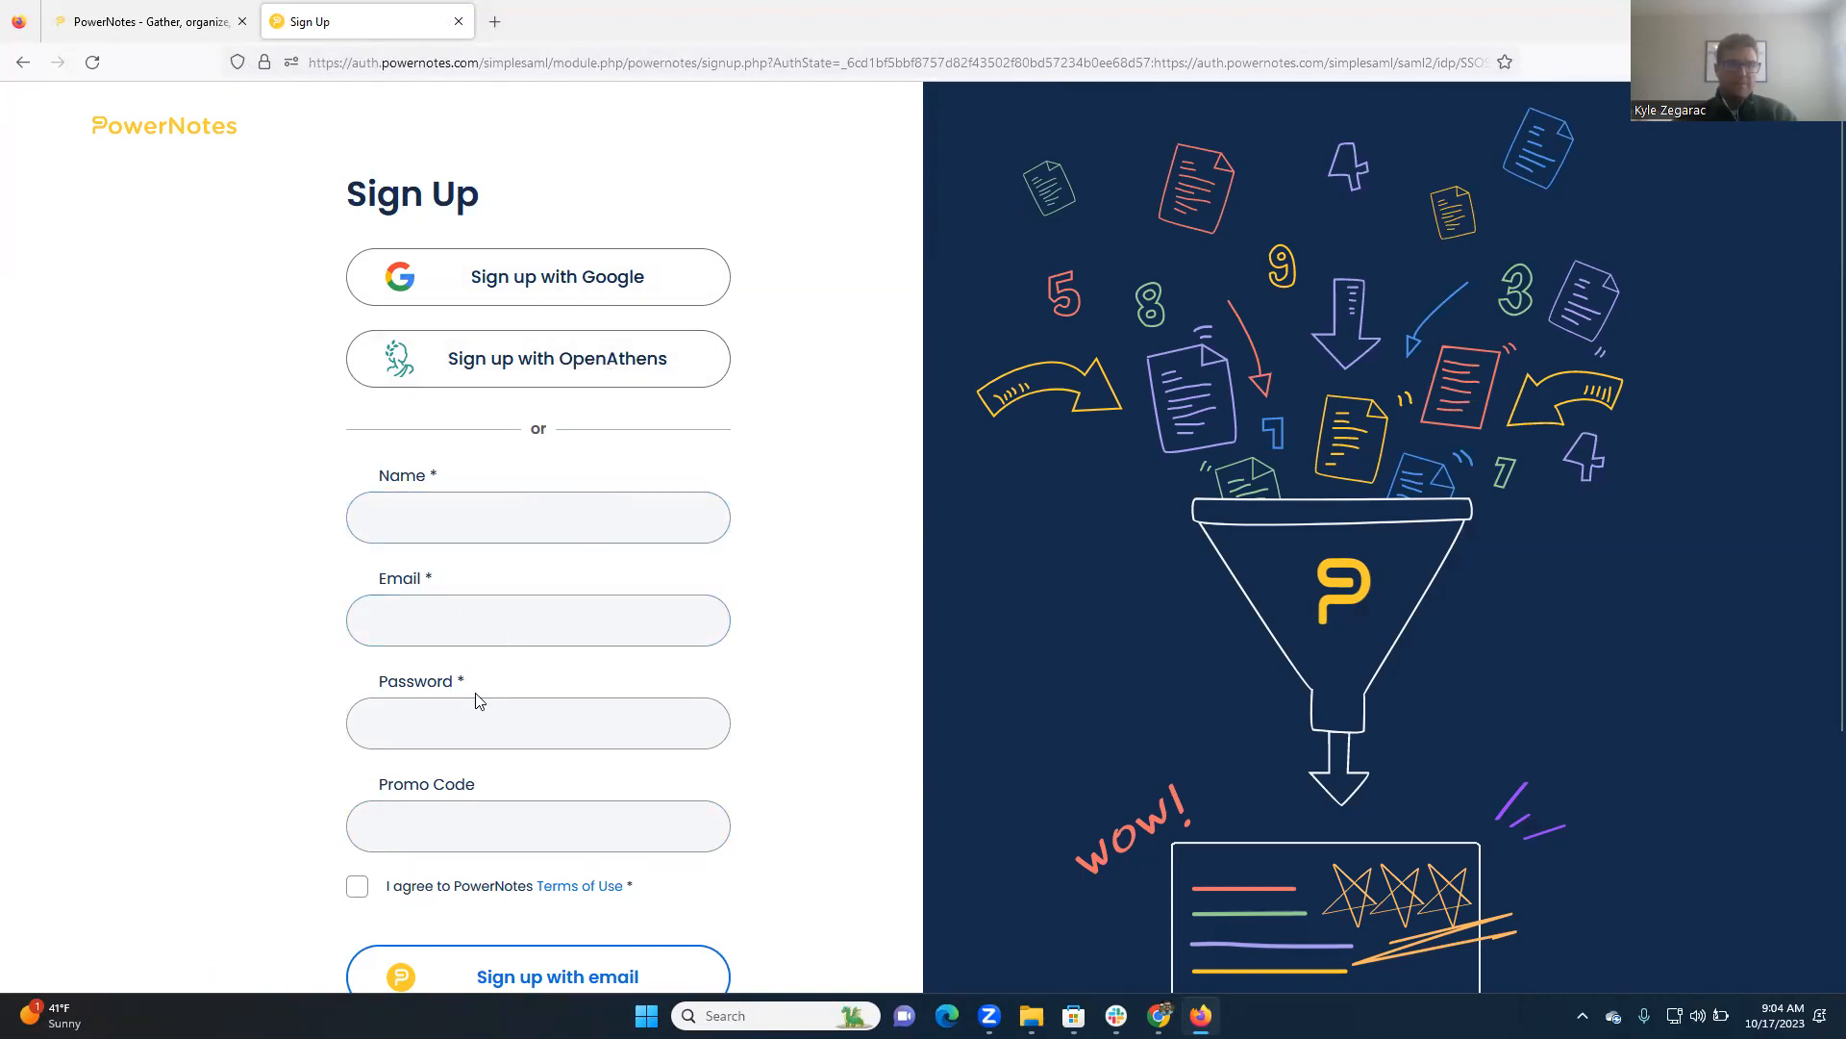
pyautogui.scroll(-2, 494, 808)
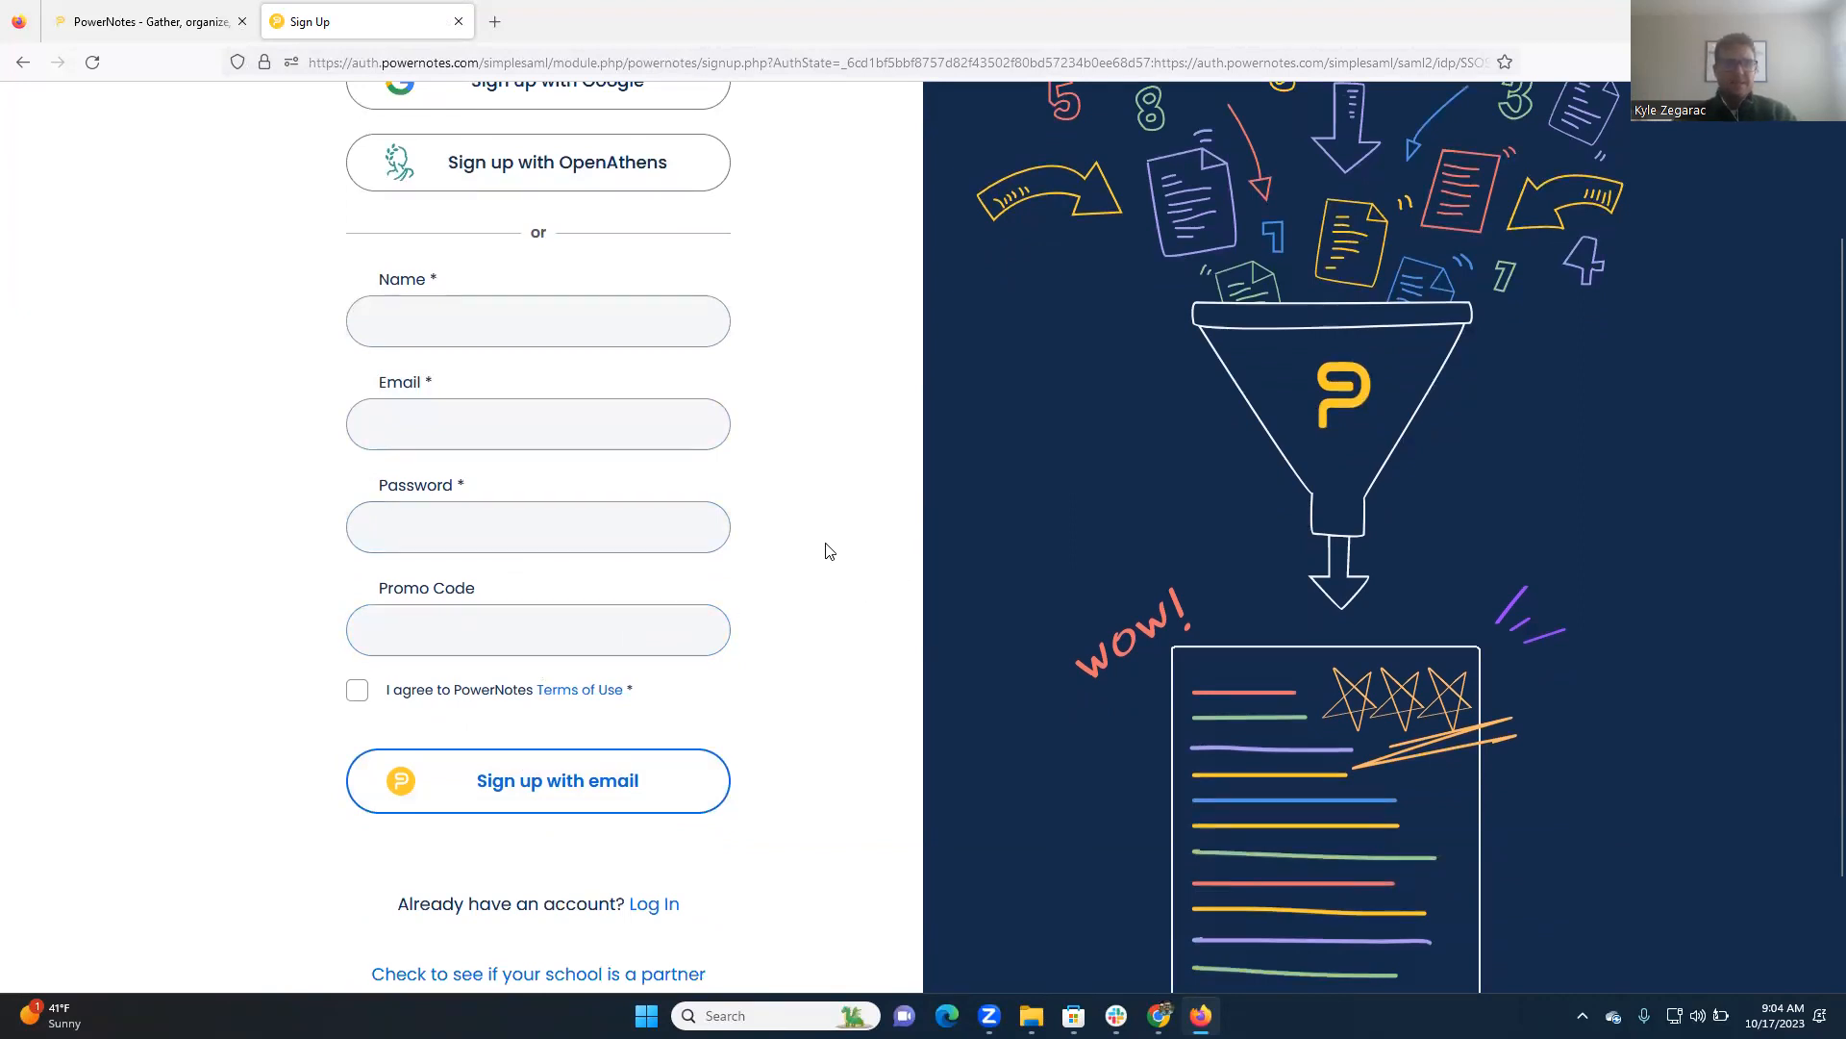
pyautogui.scroll(2, 750, 548)
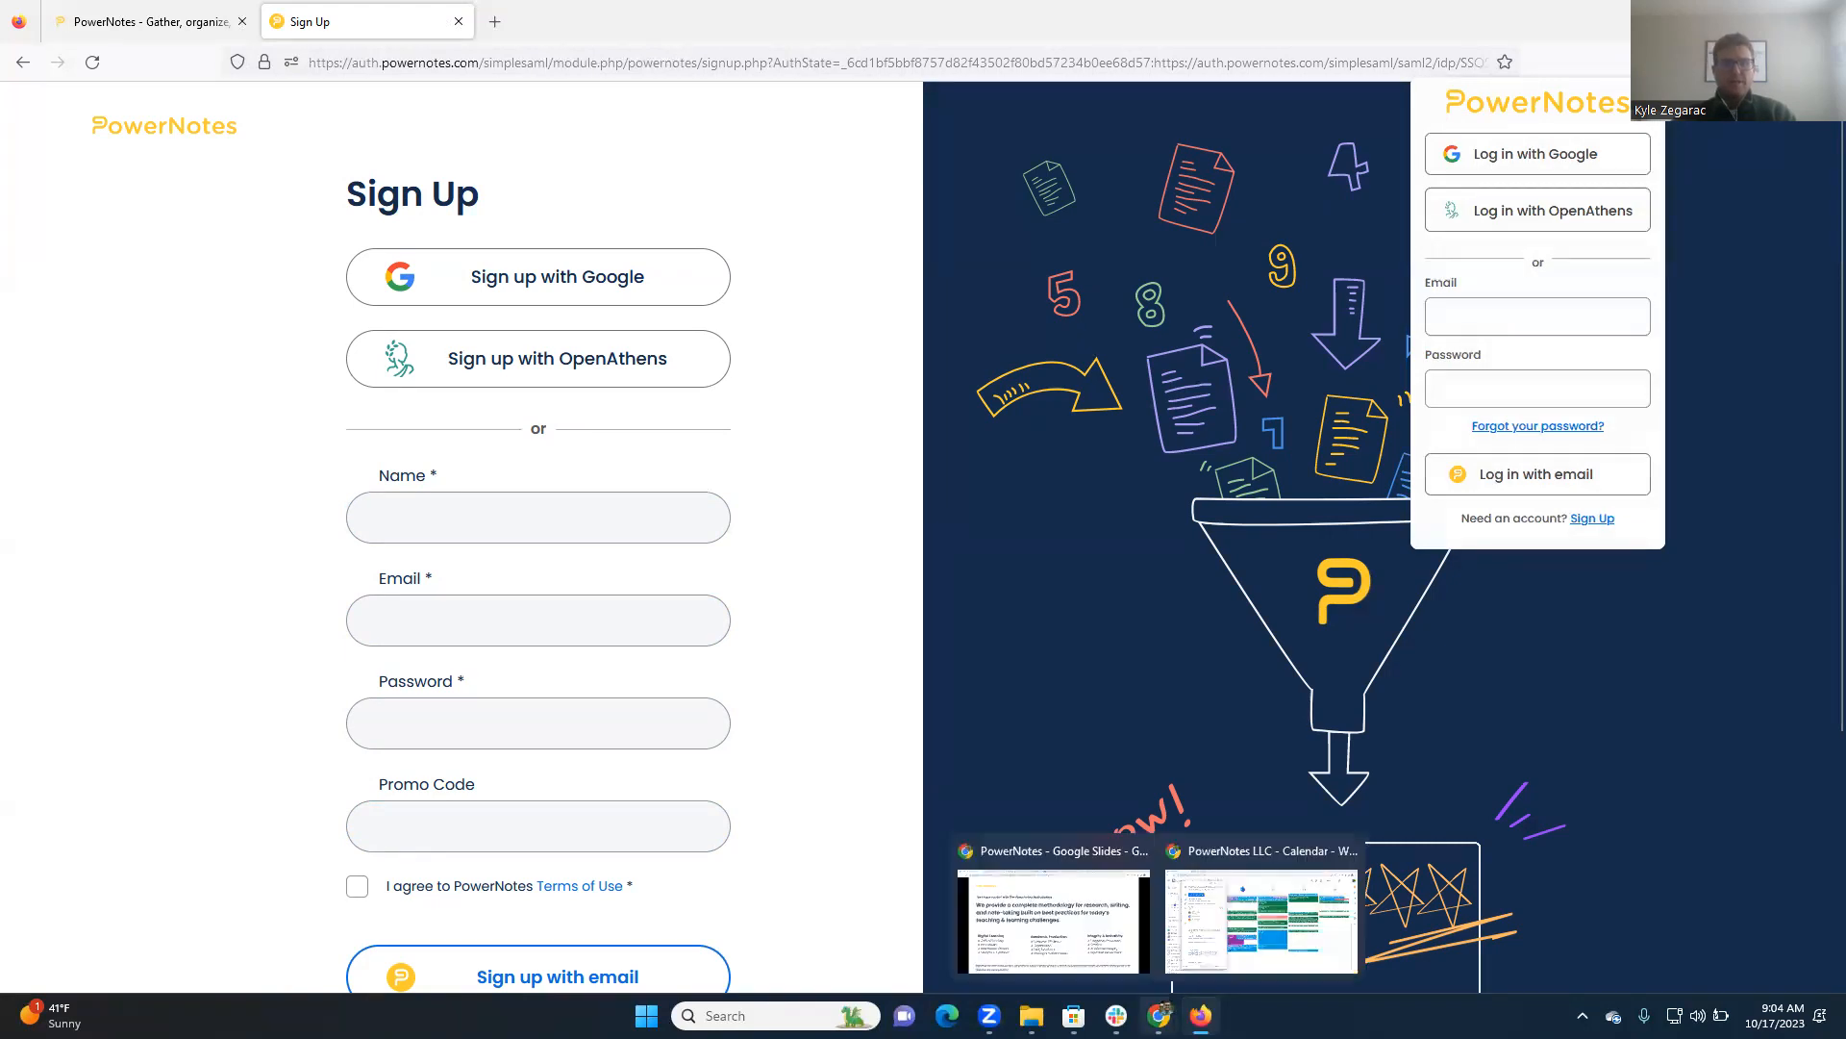
# Switch to the Chrome window and show the PowerNotes Projects page
pyautogui.click(1096, 952)
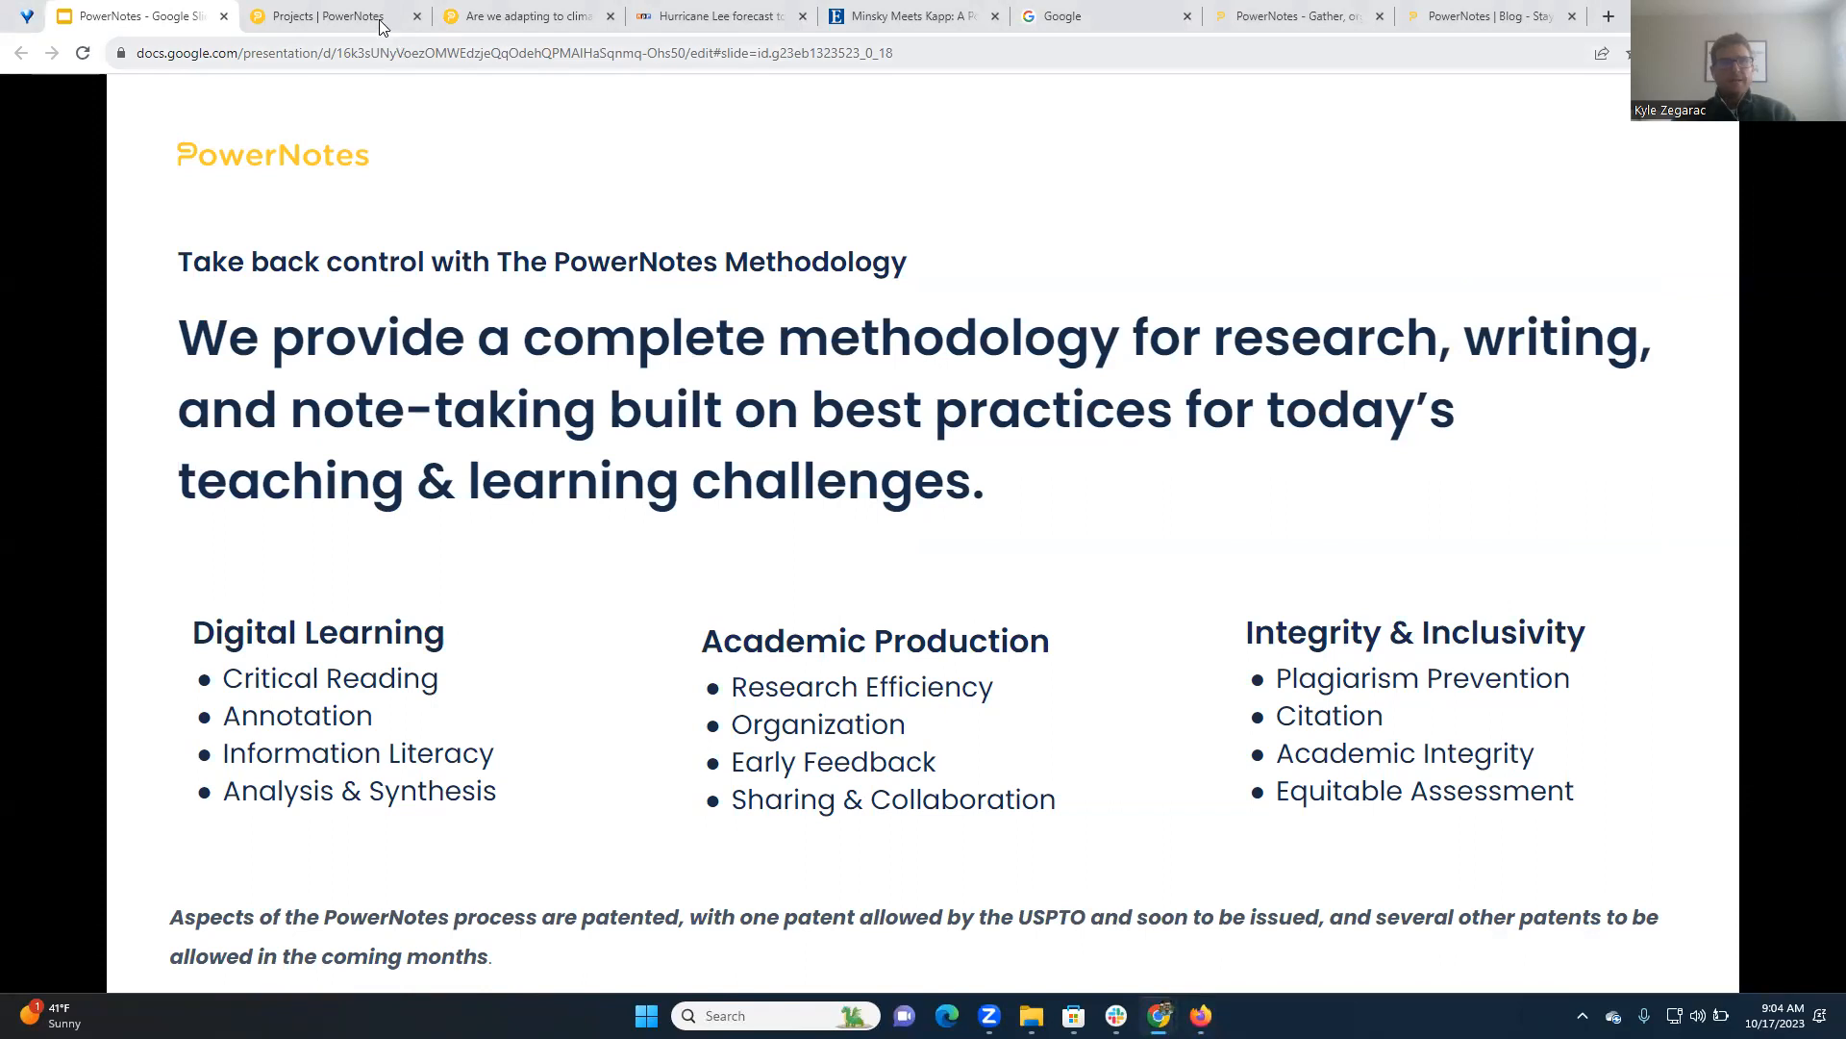
pyautogui.click(337, 16)
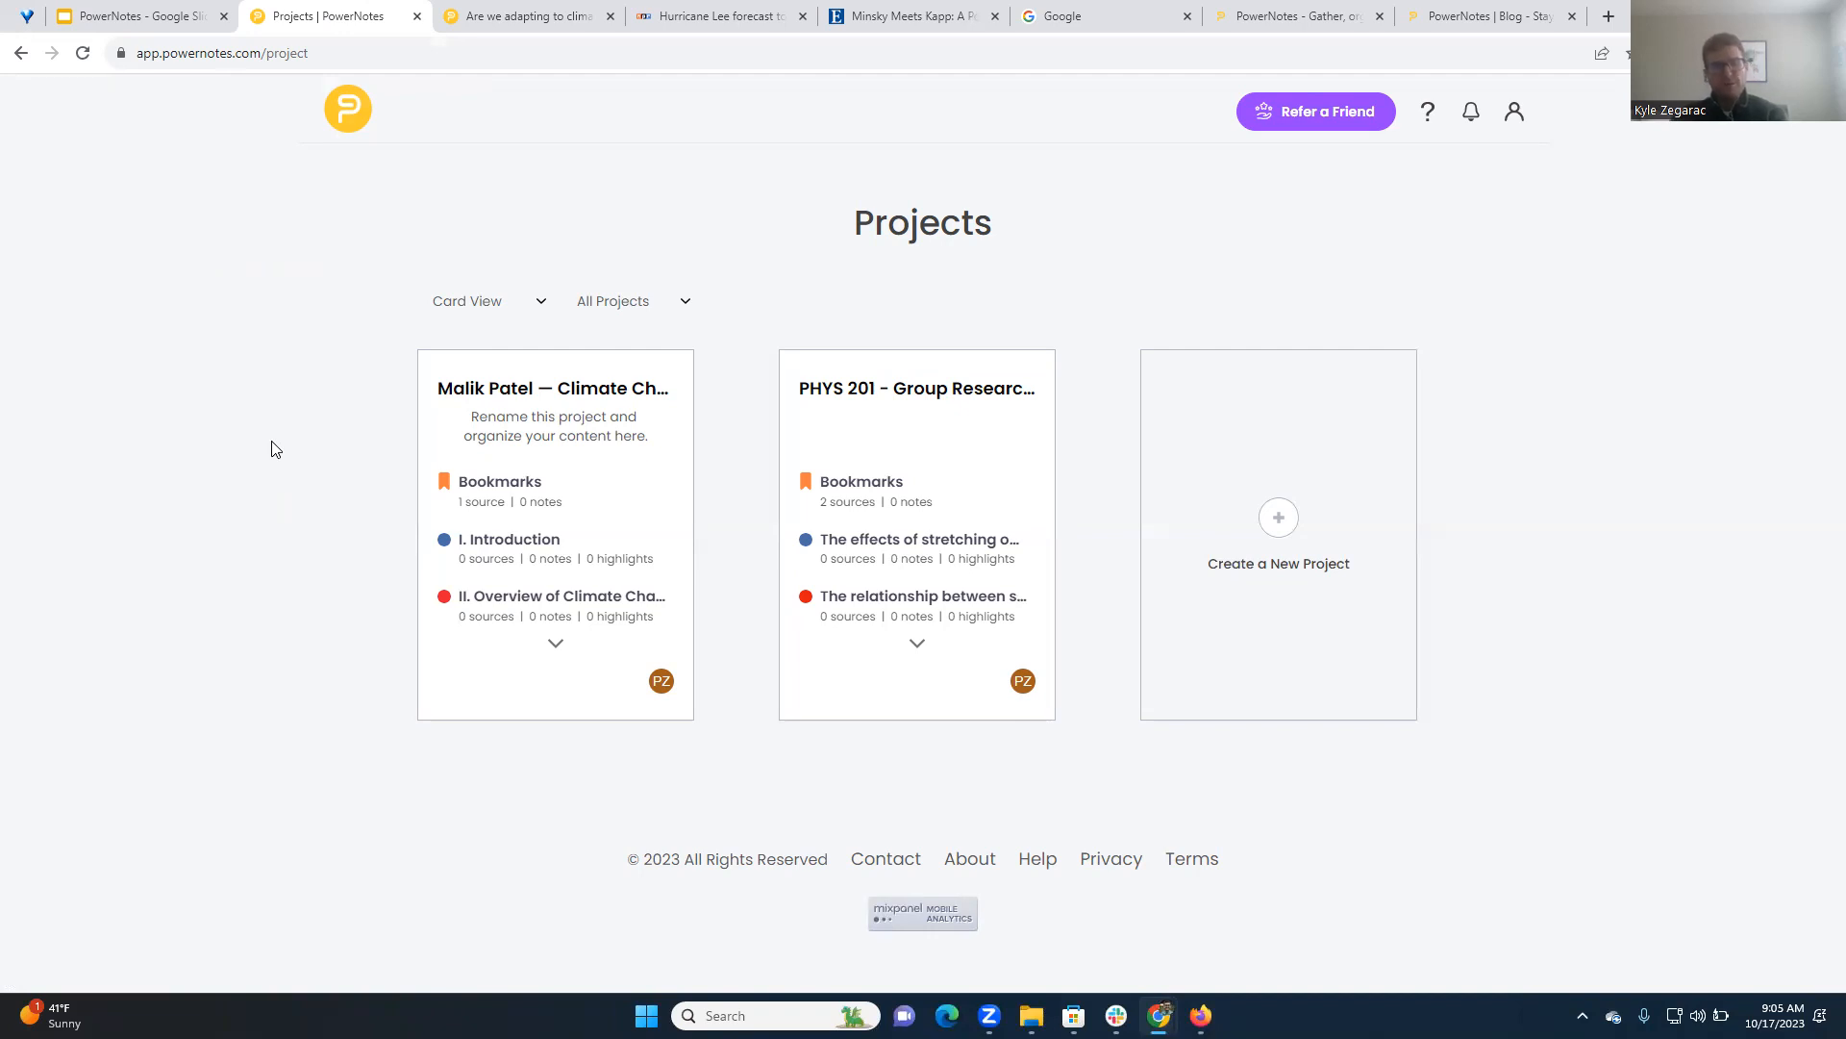
pyautogui.moveTo(552, 437)
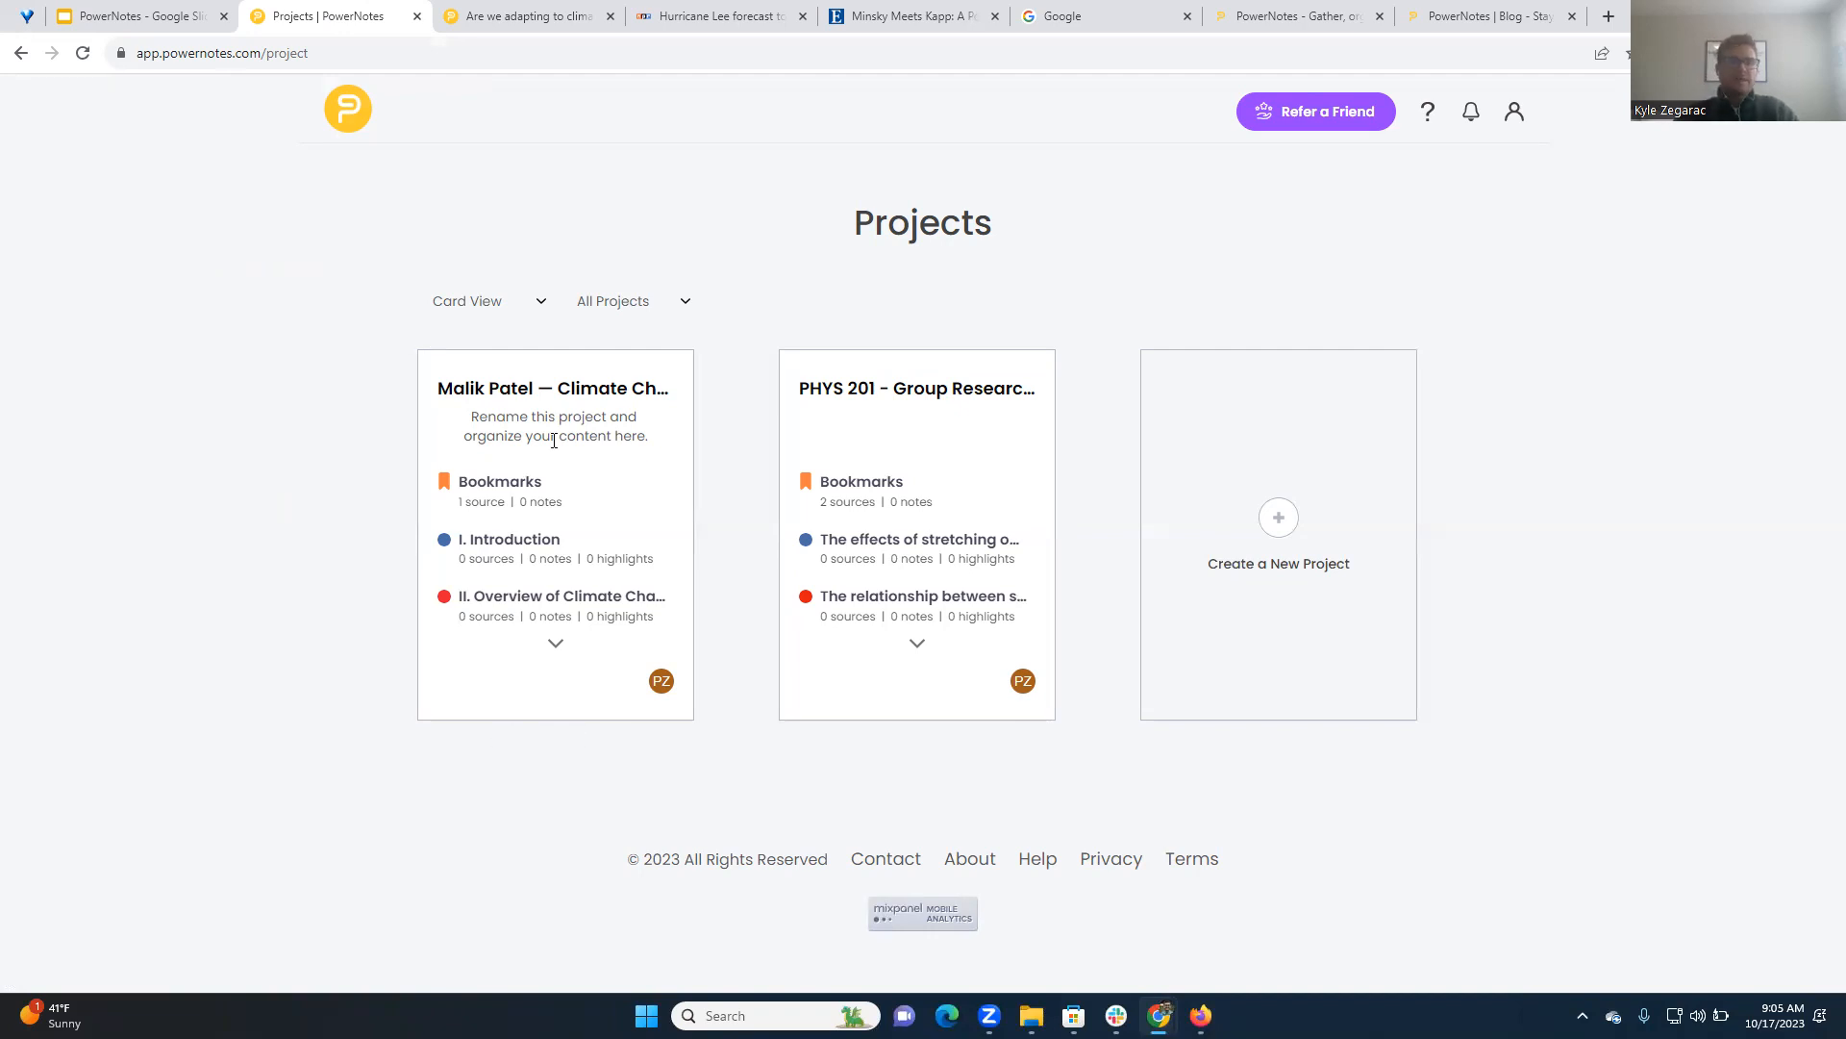
pyautogui.moveTo(878, 606)
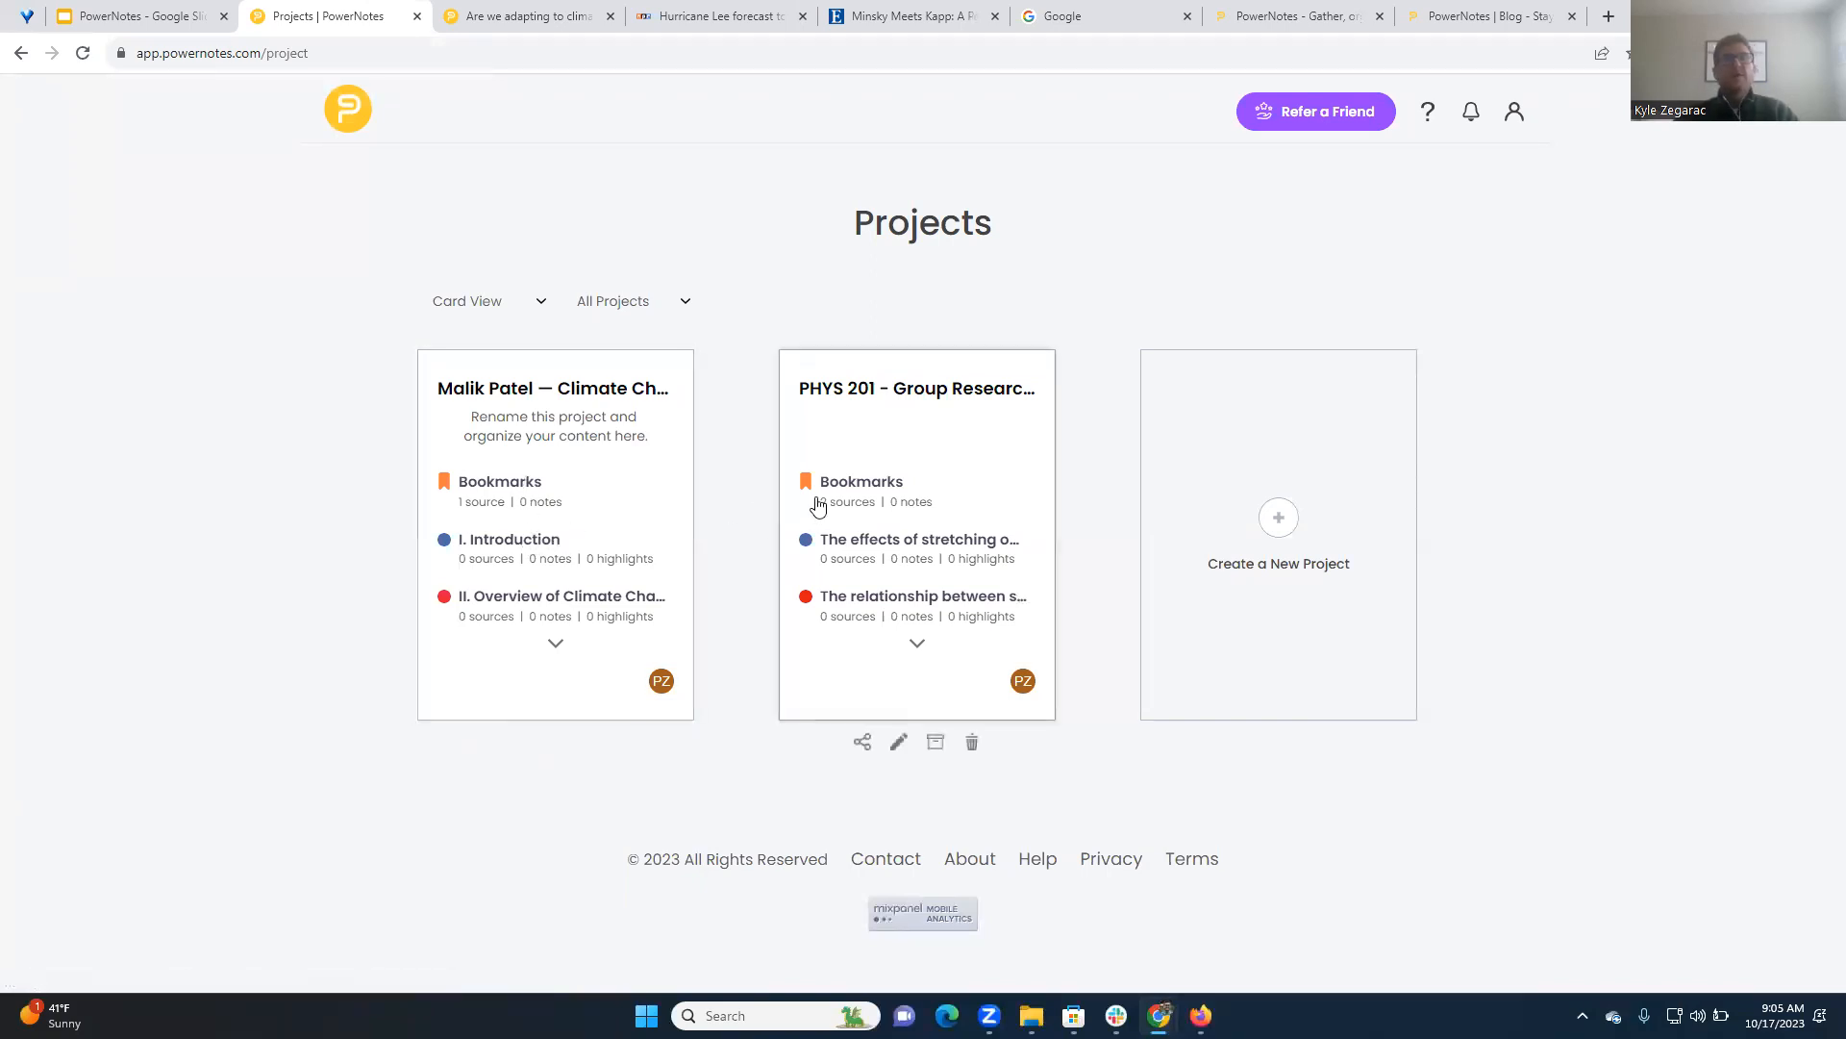
# Create a new project named "GALILEO - Example research project"
pyautogui.click(1277, 521)
pyautogui.write('GALILOE')
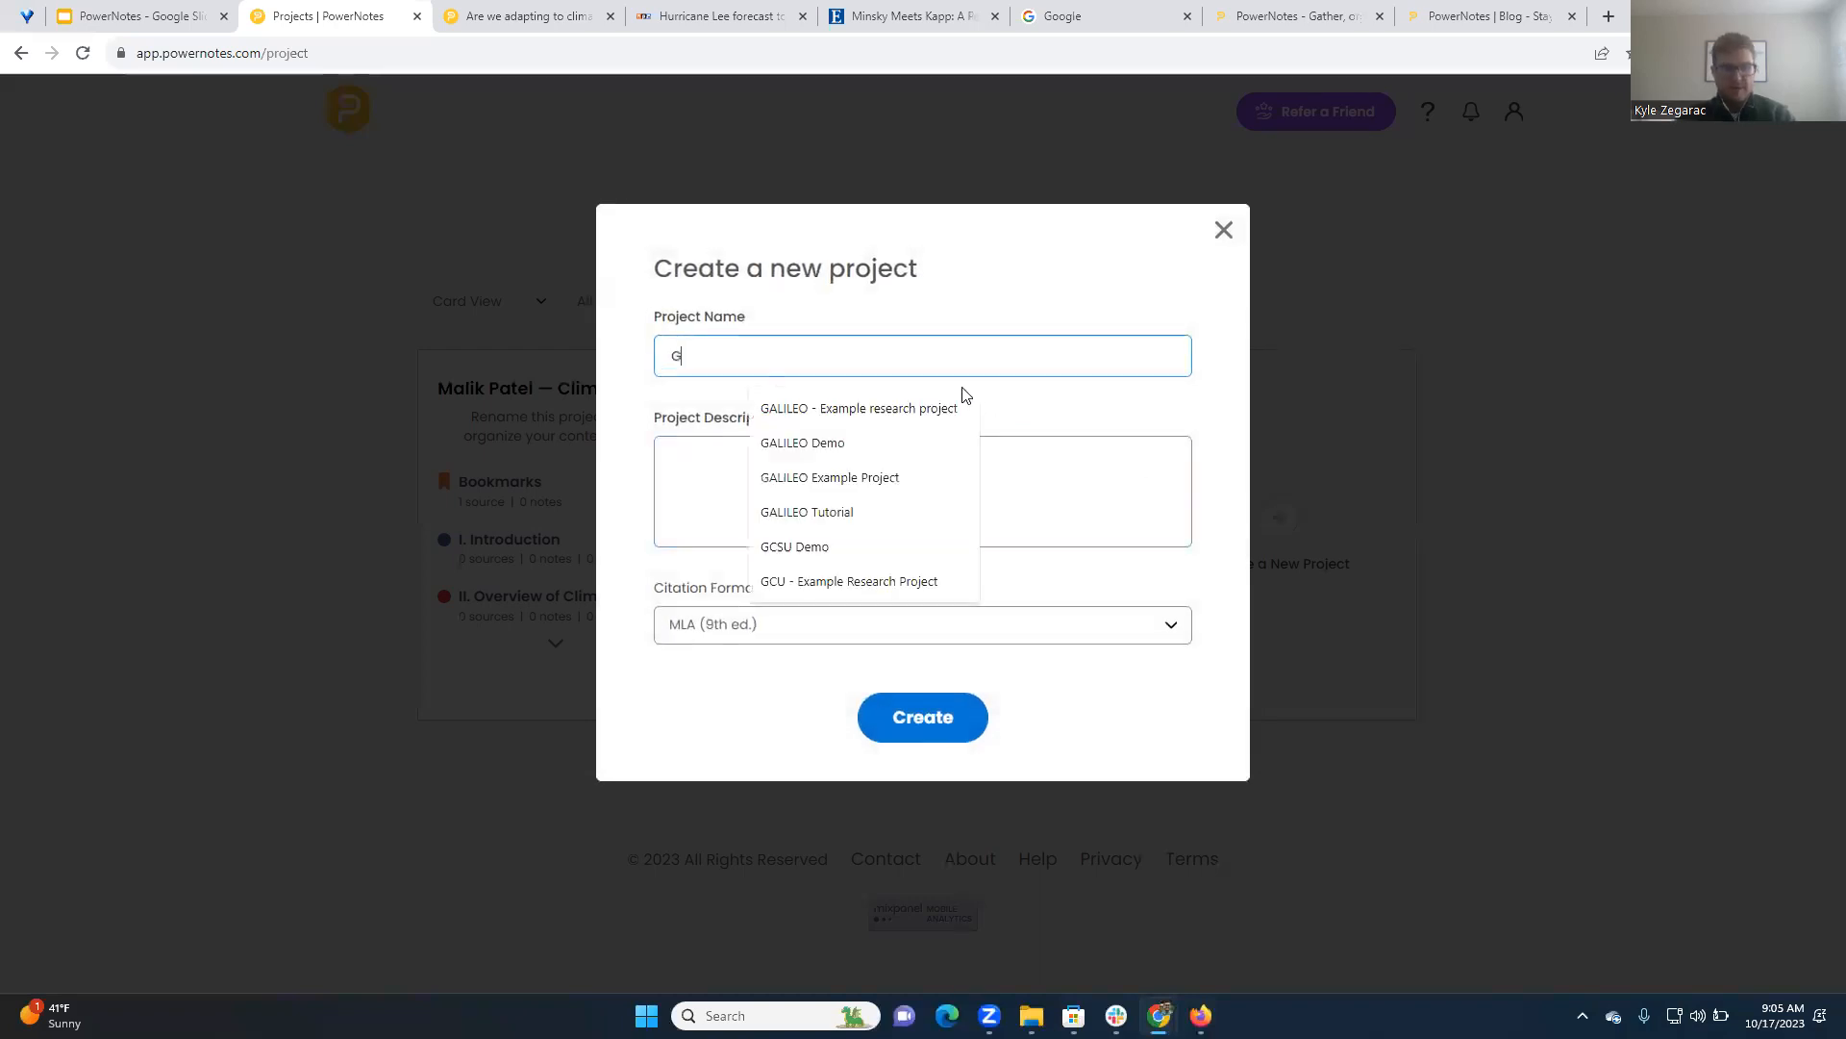
pyautogui.press('BackSpace')
pyautogui.press('BackSpace')
pyautogui.write('EO')
pyautogui.click(923, 413)
pyautogui.click(802, 465)
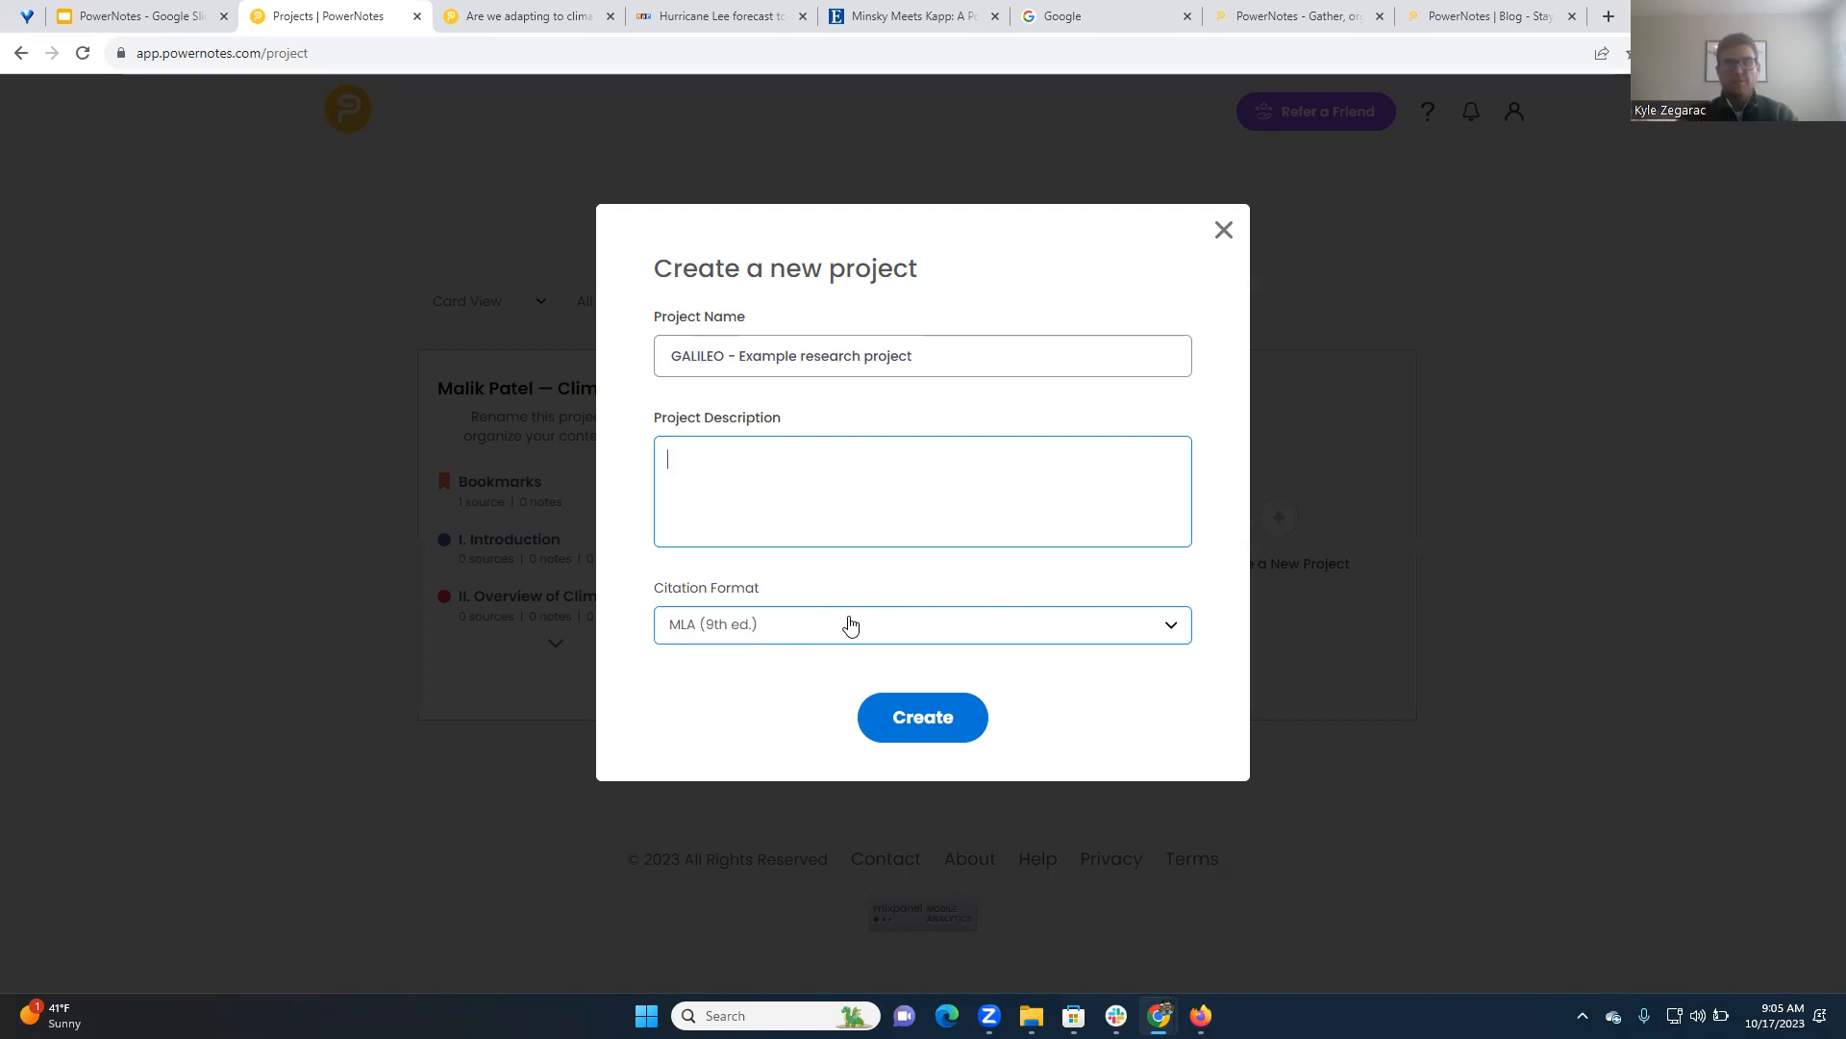
pyautogui.click(927, 729)
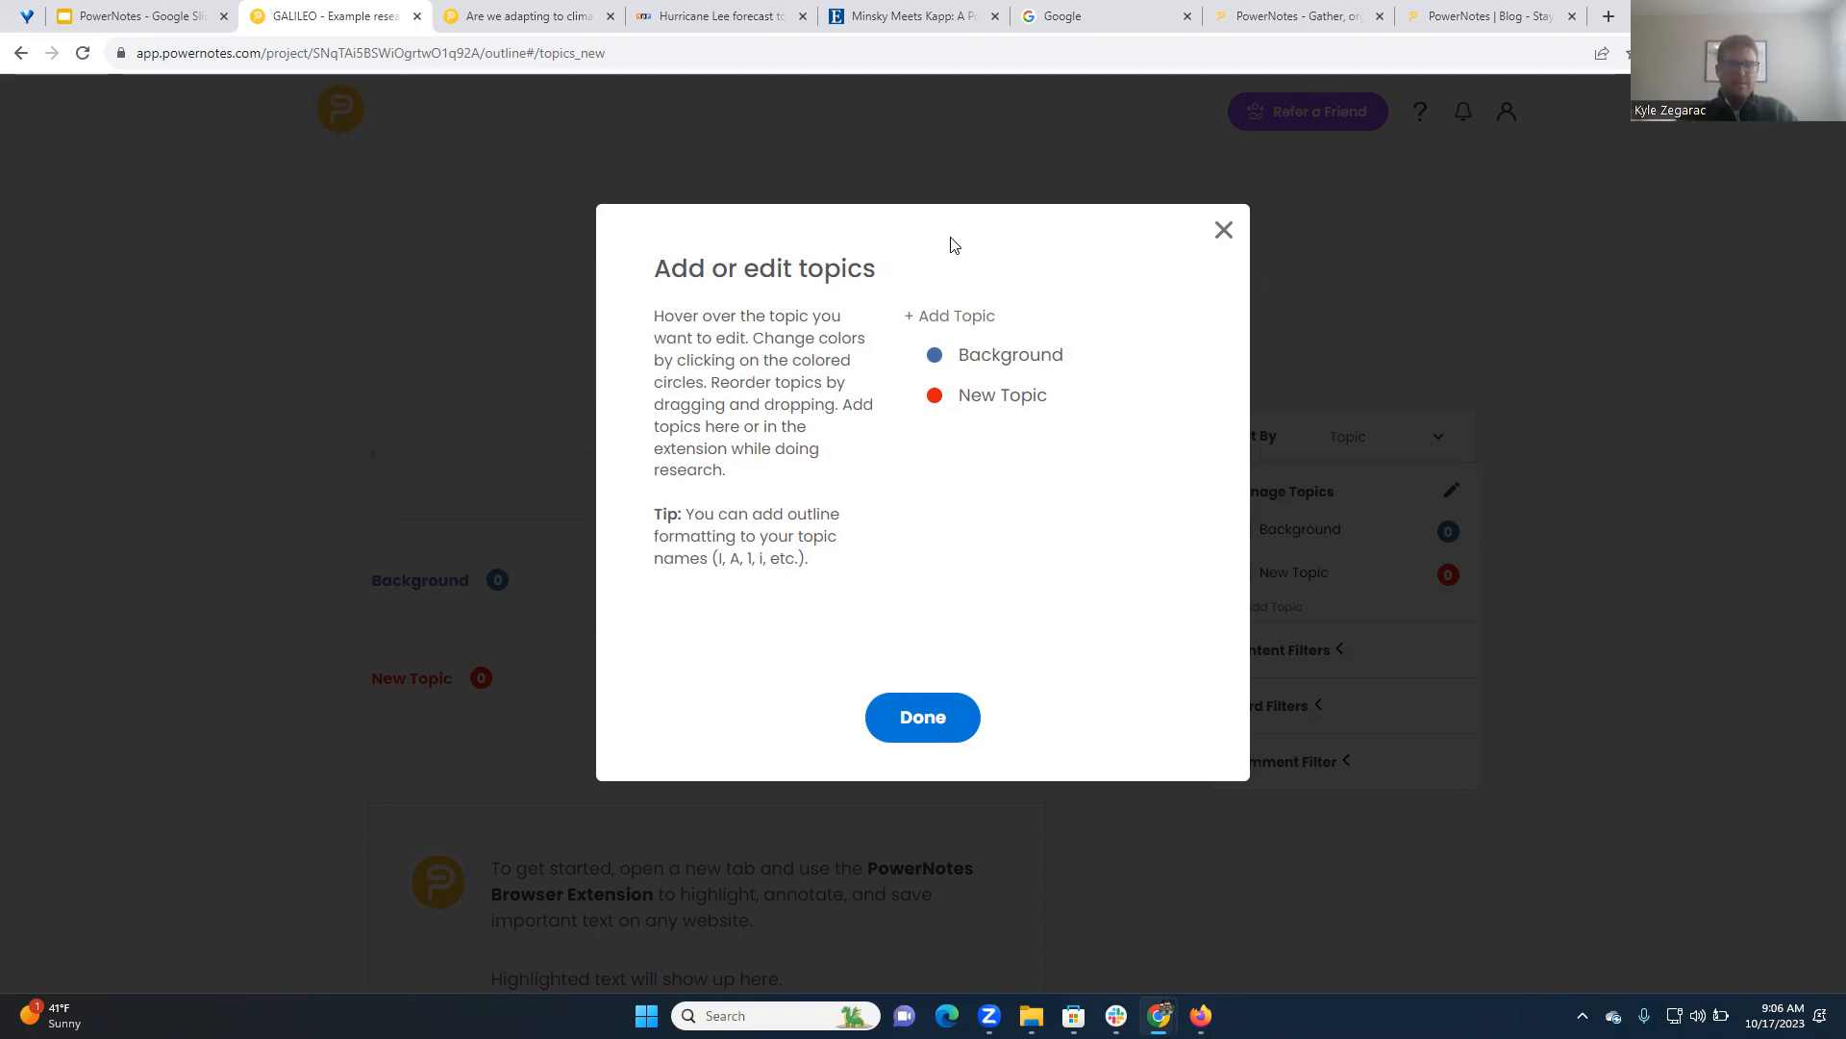
# Accept the Background and New Topic topics for the GALILEO project, and return to the project list
pyautogui.moveTo(986, 396)
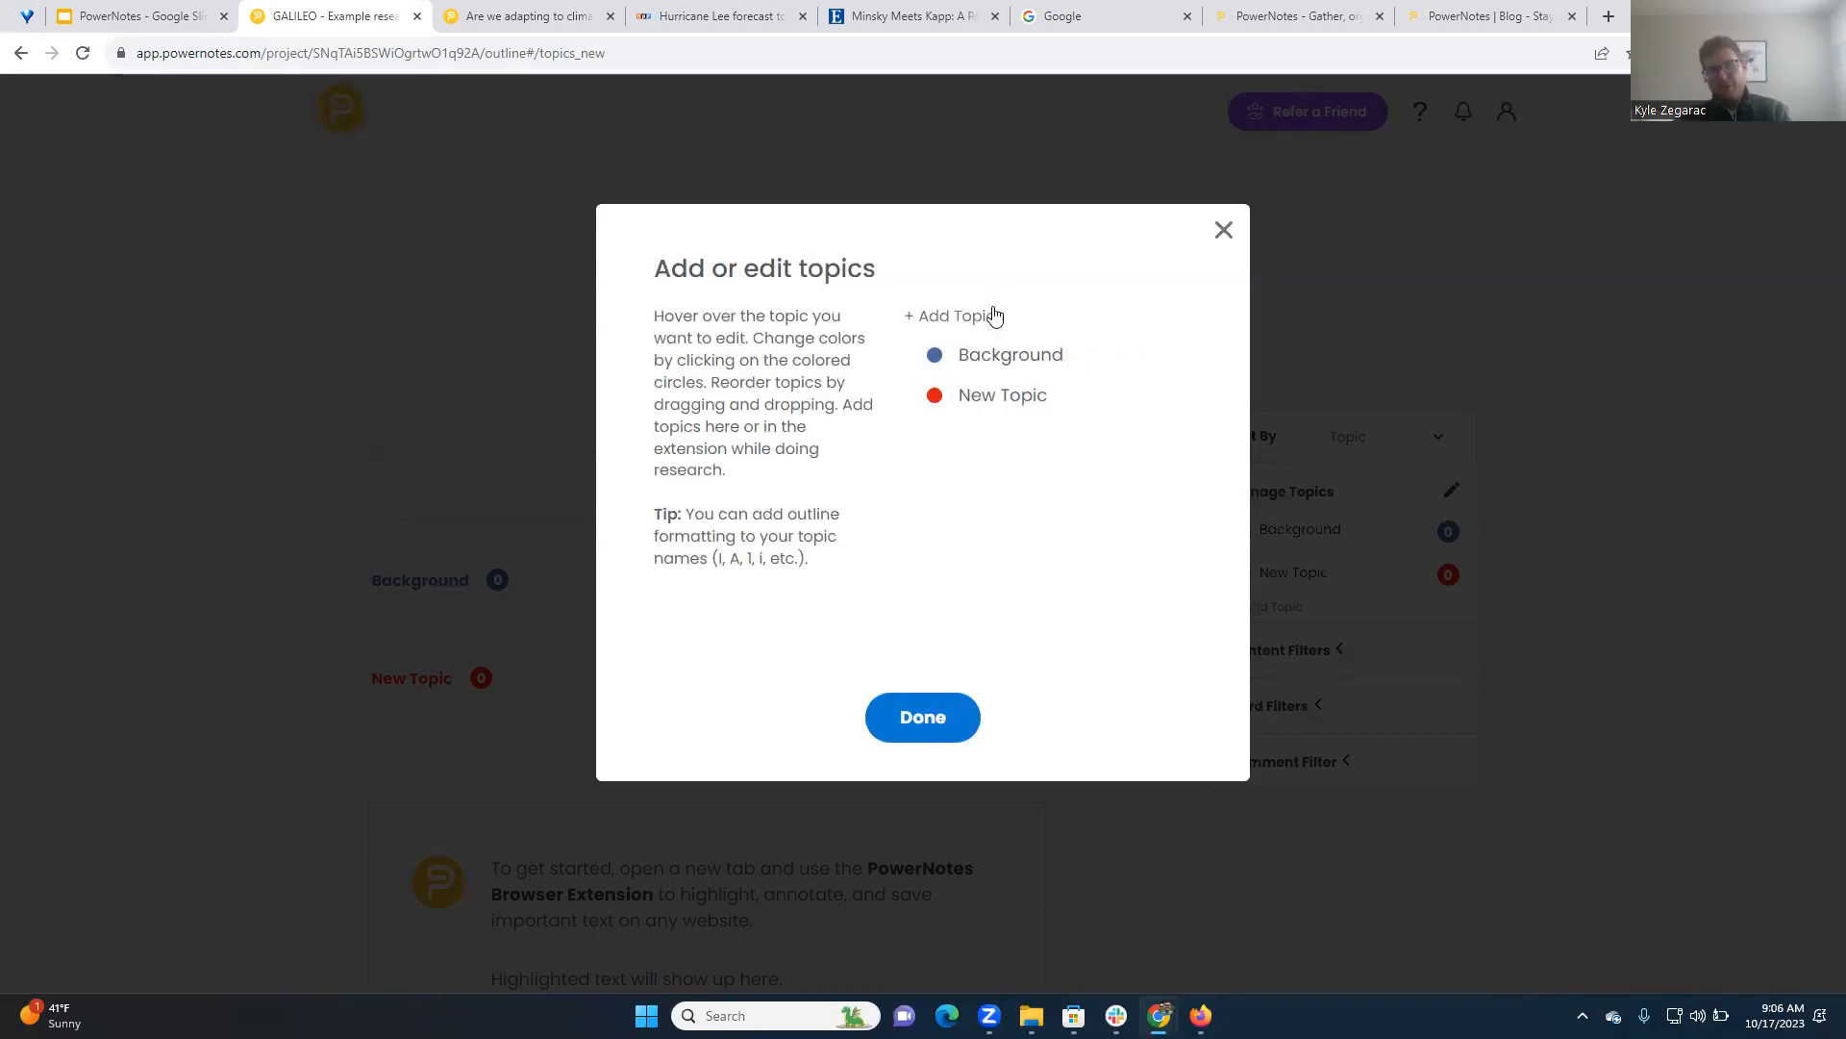
pyautogui.click(920, 716)
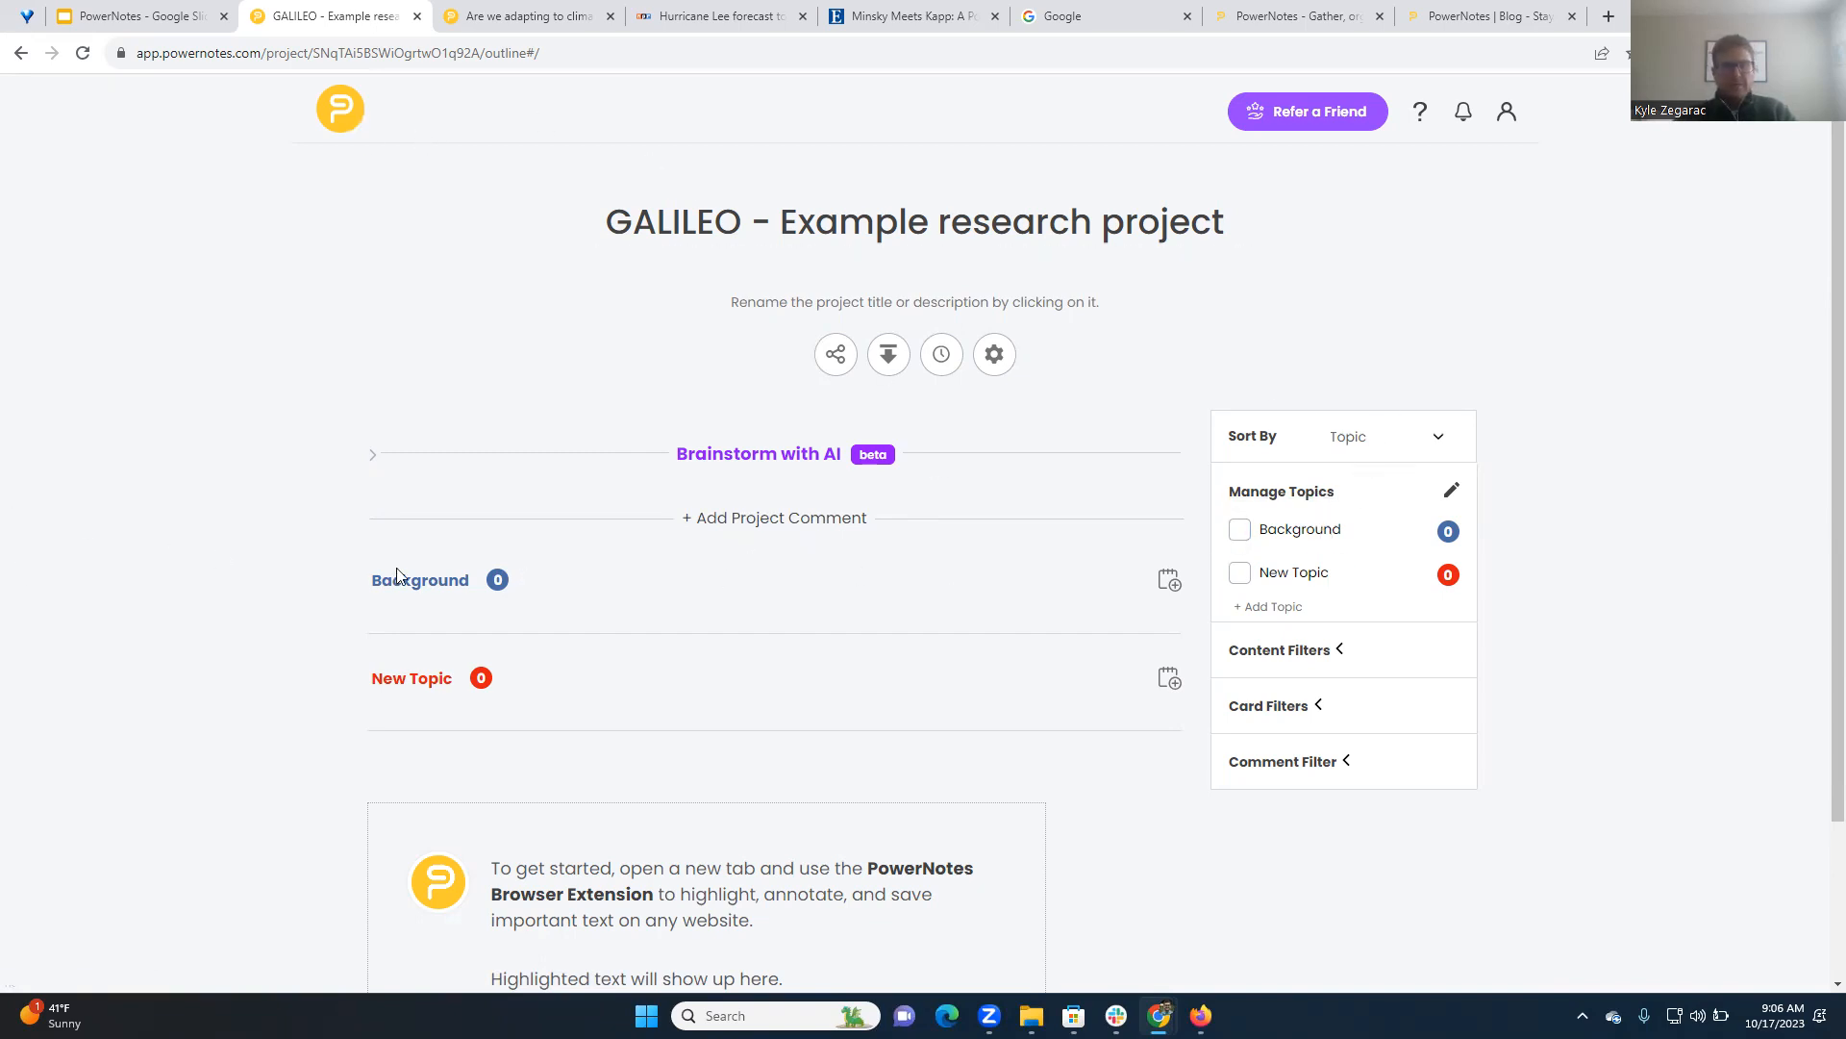
pyautogui.click(340, 117)
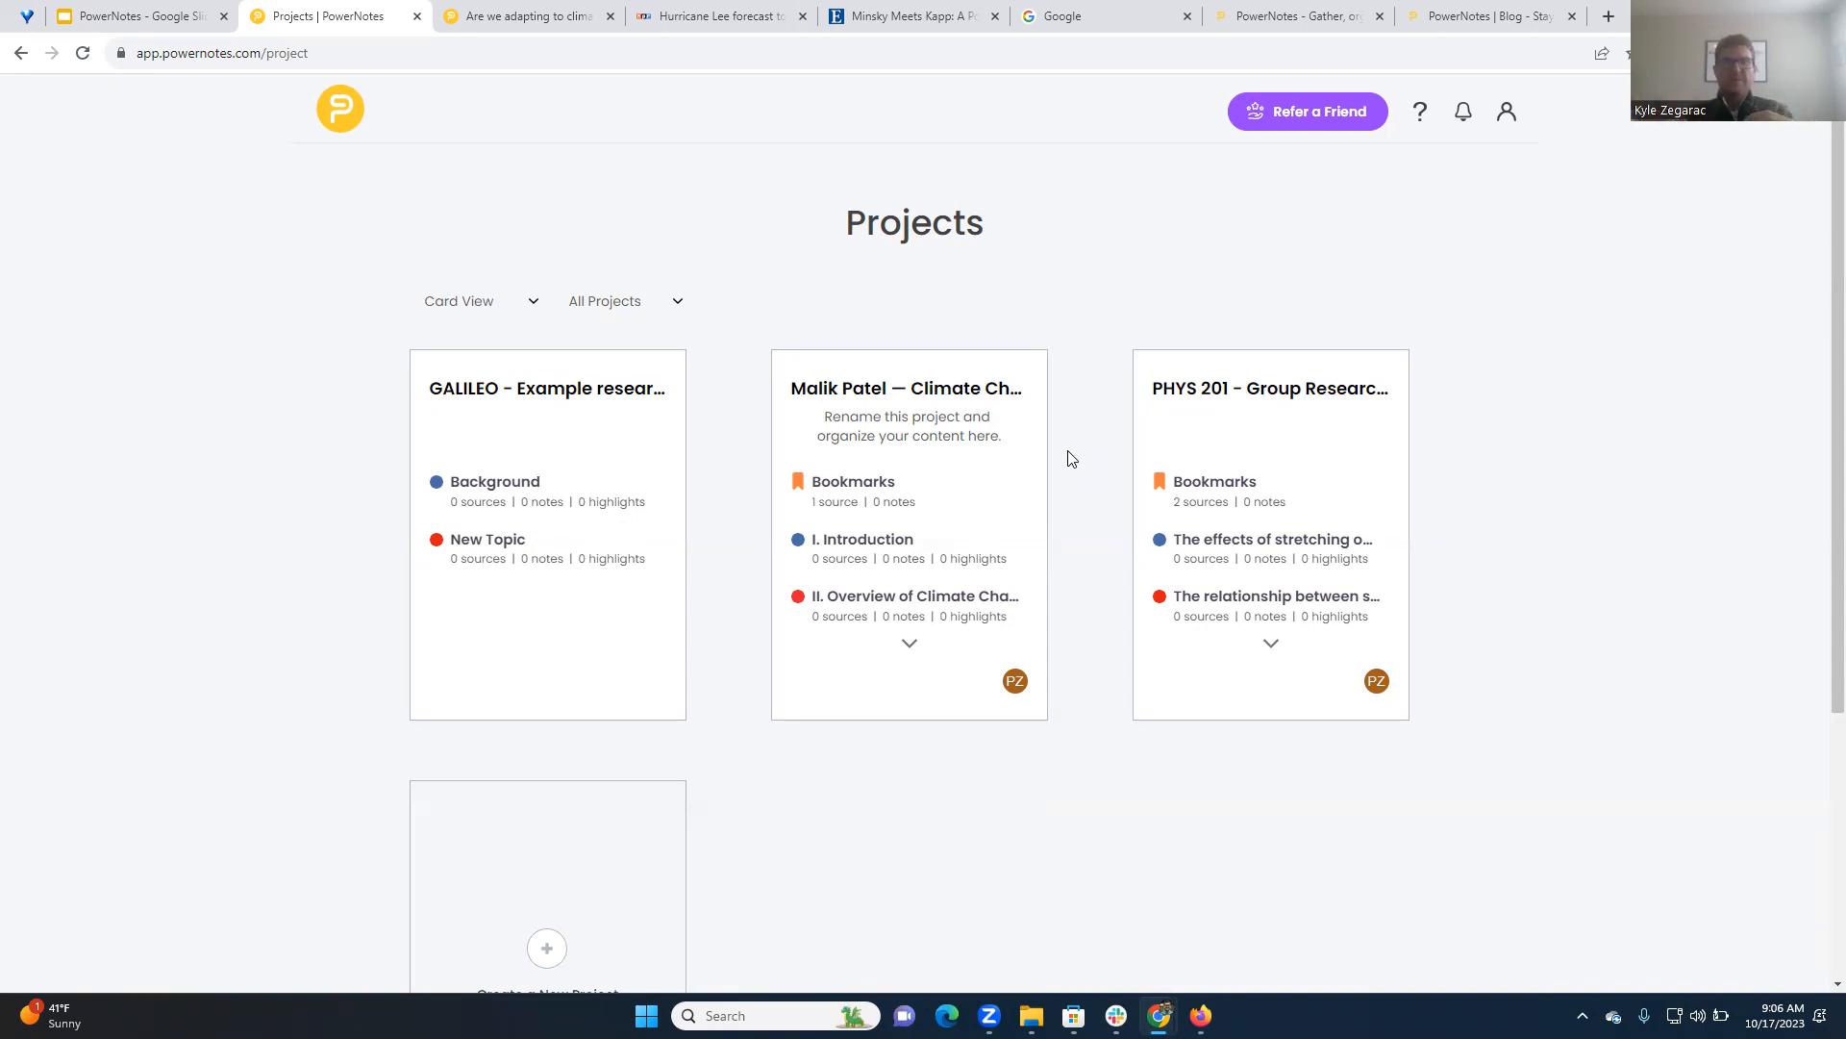
# Open the Climate Change Research Project - Fall 2023 and examine its bookmarks and outline topics from Introduction to Conclusion
pyautogui.click(933, 398)
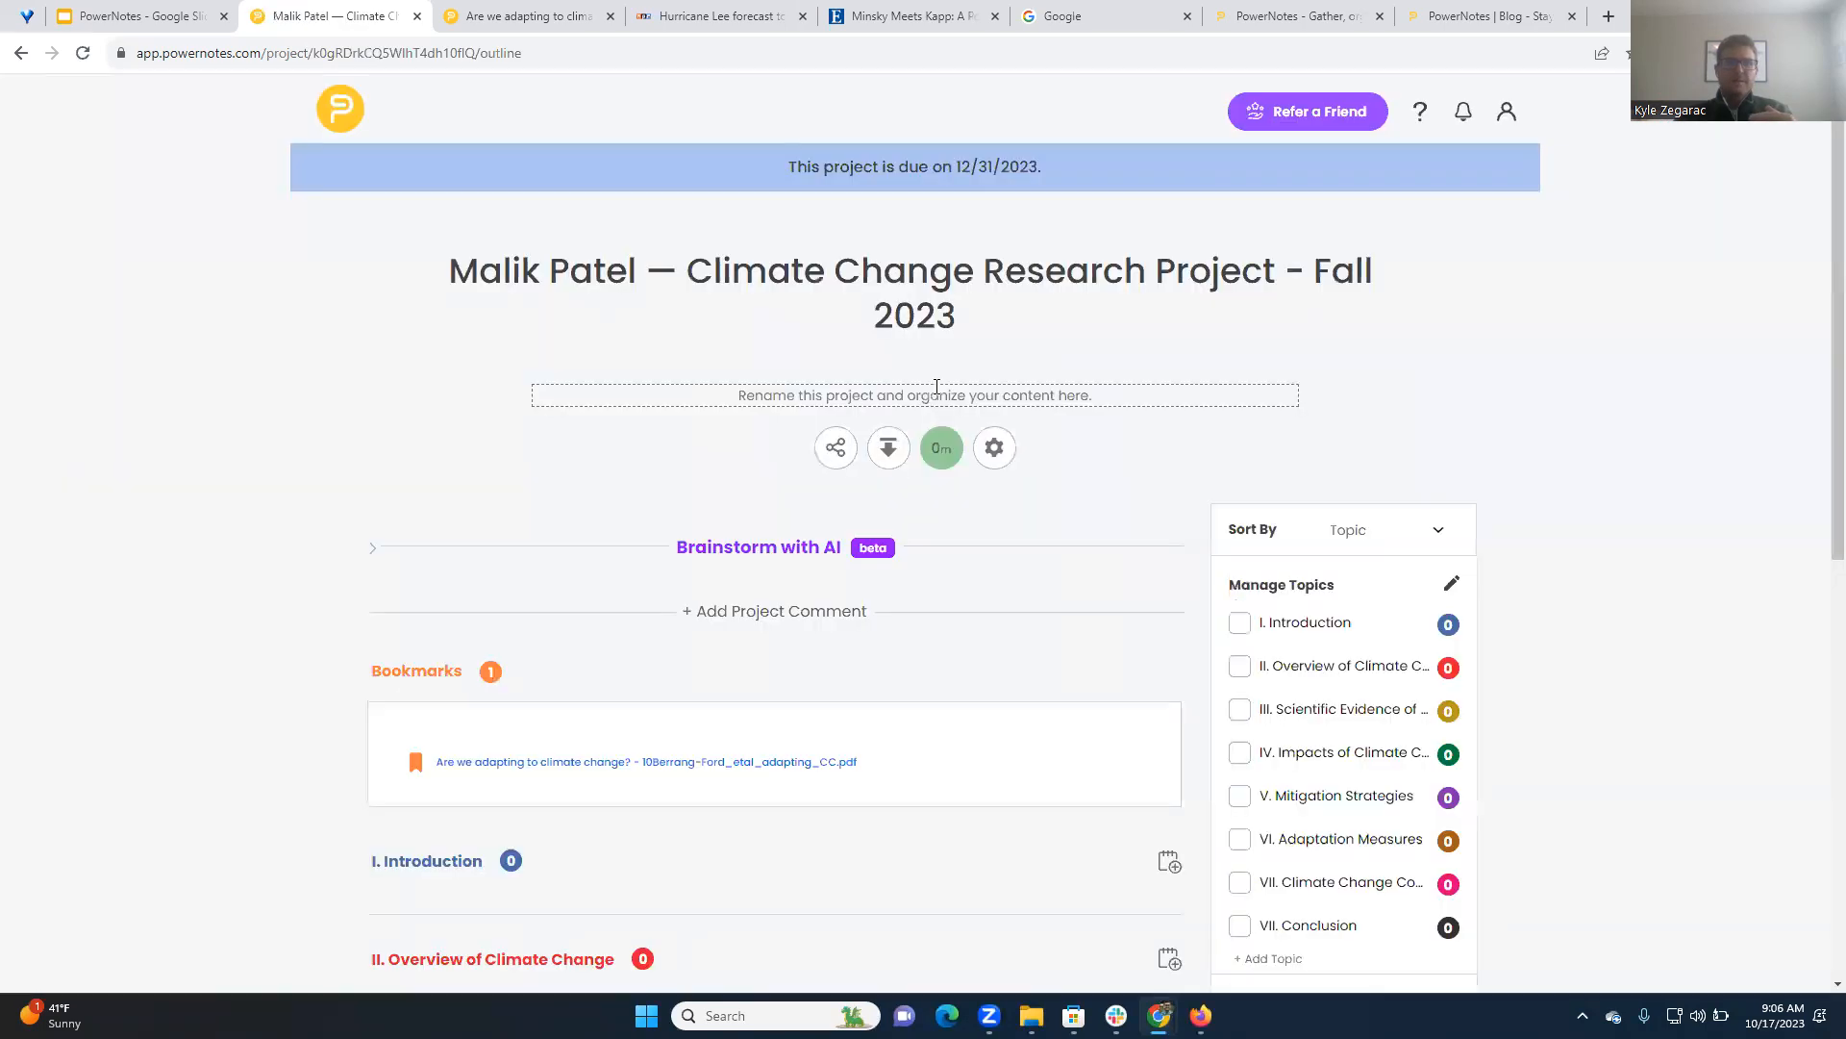
pyautogui.scroll(-2, 1081, 636)
pyautogui.scroll(-2, 1081, 636)
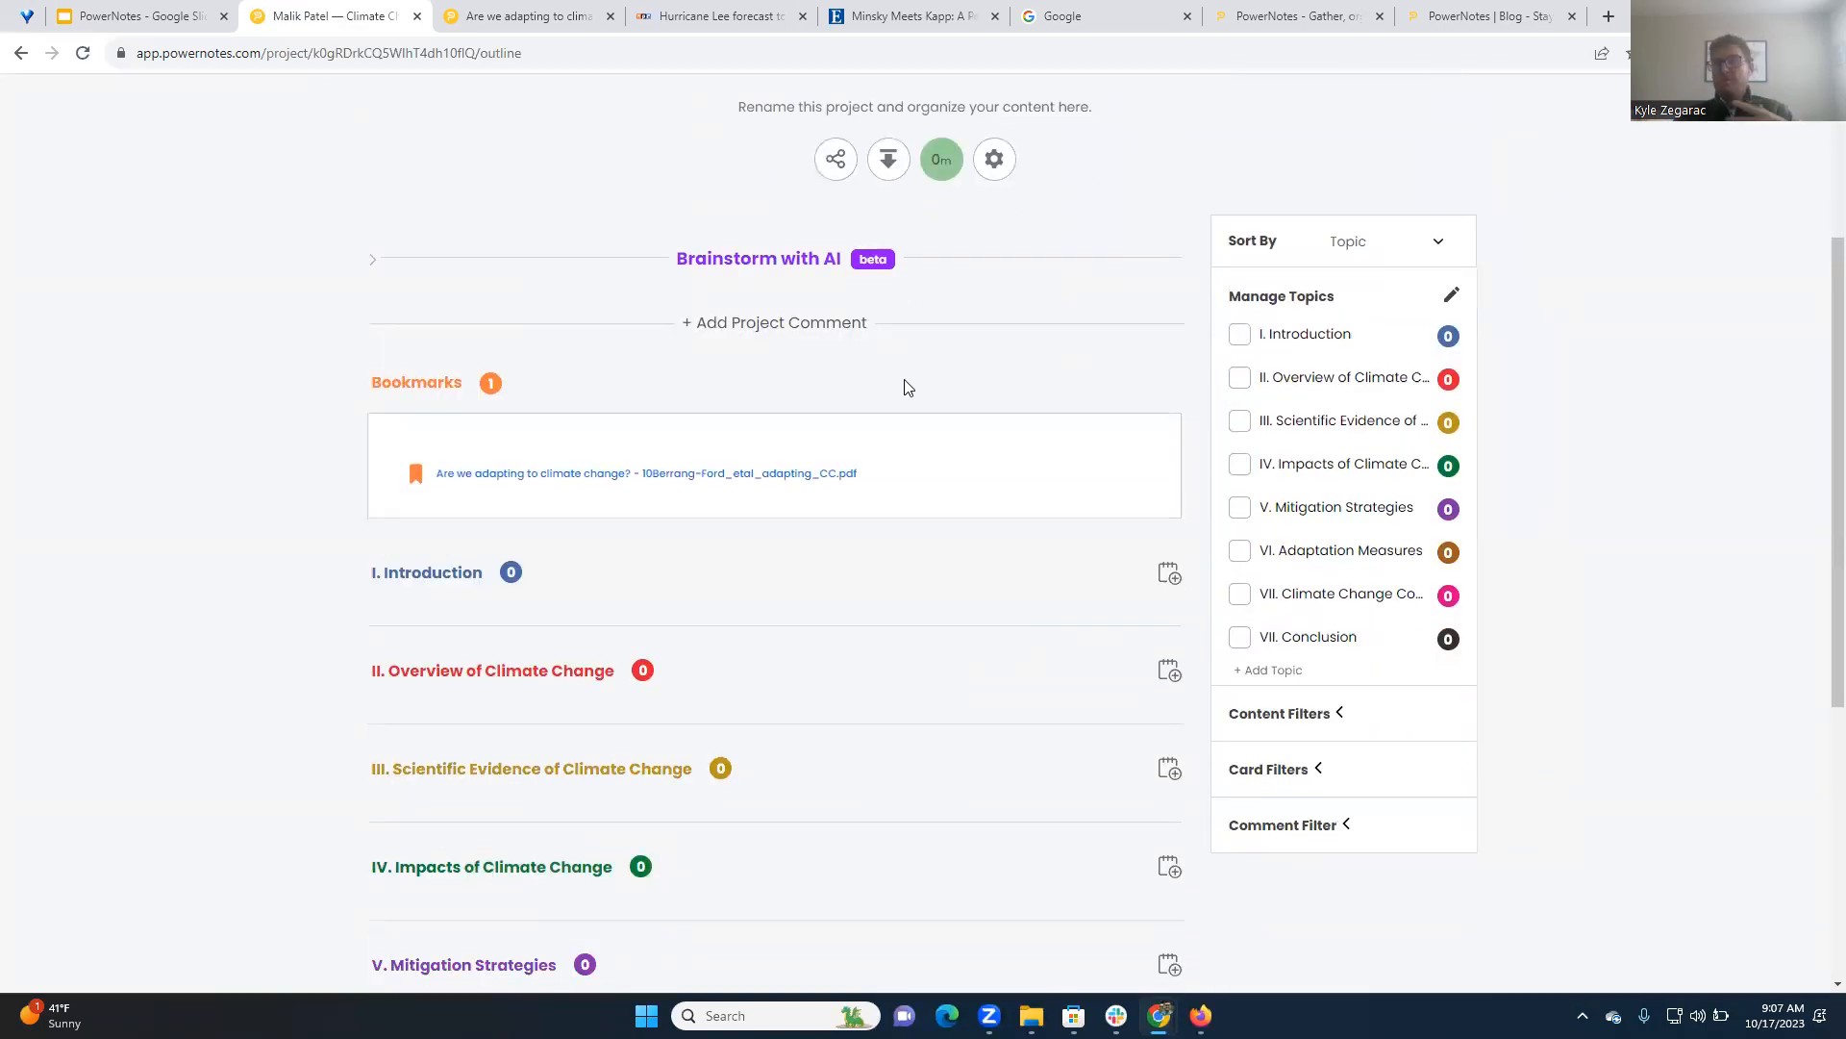
pyautogui.scroll(3, 909, 393)
pyautogui.scroll(-4, 590, 796)
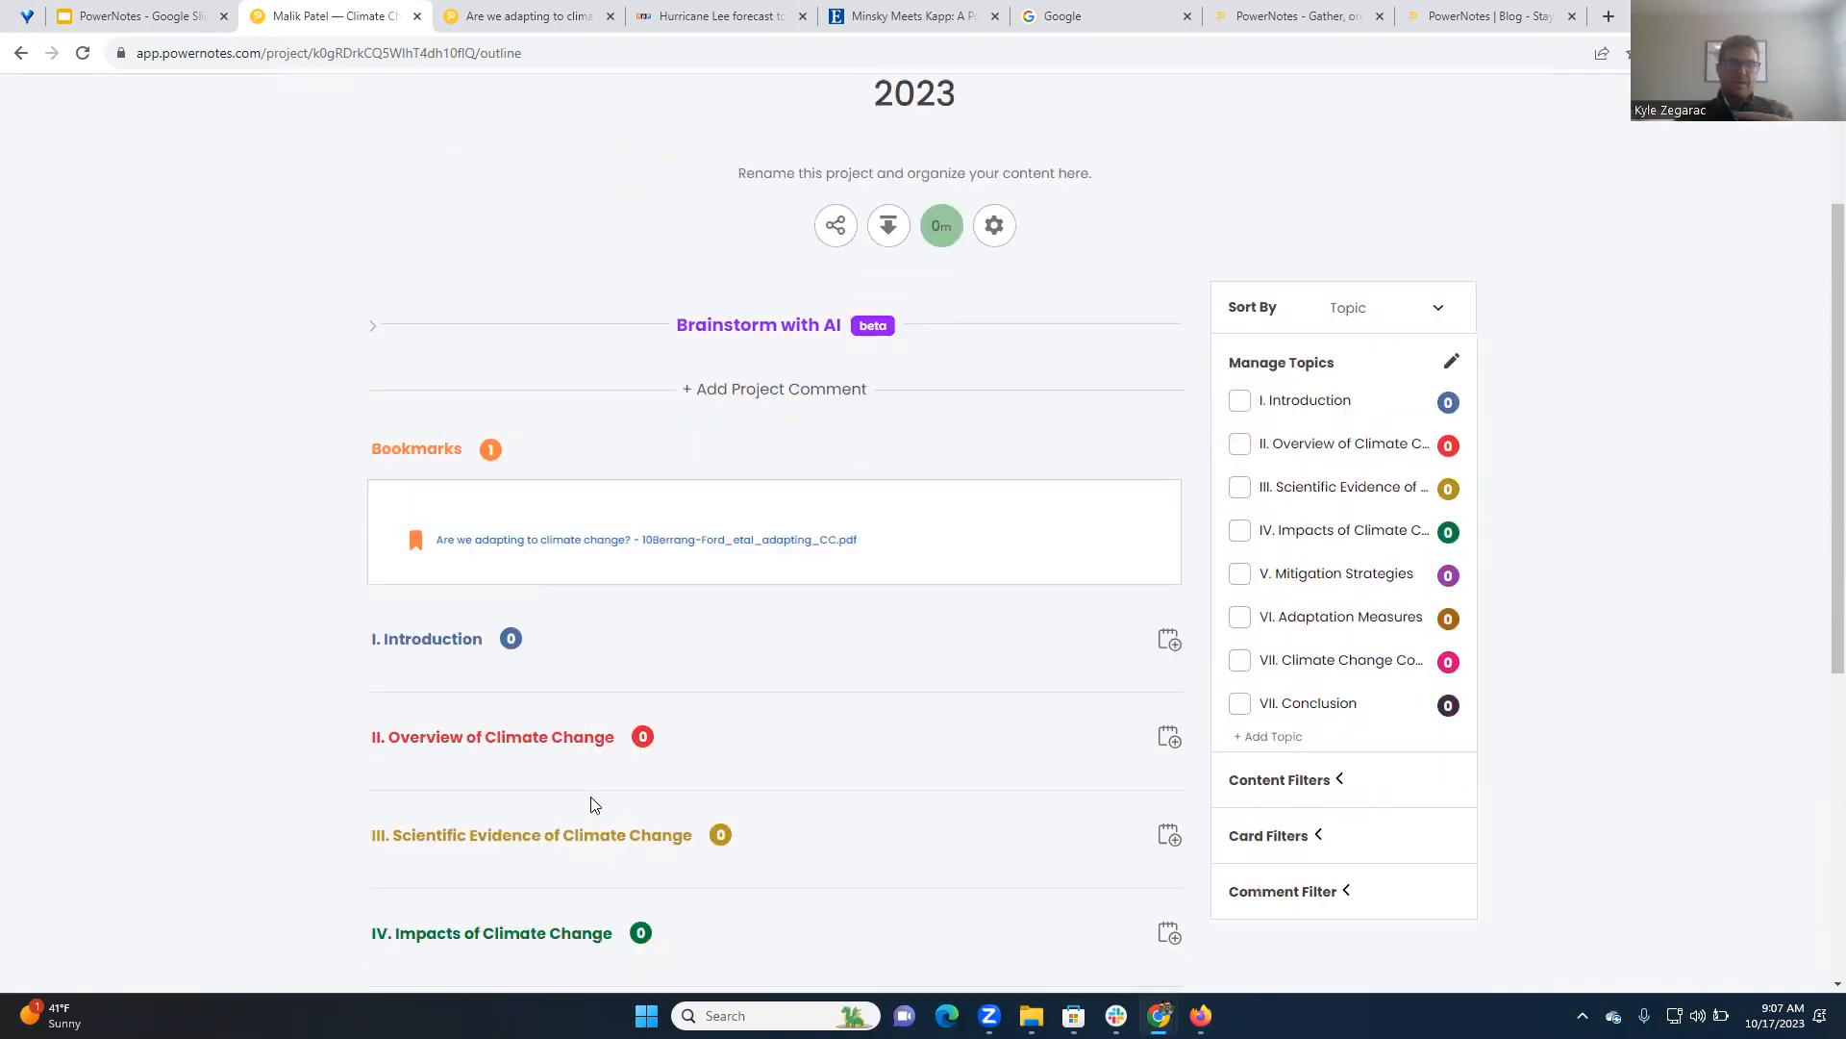
pyautogui.scroll(-2, 645, 707)
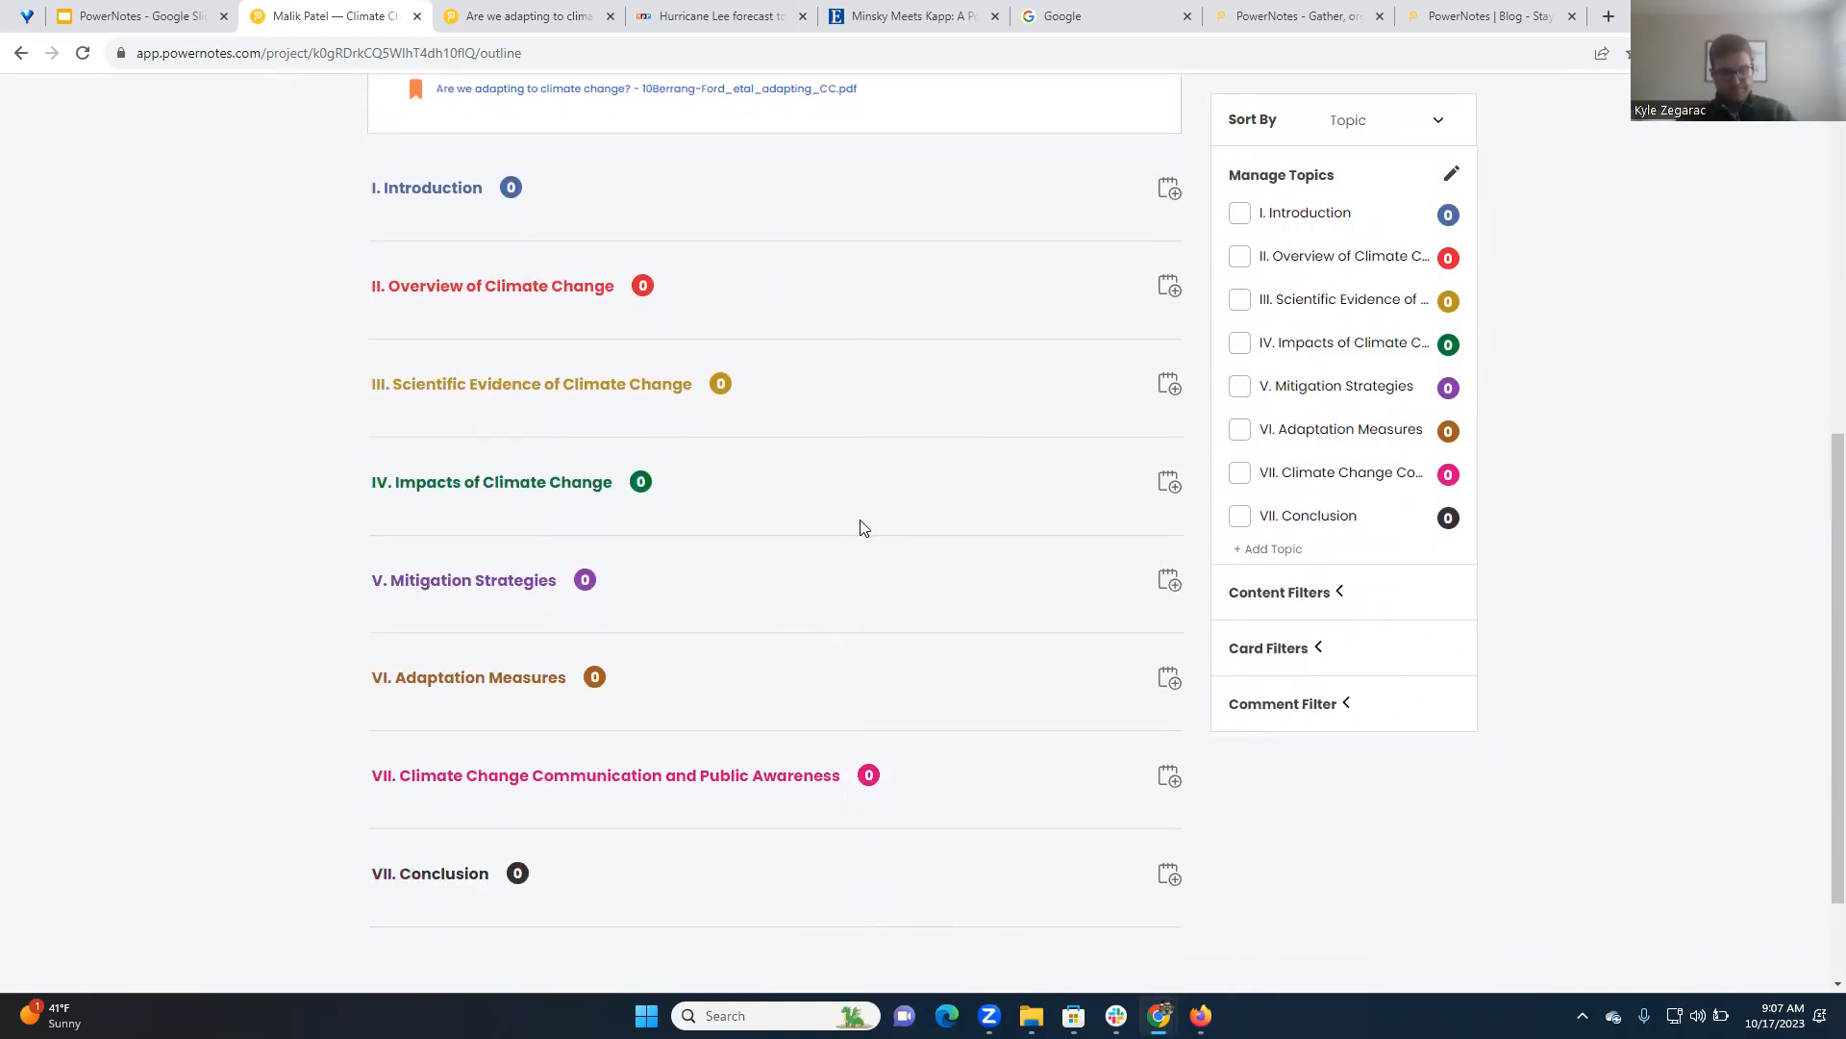
pyautogui.scroll(7, 952, 517)
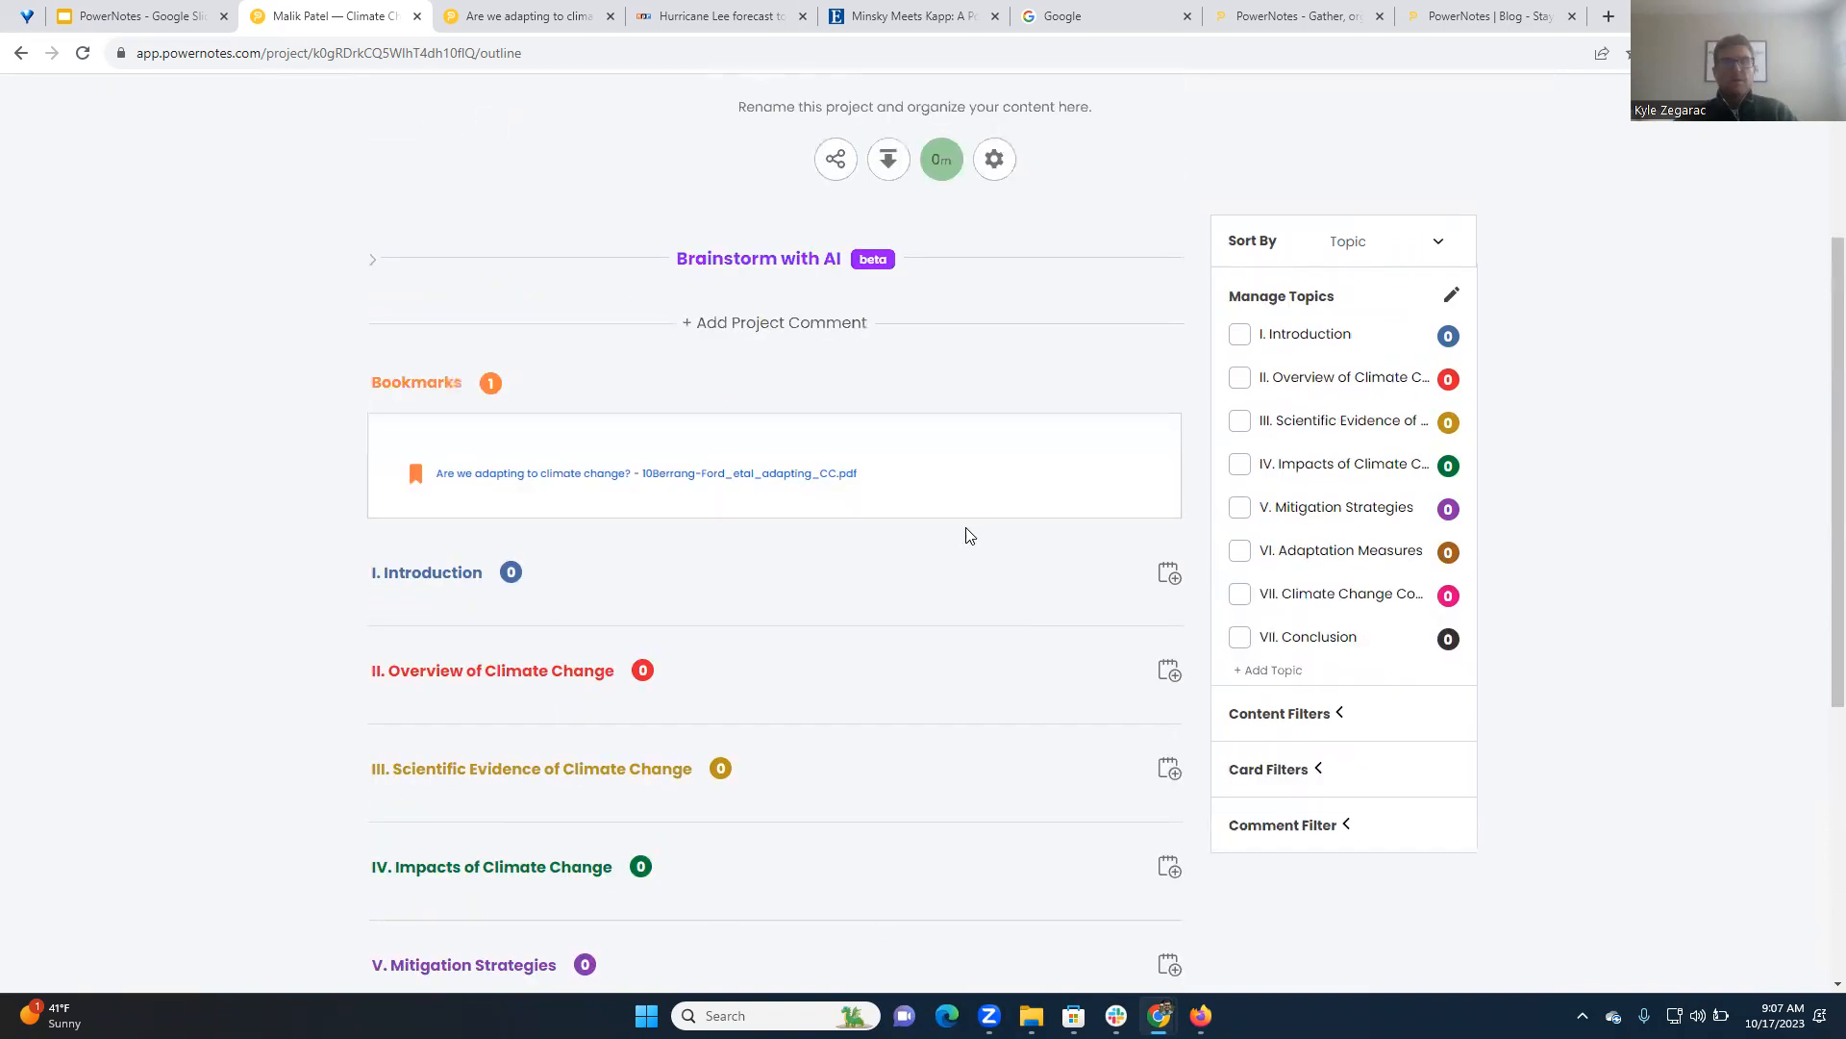
pyautogui.scroll(-3, 994, 454)
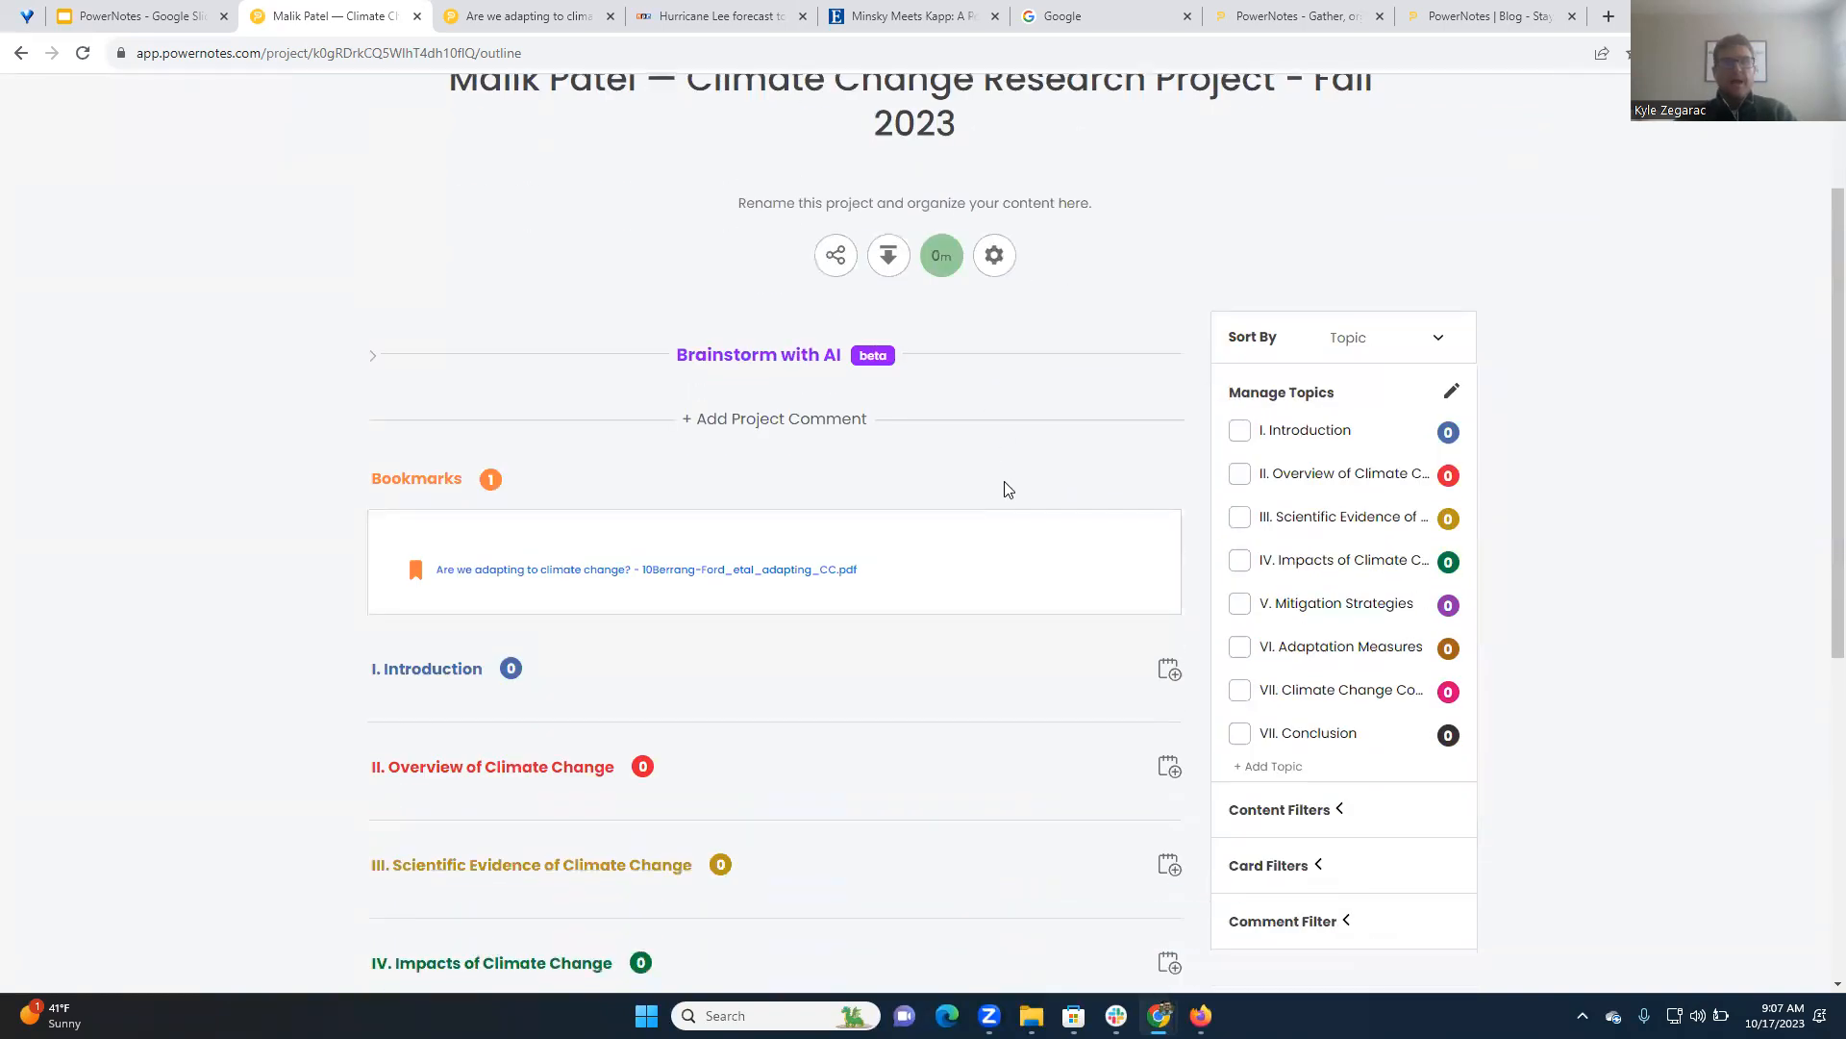
pyautogui.scroll(3, 1003, 487)
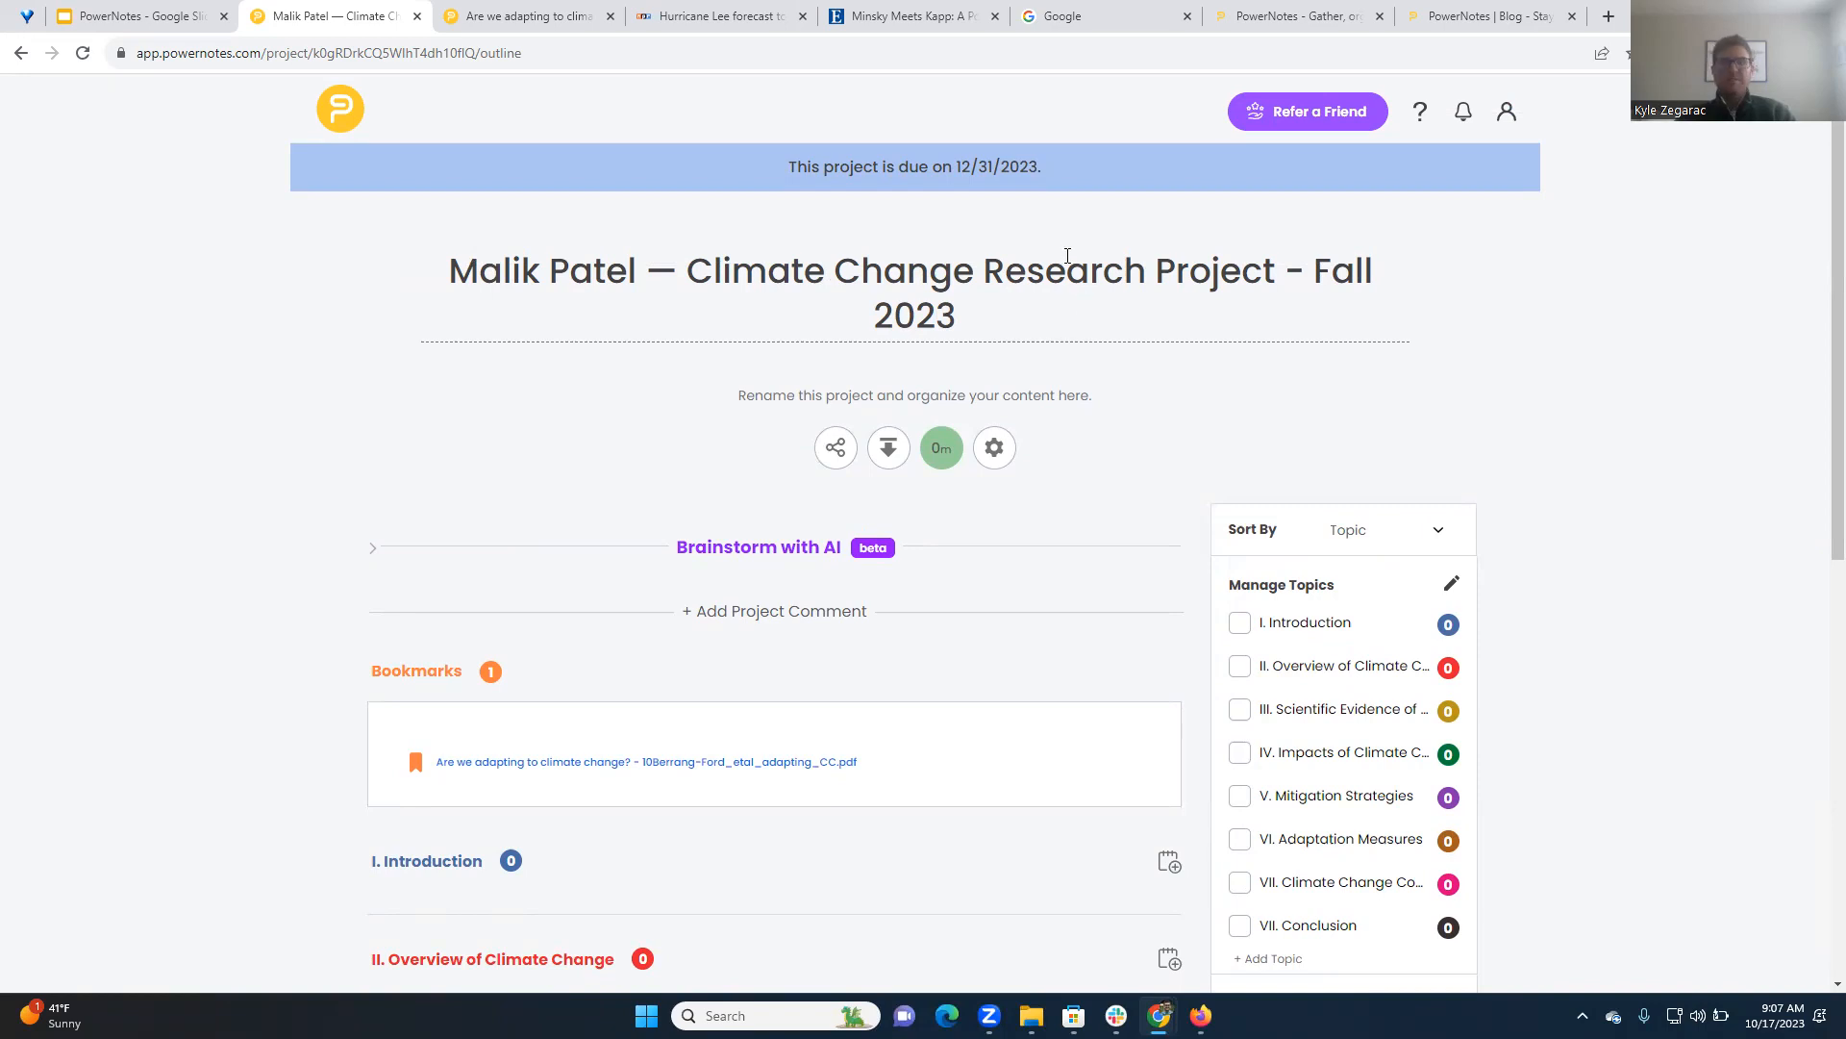
pyautogui.scroll(-5, 958, 527)
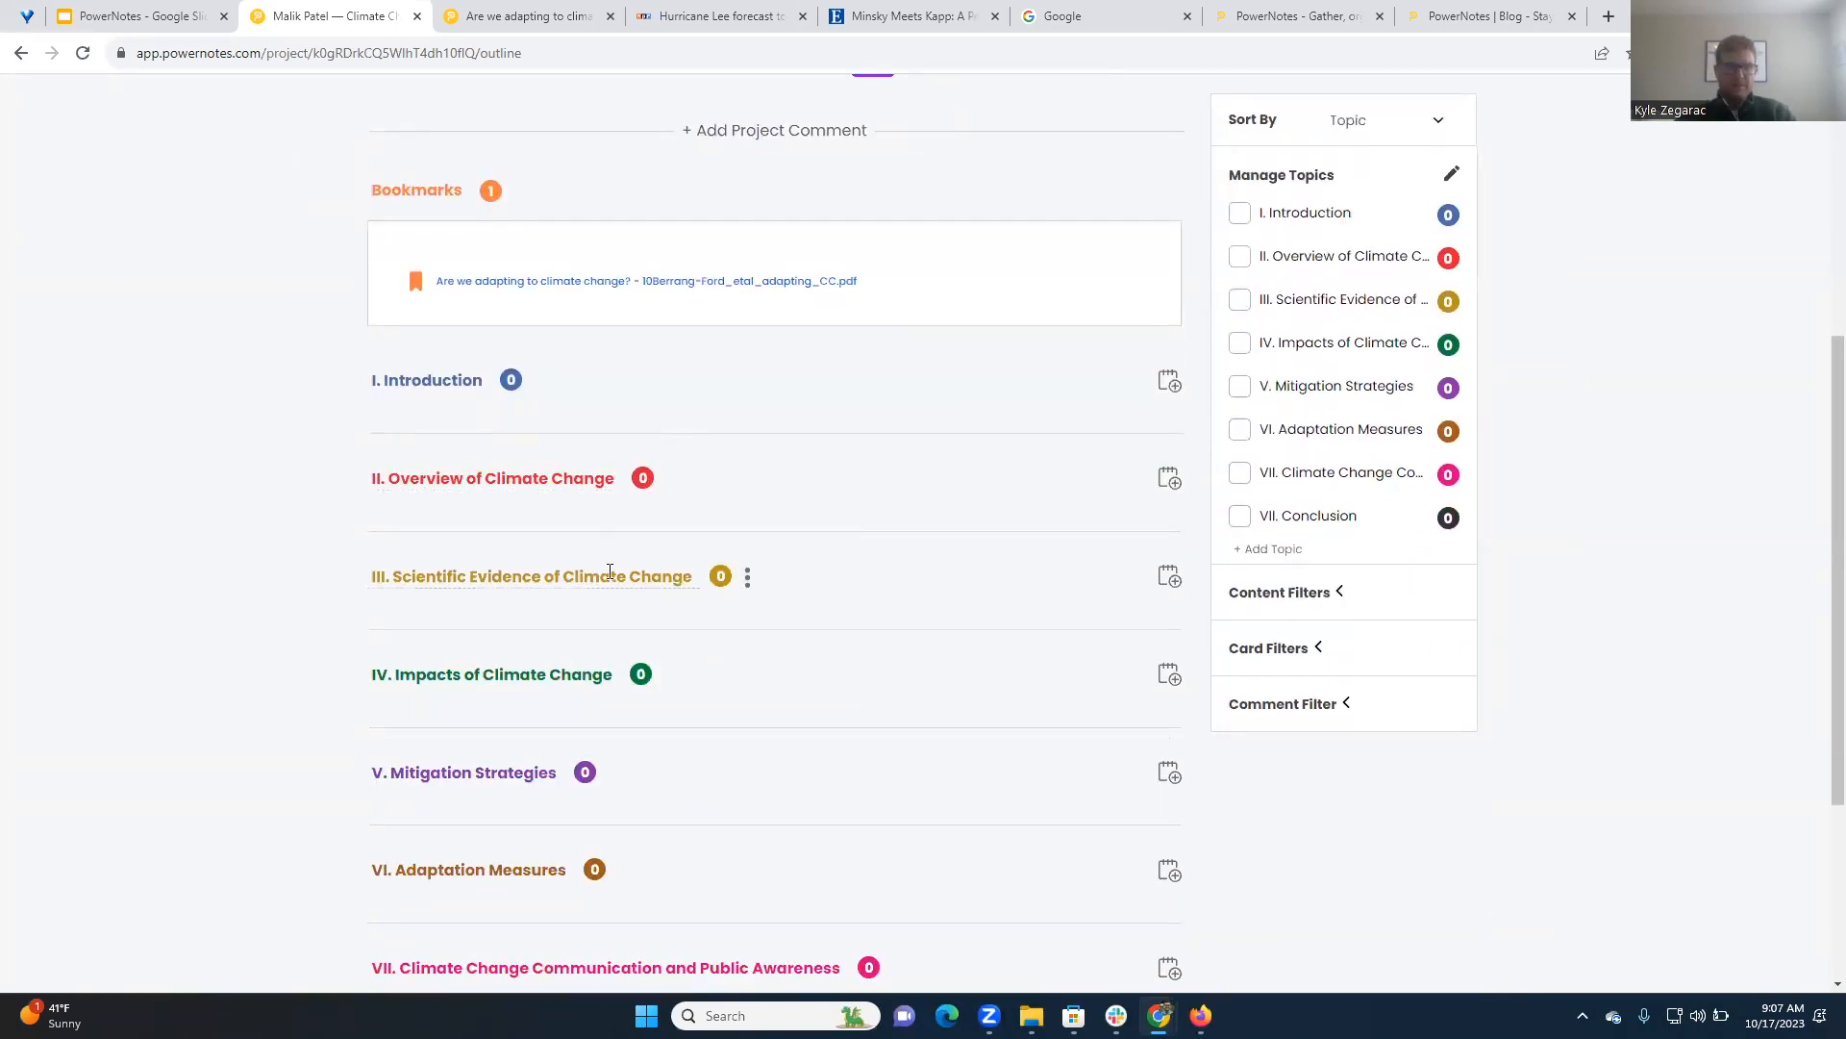
pyautogui.scroll(-3, 634, 529)
pyautogui.scroll(5, 734, 359)
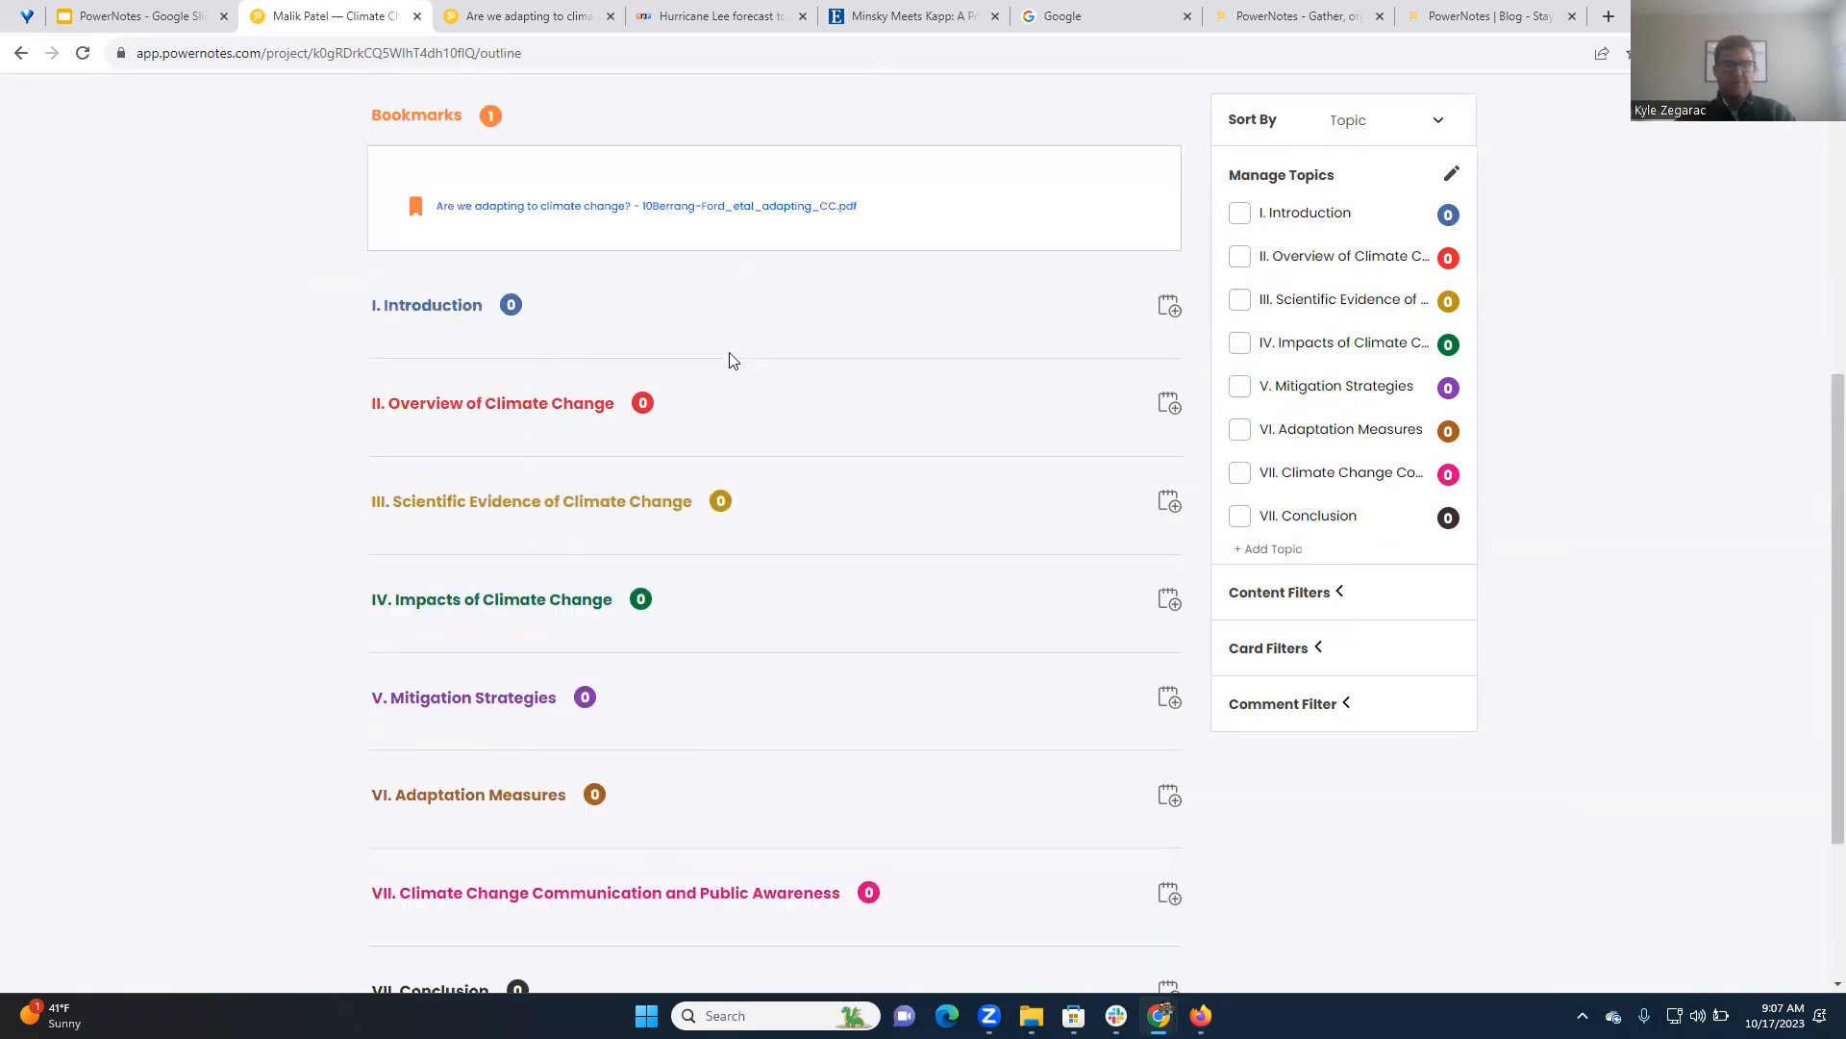
# Show the PDF article "Are we adapting to climate change?" and check the browser extension's Enable PowerNotes setting
pyautogui.click(551, 12)
pyautogui.click(1698, 53)
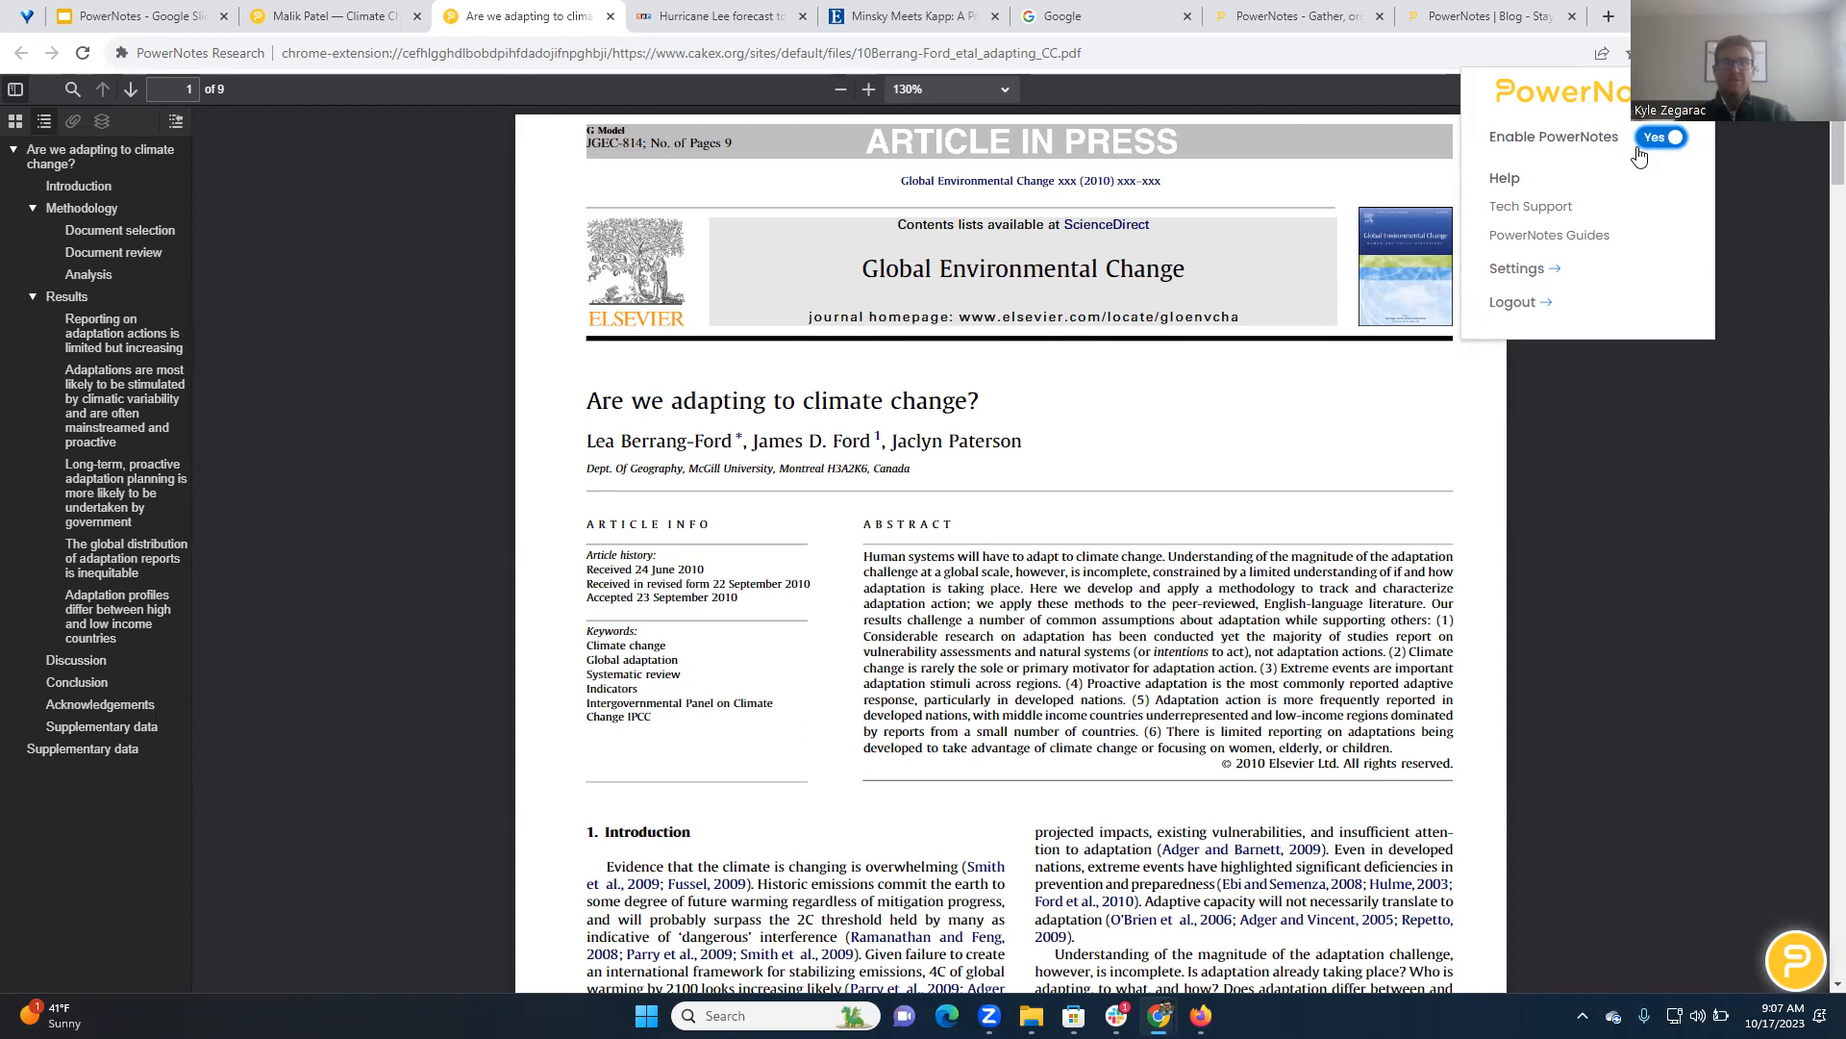
pyautogui.click(994, 657)
pyautogui.scroll(-3, 994, 656)
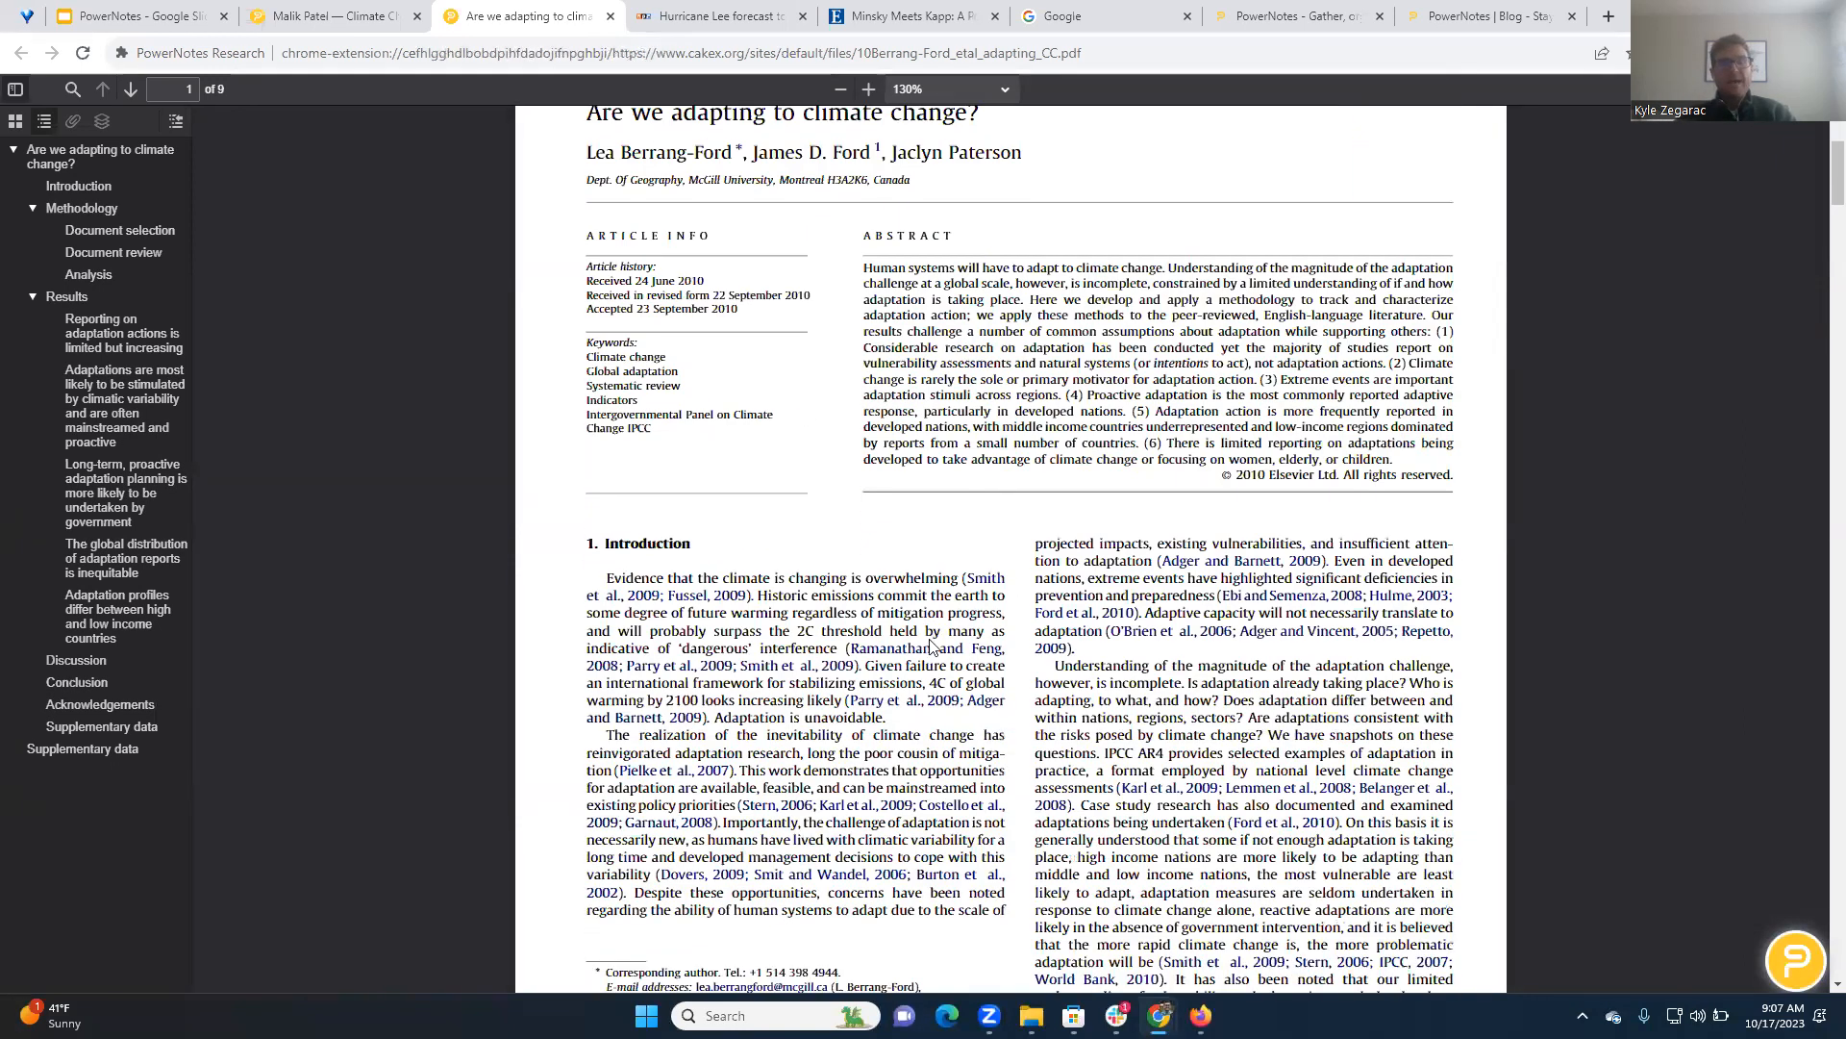
pyautogui.scroll(-2, 1036, 643)
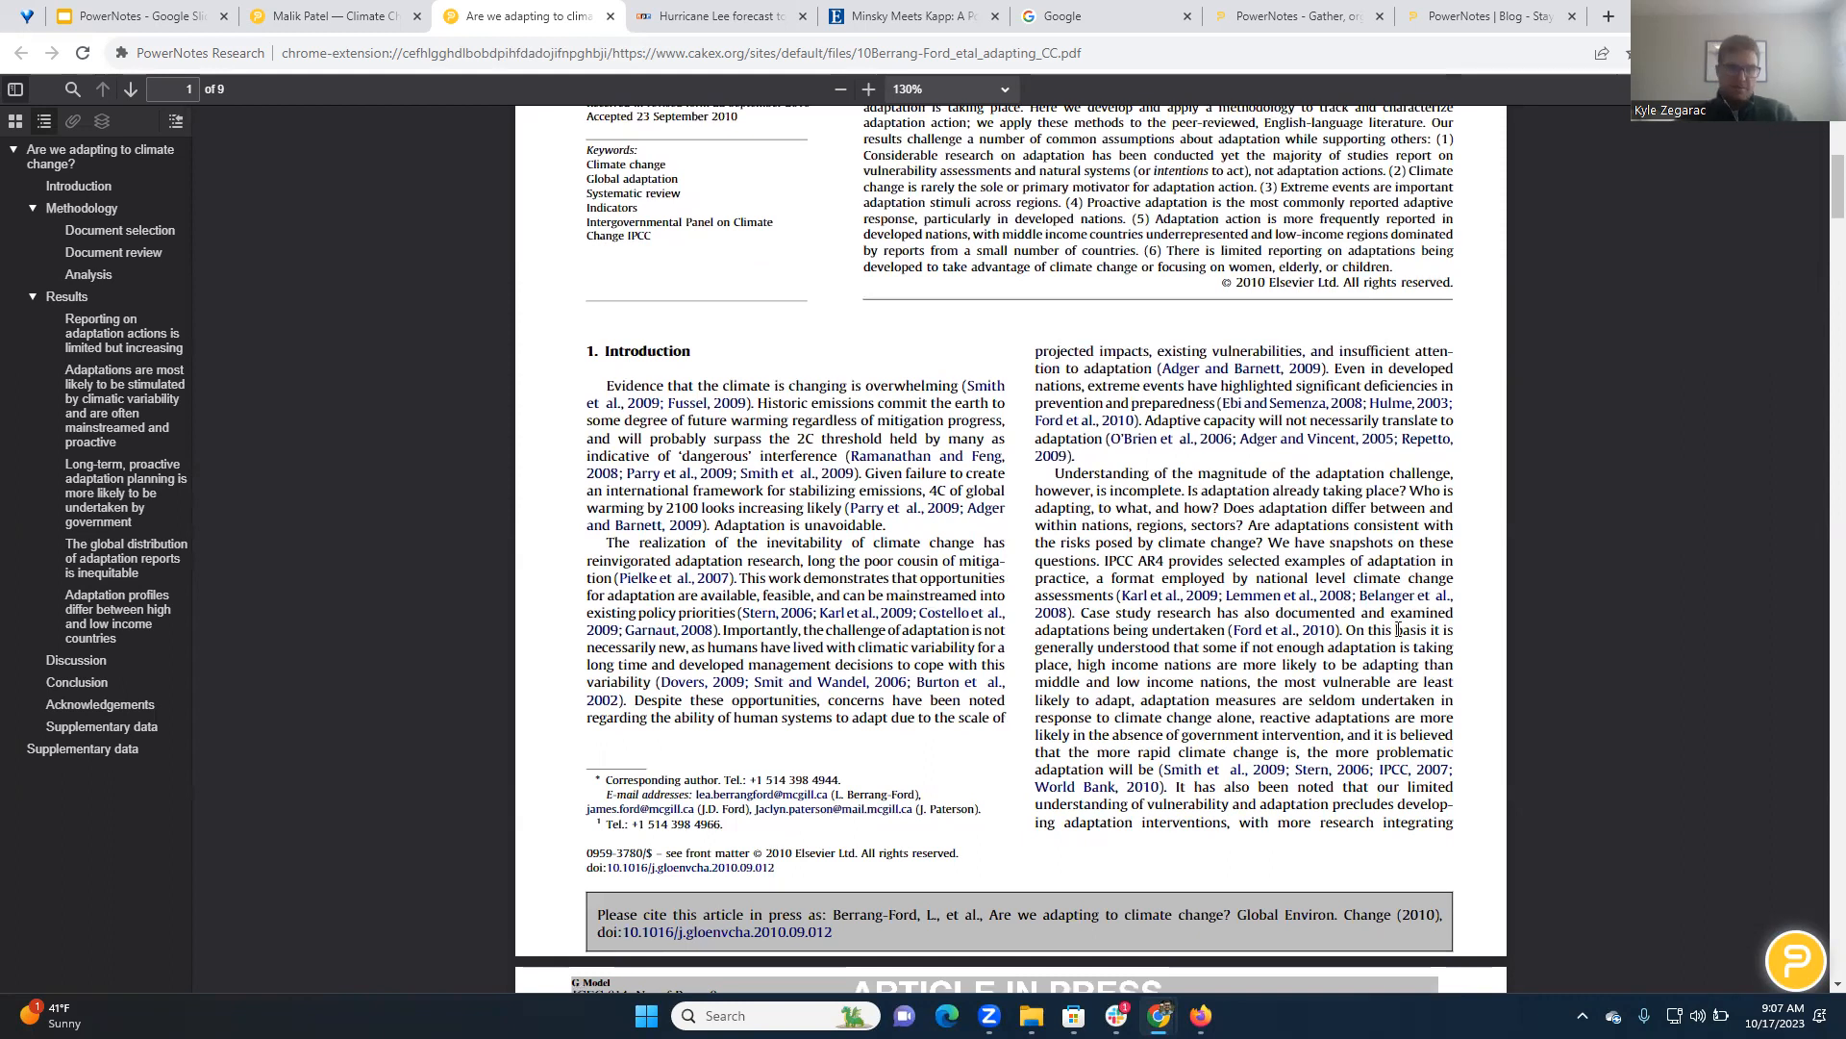
pyautogui.click(1701, 53)
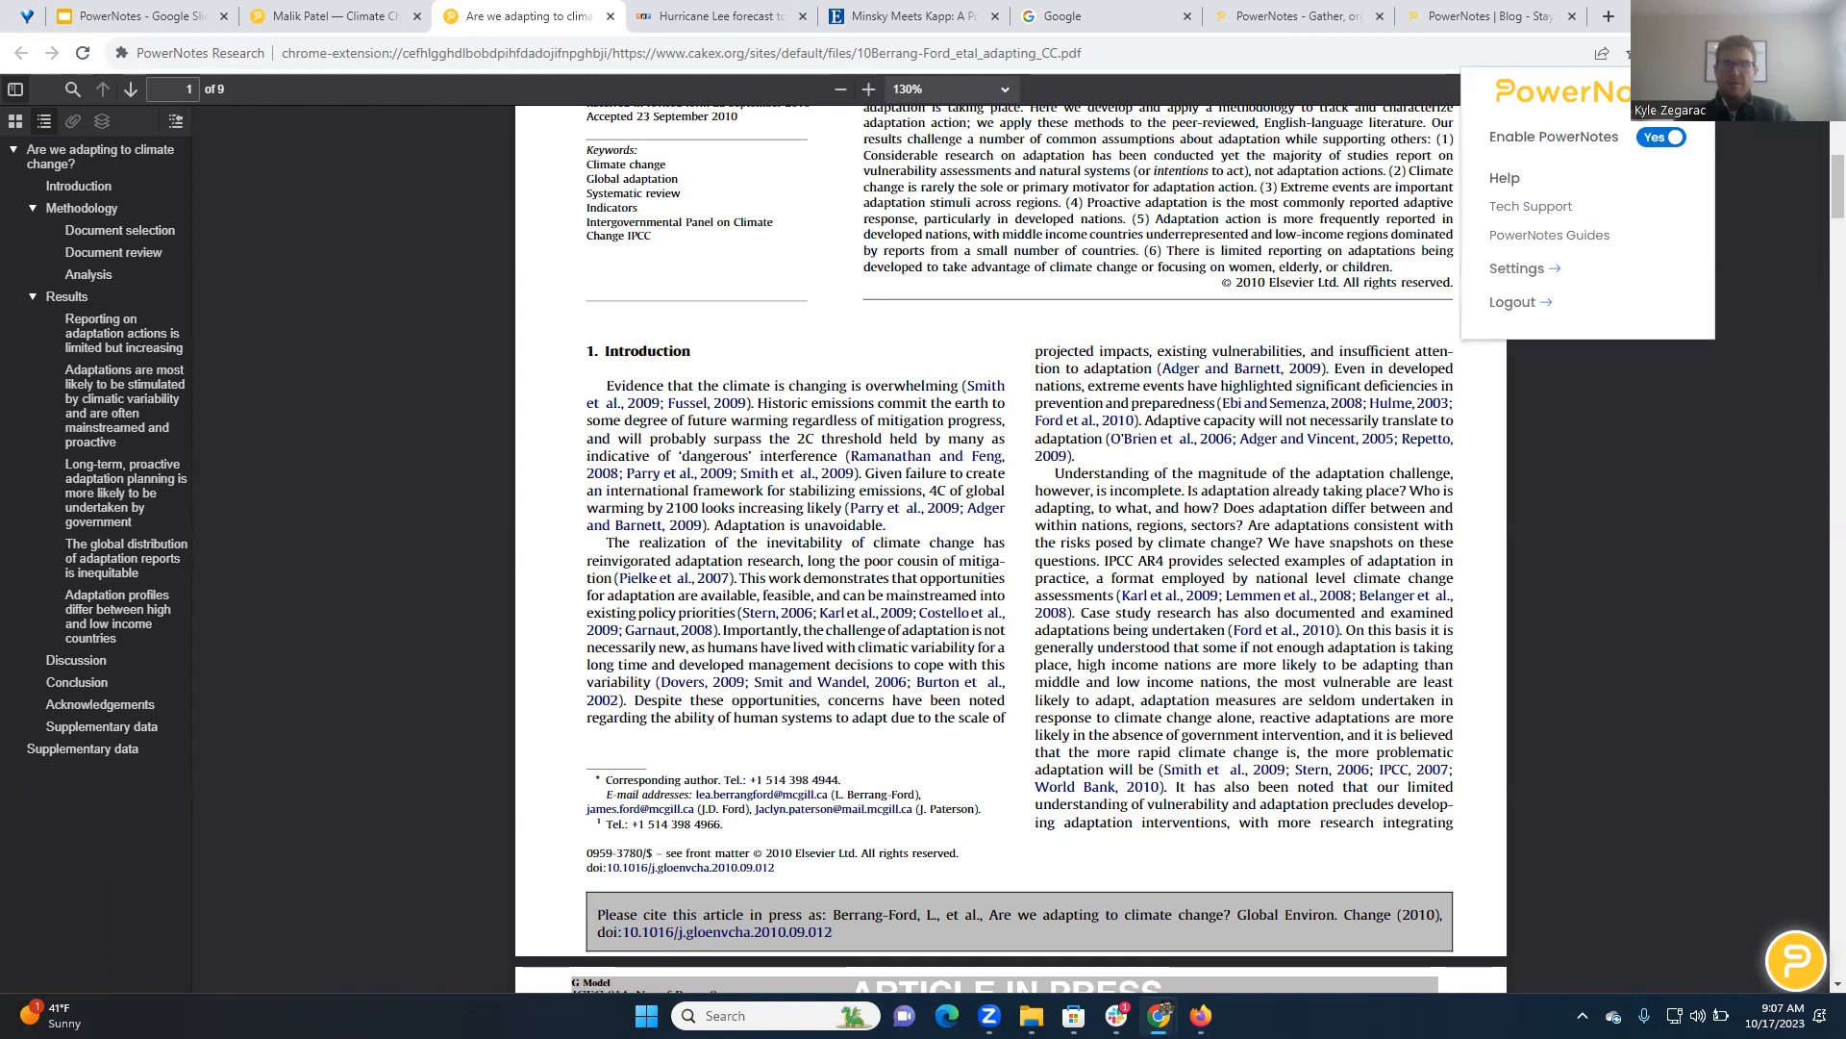
pyautogui.click(1662, 139)
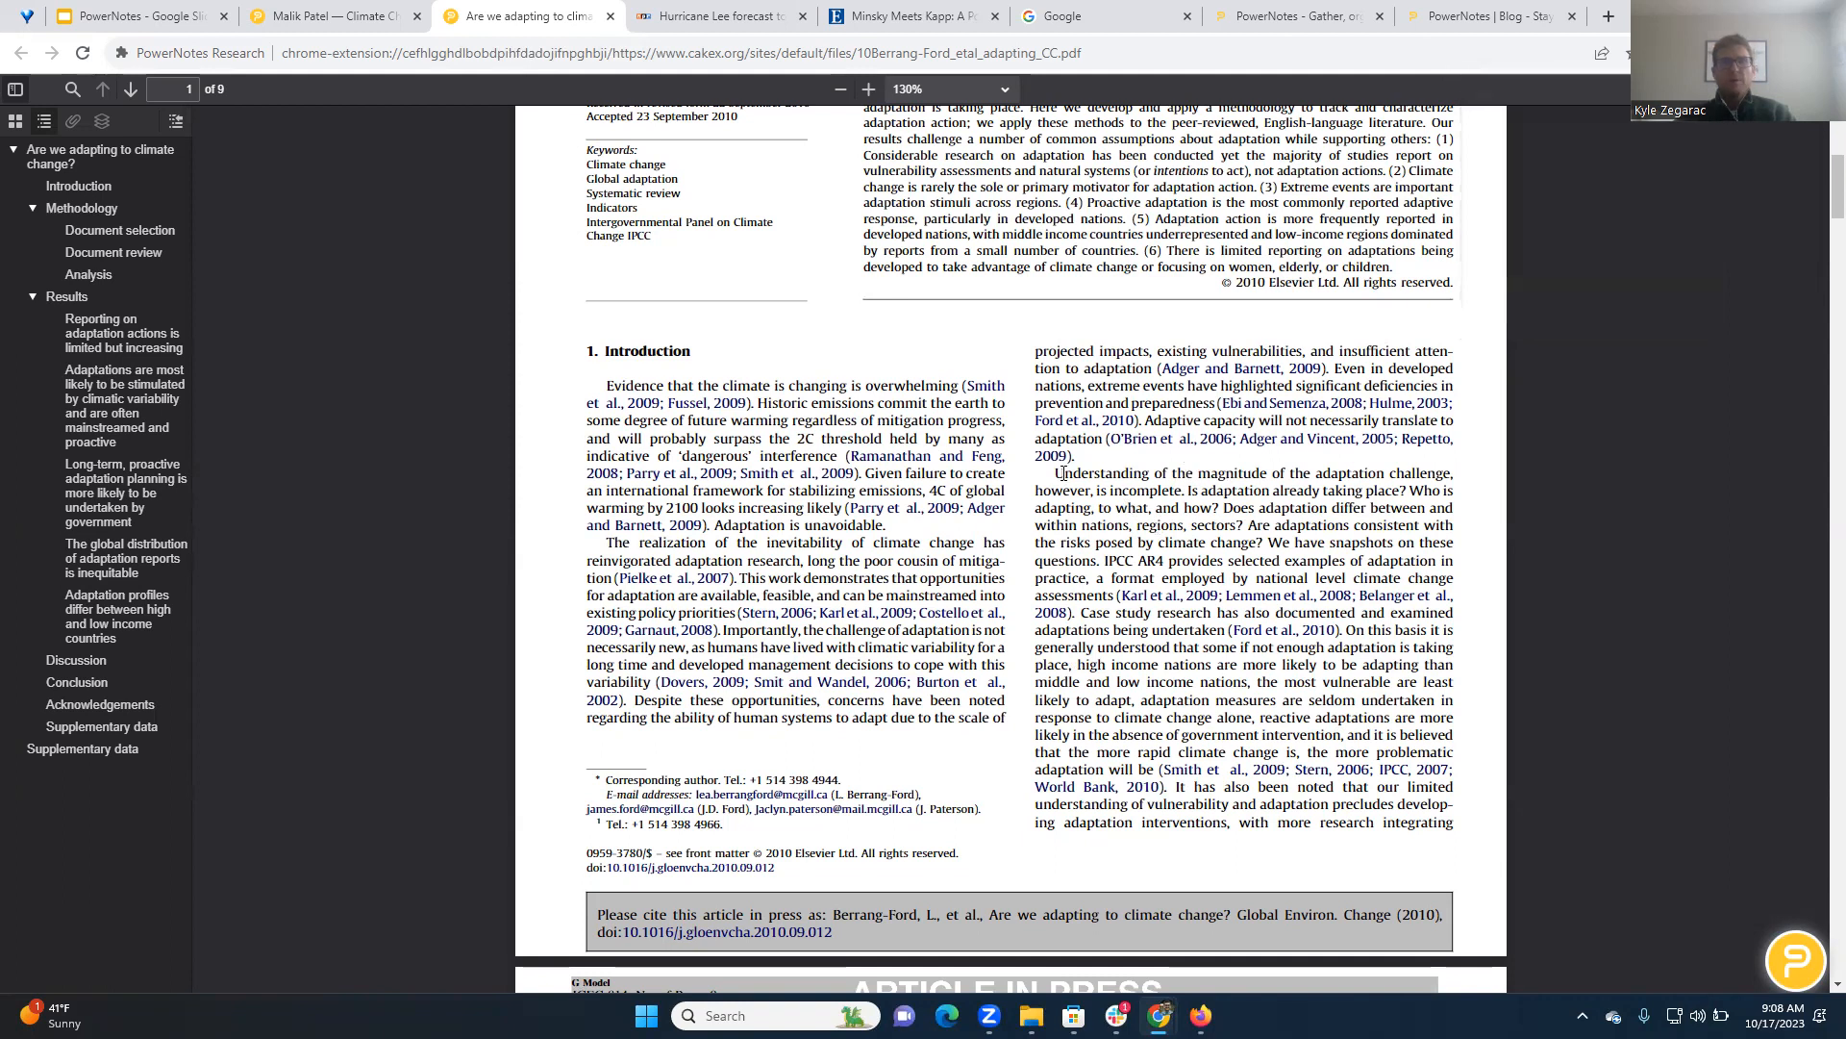
# Open the PowerNotes sidebar on the PDF article and choose the Climate Change Research Project as the active project
pyautogui.moveTo(1790, 964); pyautogui.dragTo(1775, 947)
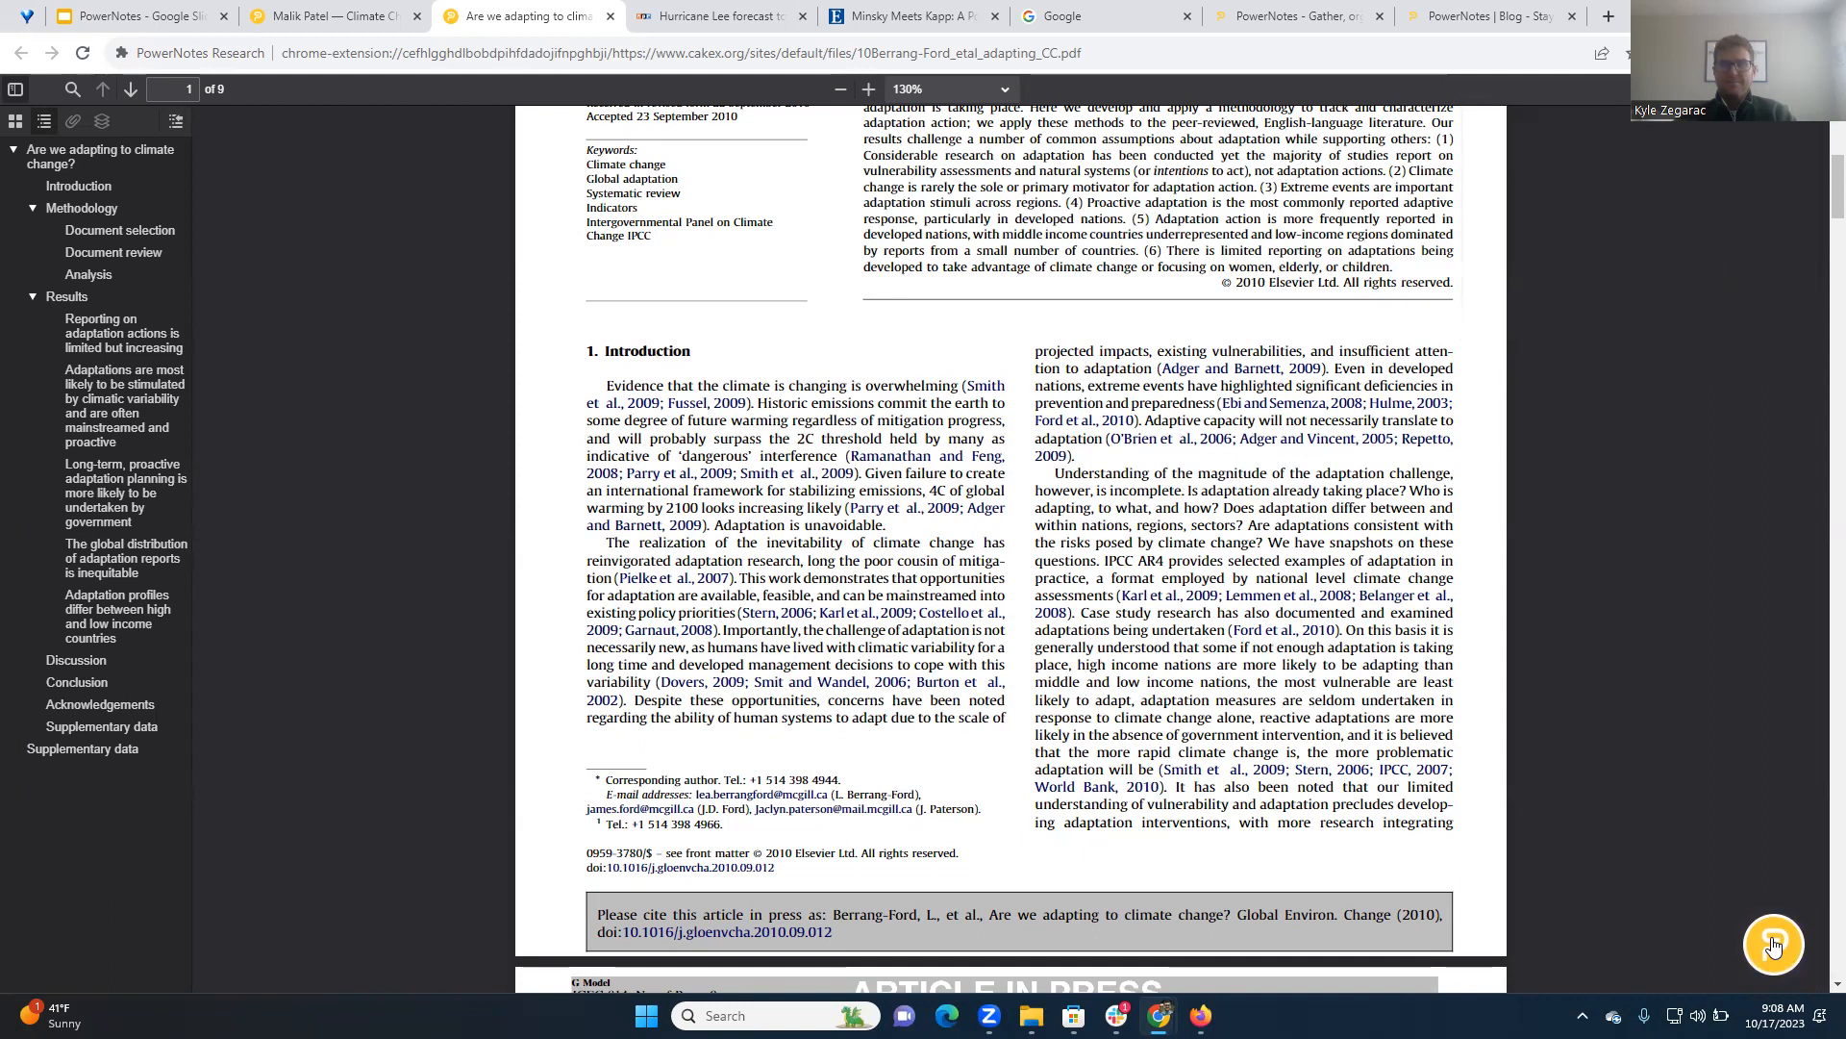
pyautogui.click(1774, 945)
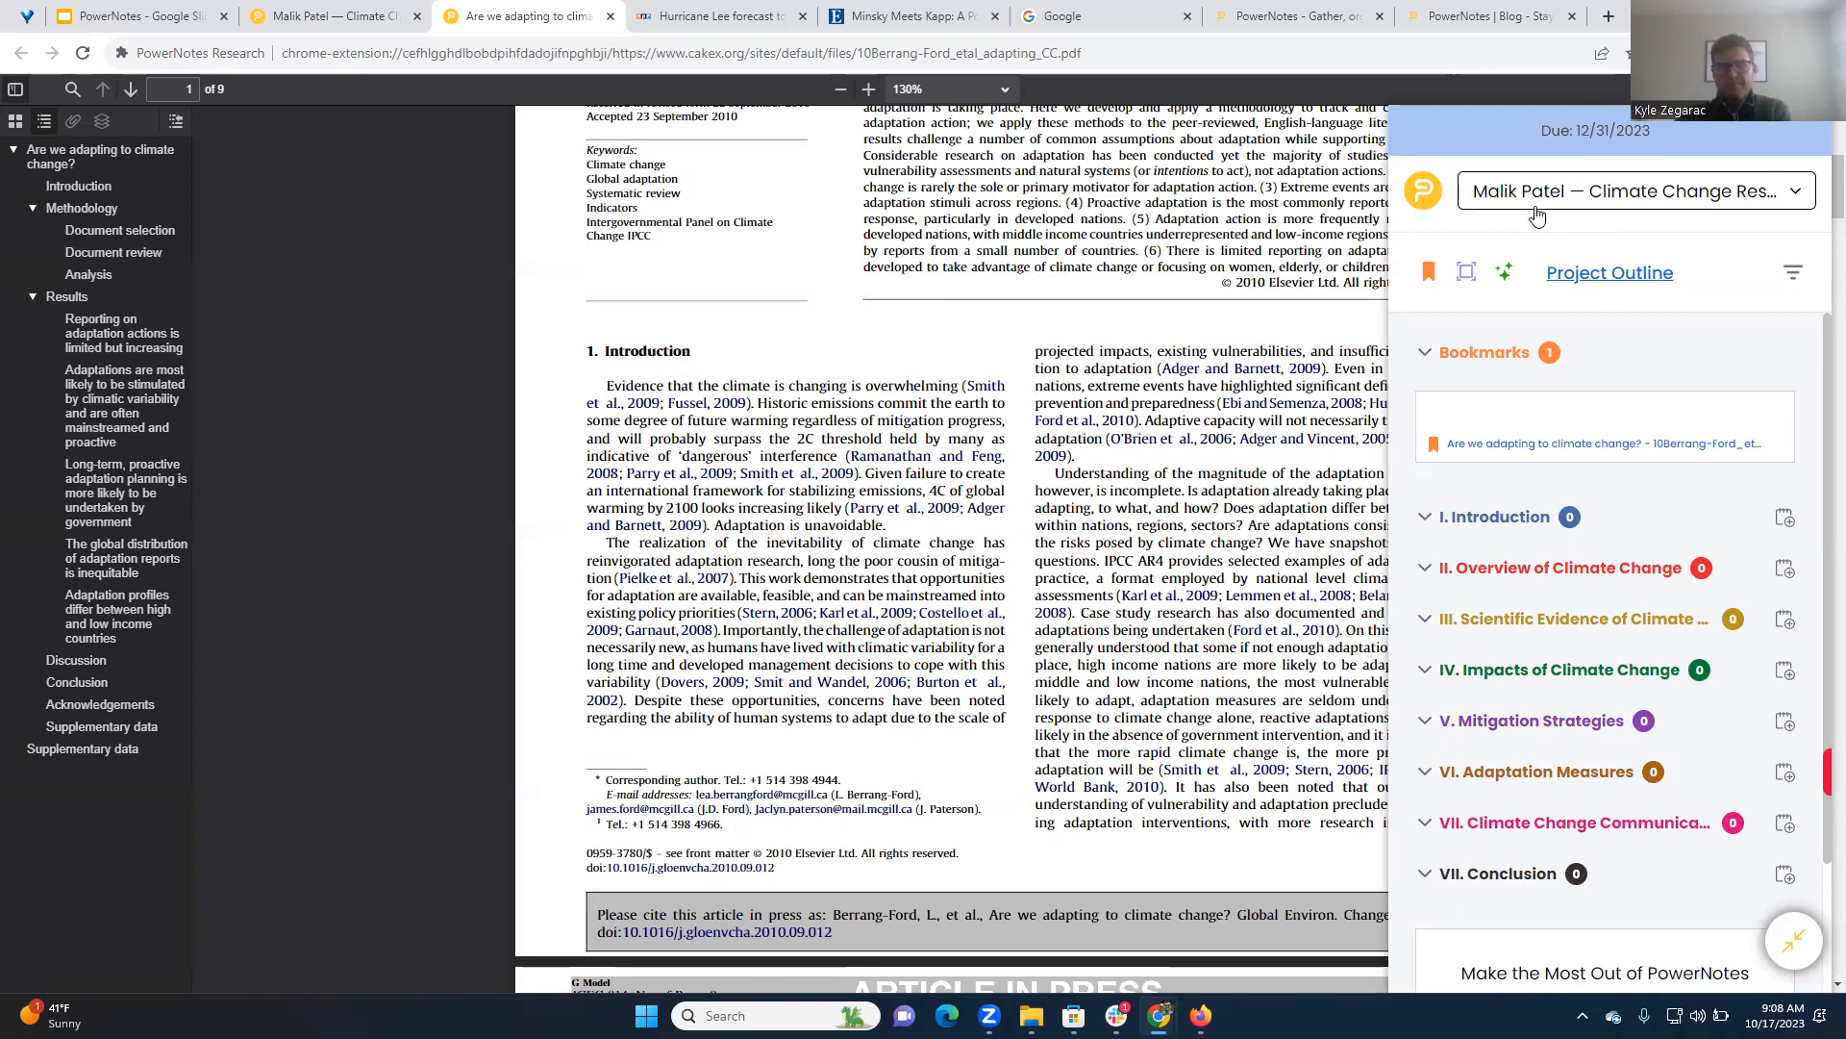
pyautogui.click(1537, 214)
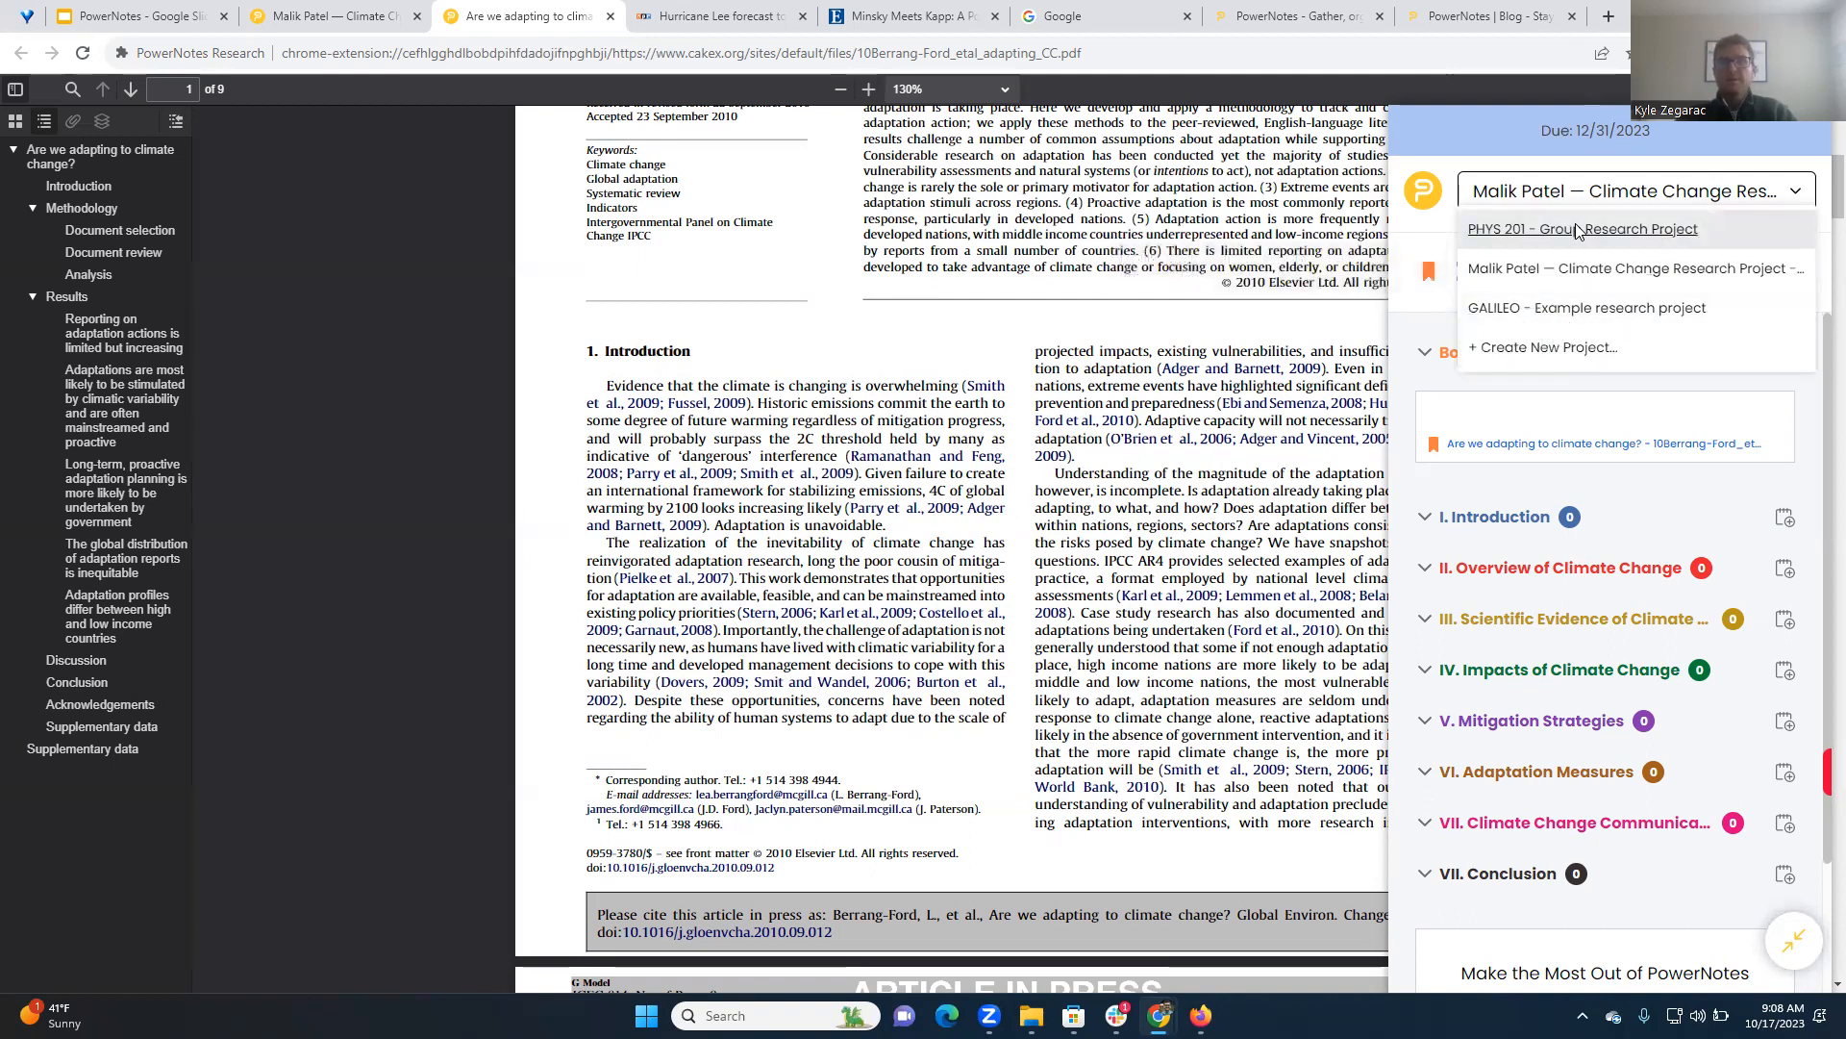
pyautogui.click(1577, 268)
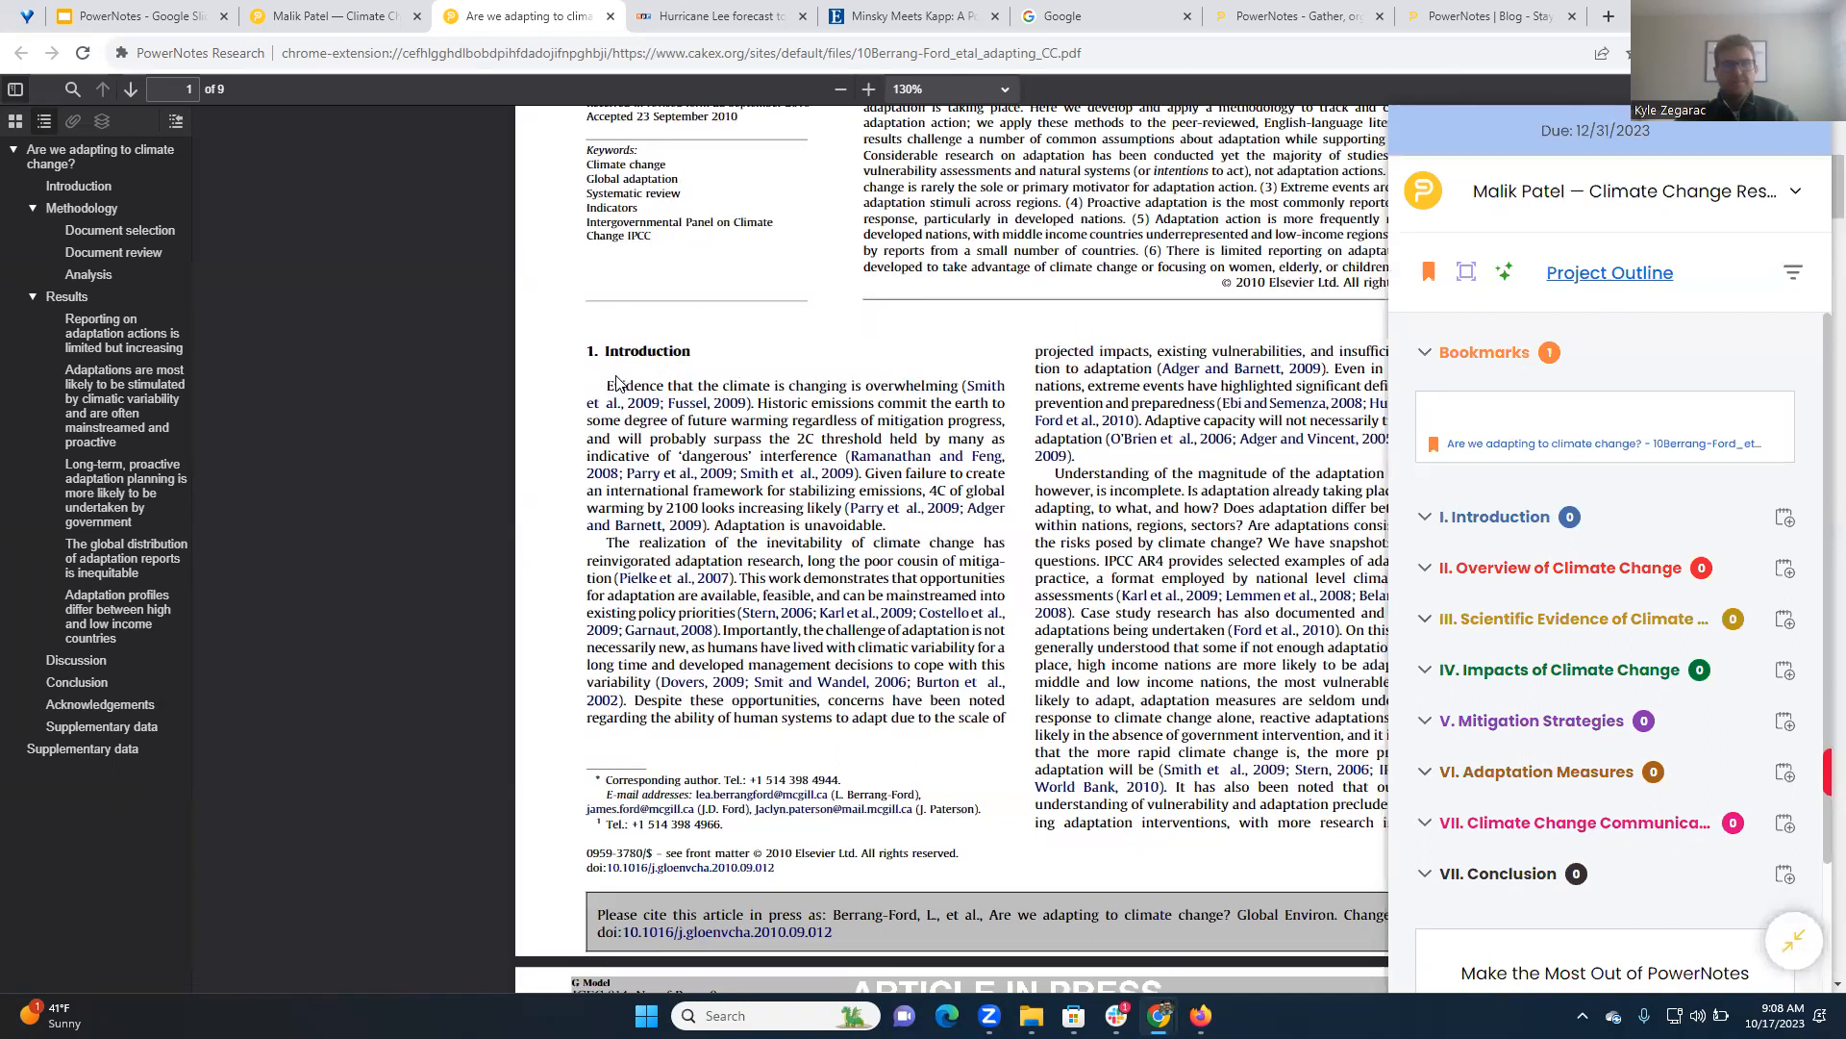
# Save the Introduction passage from "Evidence that the climate is changing" through "surpass the 2C" to the topic III. Scientific Evidence of Climate Change
pyautogui.moveTo(609, 386); pyautogui.dragTo(815, 441)
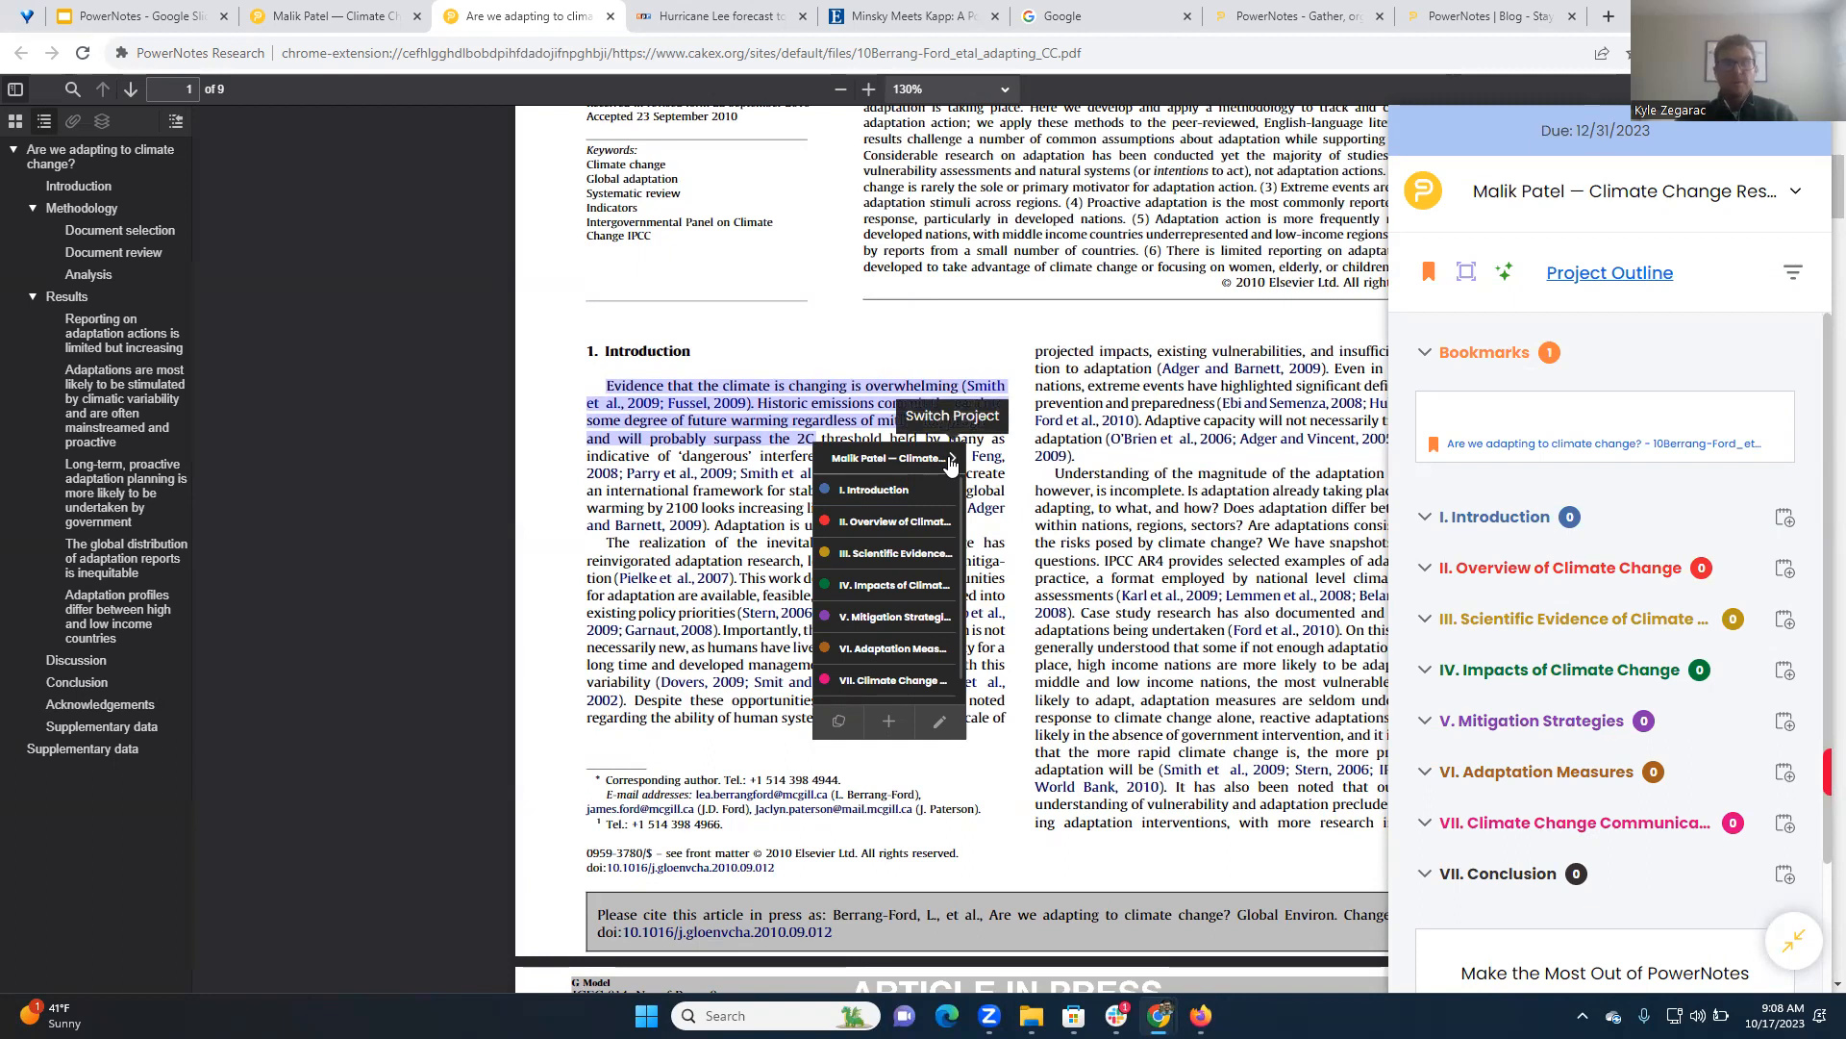
pyautogui.scroll(-1, 909, 525)
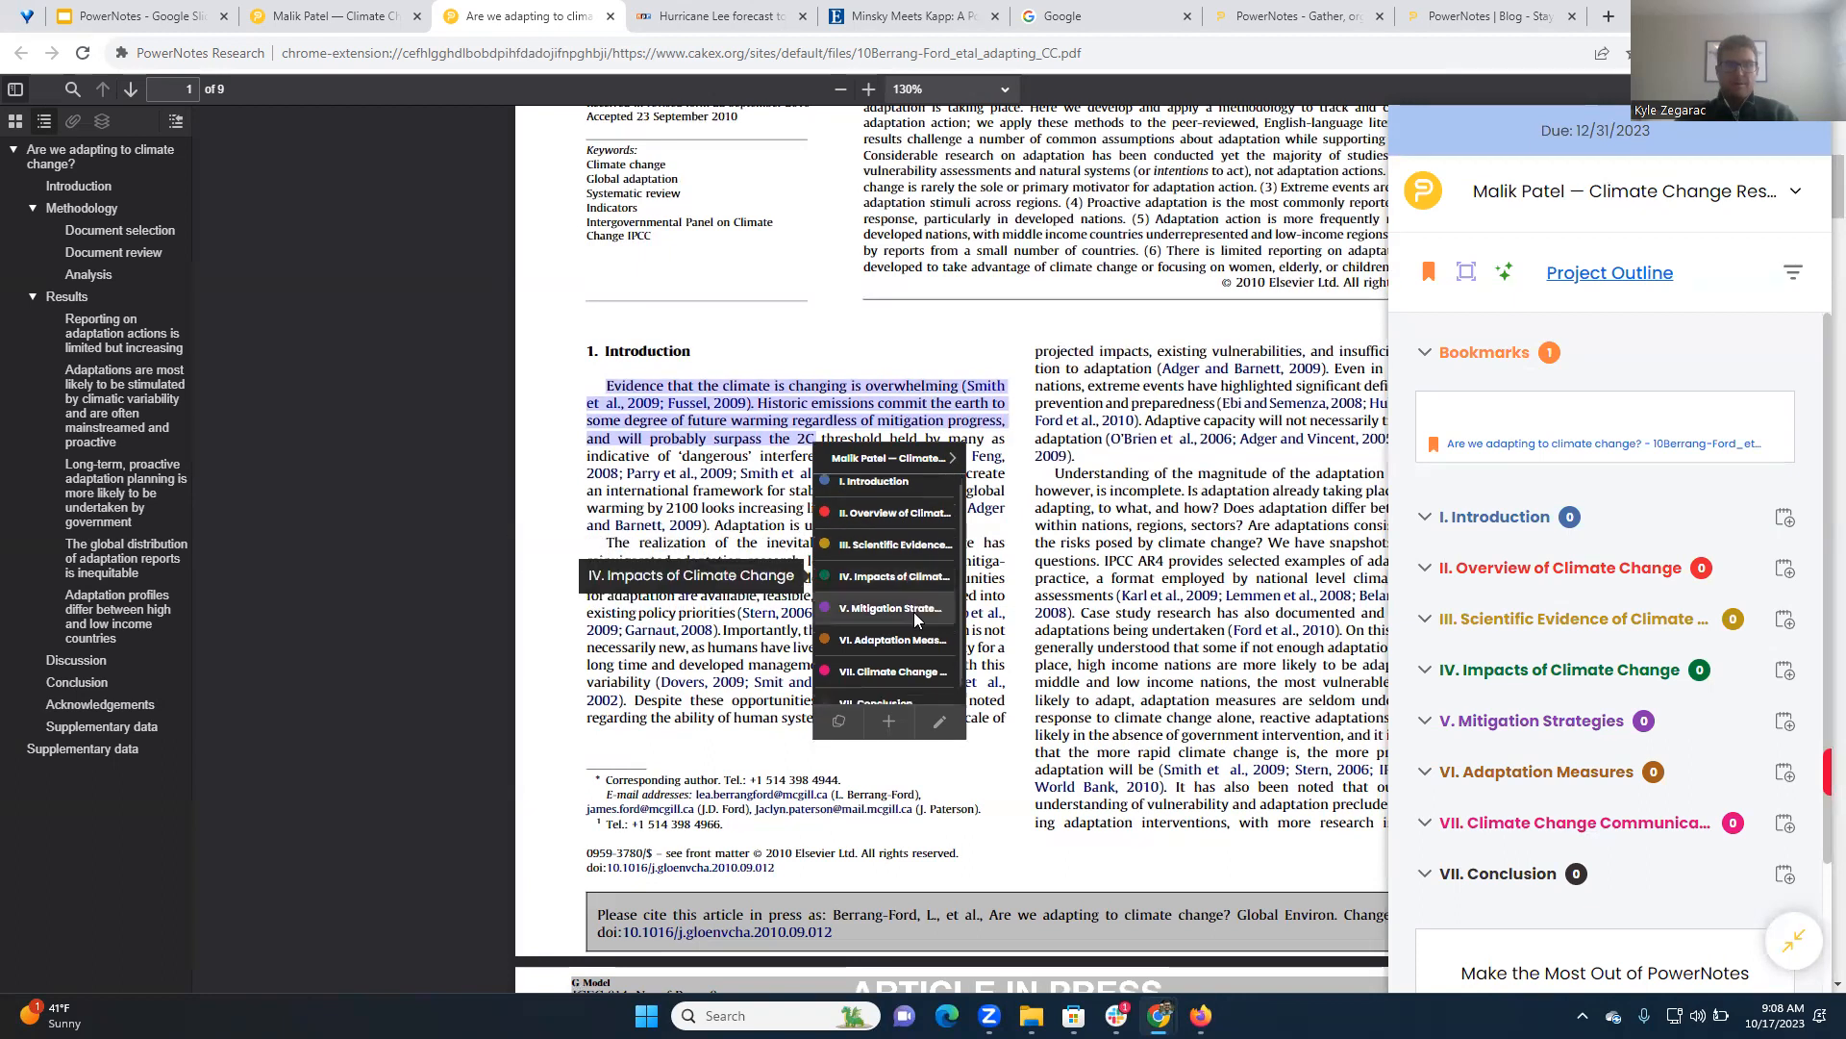
pyautogui.scroll(-1, 914, 616)
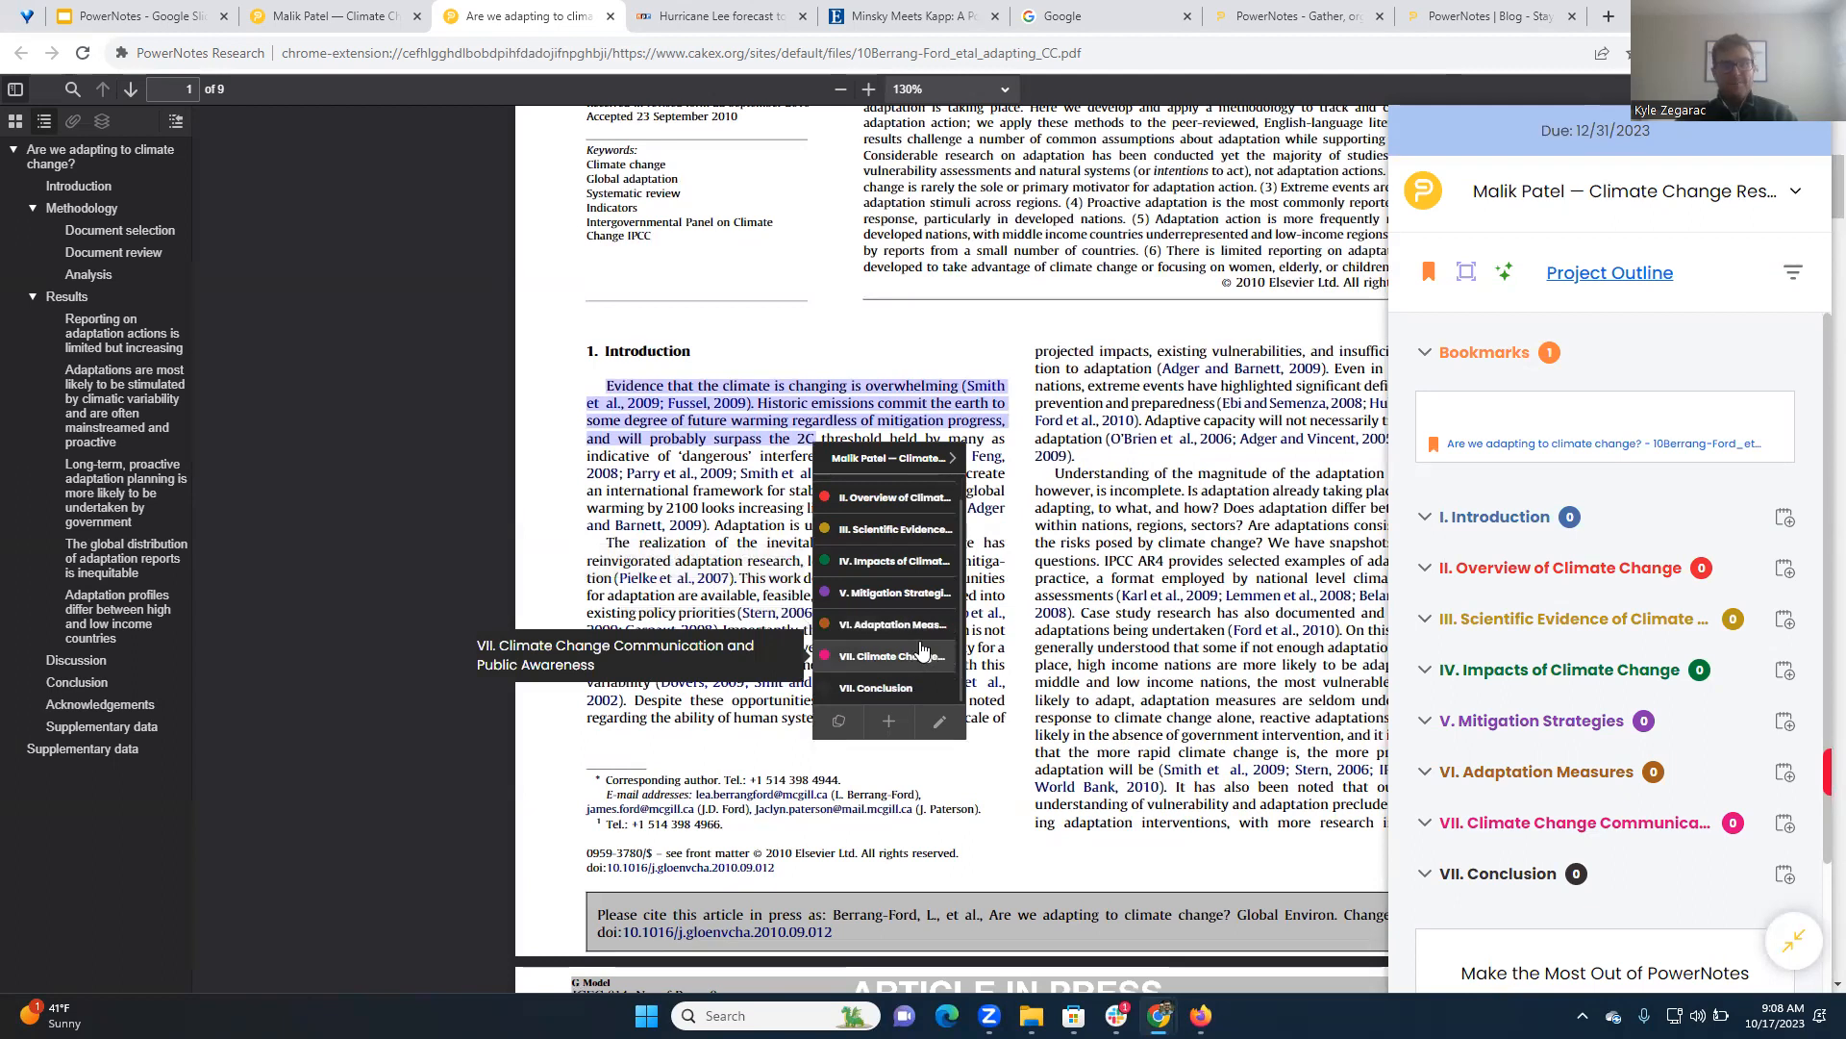
pyautogui.scroll(1, 895, 616)
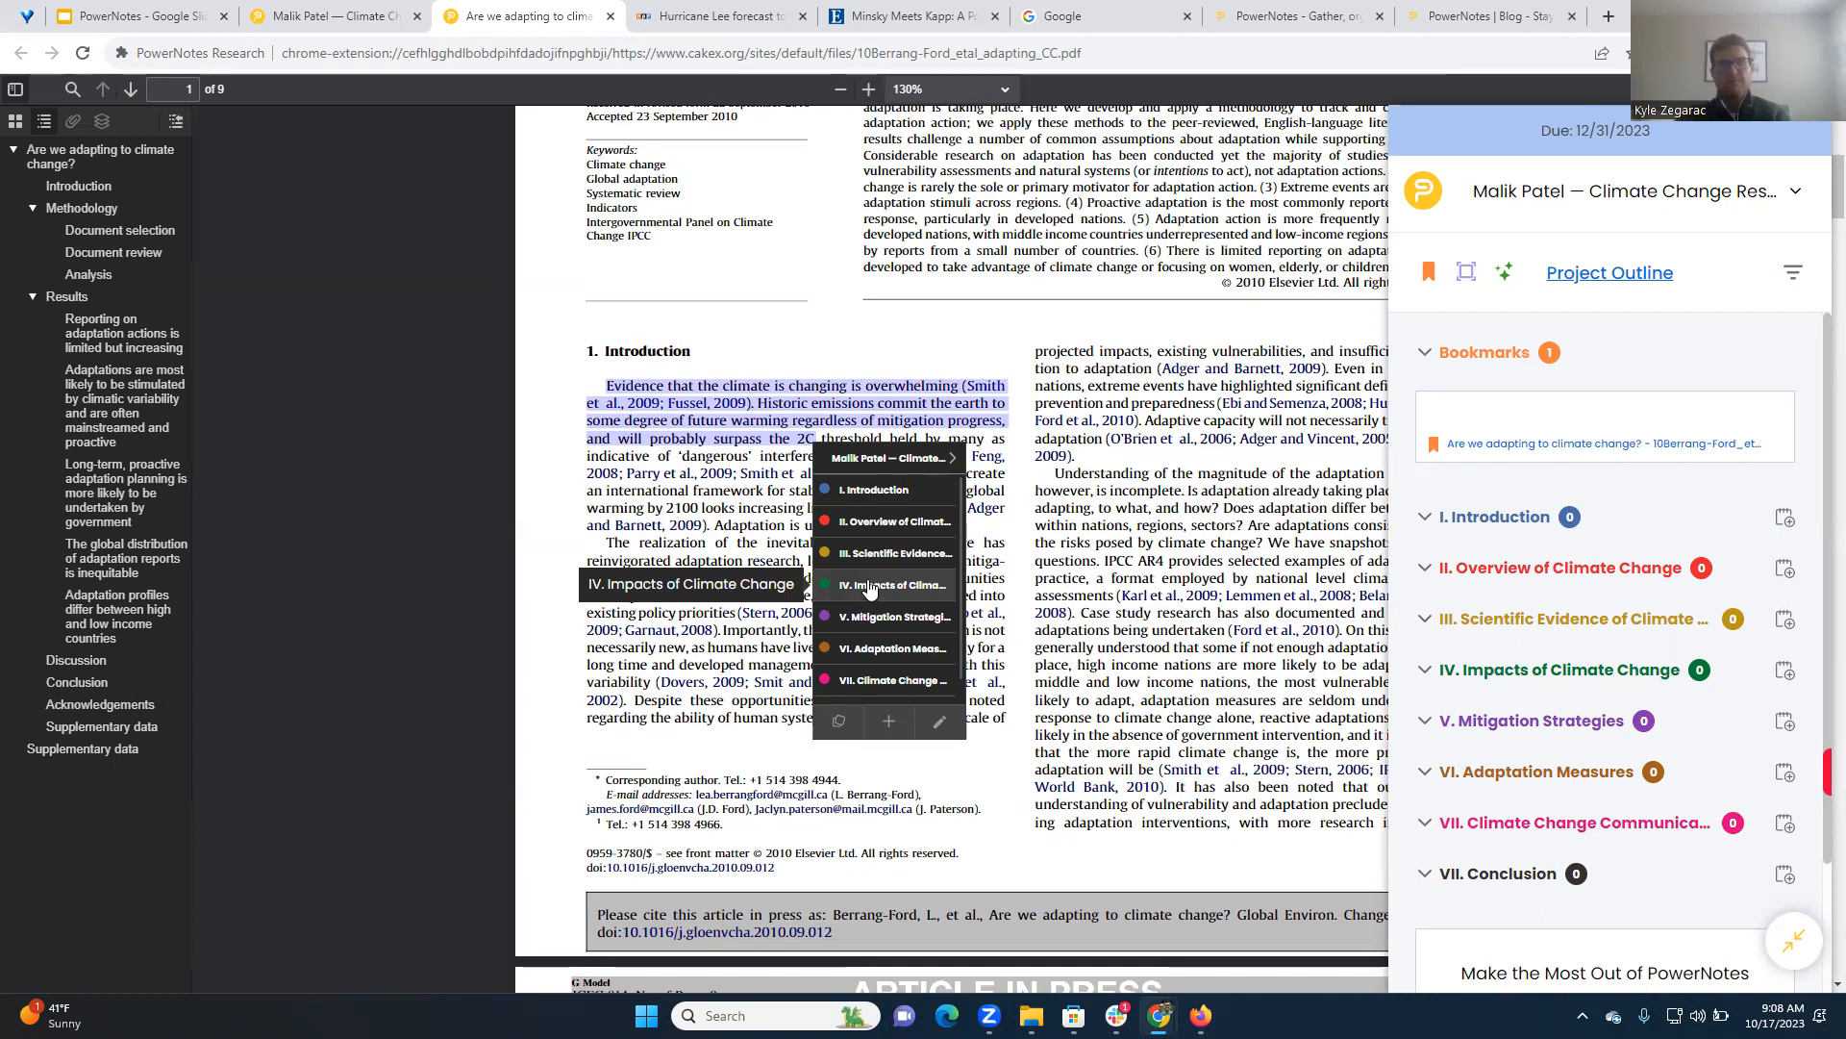
pyautogui.click(870, 554)
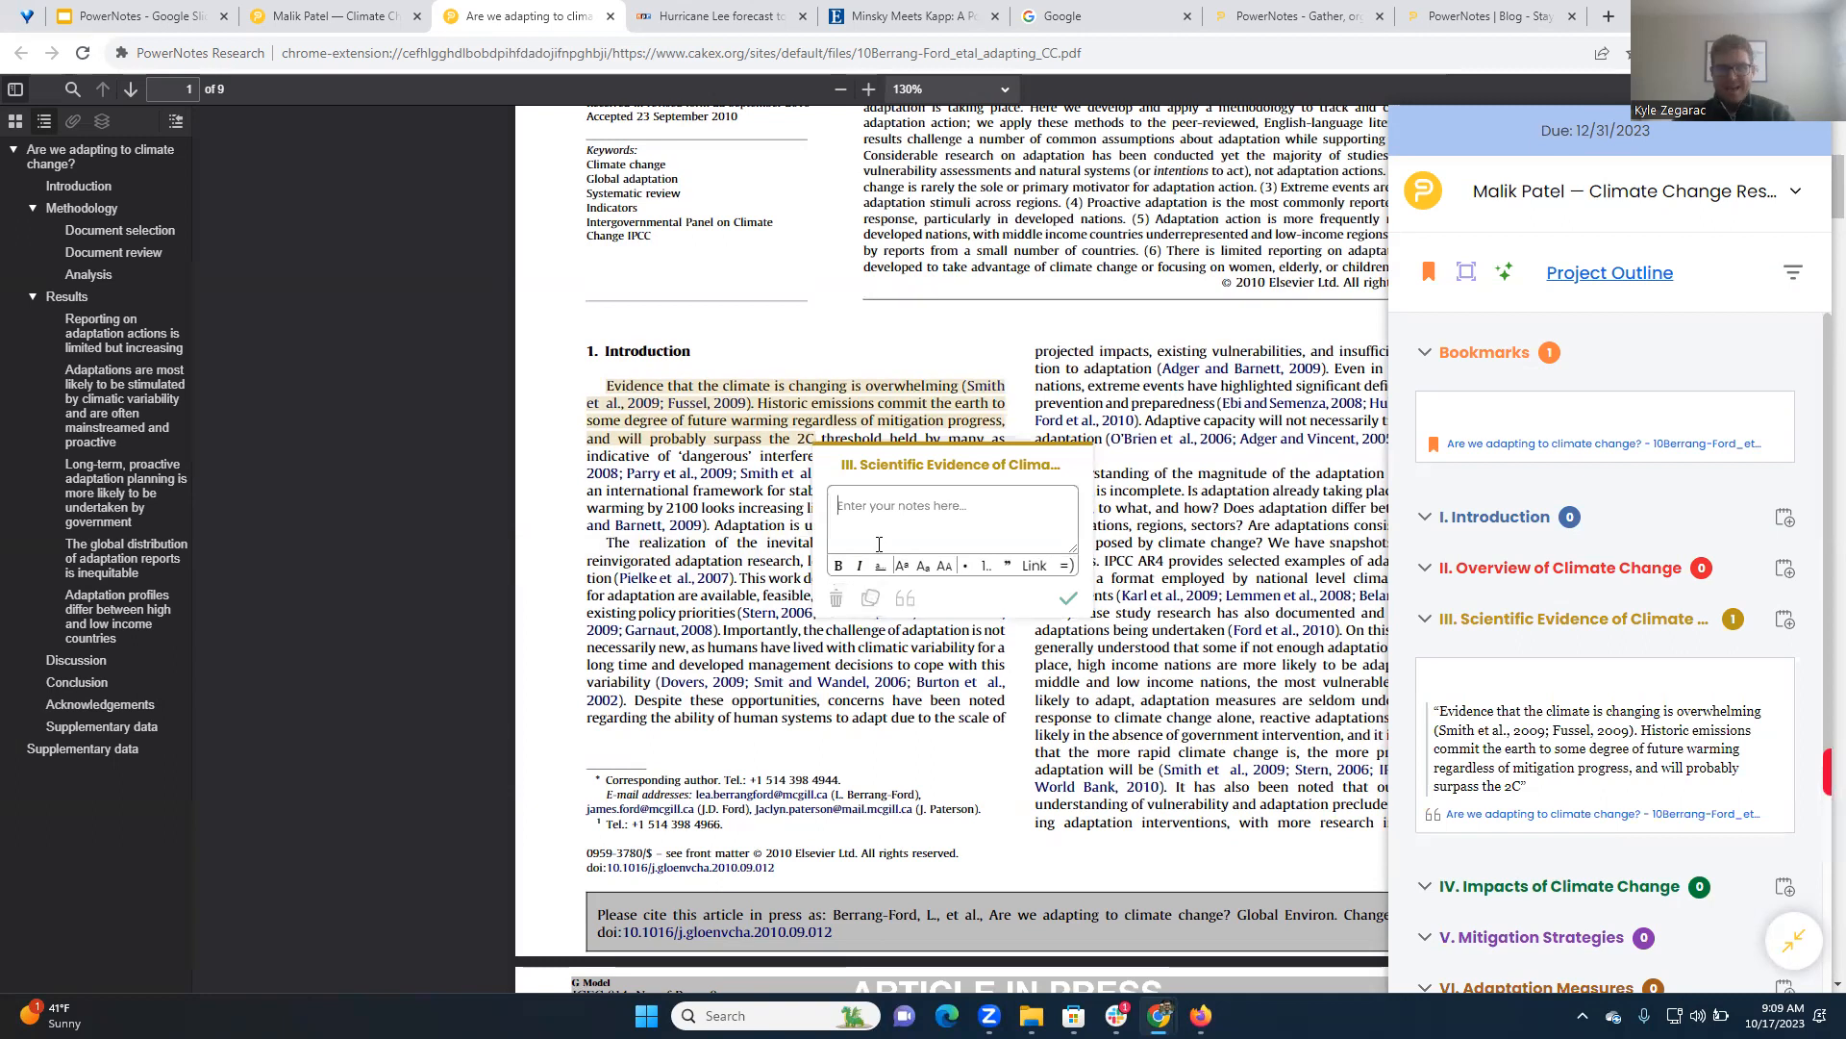
# Add the note "Notes. Summarize. 123. ABC." to the new Scientific Evidence highlight and save it
pyautogui.write('Notes. Summarize. 123. ABC.')
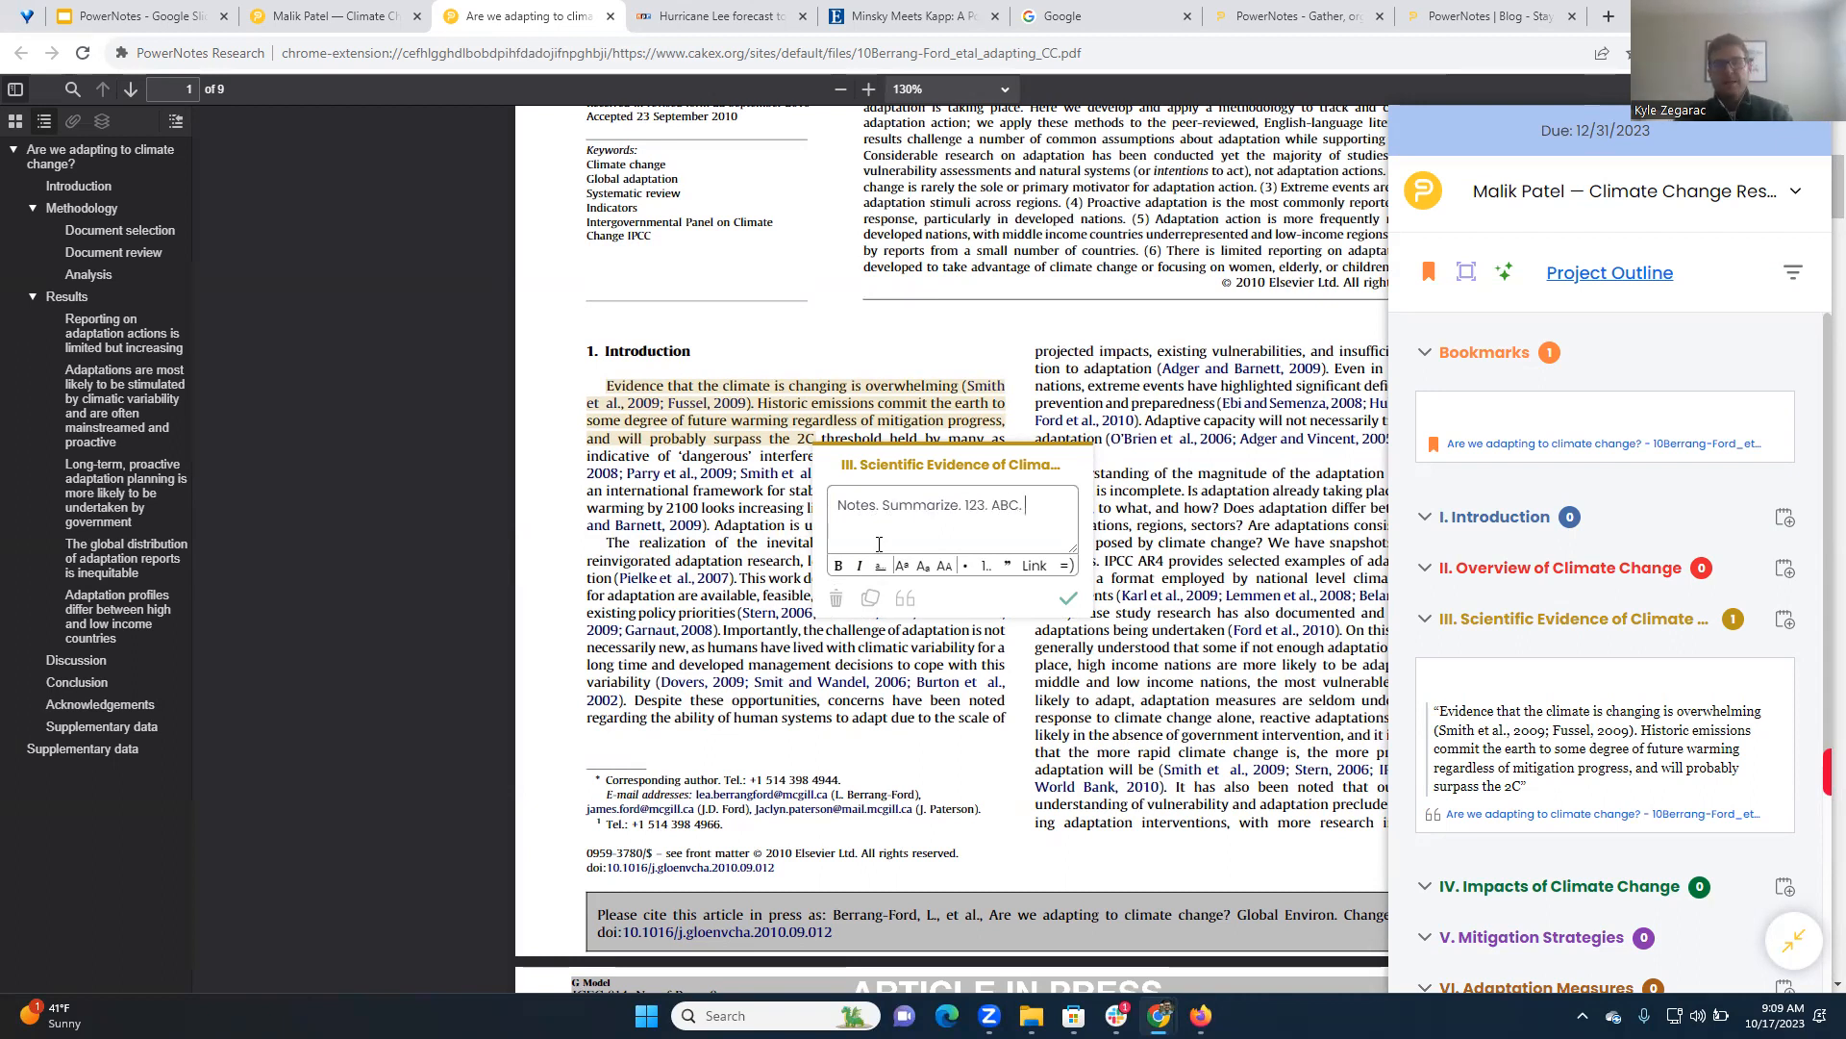
pyautogui.press('Return')
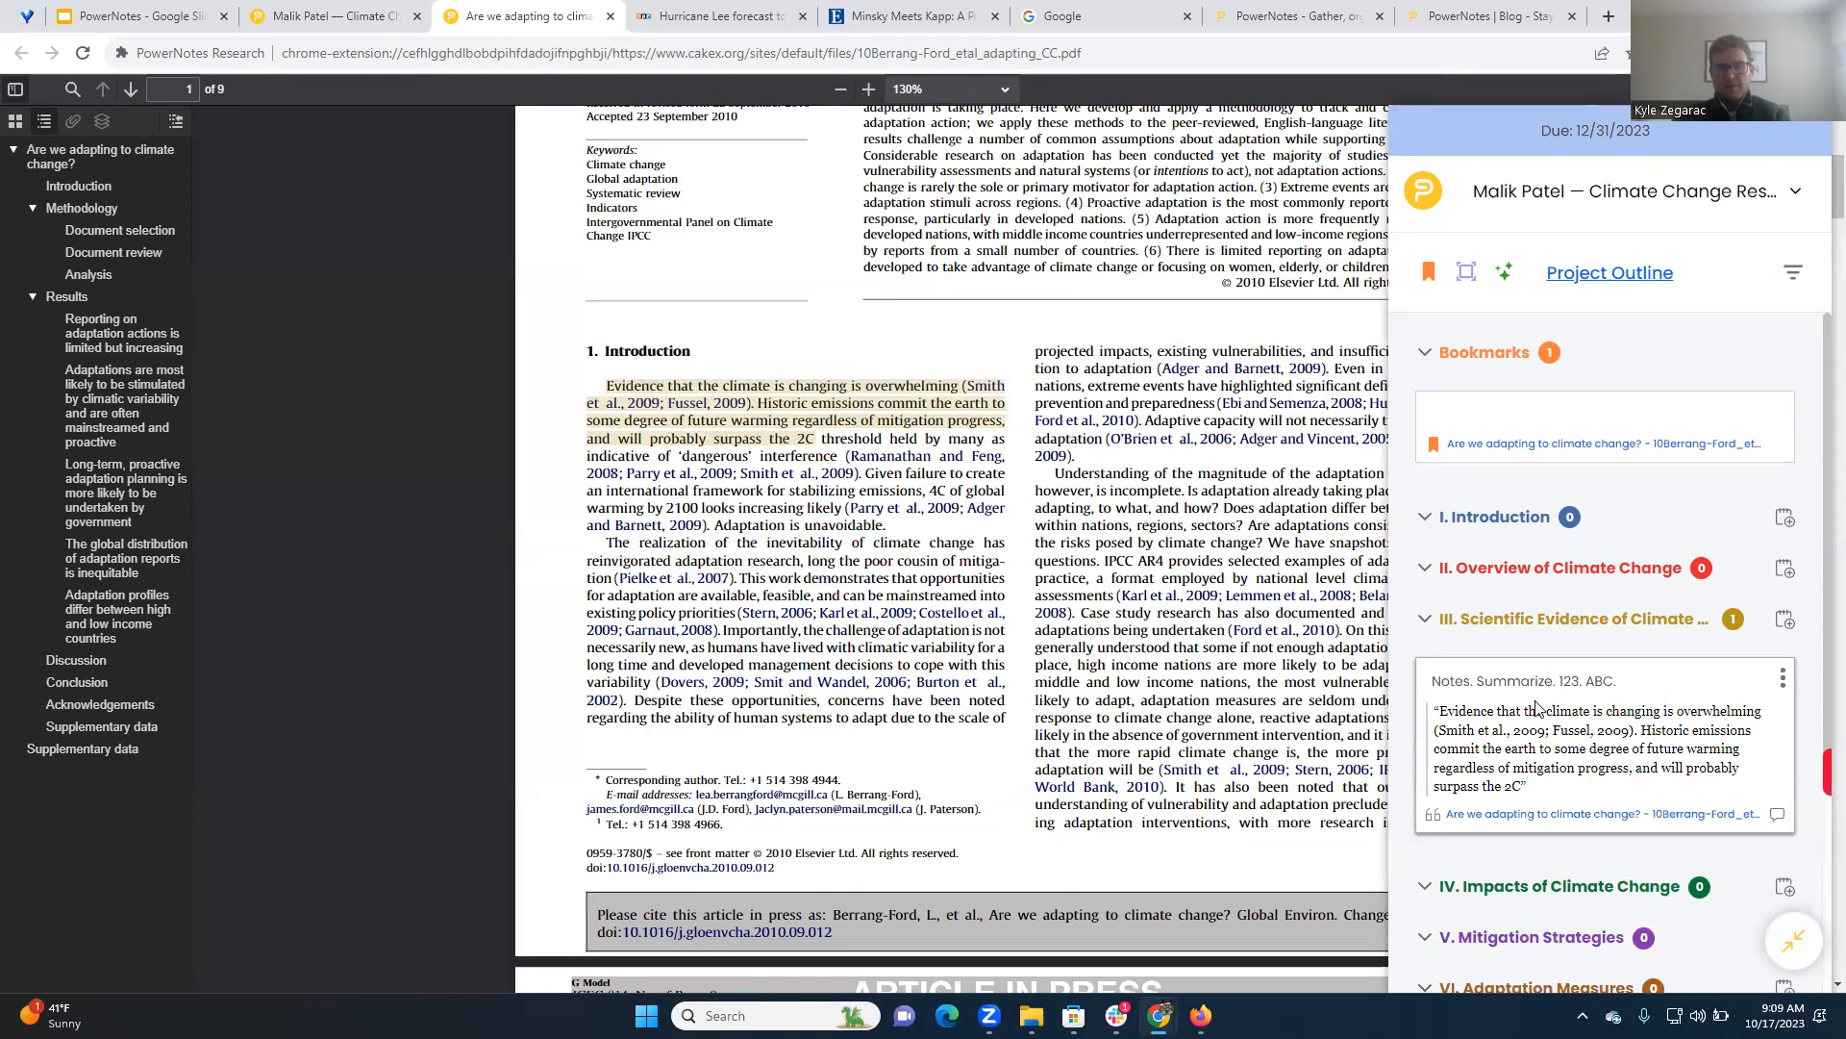
# Append "Edit." to the note on the Scientific Evidence card in the sidebar
pyautogui.scroll(-2, 1481, 719)
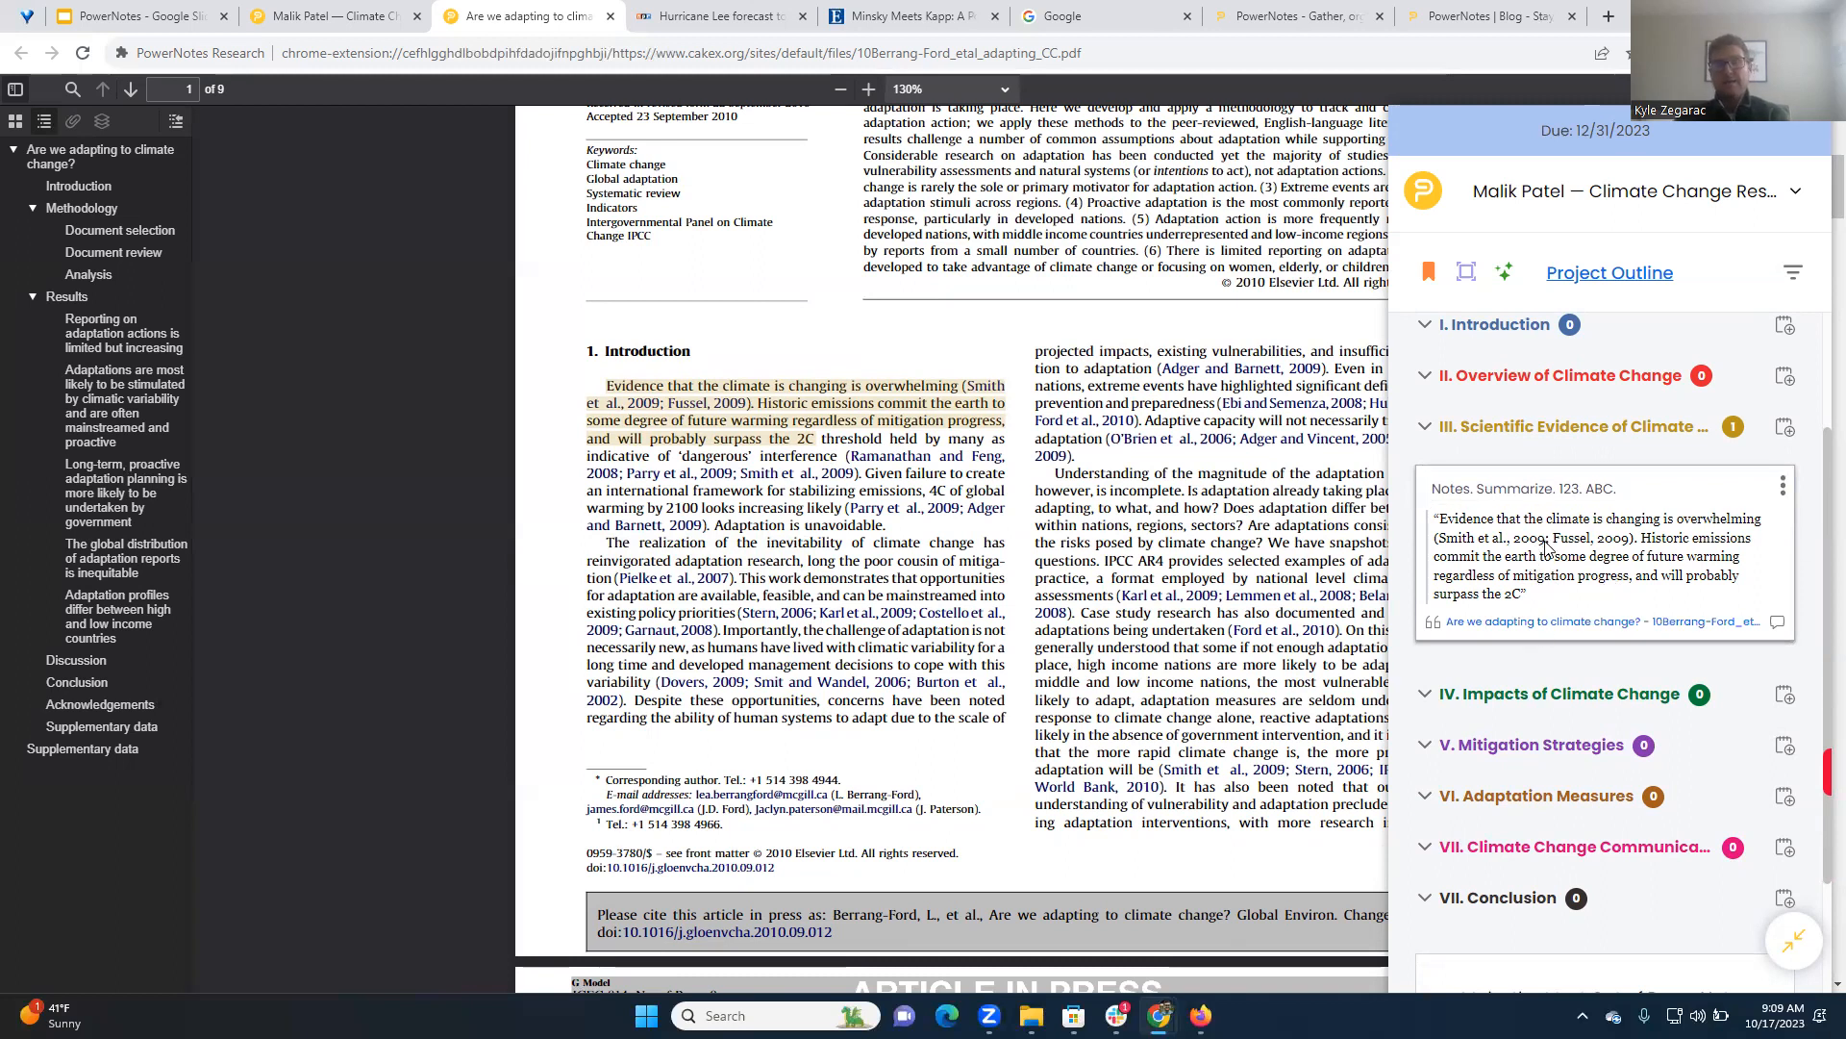
pyautogui.click(1633, 490)
pyautogui.write('Ev')
pyautogui.write('it.')
pyautogui.click(1531, 572)
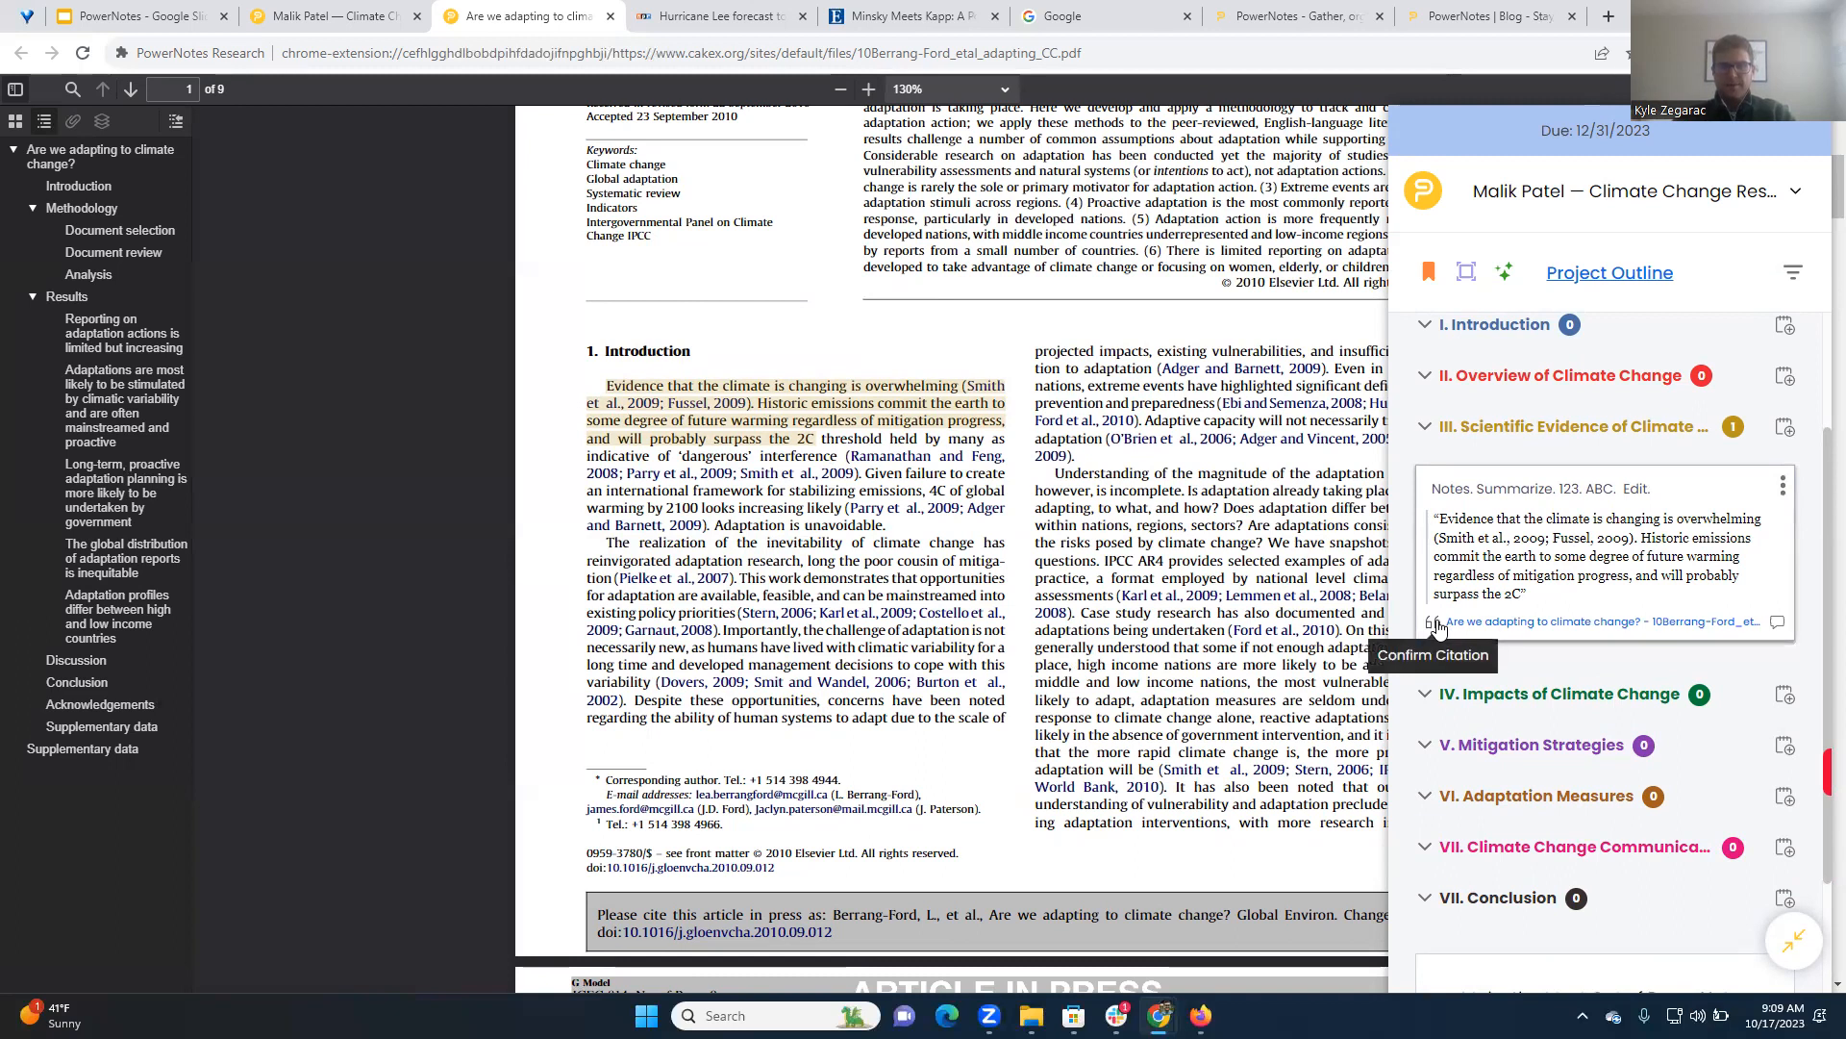
# Open the citation information for the Scientific Evidence highlight, check the MLA (9th ed.) citation and save it
pyautogui.click(742, 397)
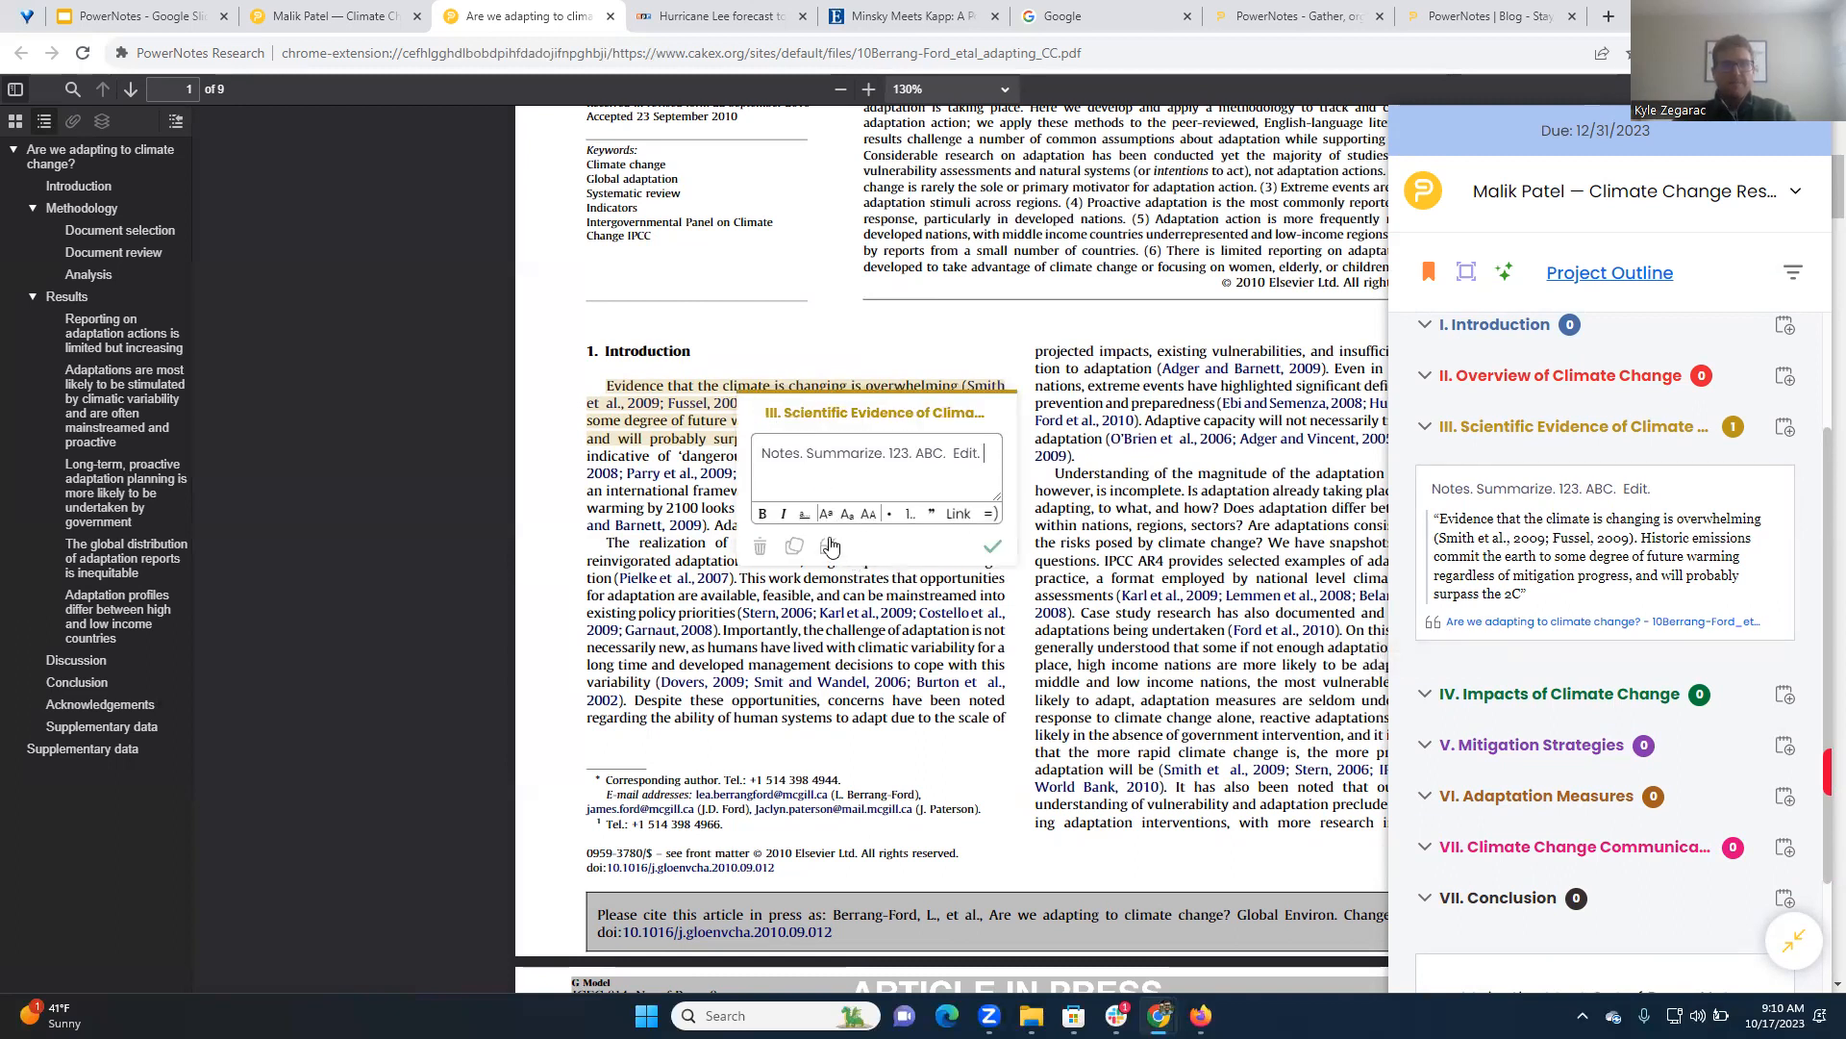
pyautogui.click(1437, 628)
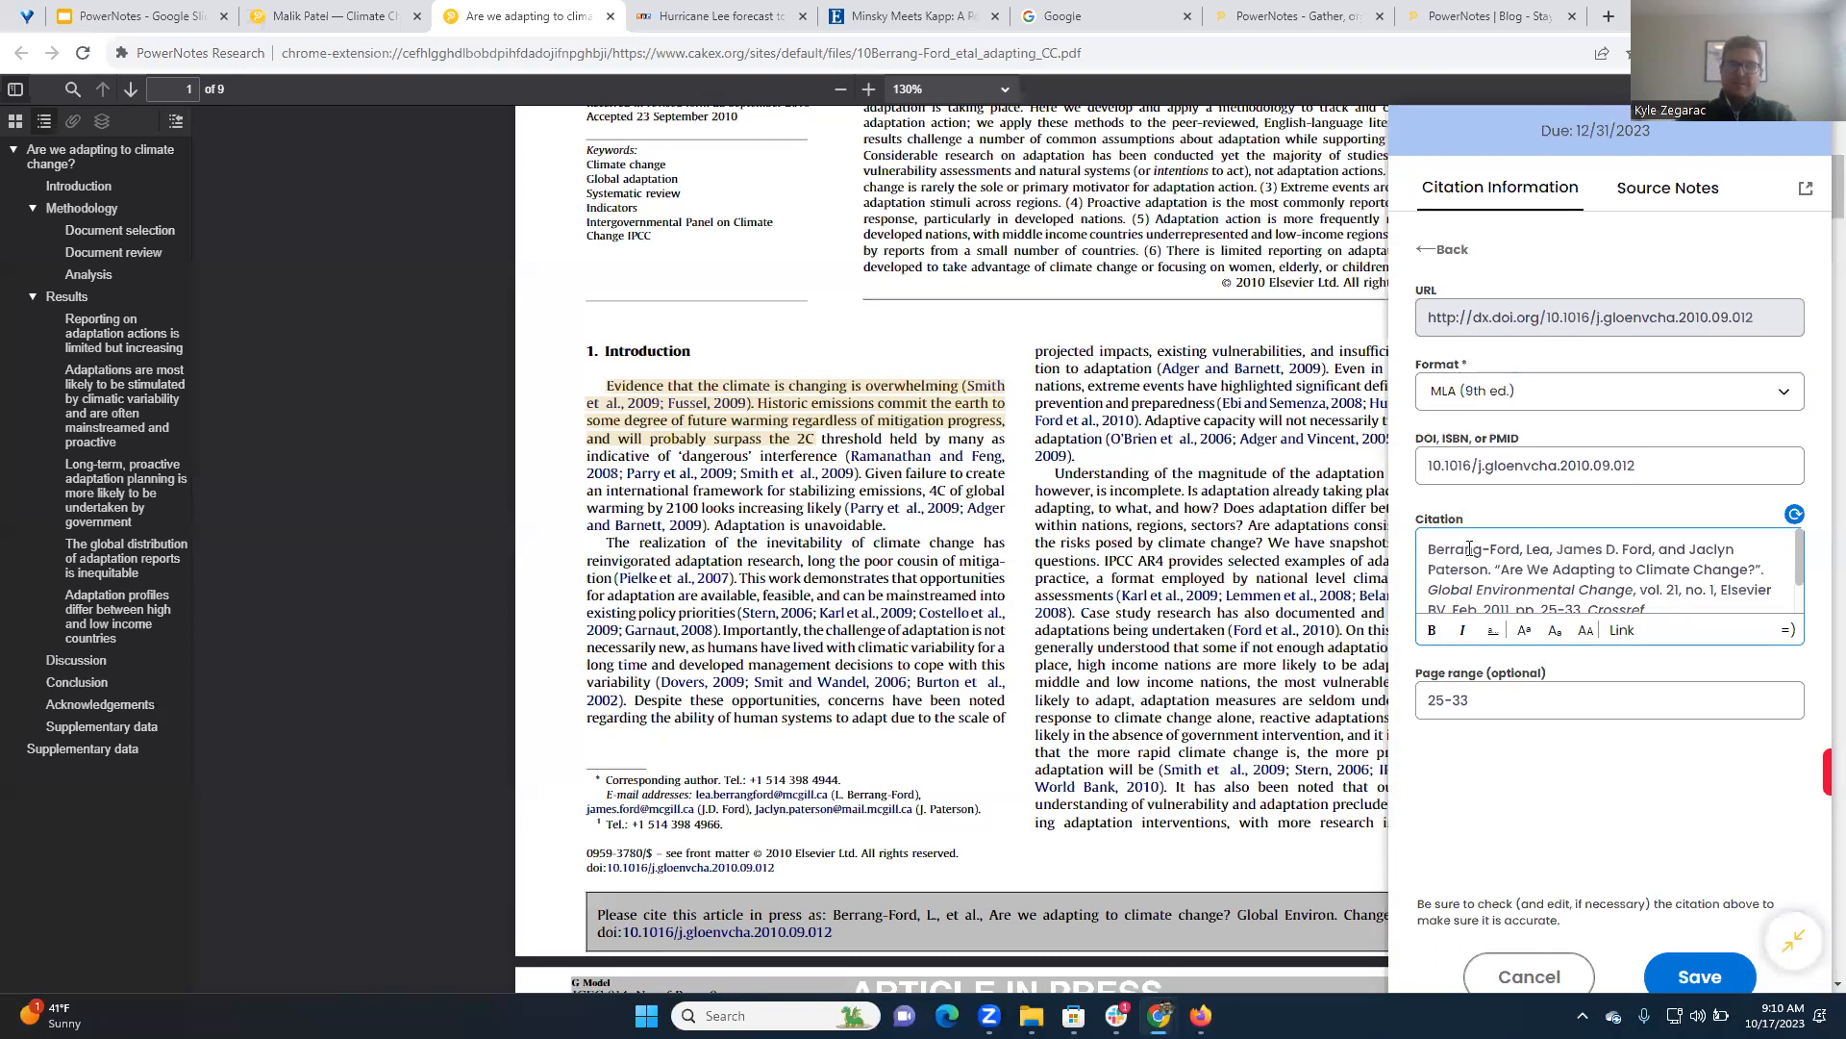
pyautogui.click(1433, 552)
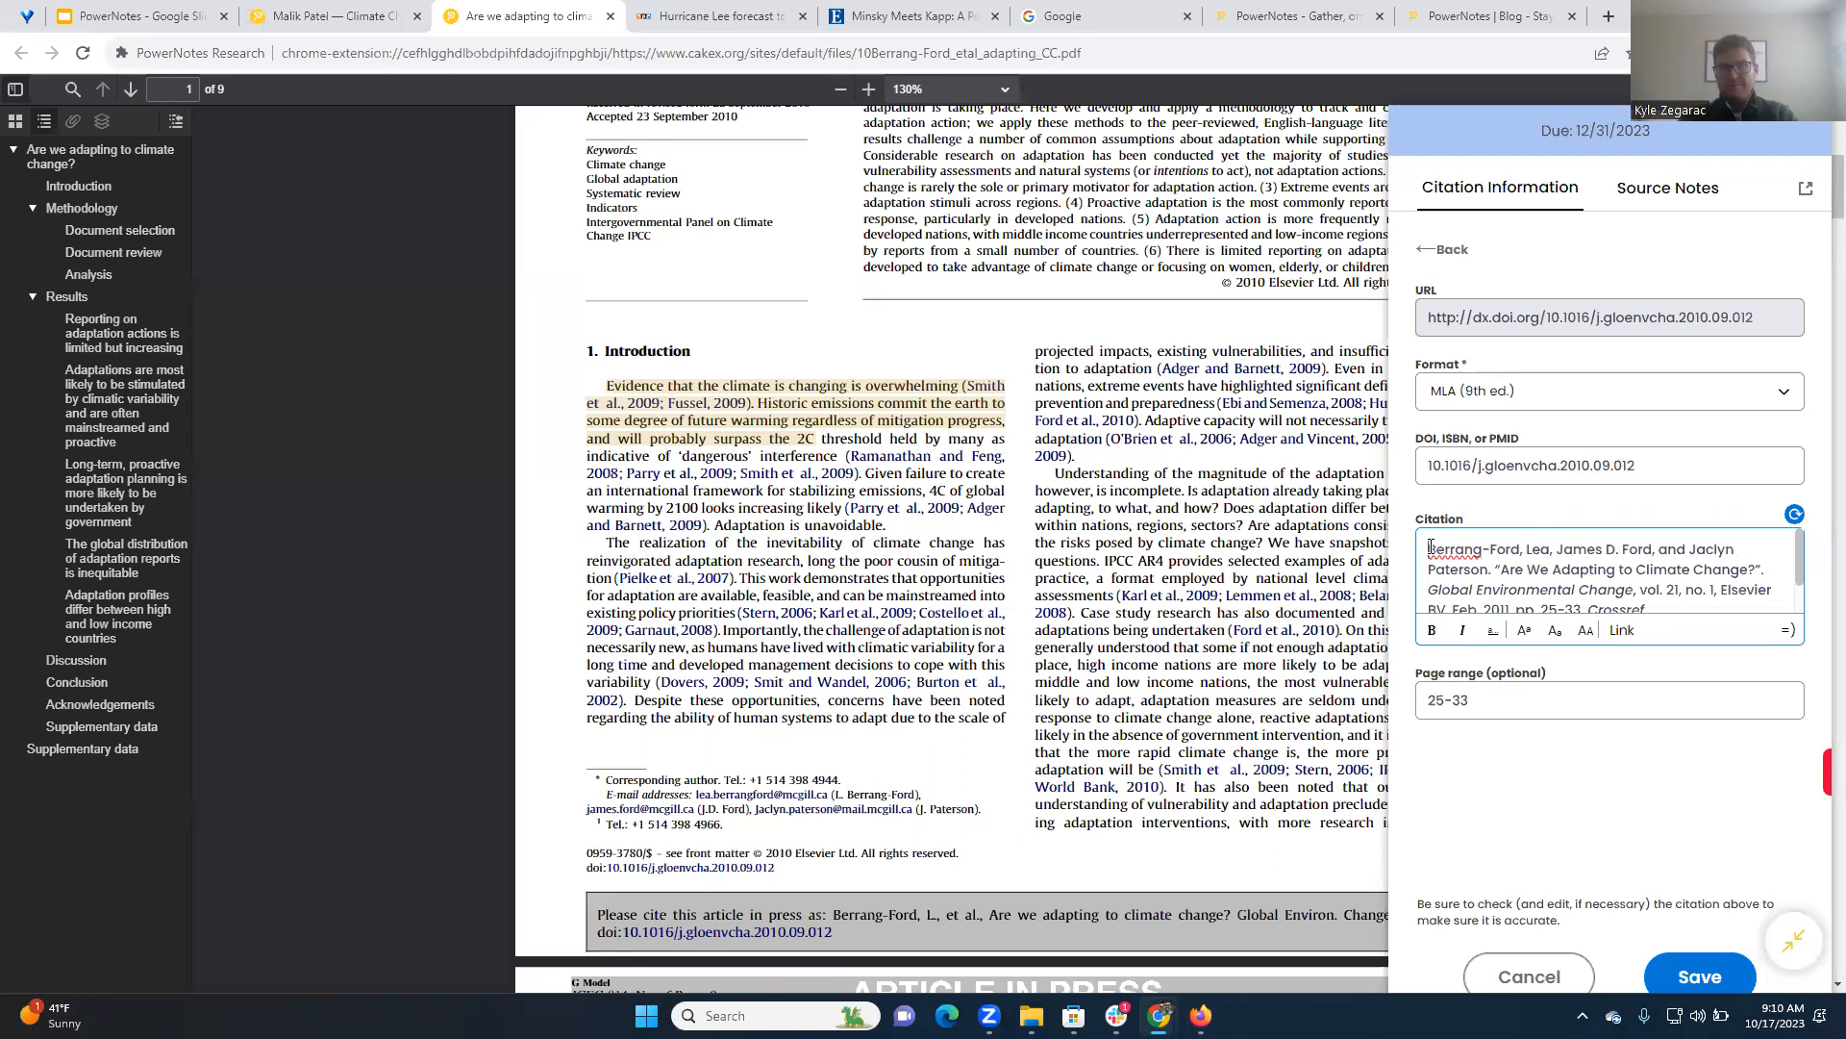
pyautogui.click(1708, 960)
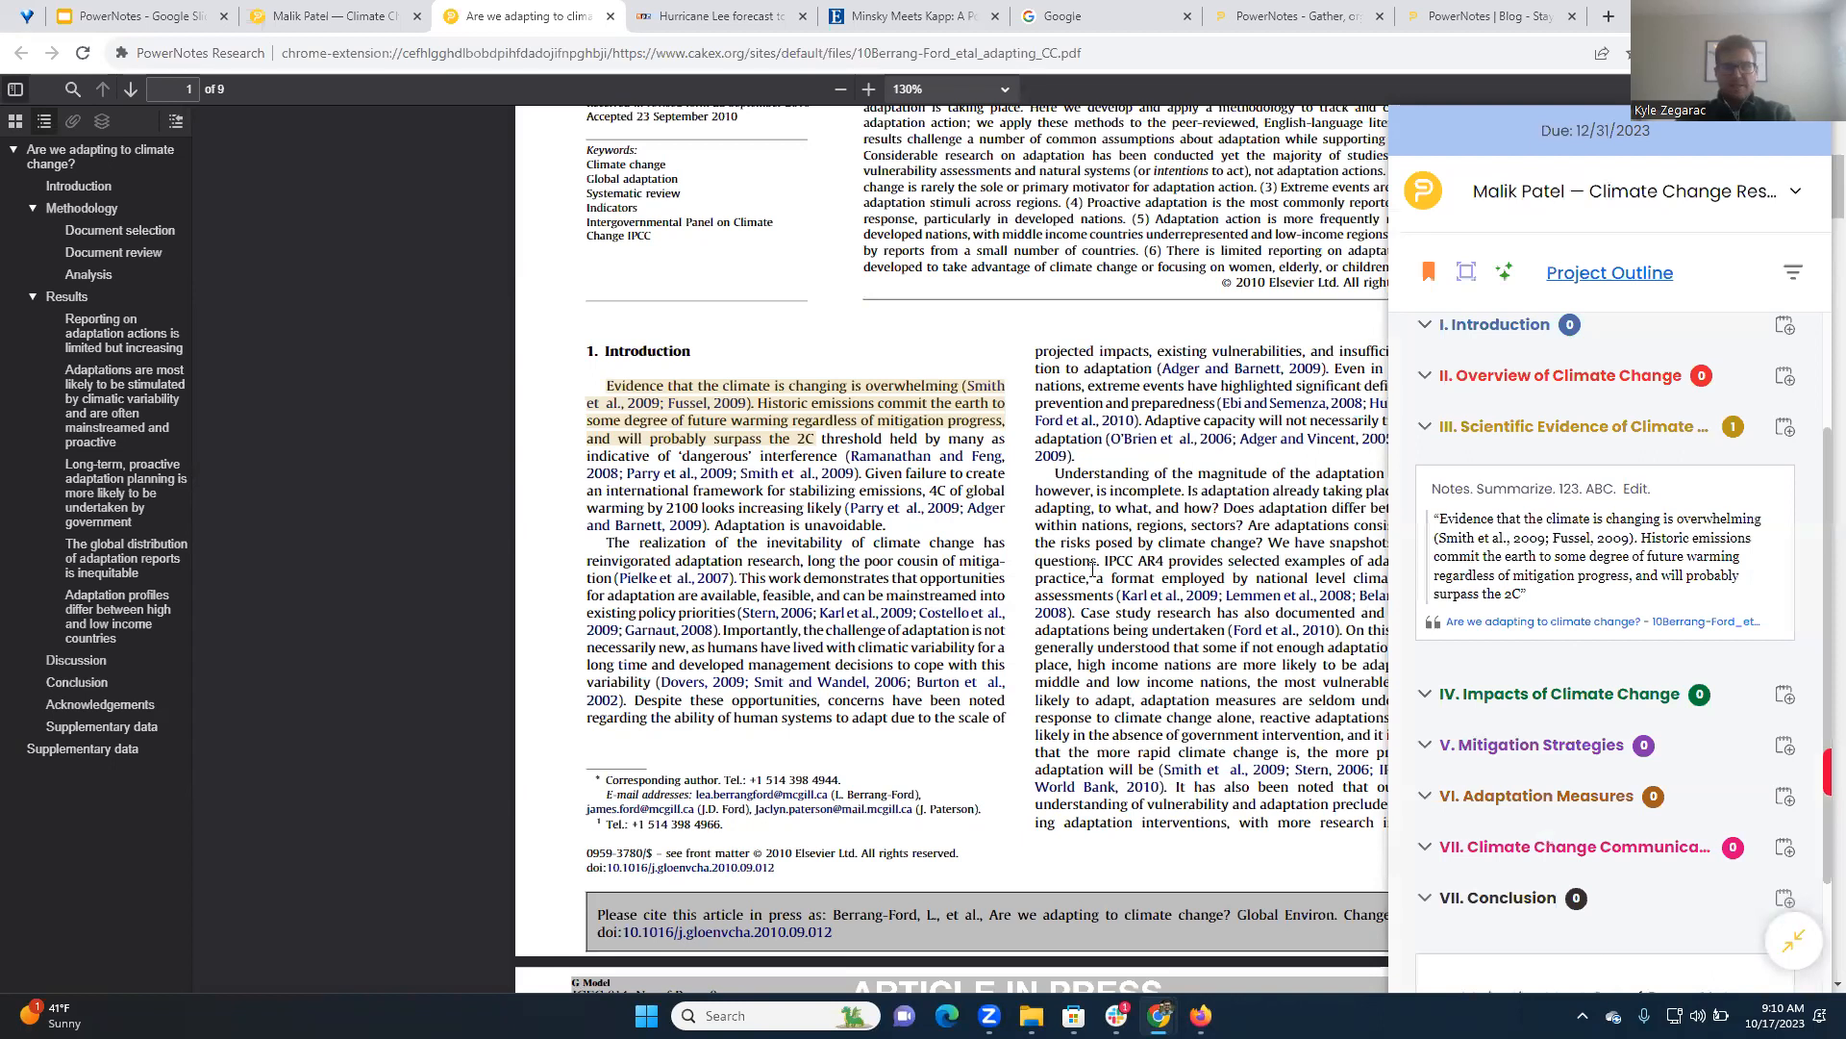
# Save "The realization of the inevitability of climate change has reinvigorated adaptation" to II. Overview of Climate Change, leaving its note empty
pyautogui.scroll(4, 1108, 600)
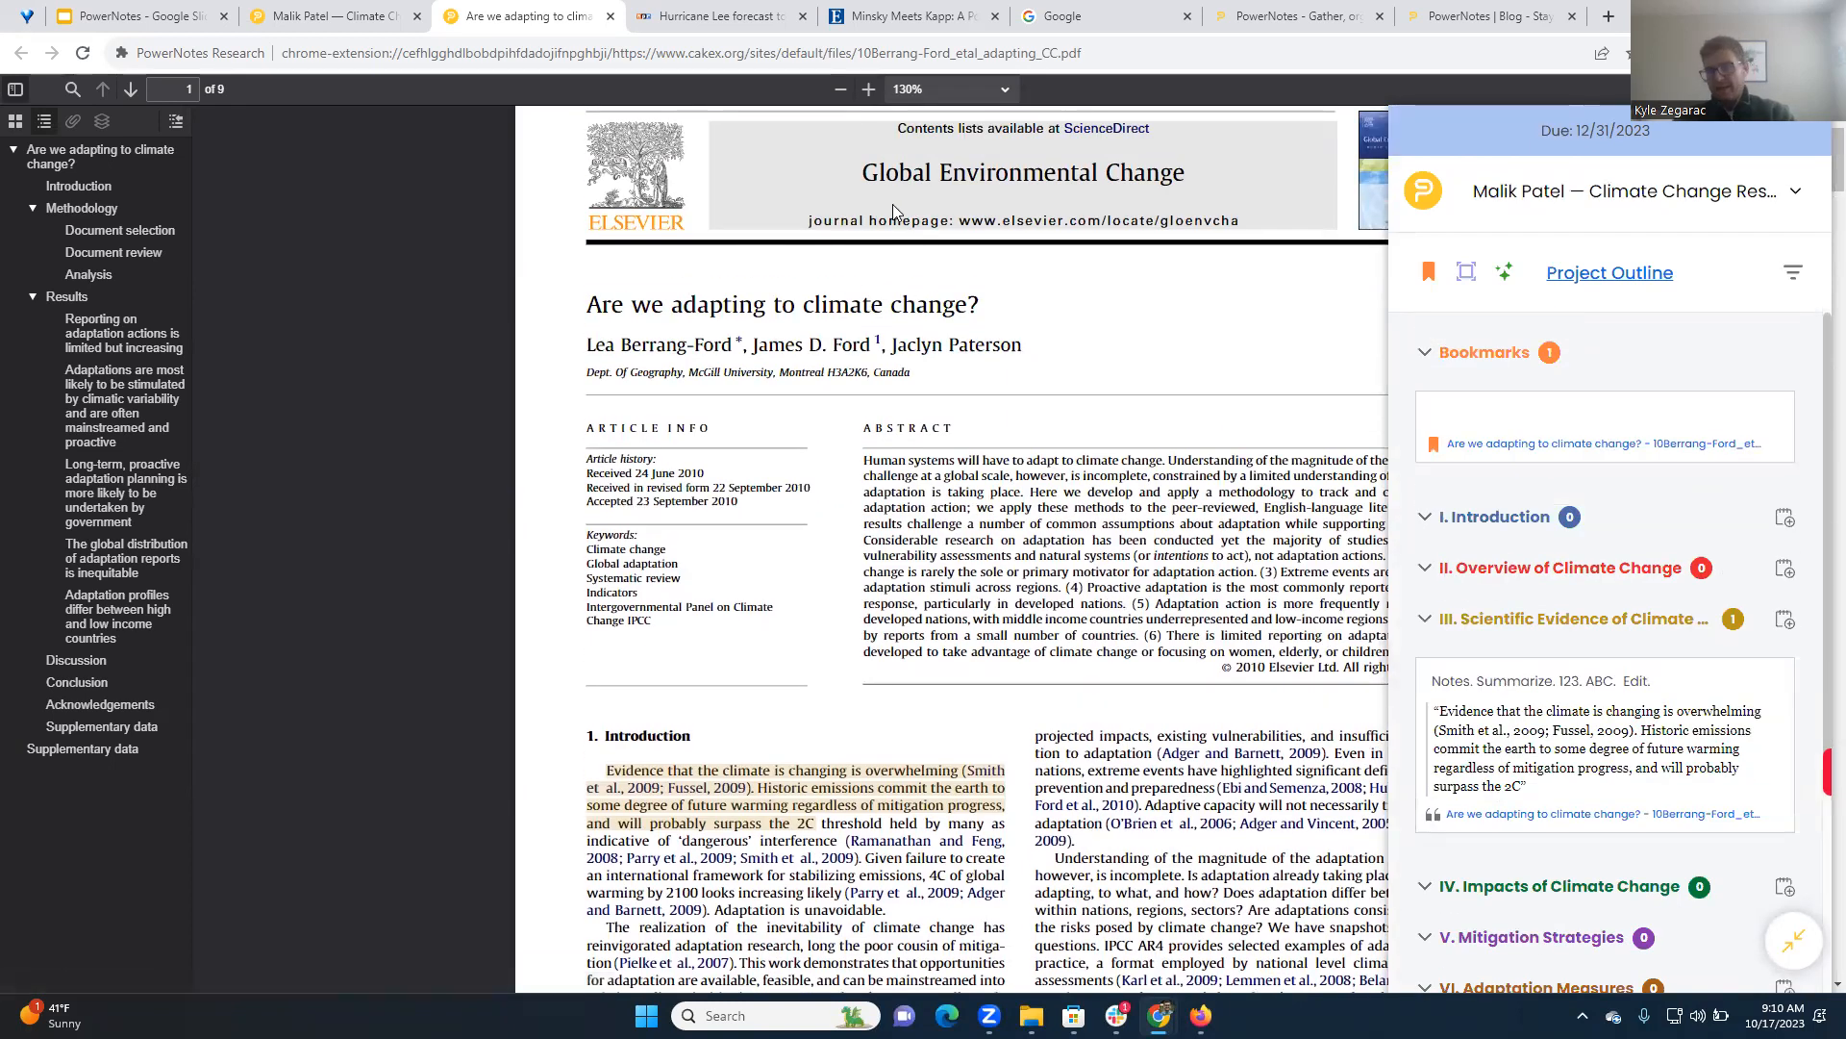
pyautogui.scroll(-5, 894, 634)
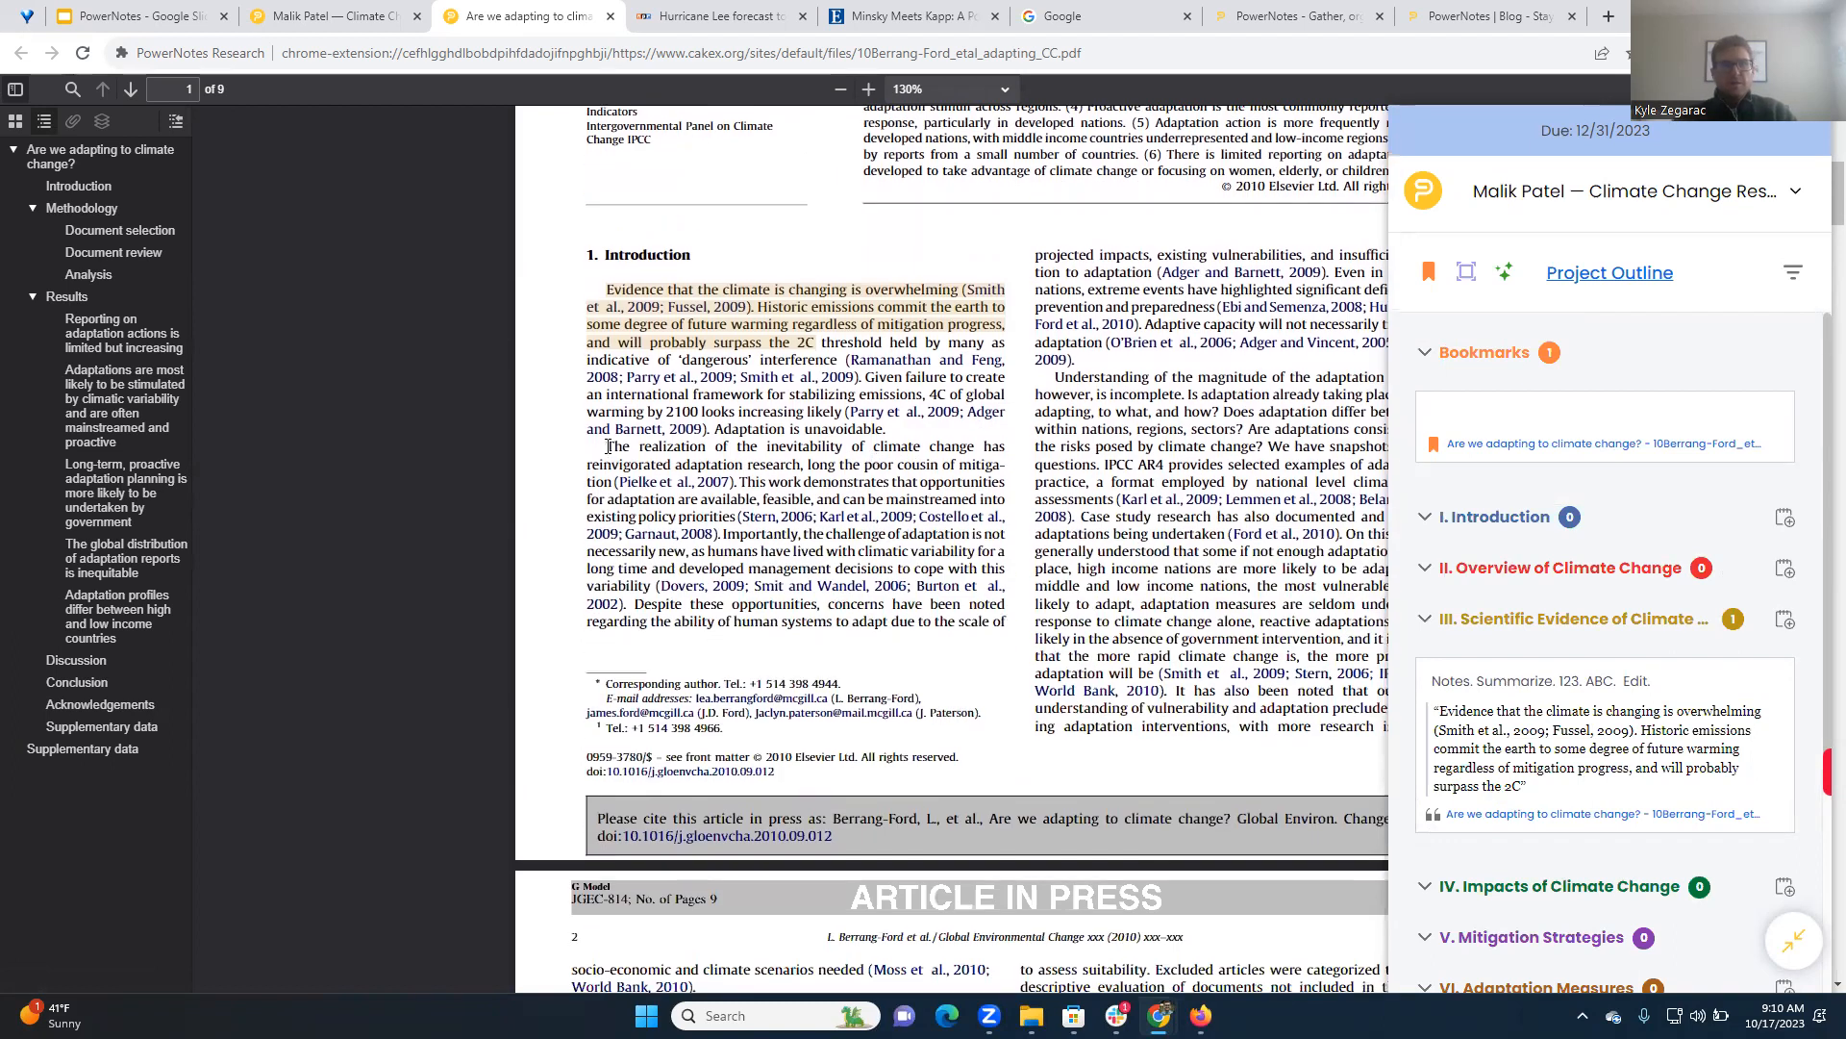
pyautogui.moveTo(639, 454); pyautogui.dragTo(743, 466)
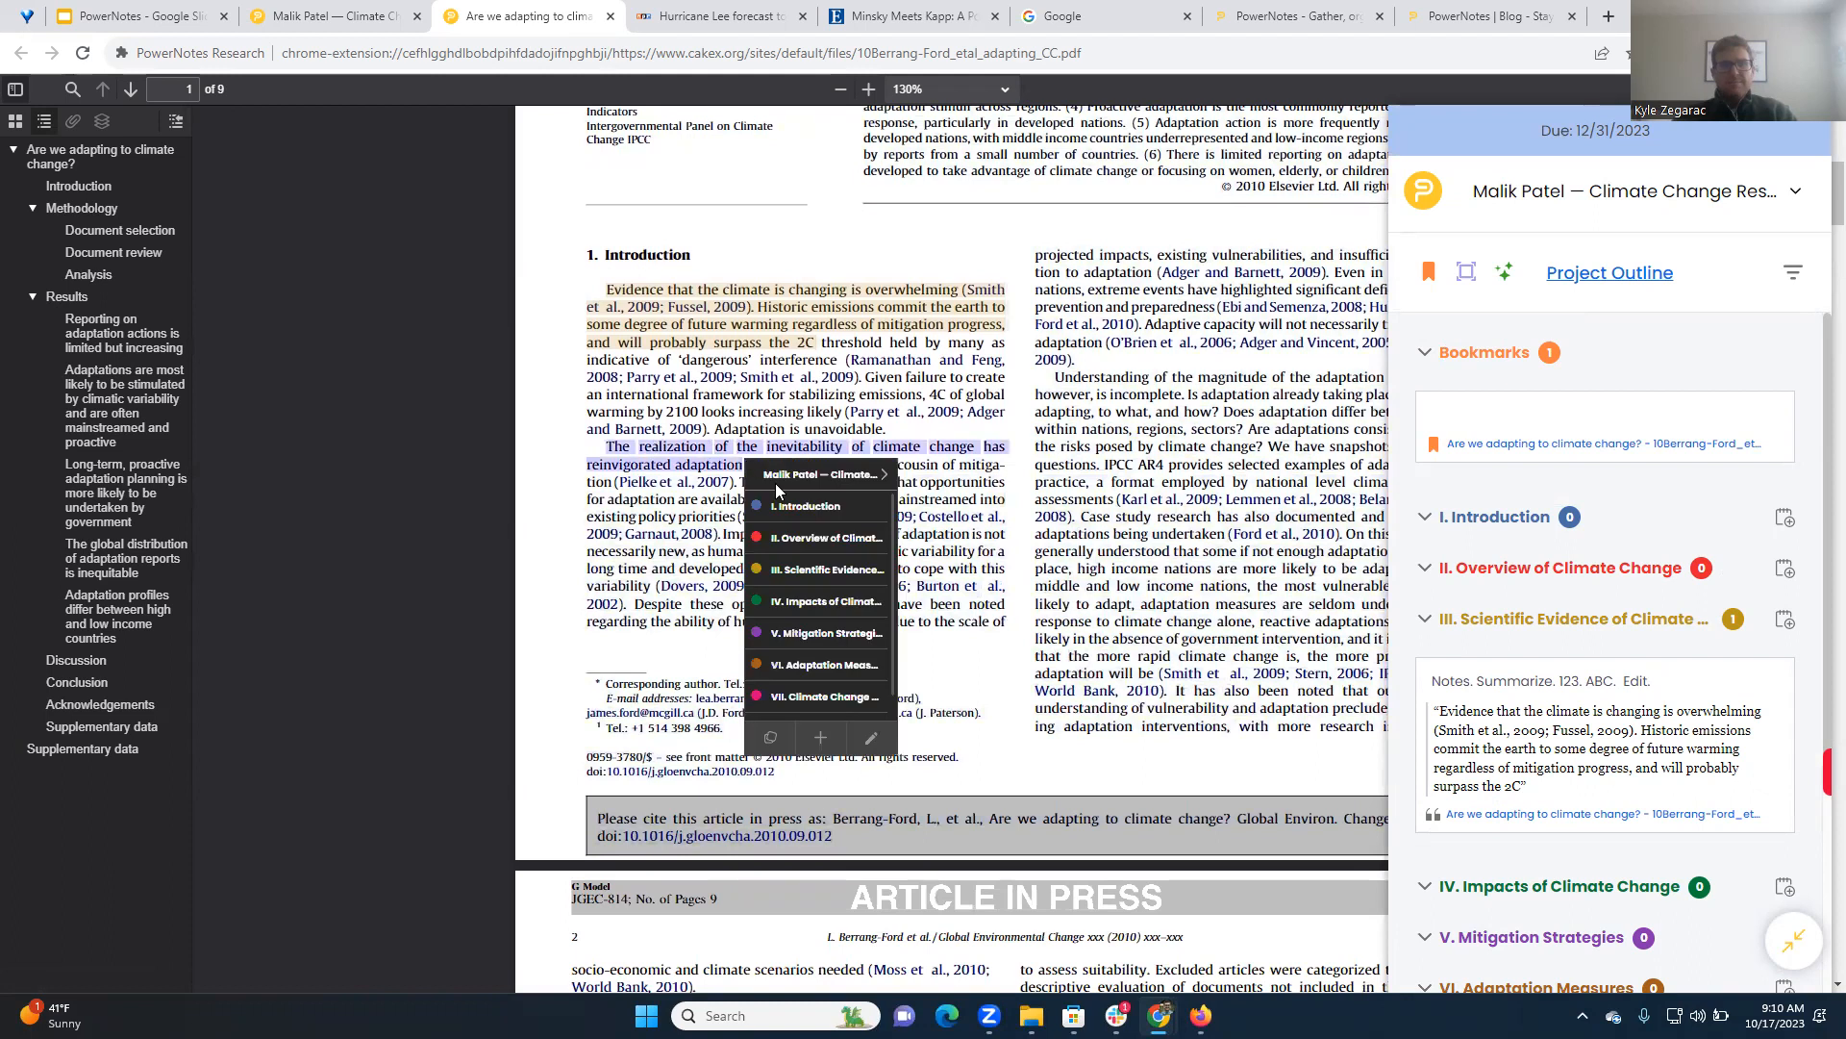
pyautogui.click(797, 538)
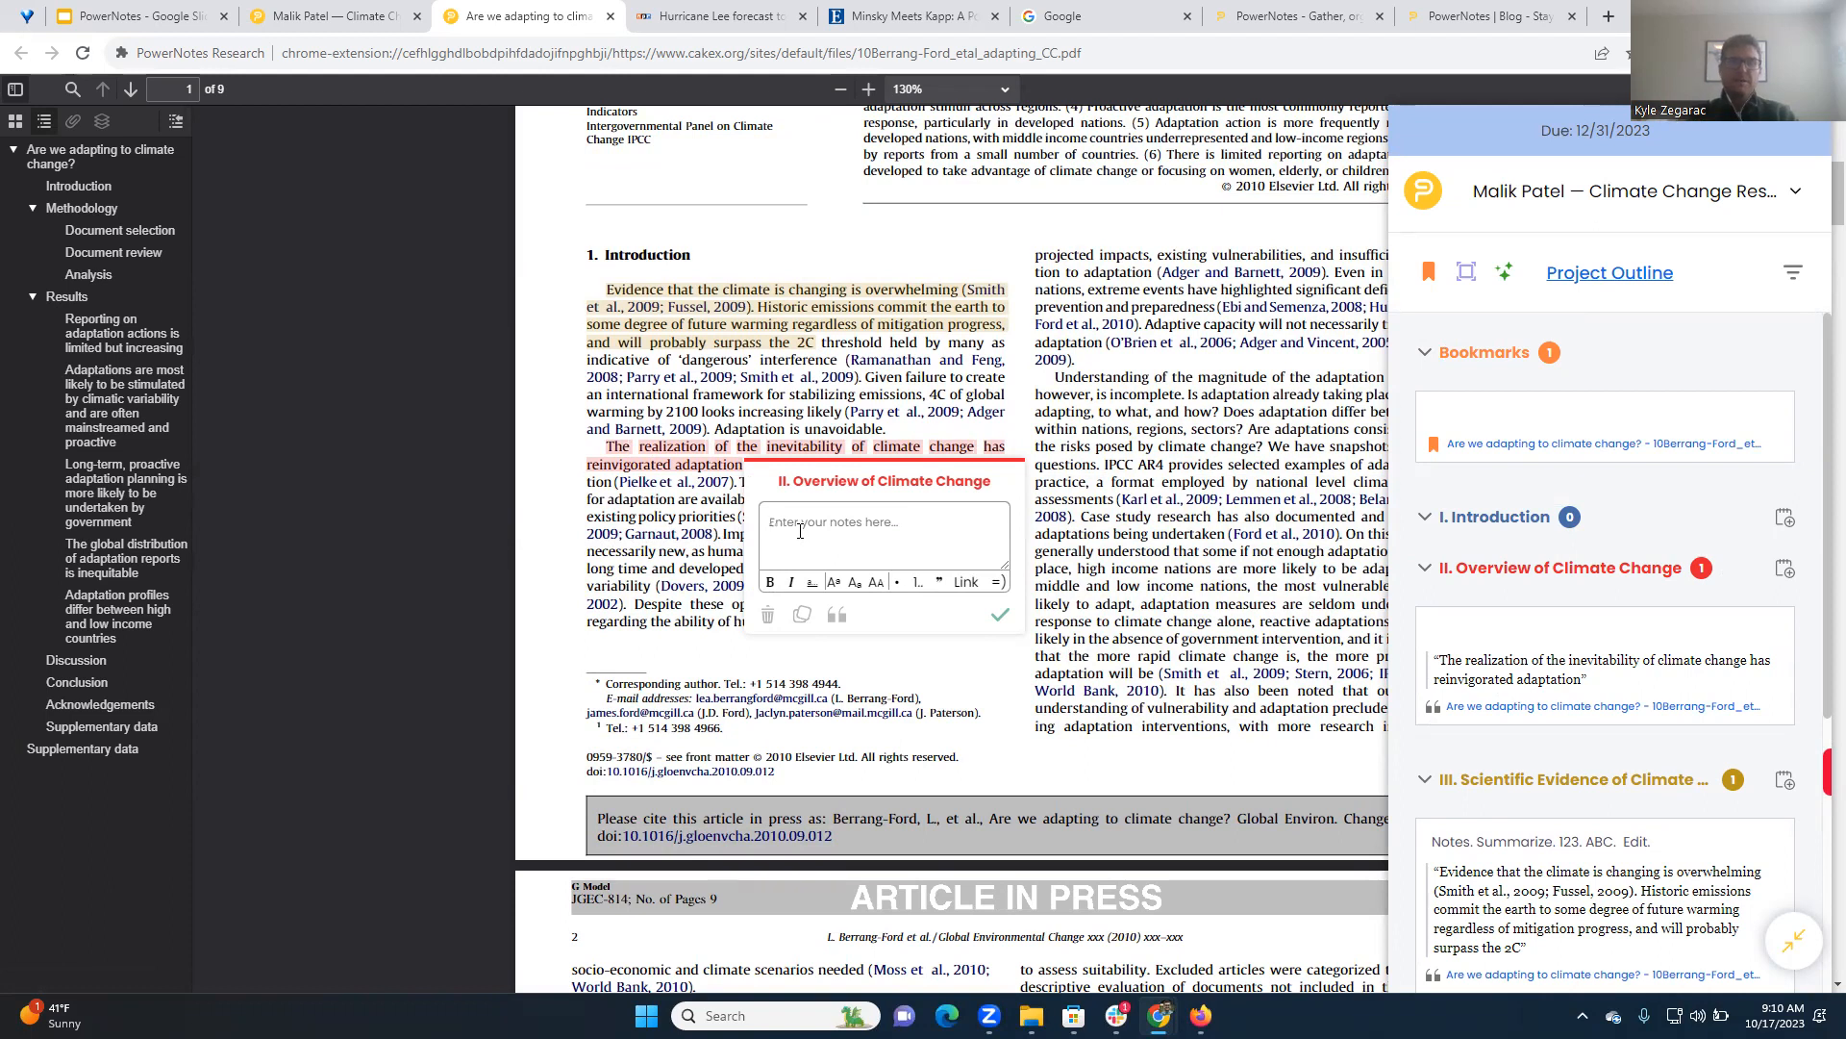
pyautogui.press('Escape')
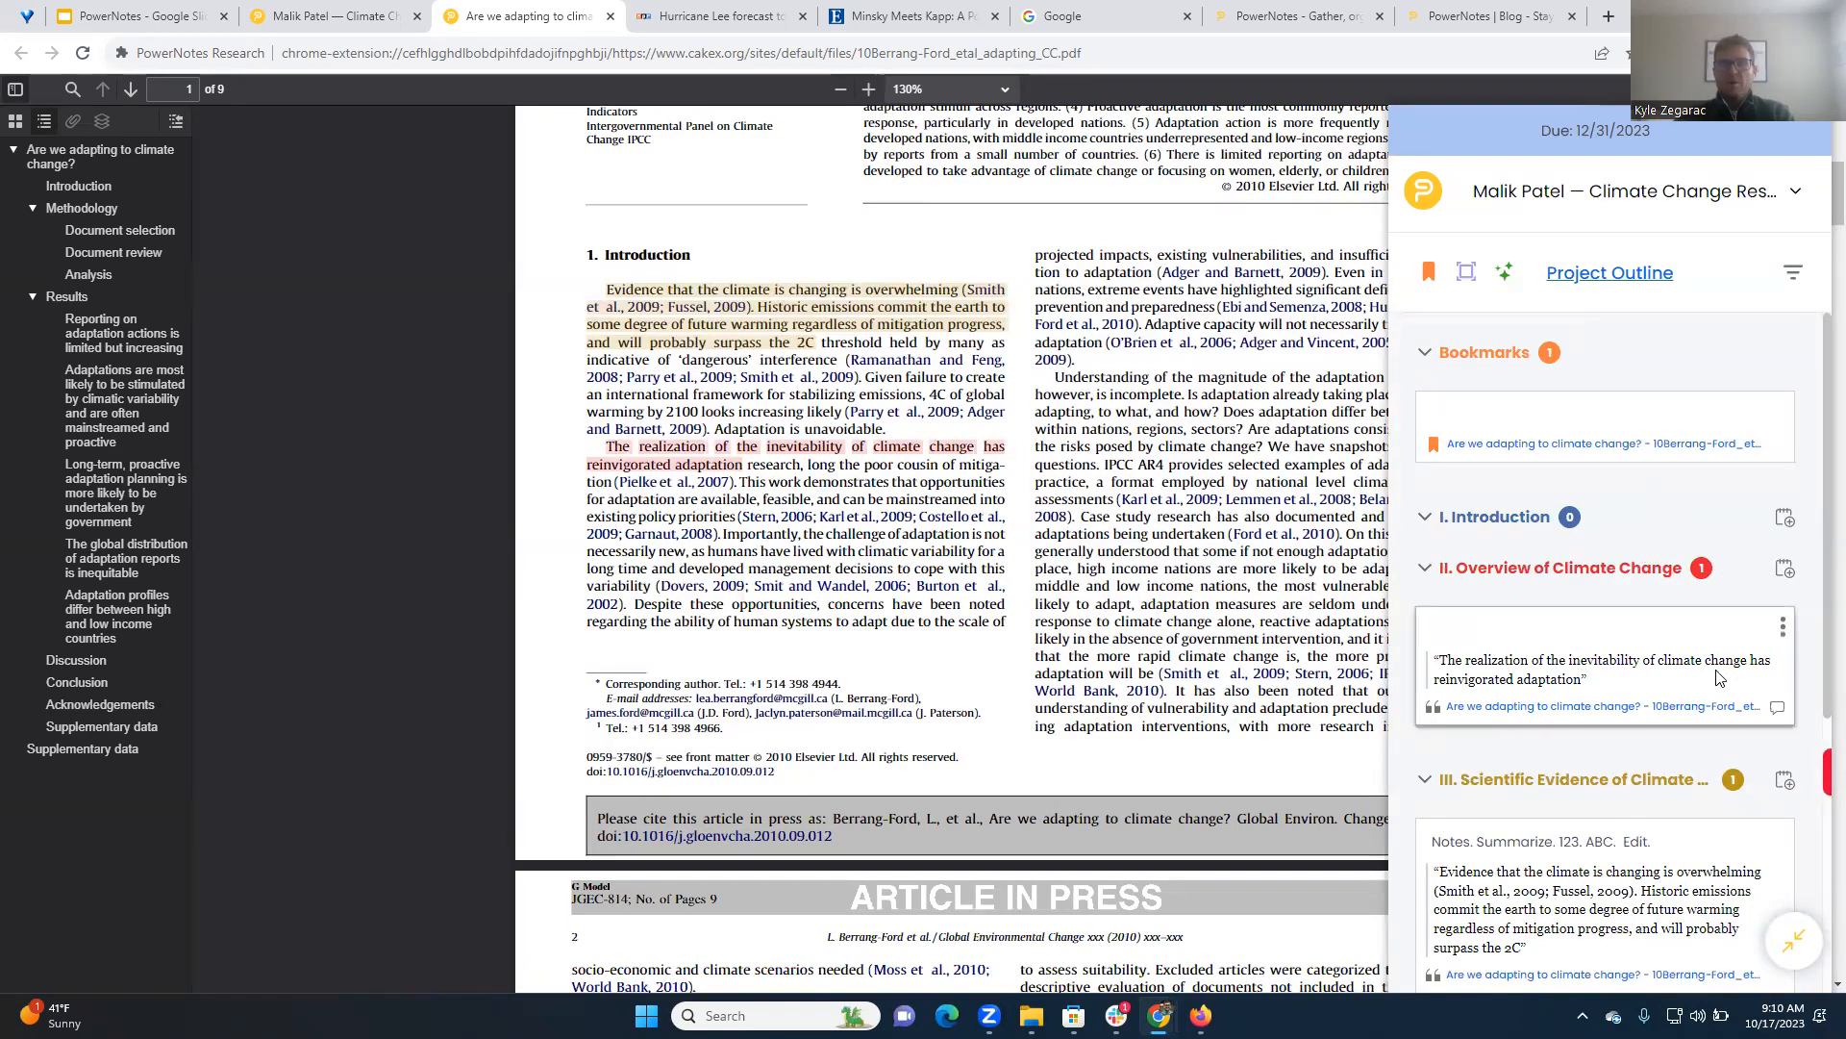
# Add a freeform note reading "Topic sentence" under the topic I. Introduction
pyautogui.scroll(-2, 1716, 636)
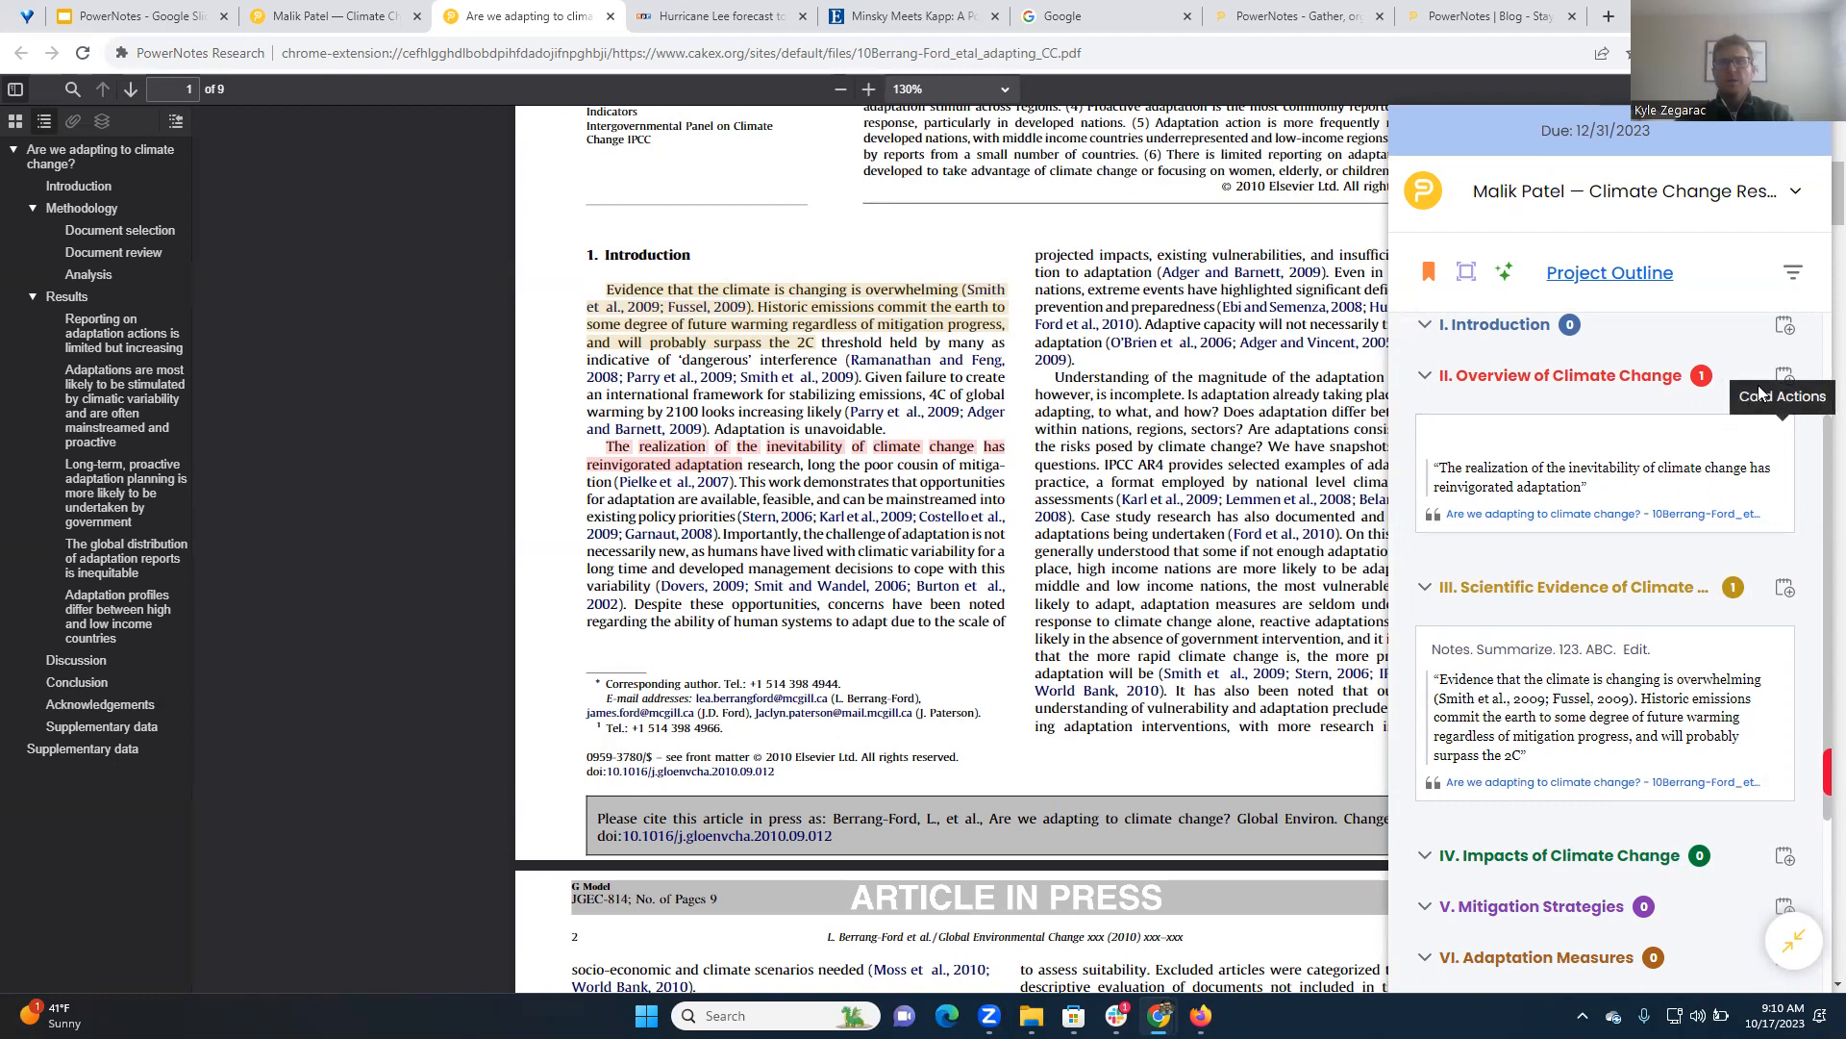
pyautogui.scroll(1, 1786, 445)
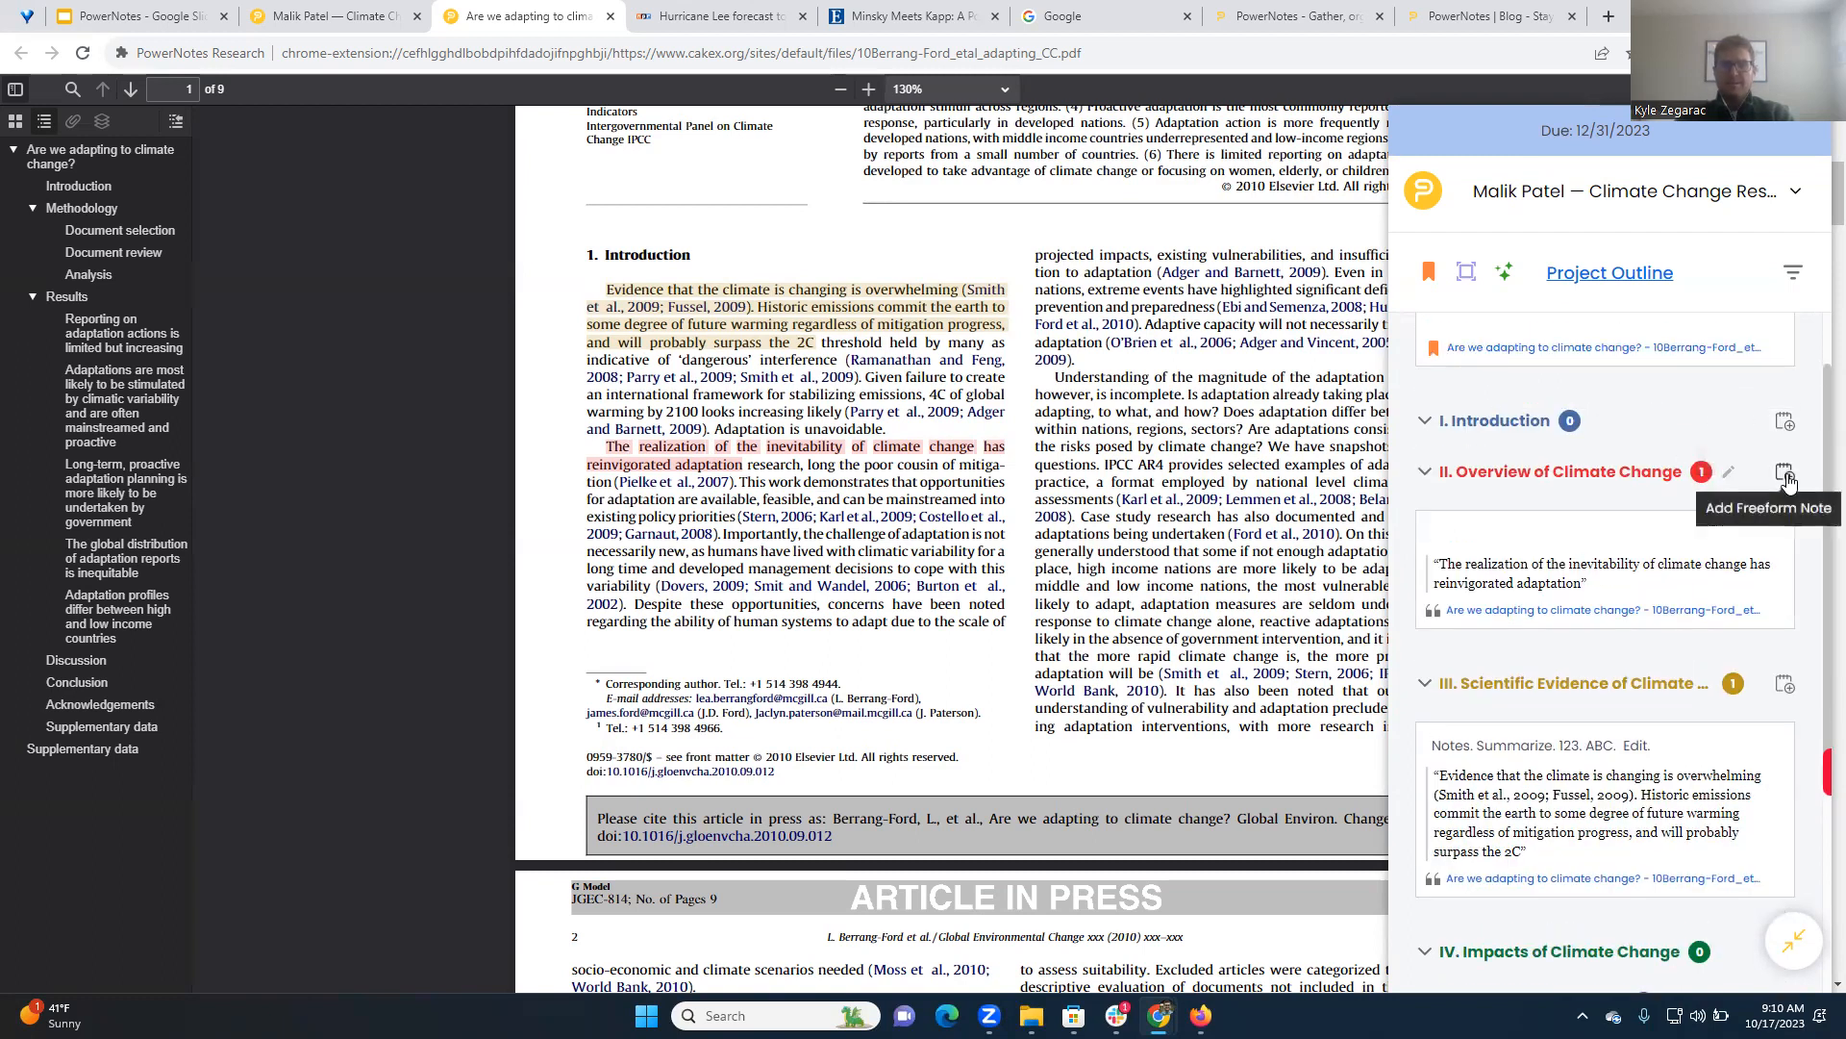
pyautogui.click(1784, 426)
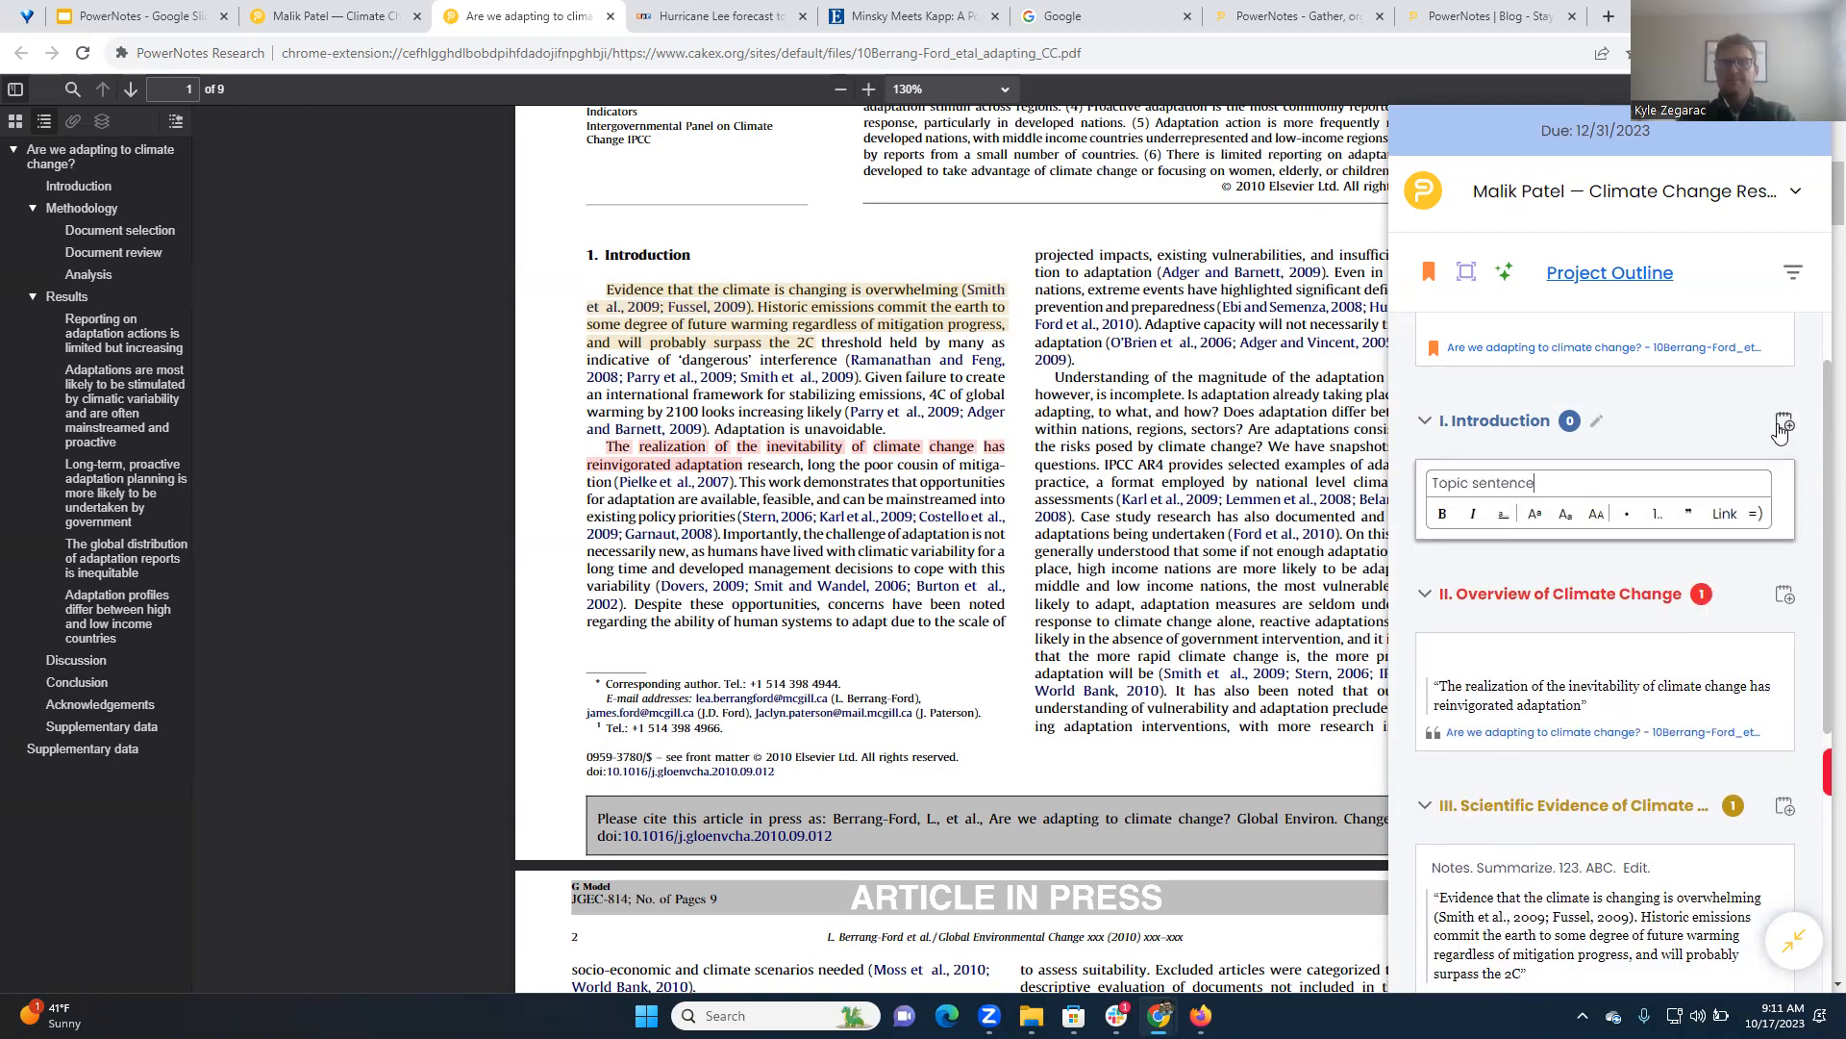
pyautogui.click(1576, 565)
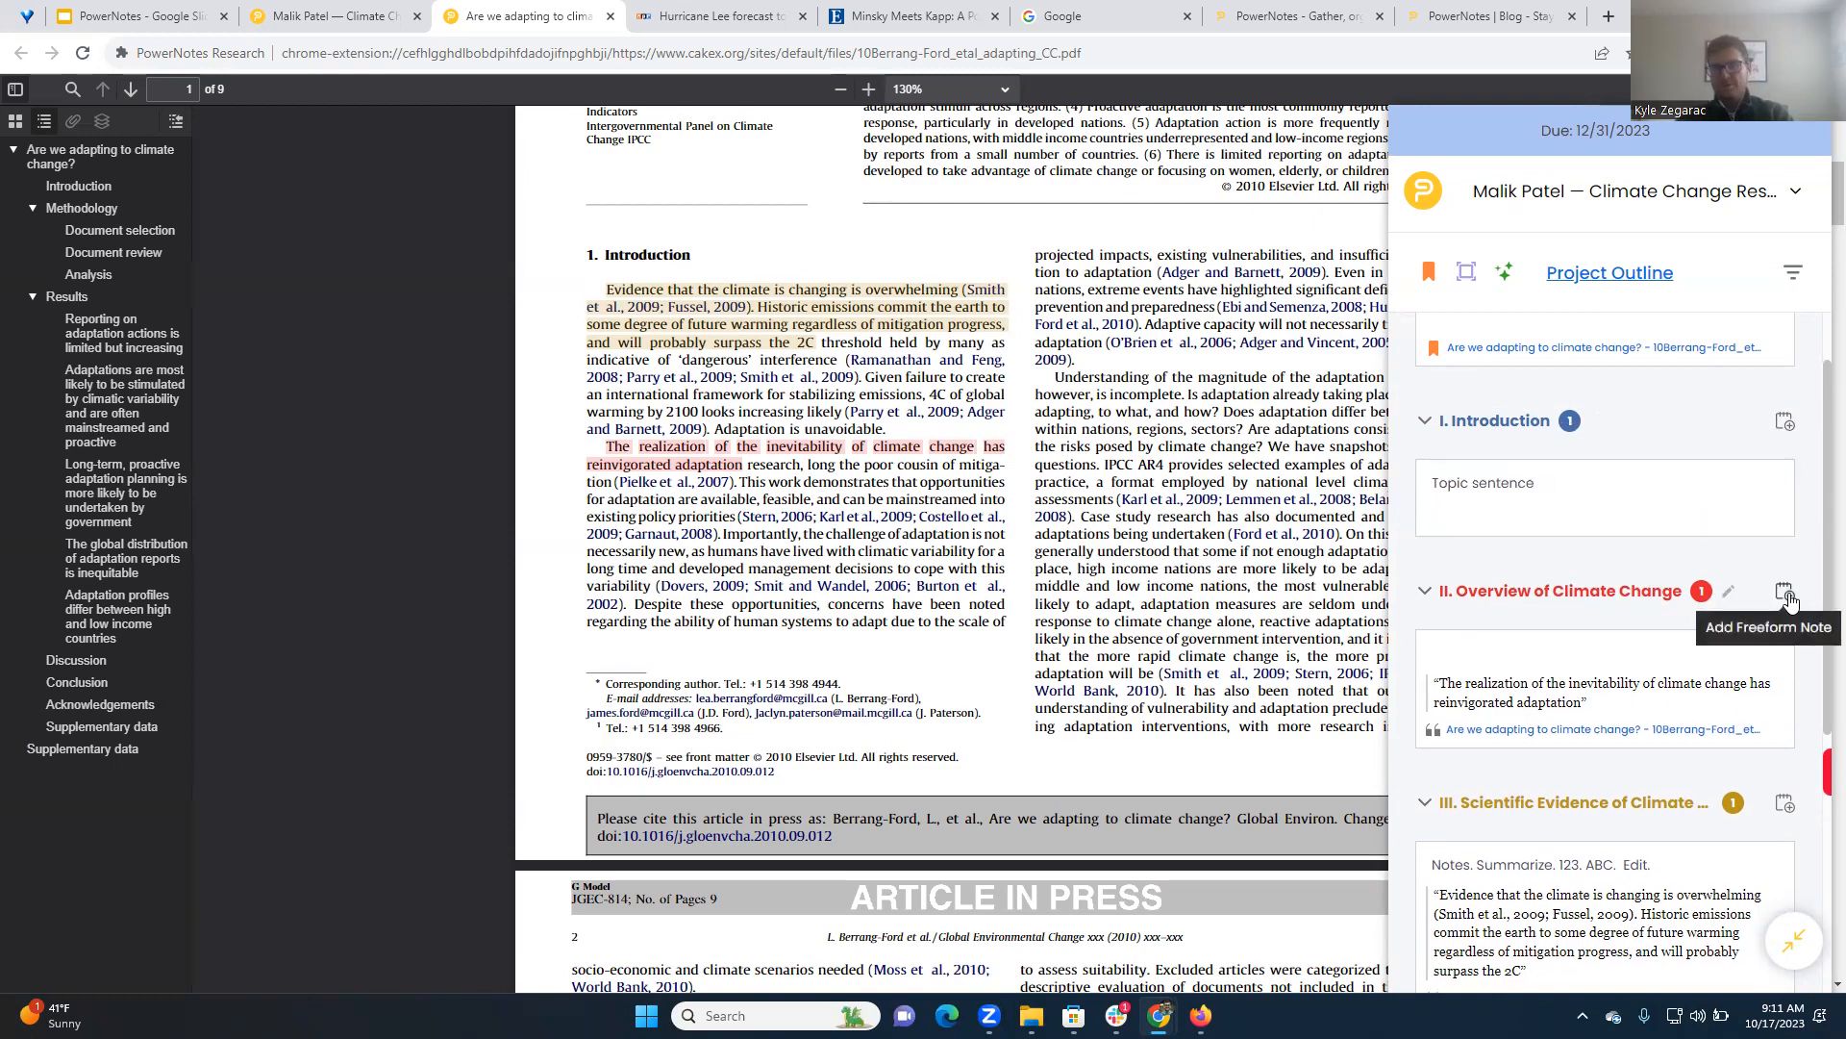
pyautogui.scroll(-5, 1693, 596)
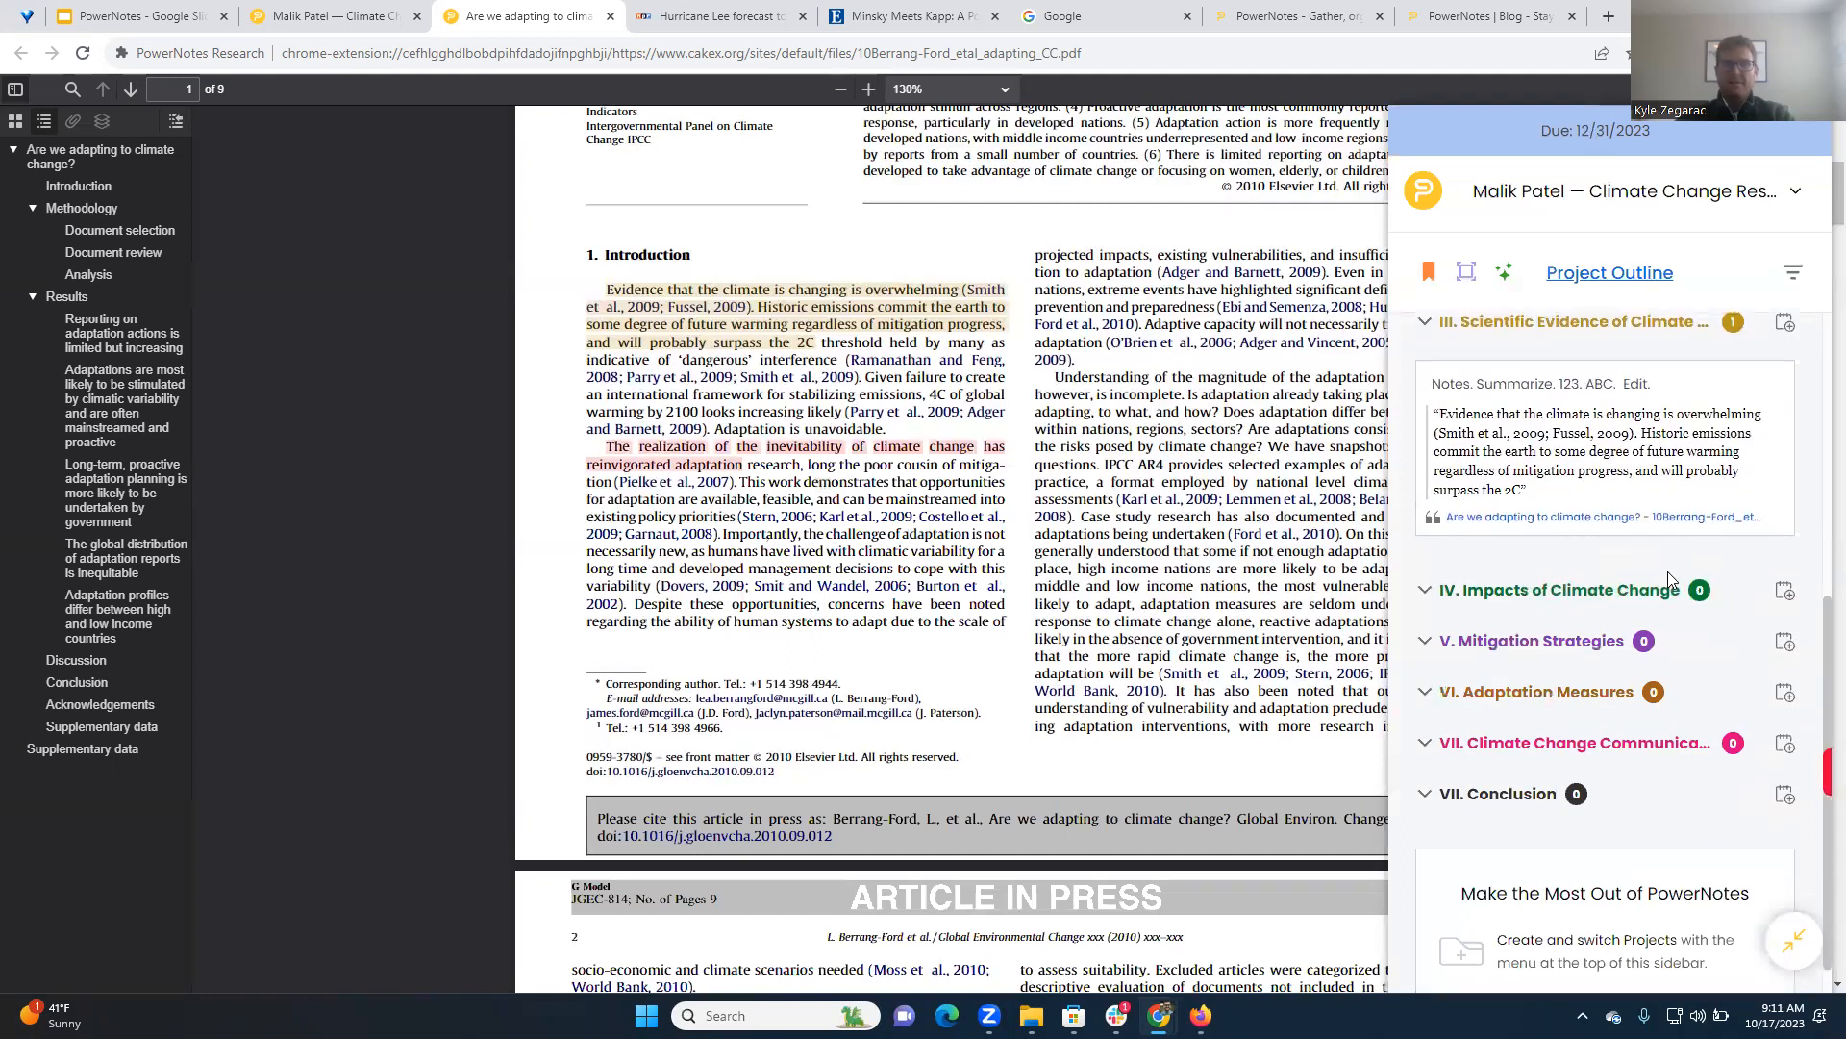
pyautogui.scroll(6, 1670, 580)
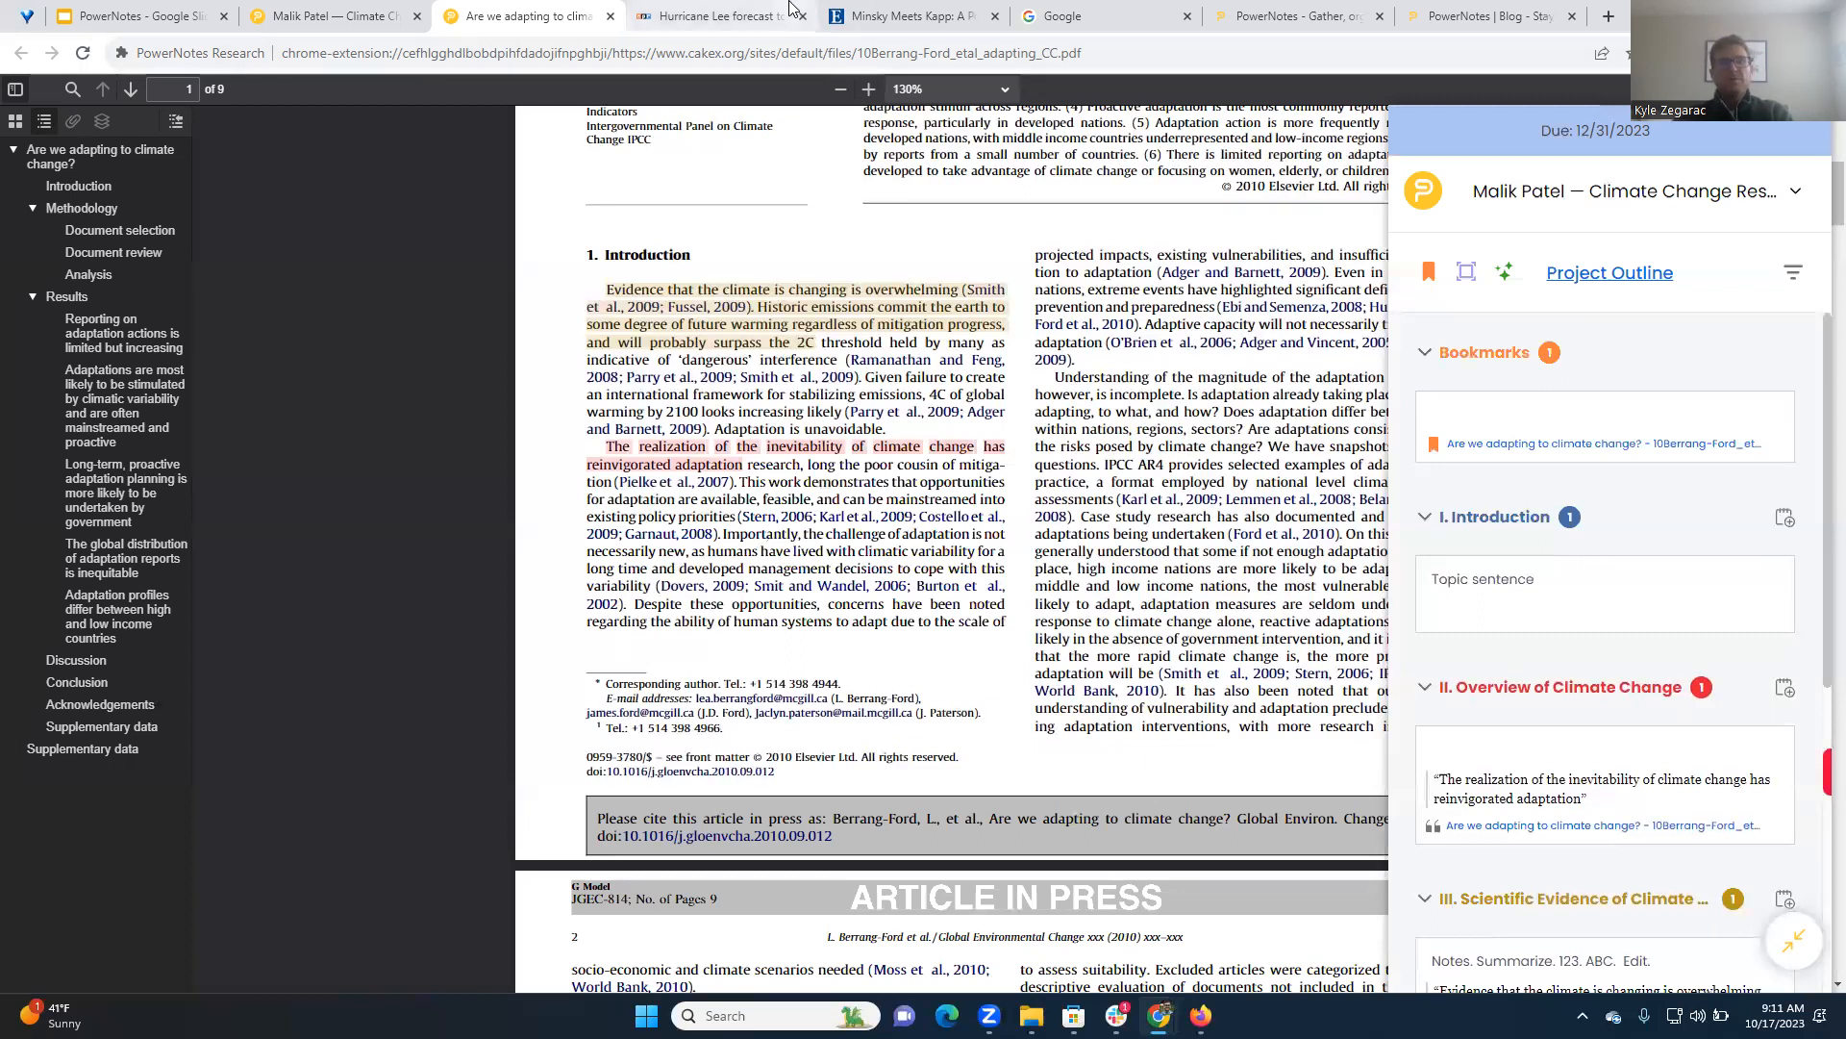
# Save the opening paragraph of the NPR Hurricane Lee article to II. Overview of Climate Change, and save its MLA (9th ed.) citation
pyautogui.moveTo(786, 7)
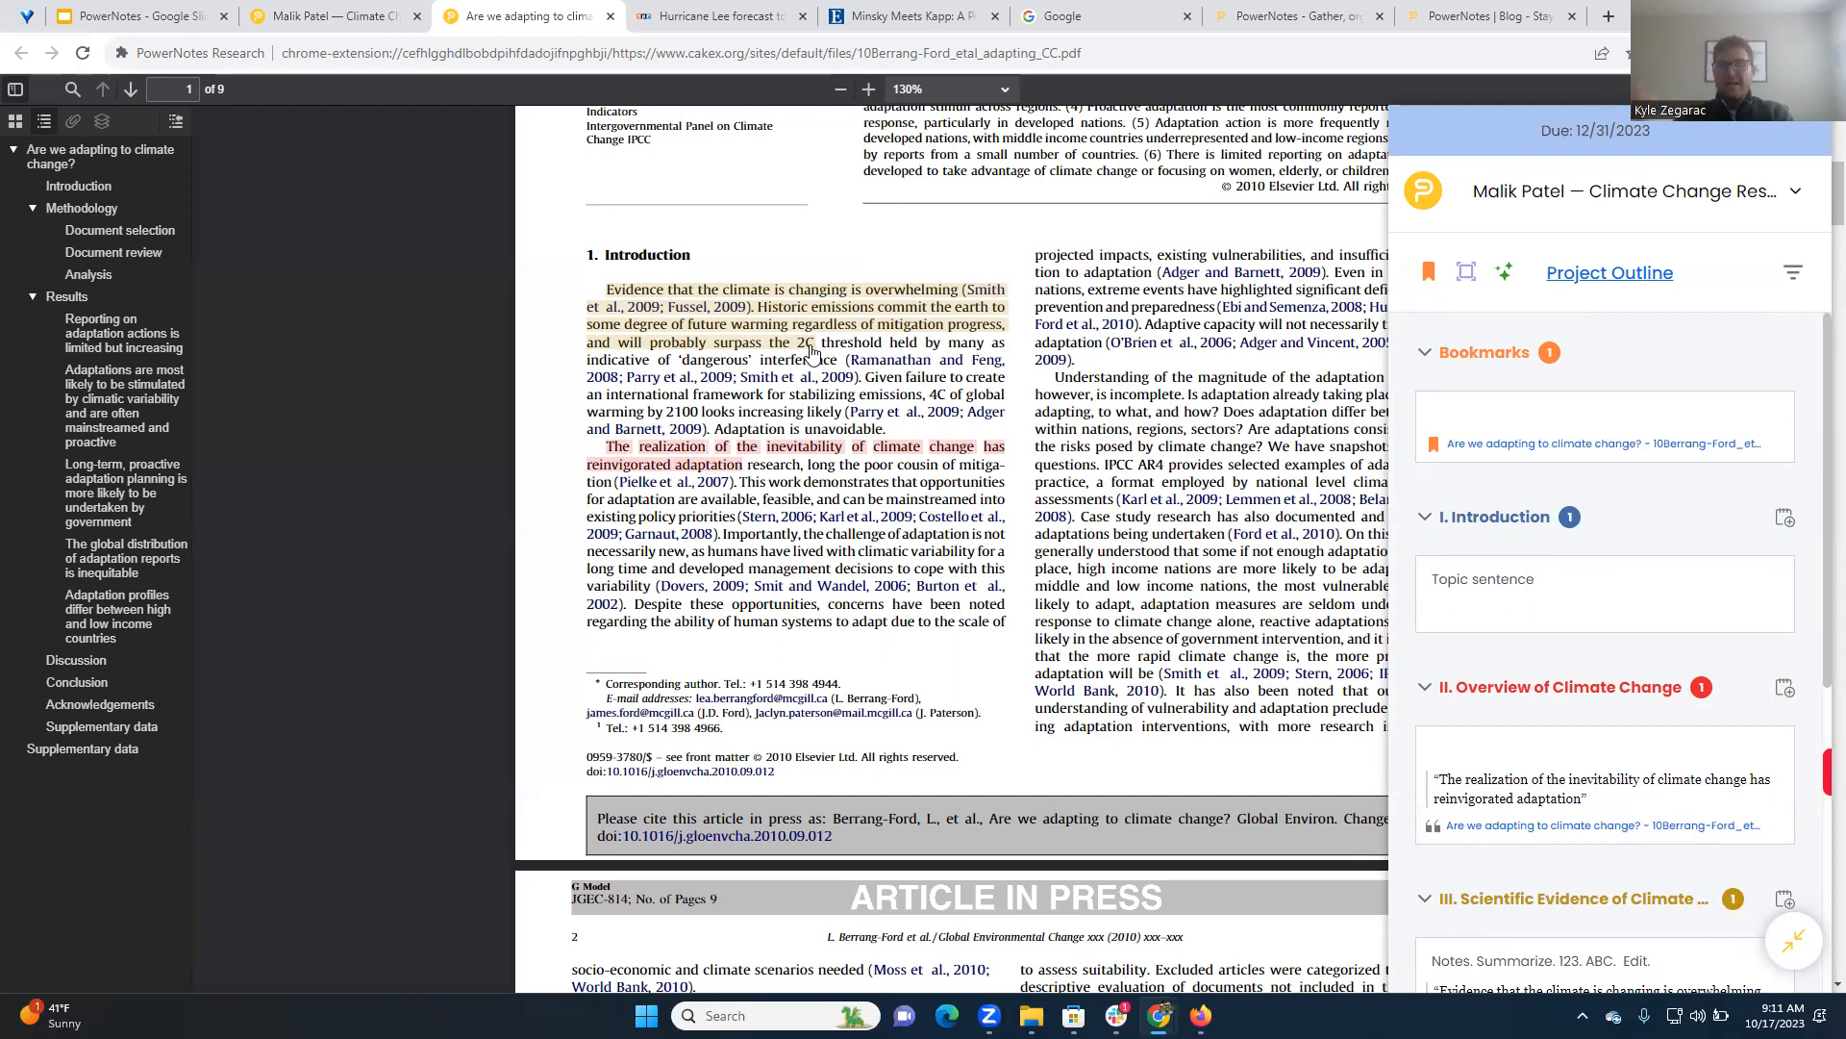
pyautogui.click(673, 17)
pyautogui.scroll(-7, 913, 550)
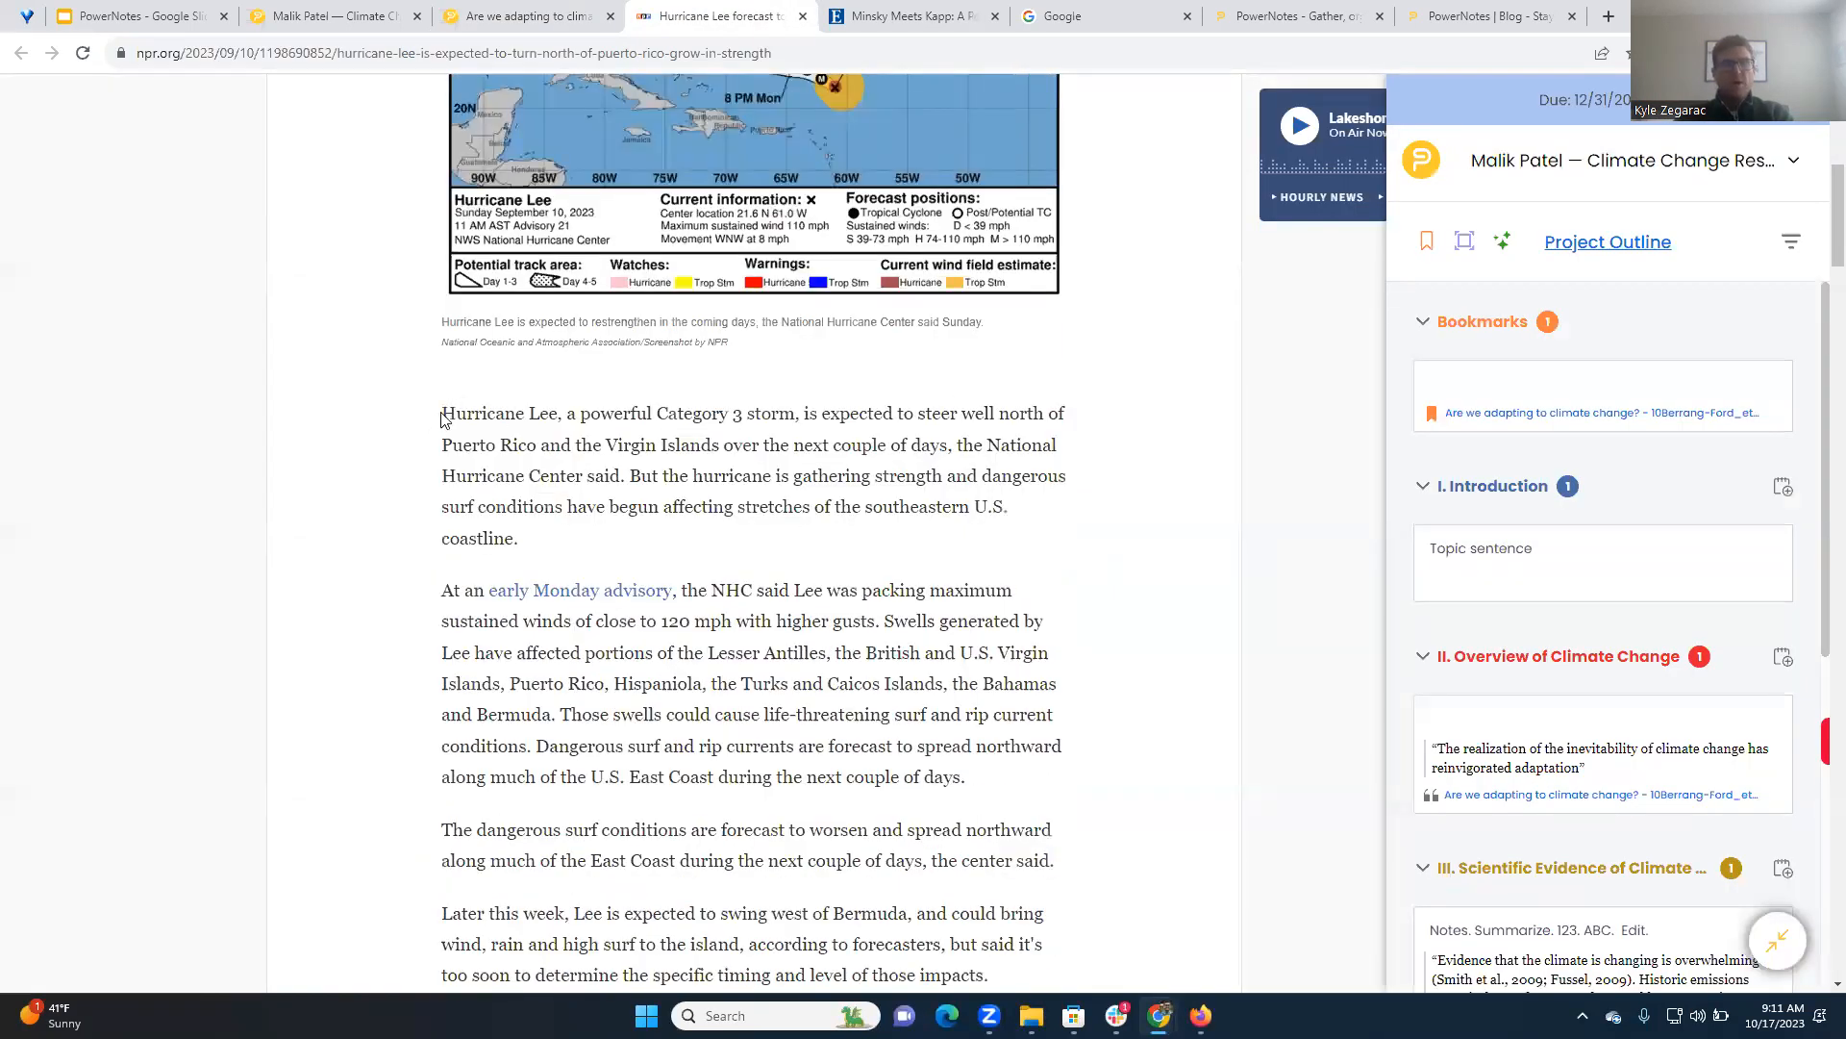
pyautogui.moveTo(445, 409); pyautogui.dragTo(528, 541)
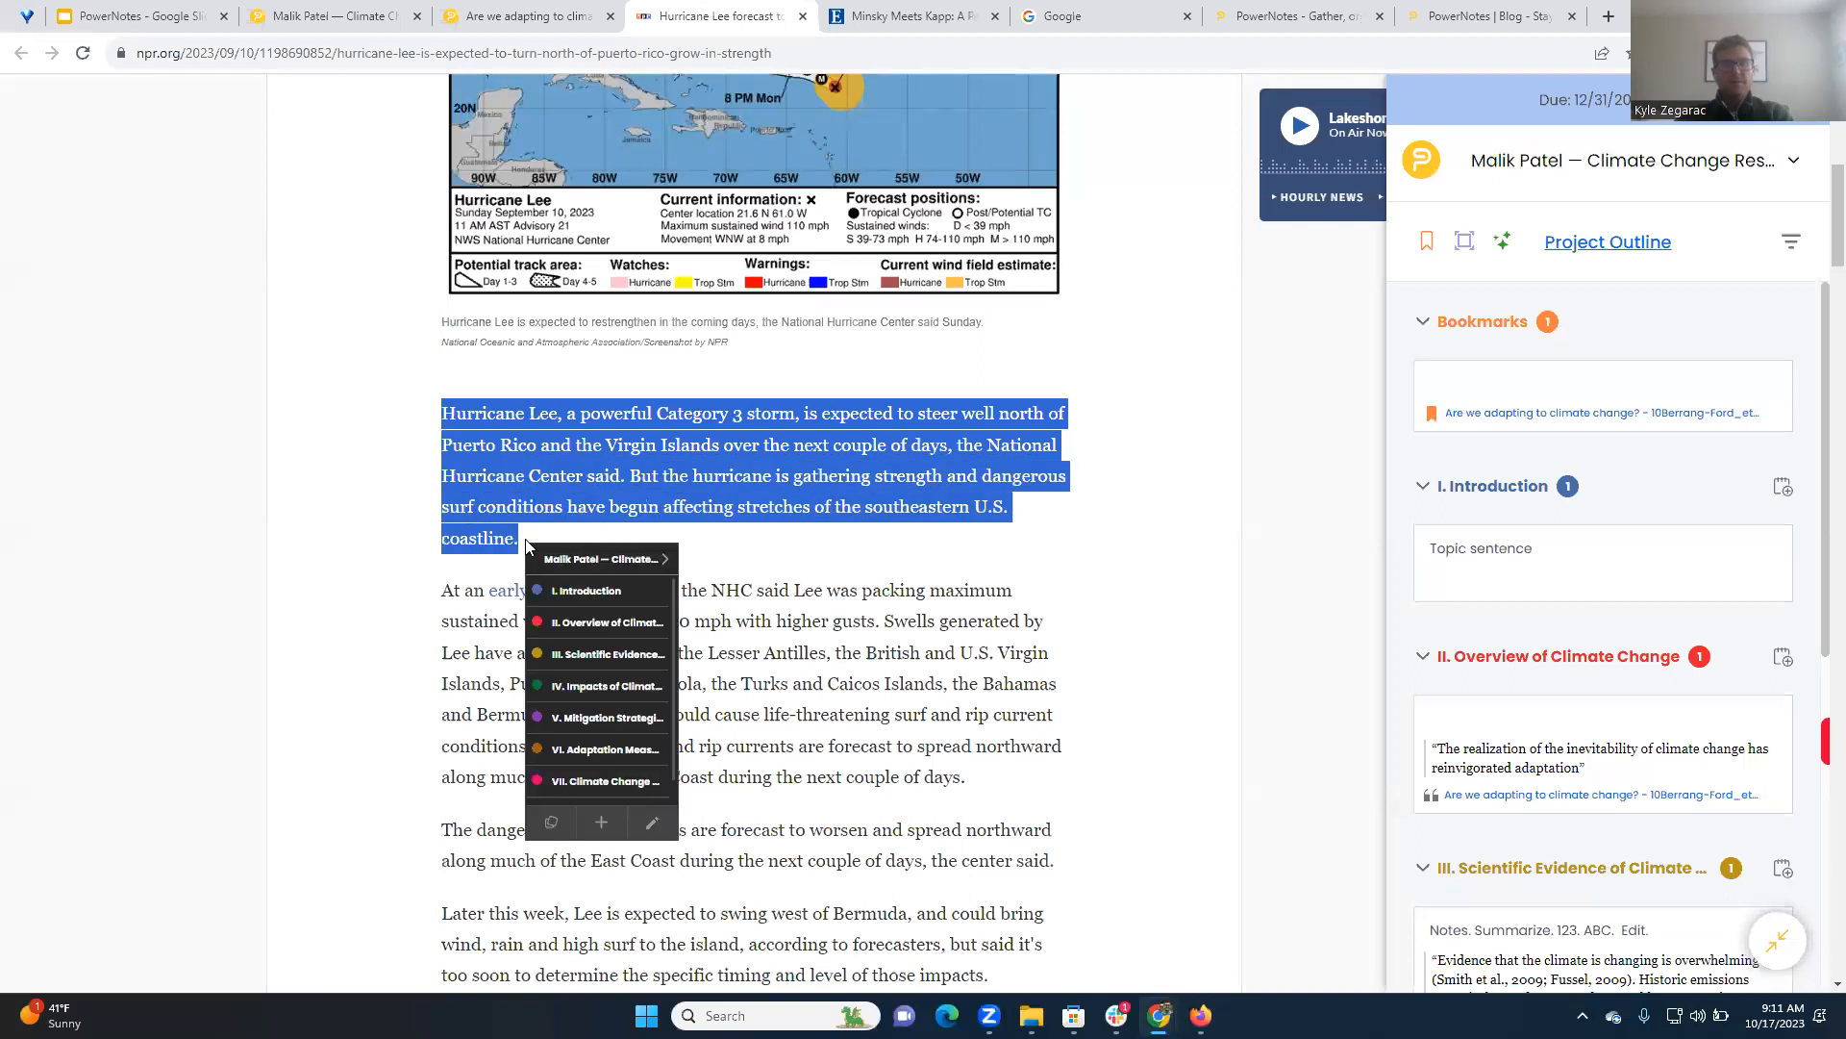
pyautogui.click(583, 622)
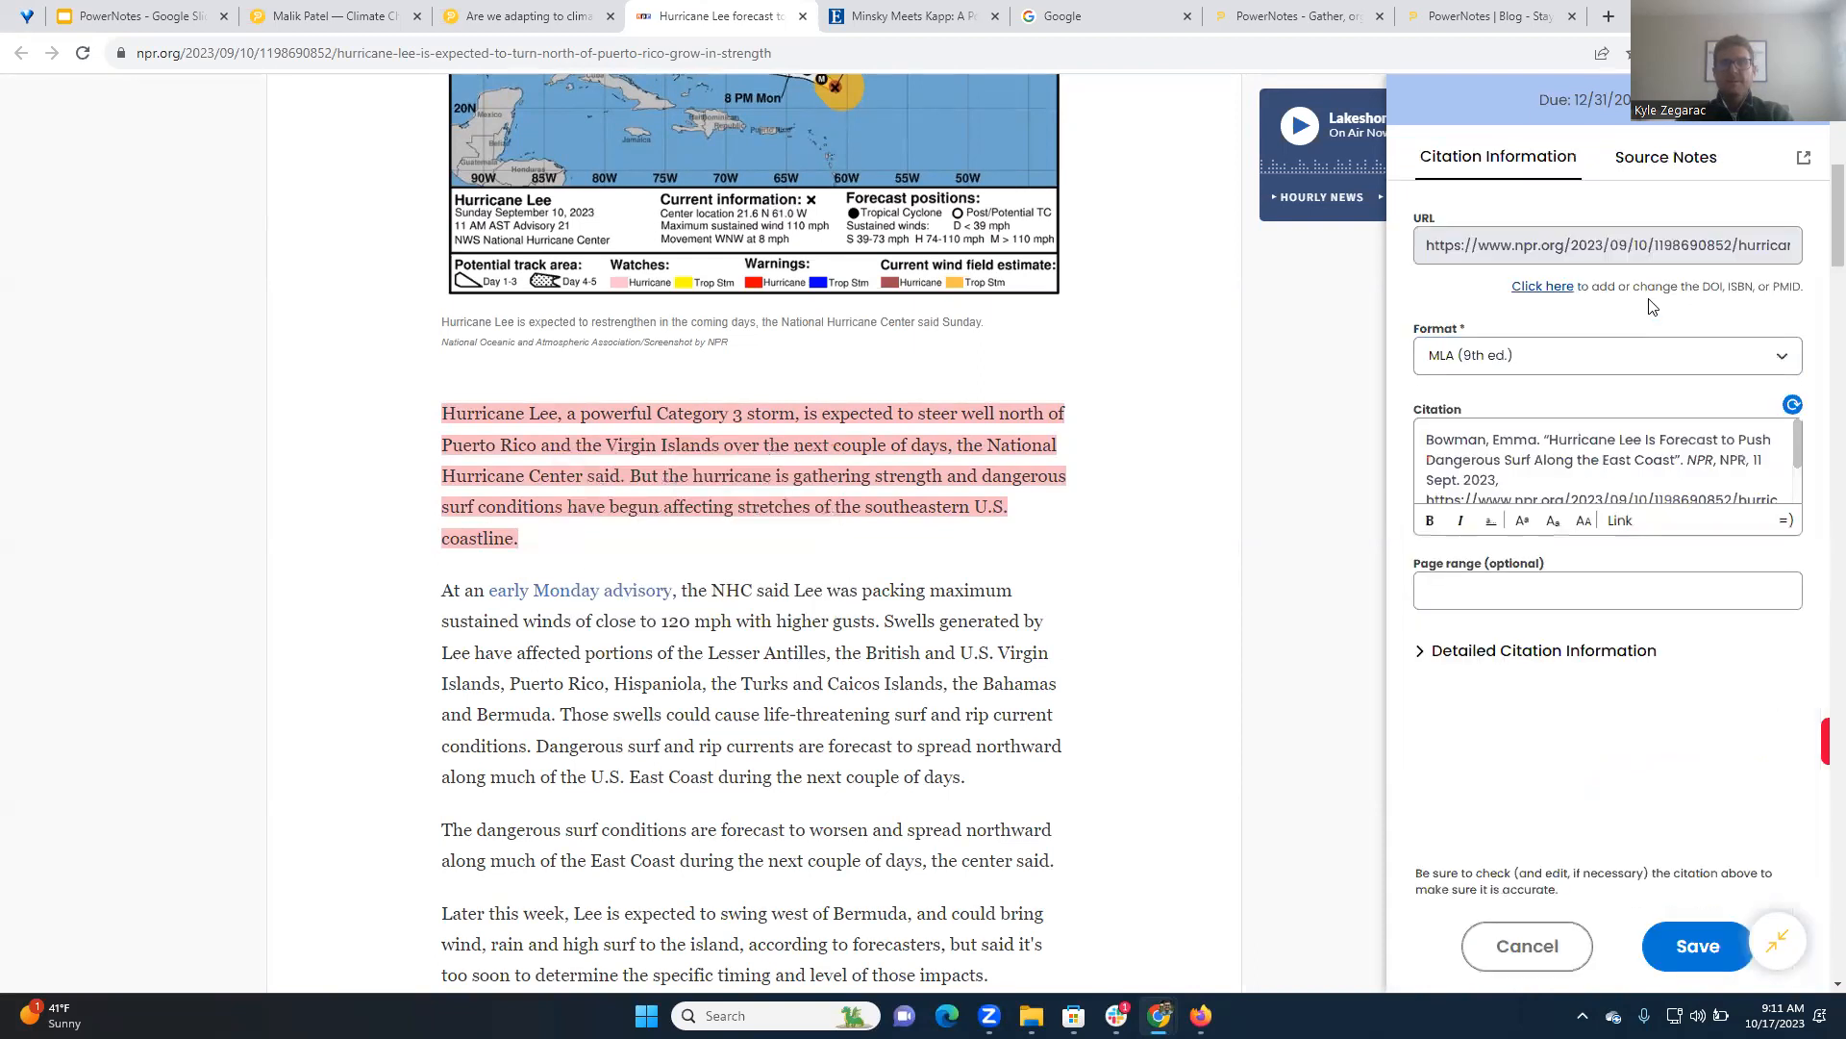
pyautogui.click(1688, 947)
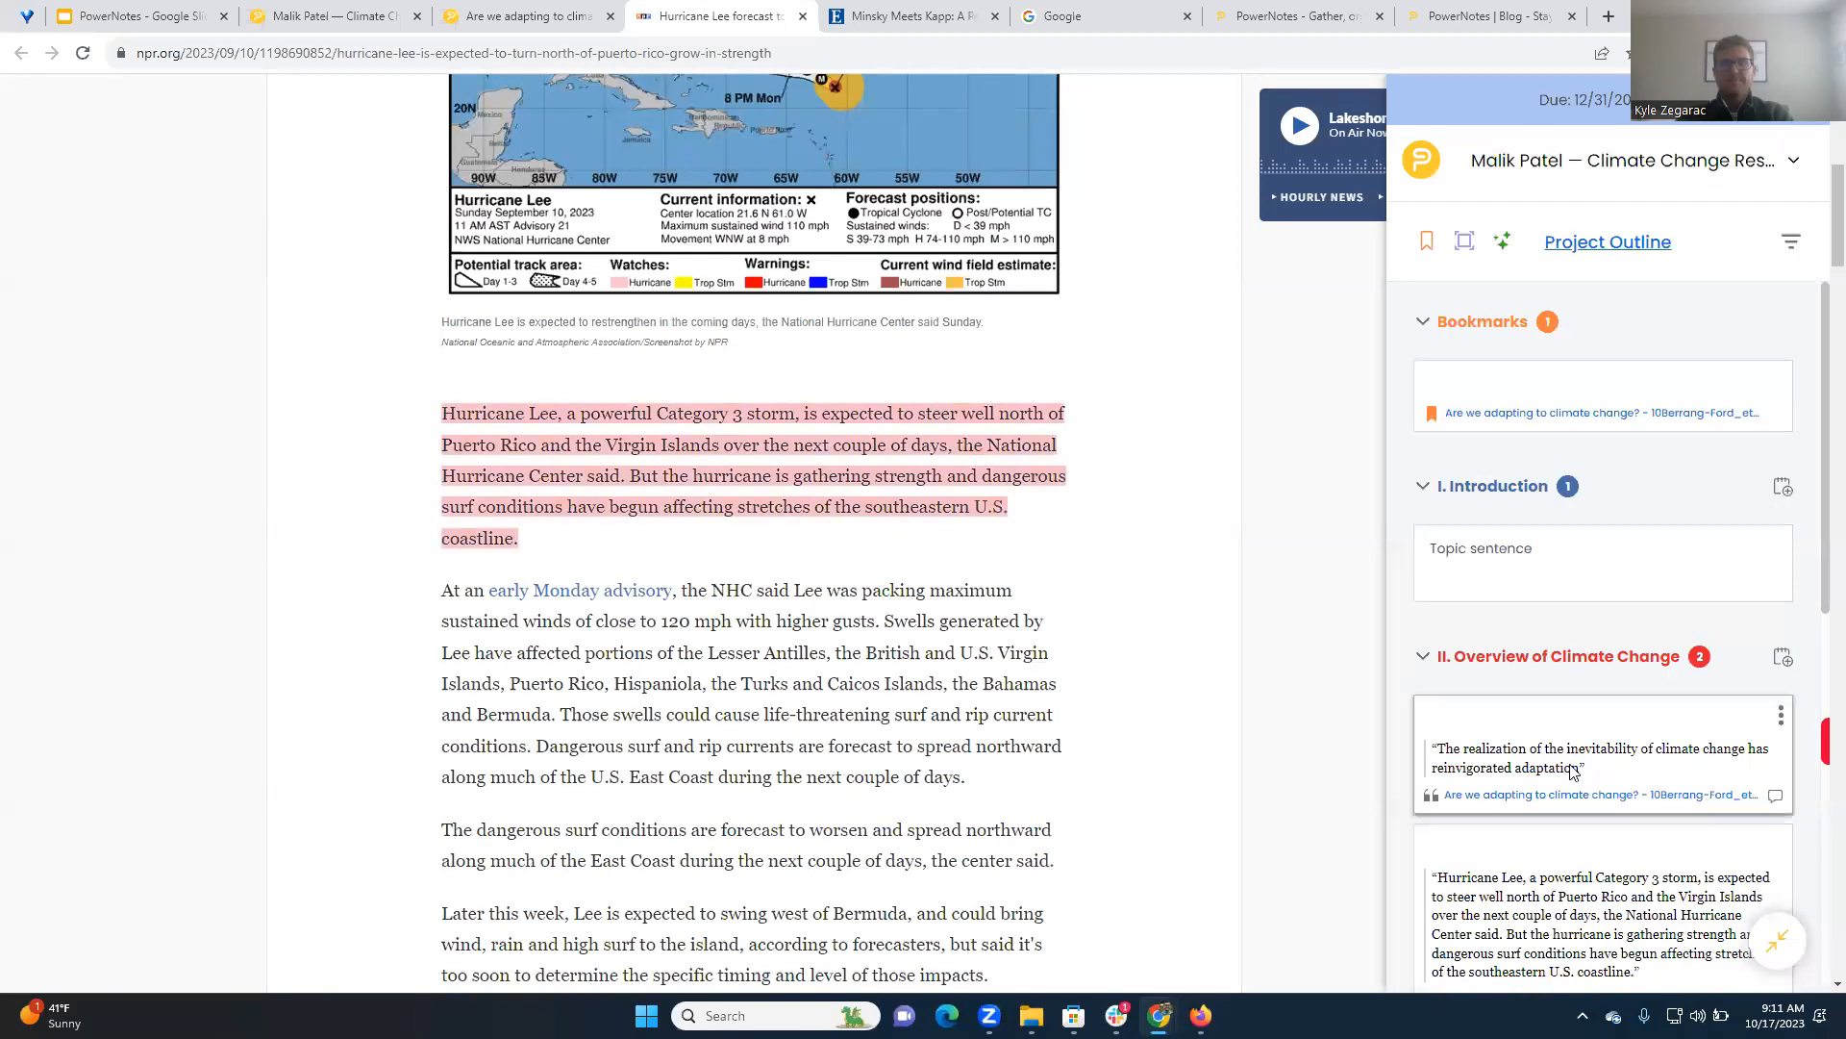
# Save the Hurricane Lee forecast map image to III. Scientific Evidence of Climate Change, leaving its note empty
pyautogui.scroll(4, 944, 482)
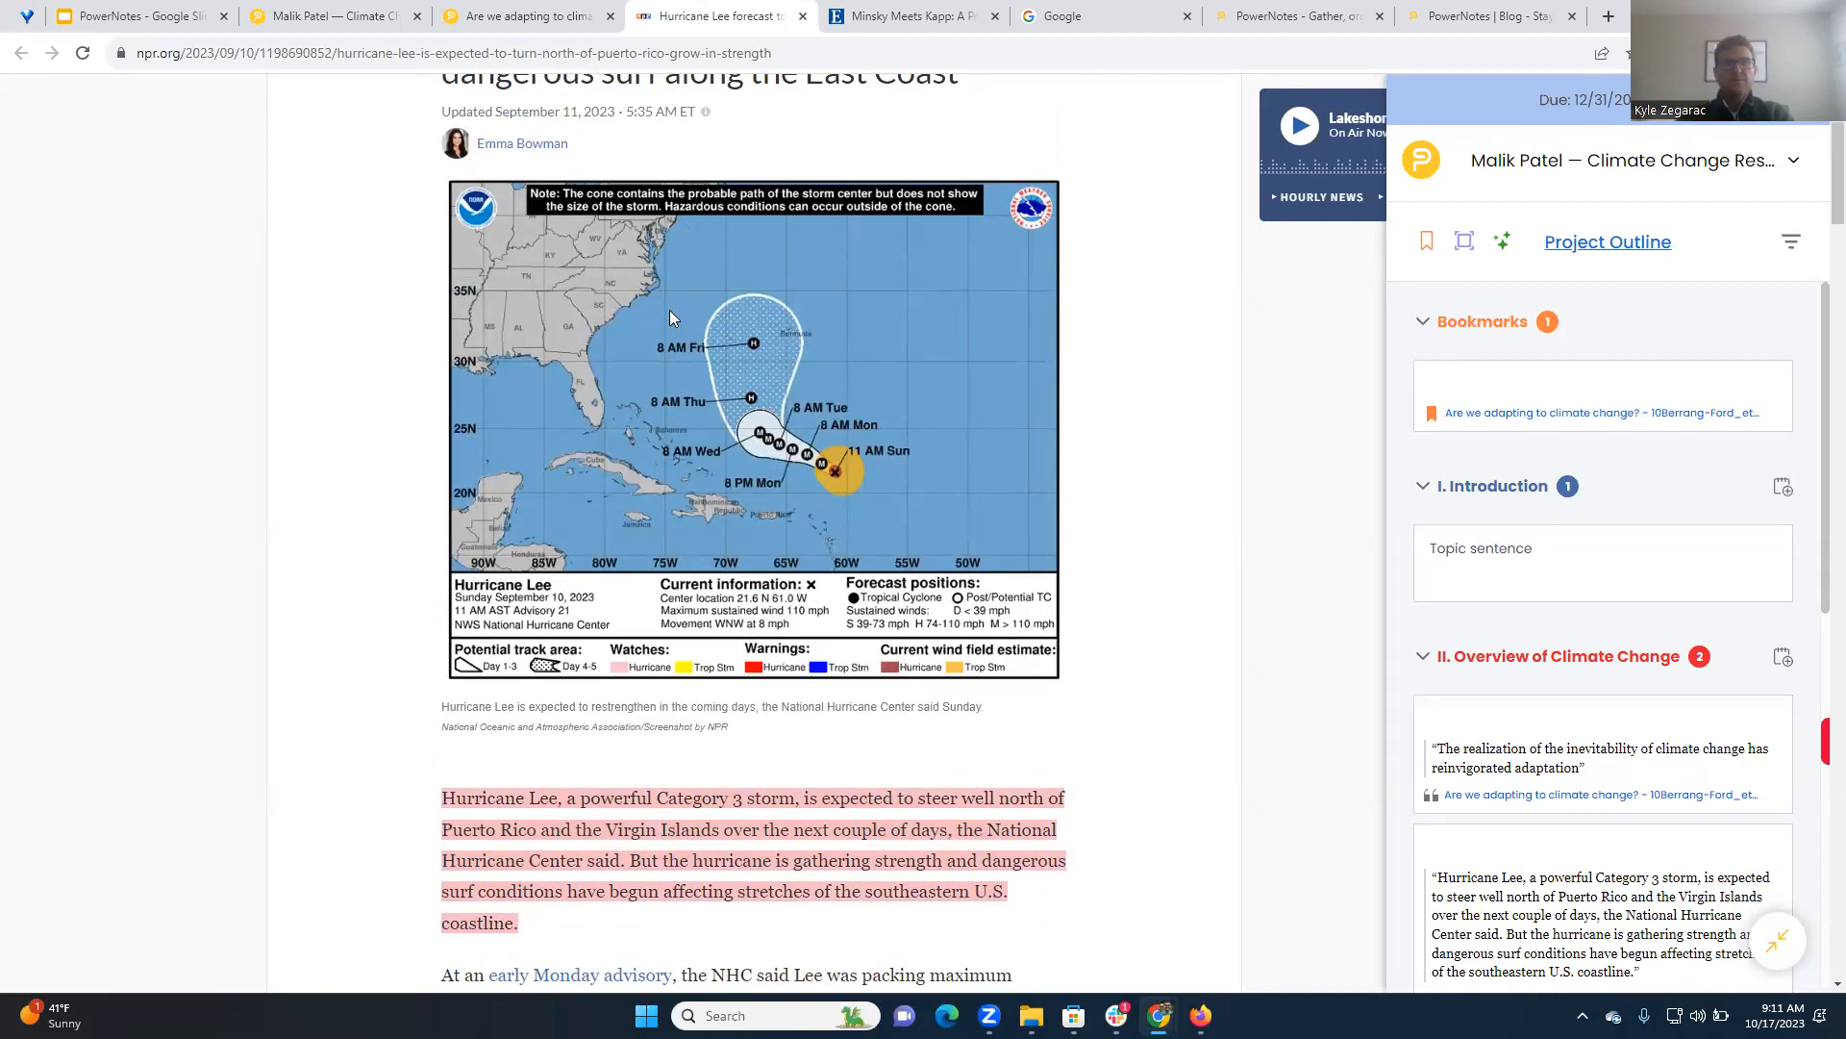
pyautogui.rightClick(595, 291)
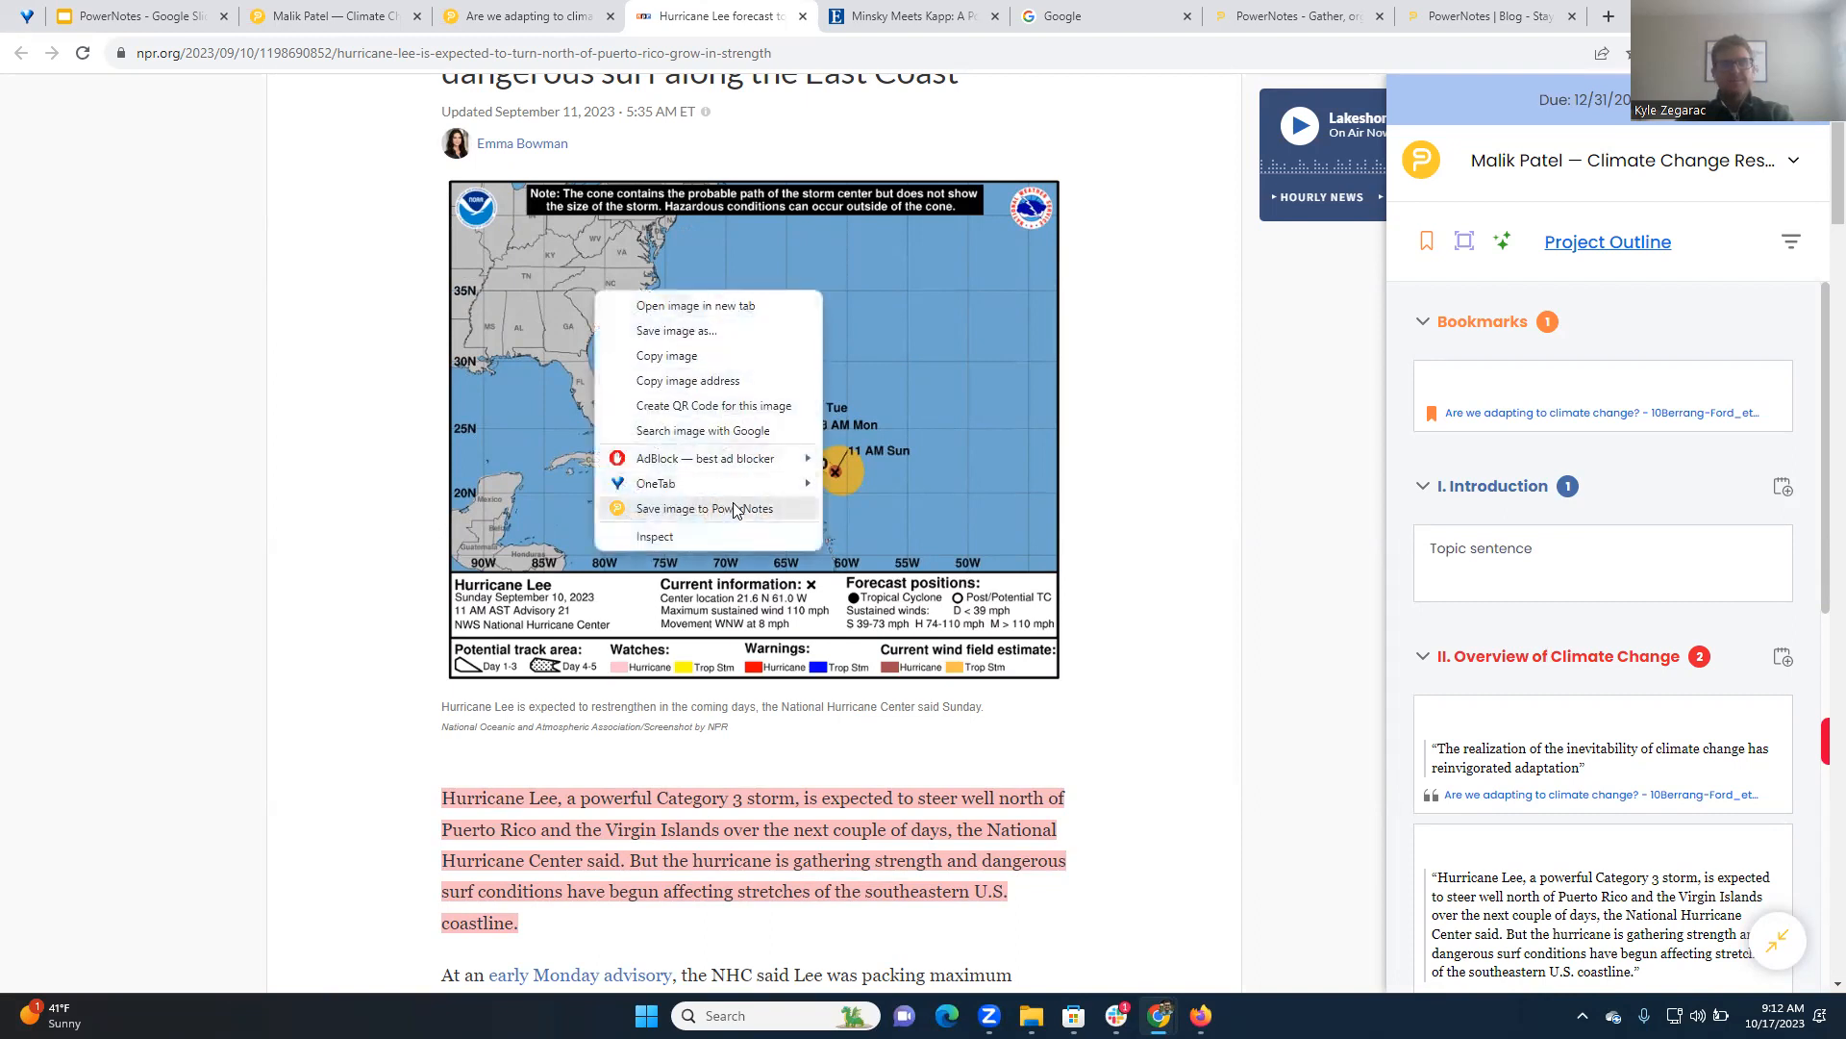
pyautogui.click(680, 508)
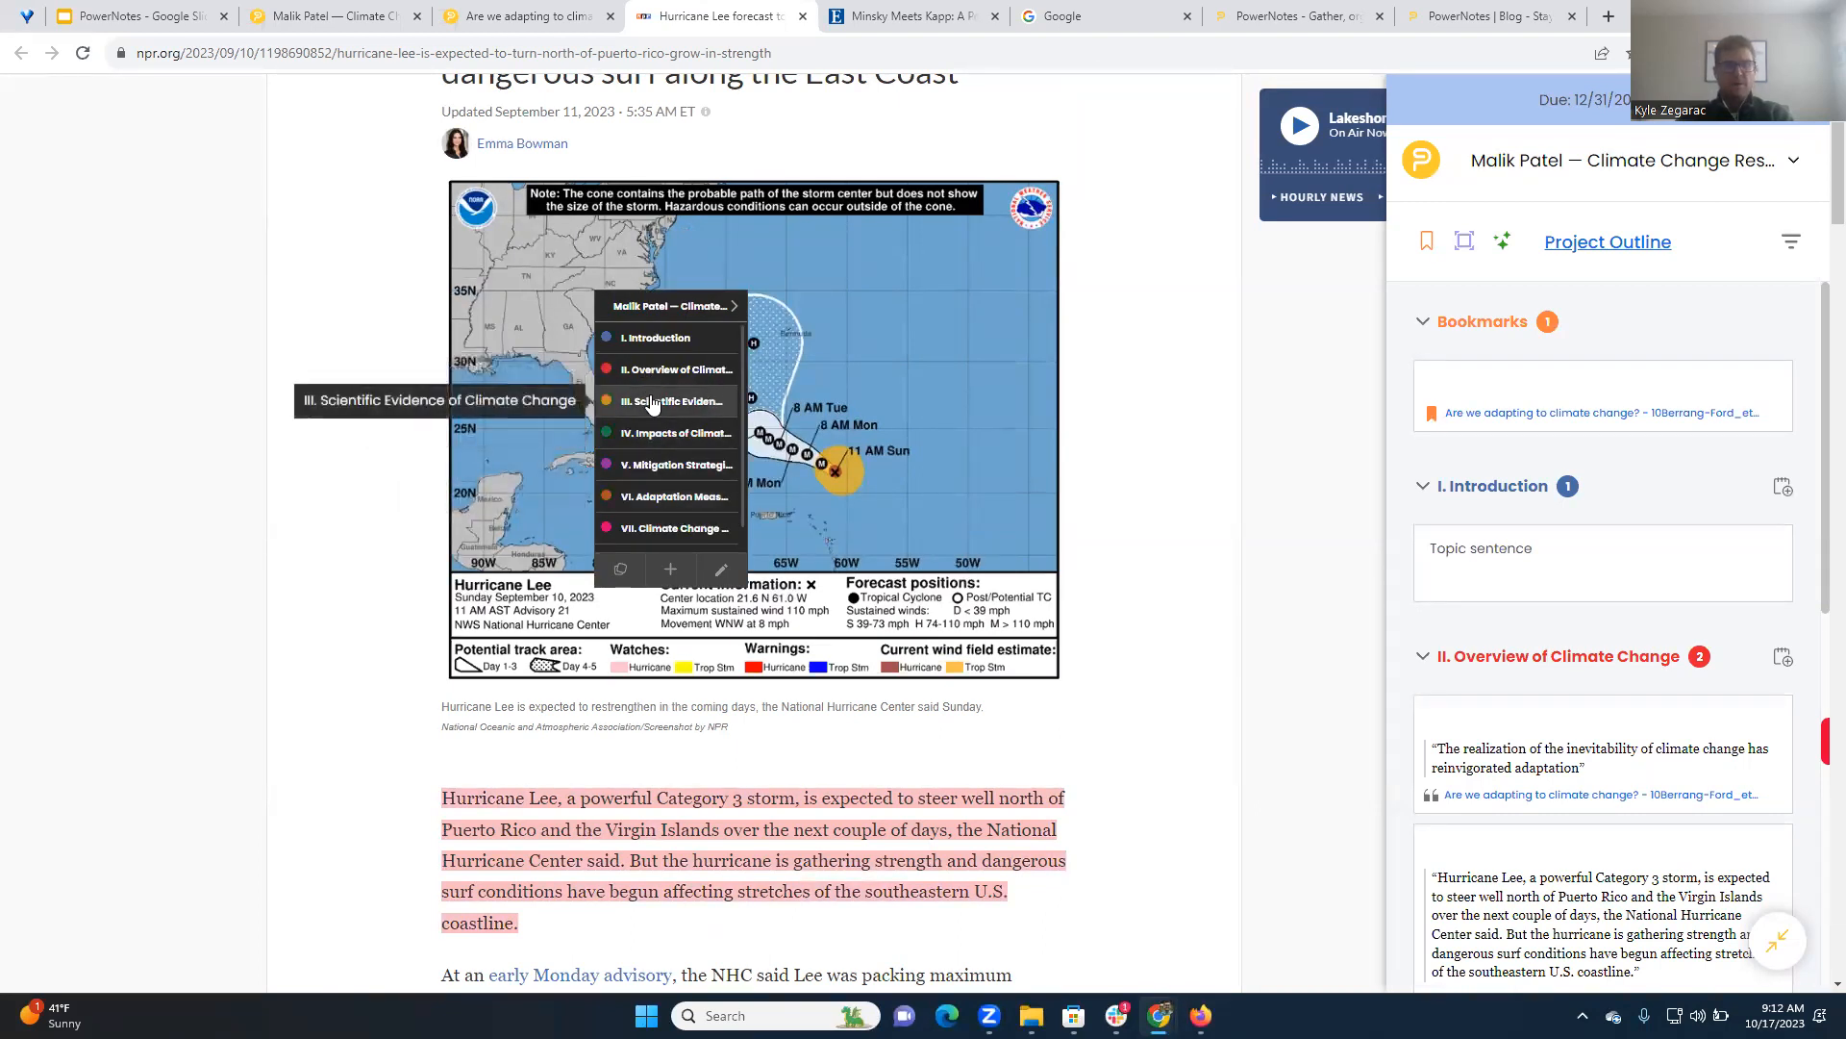
pyautogui.click(652, 401)
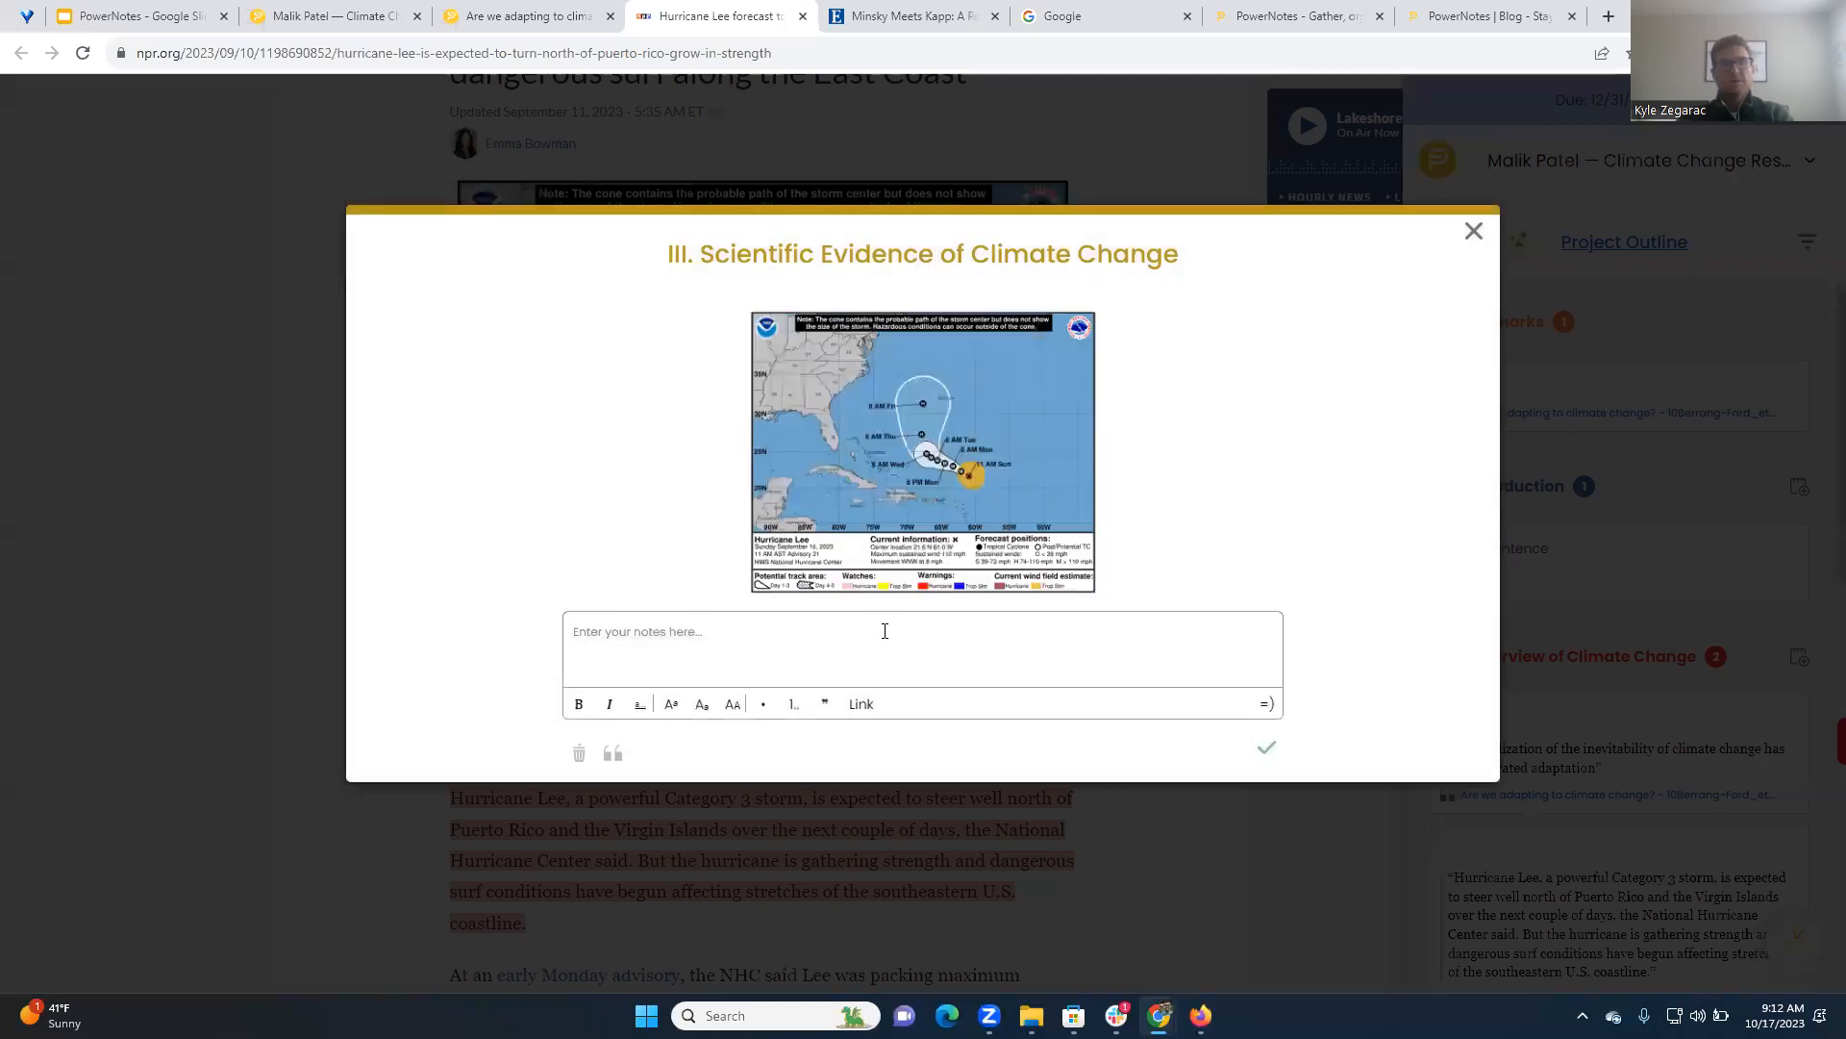
pyautogui.click(1266, 751)
pyautogui.scroll(-5, 1590, 612)
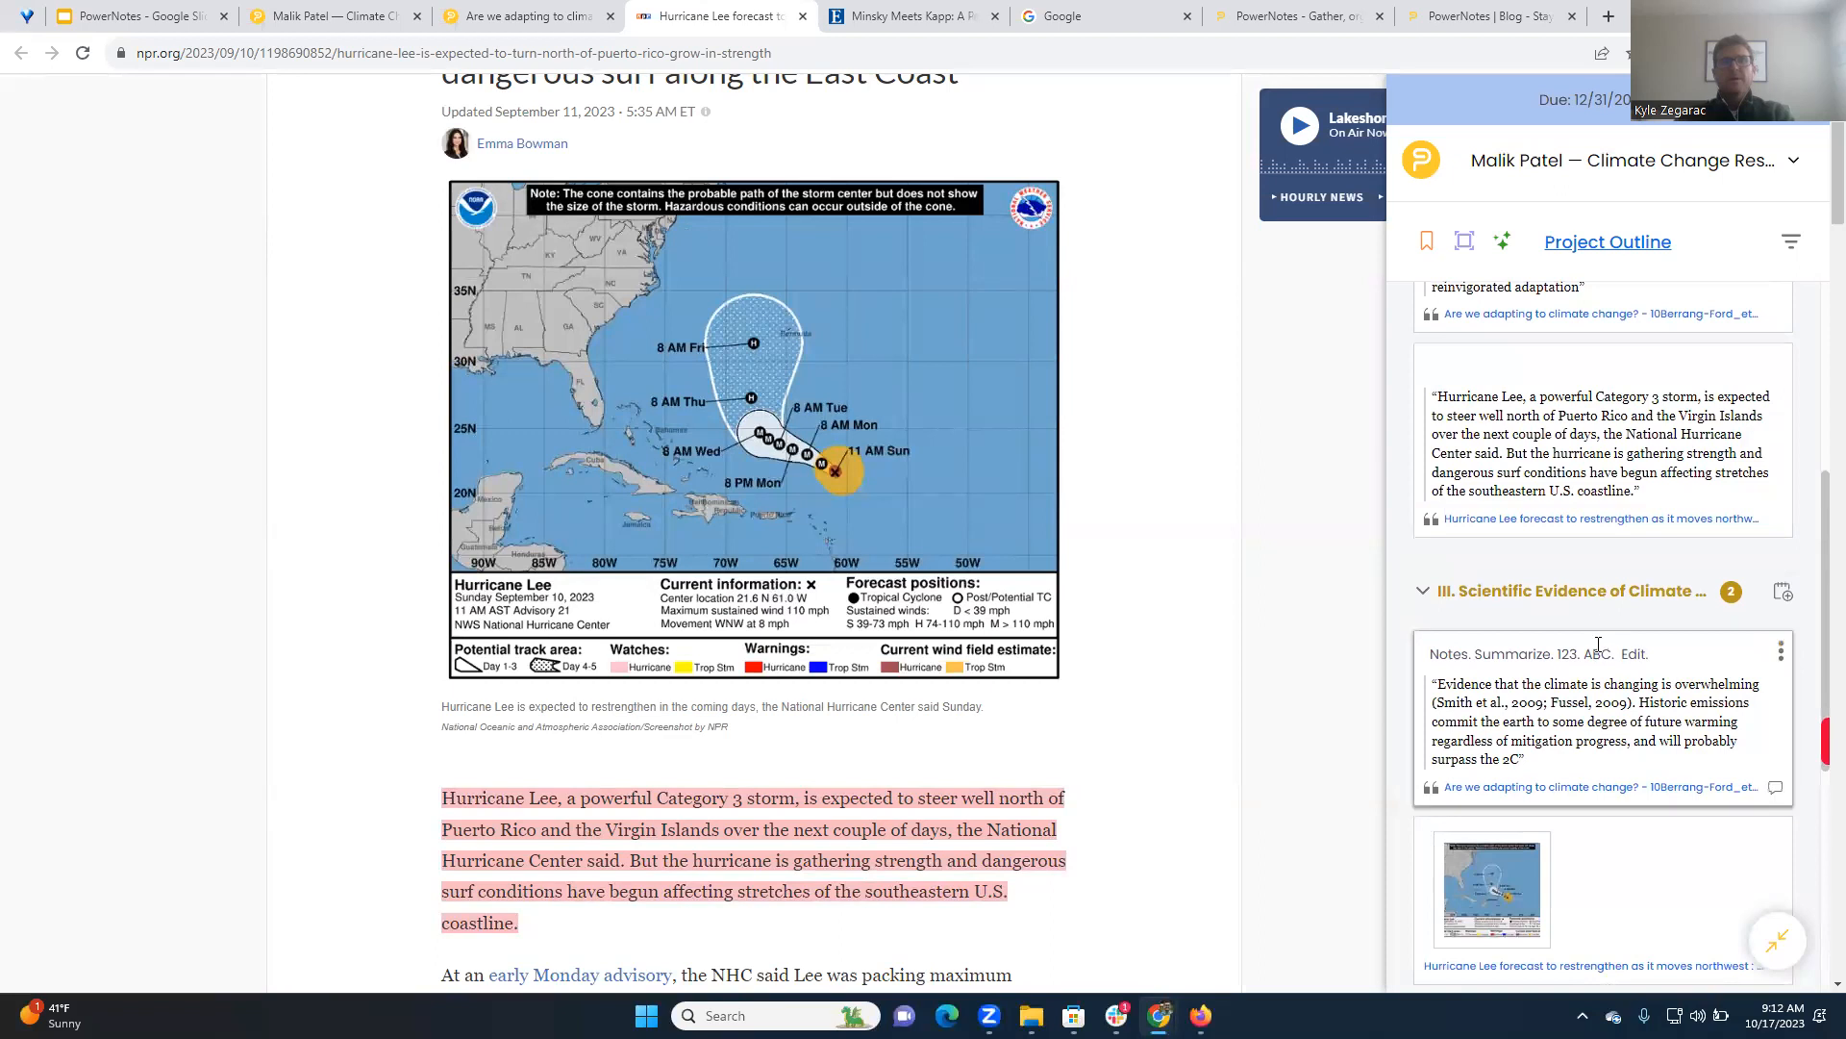
pyautogui.scroll(-2, 1226, 524)
# Try to capture a screenshot of the storm track area of the hurricane map with PowerNotes
pyautogui.scroll(3, 1226, 524)
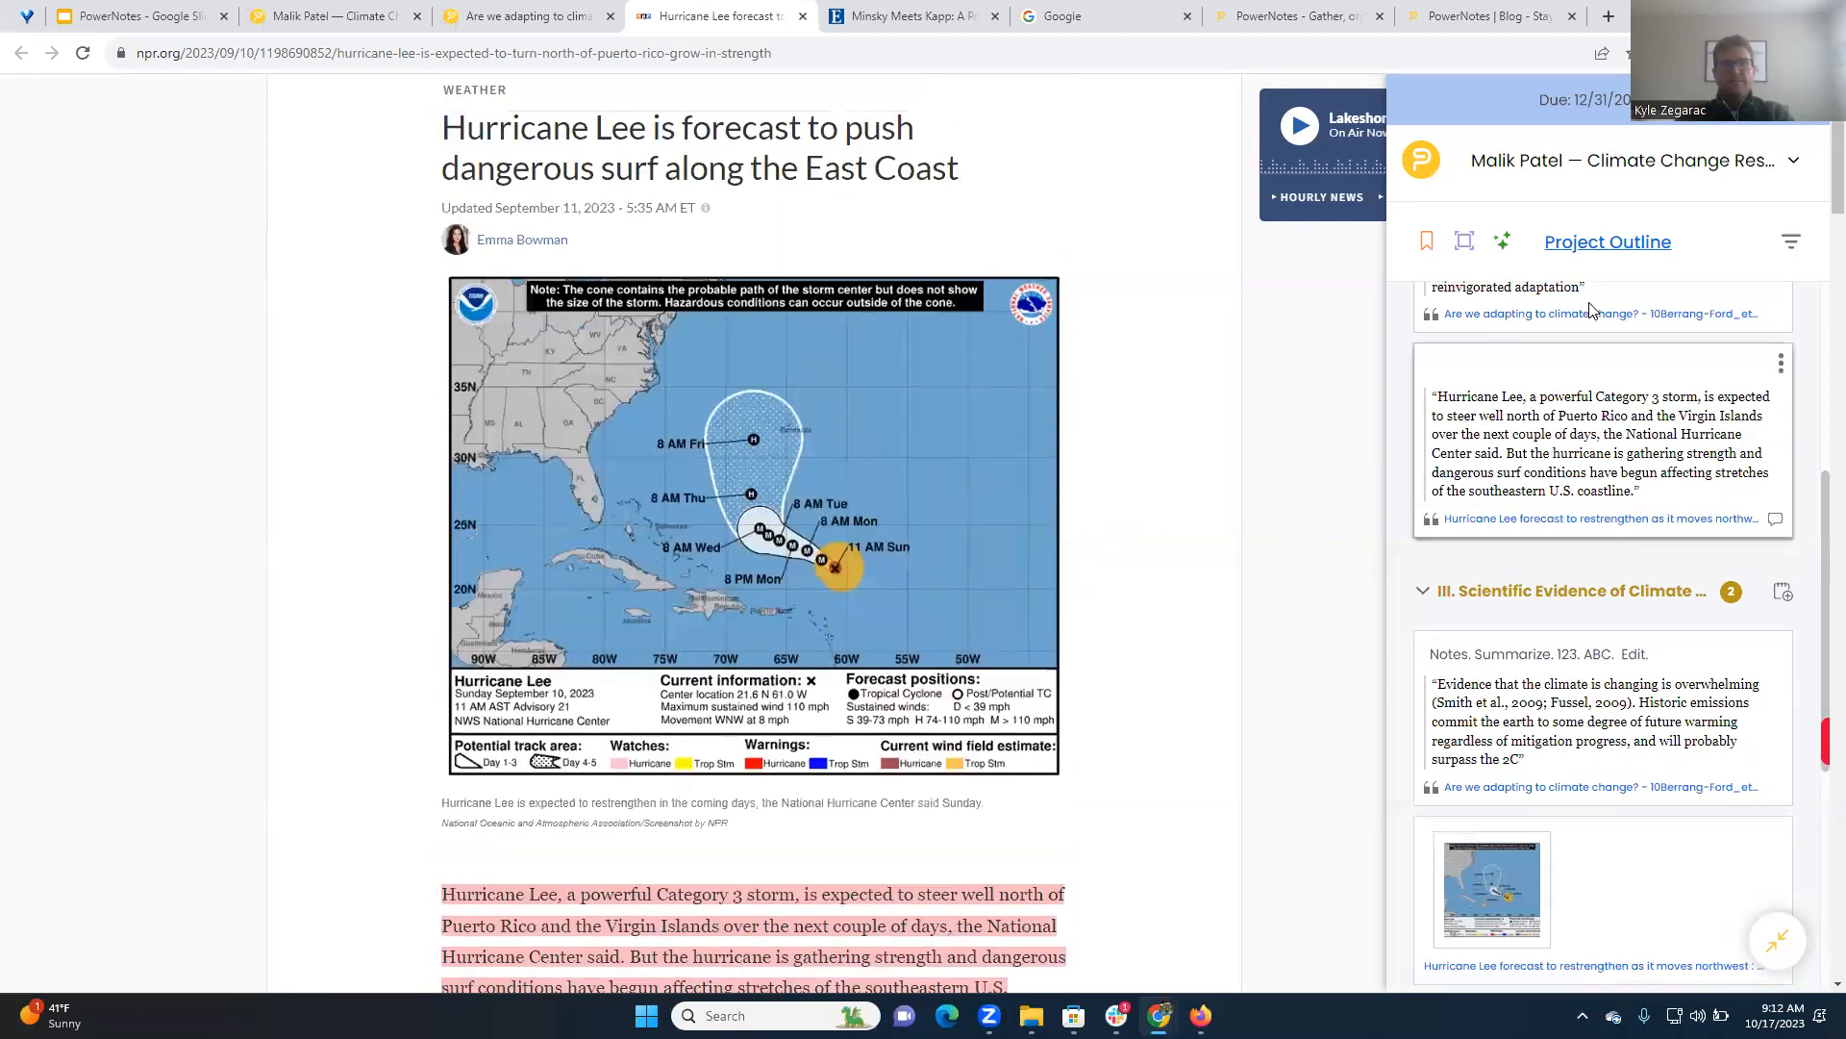
pyautogui.click(1464, 242)
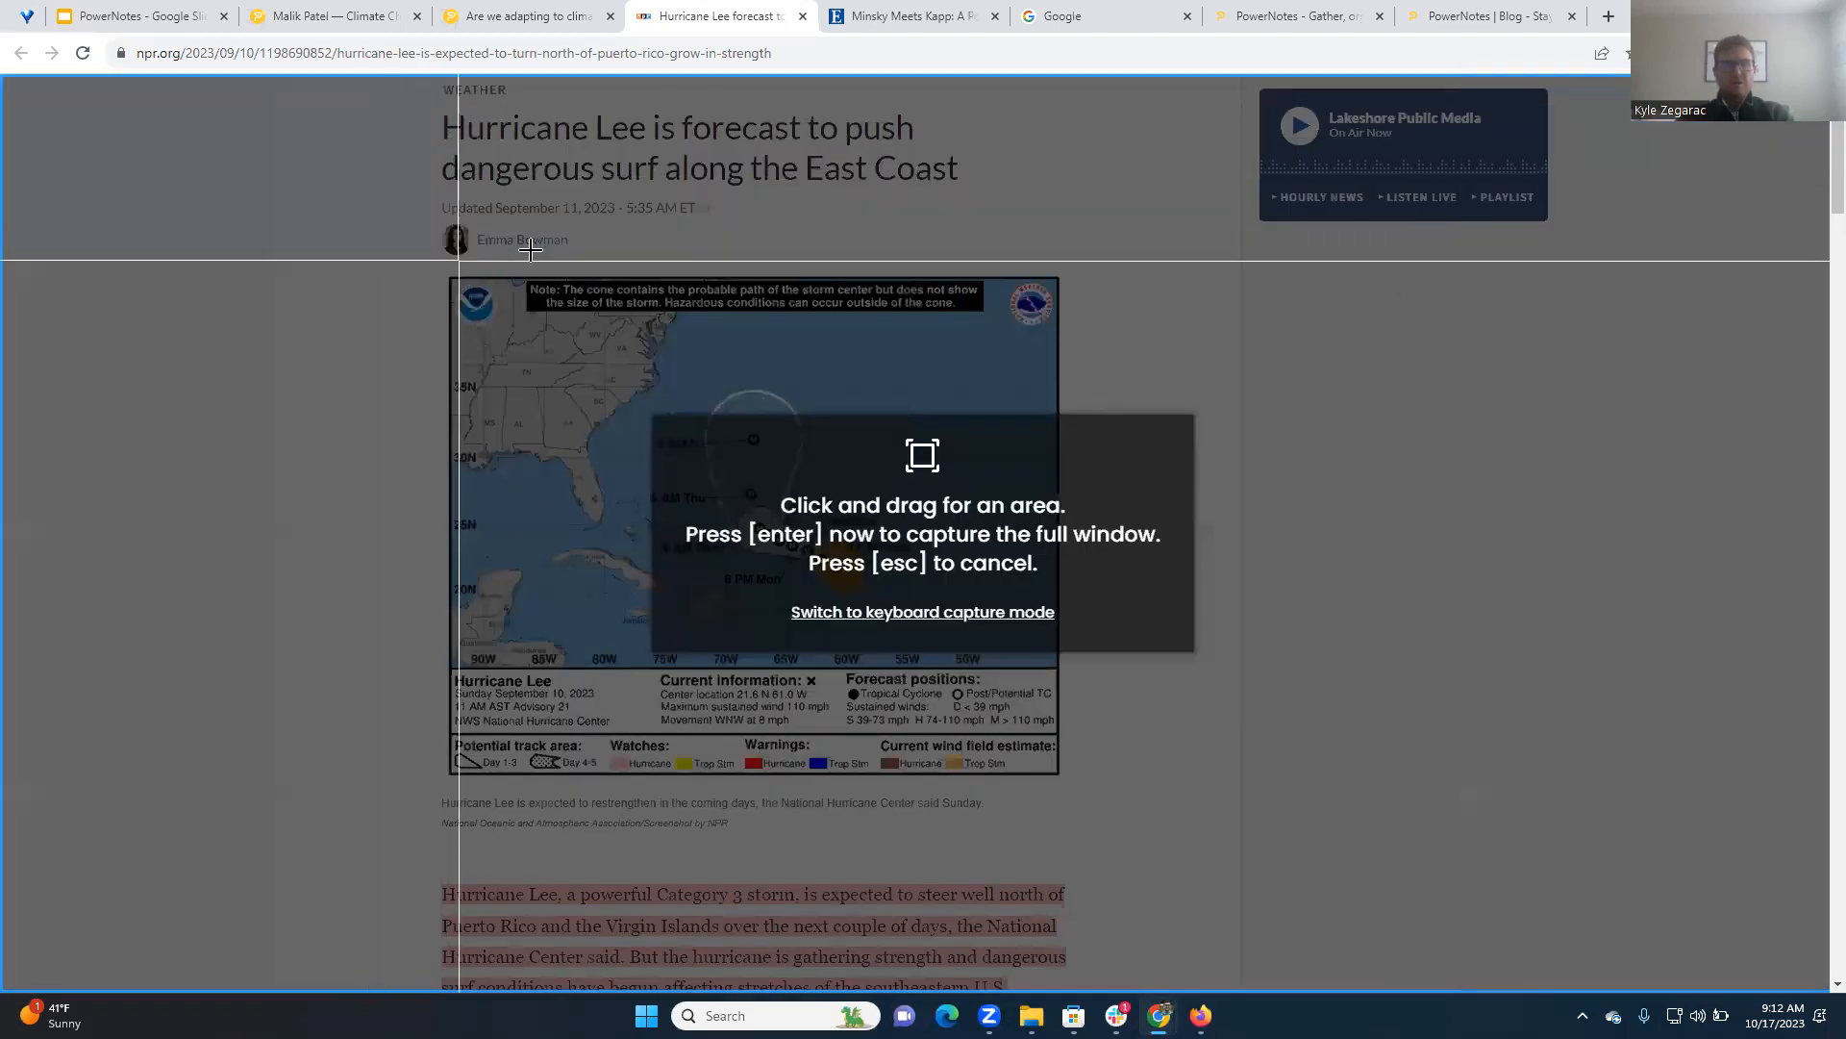
pyautogui.moveTo(542, 309); pyautogui.dragTo(948, 625)
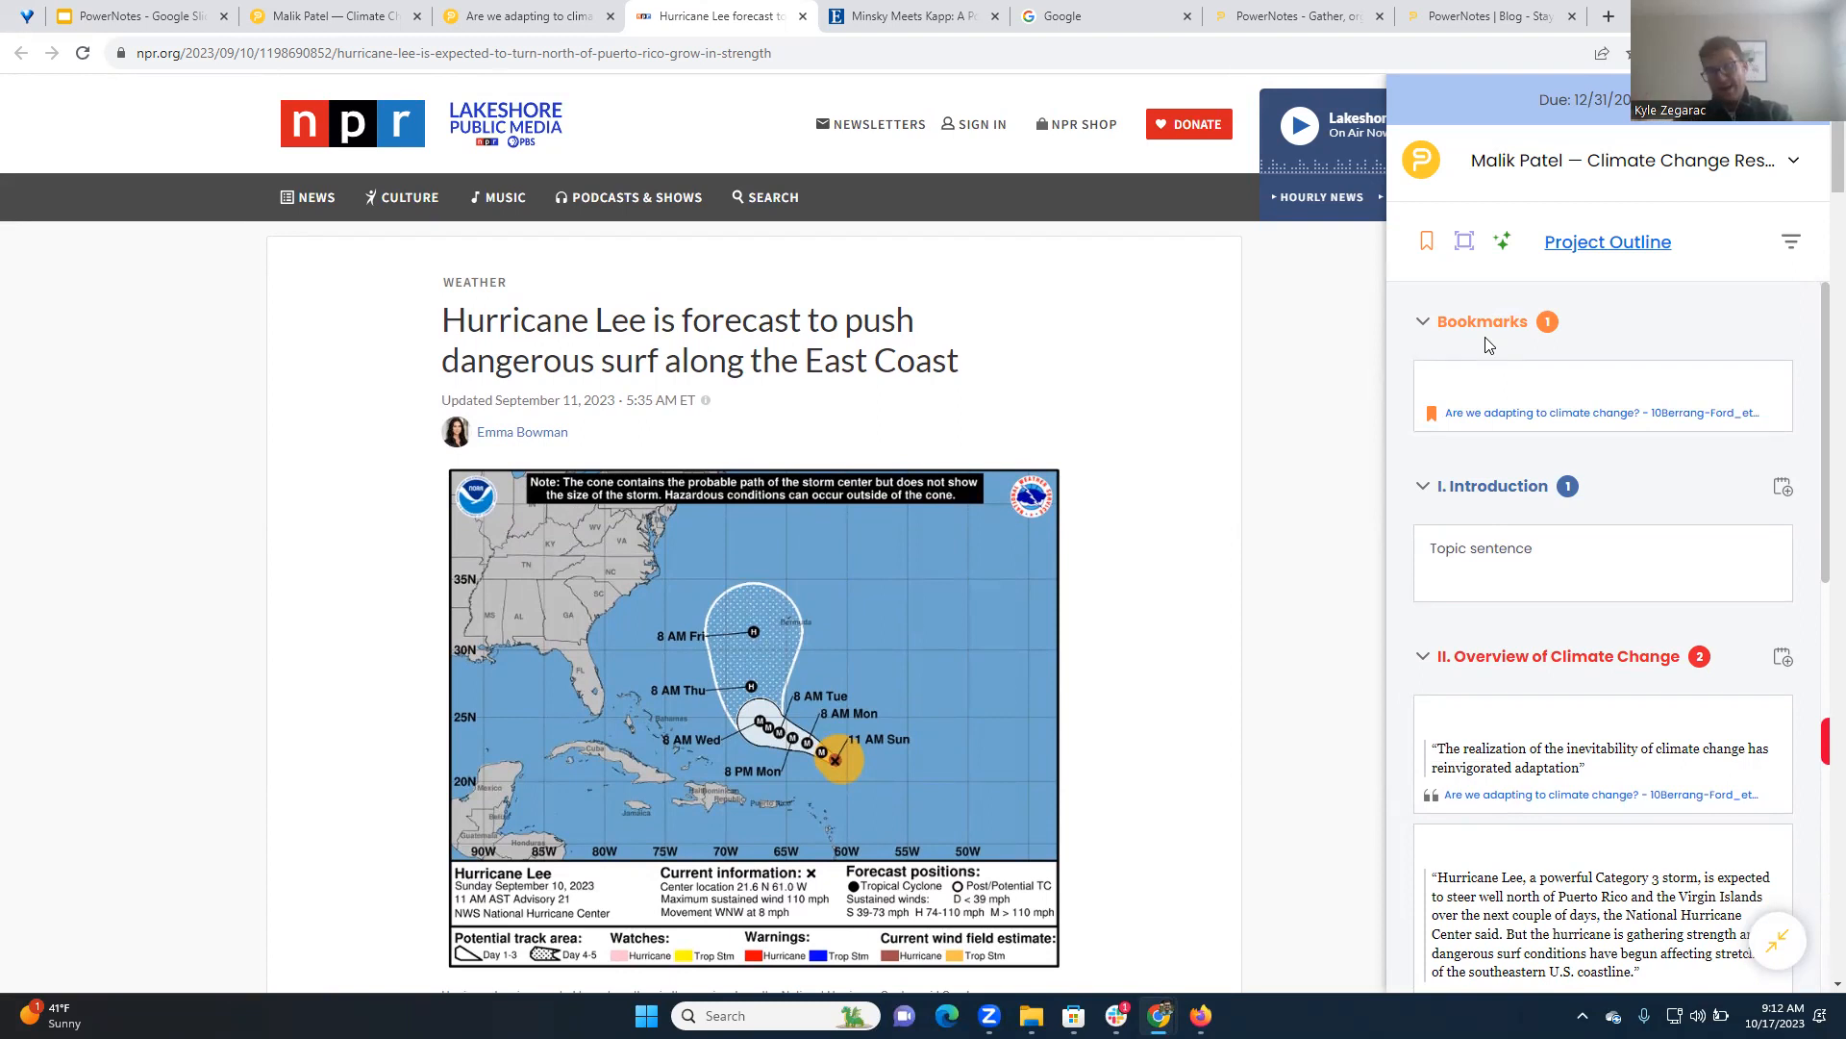
# Bookmark the NPR Hurricane Lee article in the project and give the bookmark the note "Save for XYZ"
pyautogui.moveTo(1491, 388)
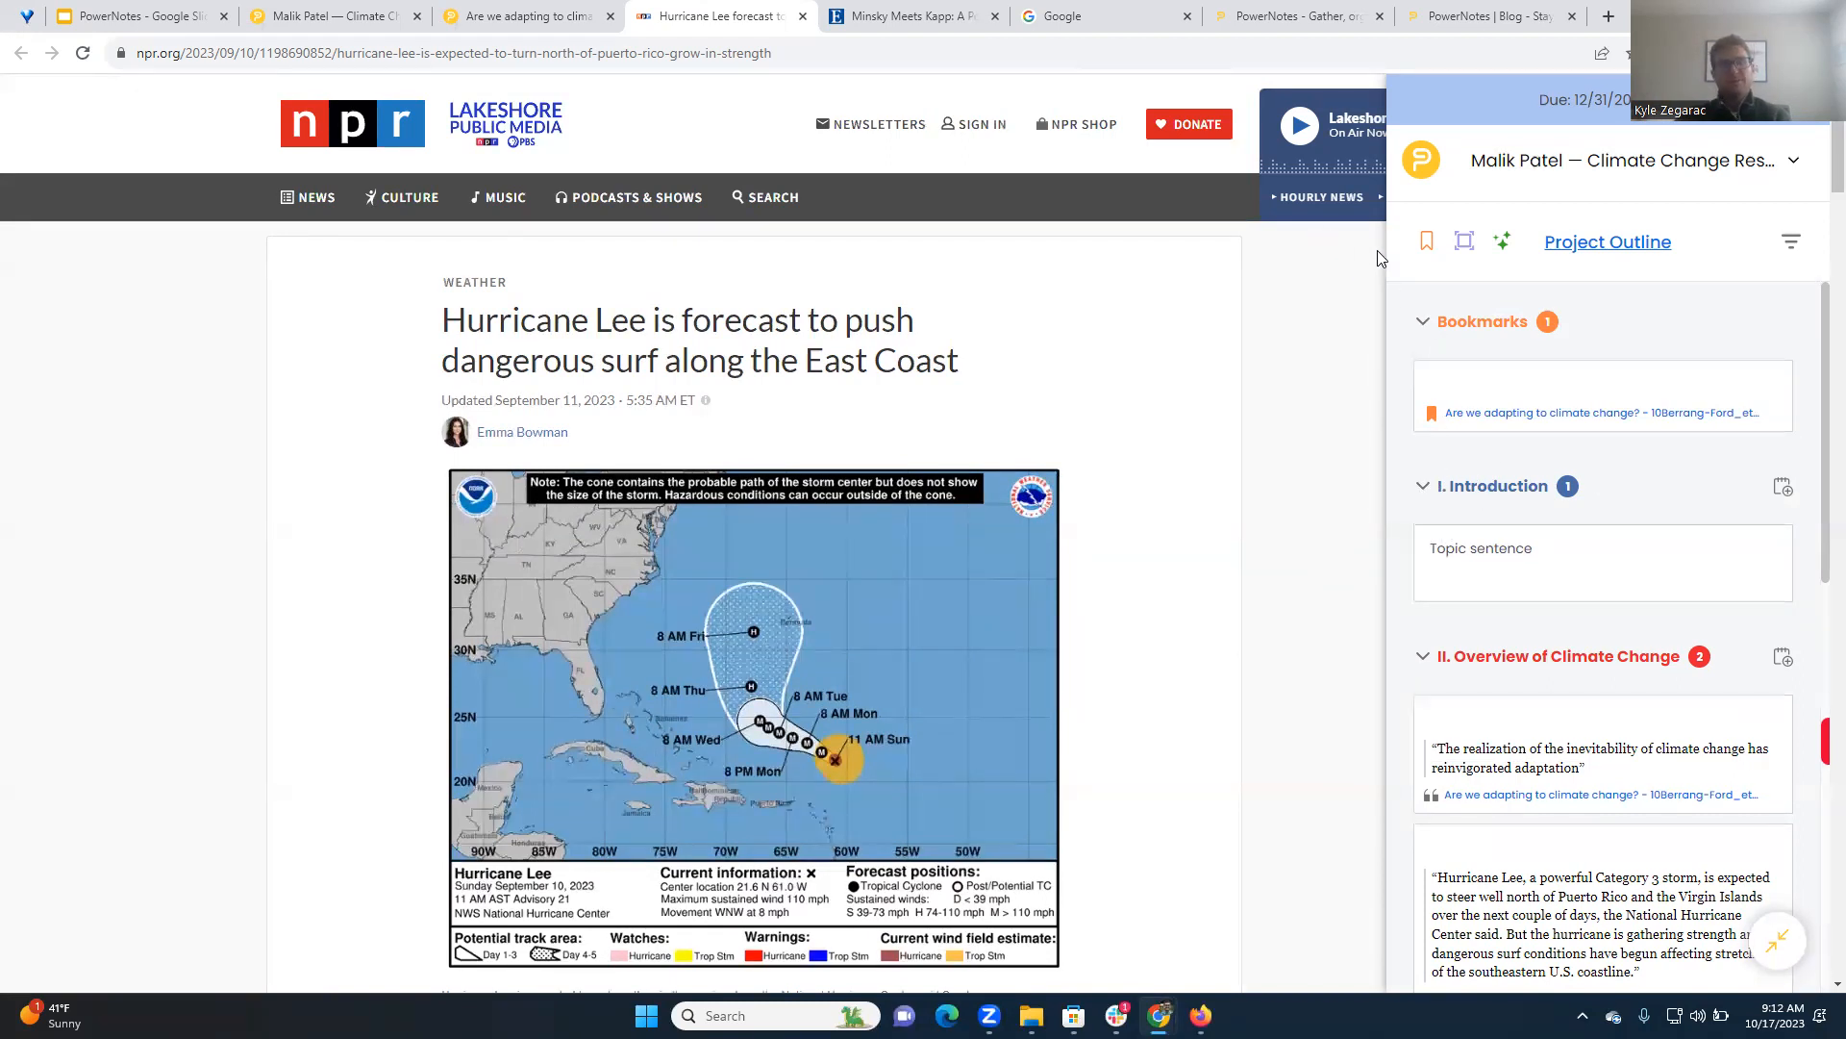
pyautogui.click(1427, 250)
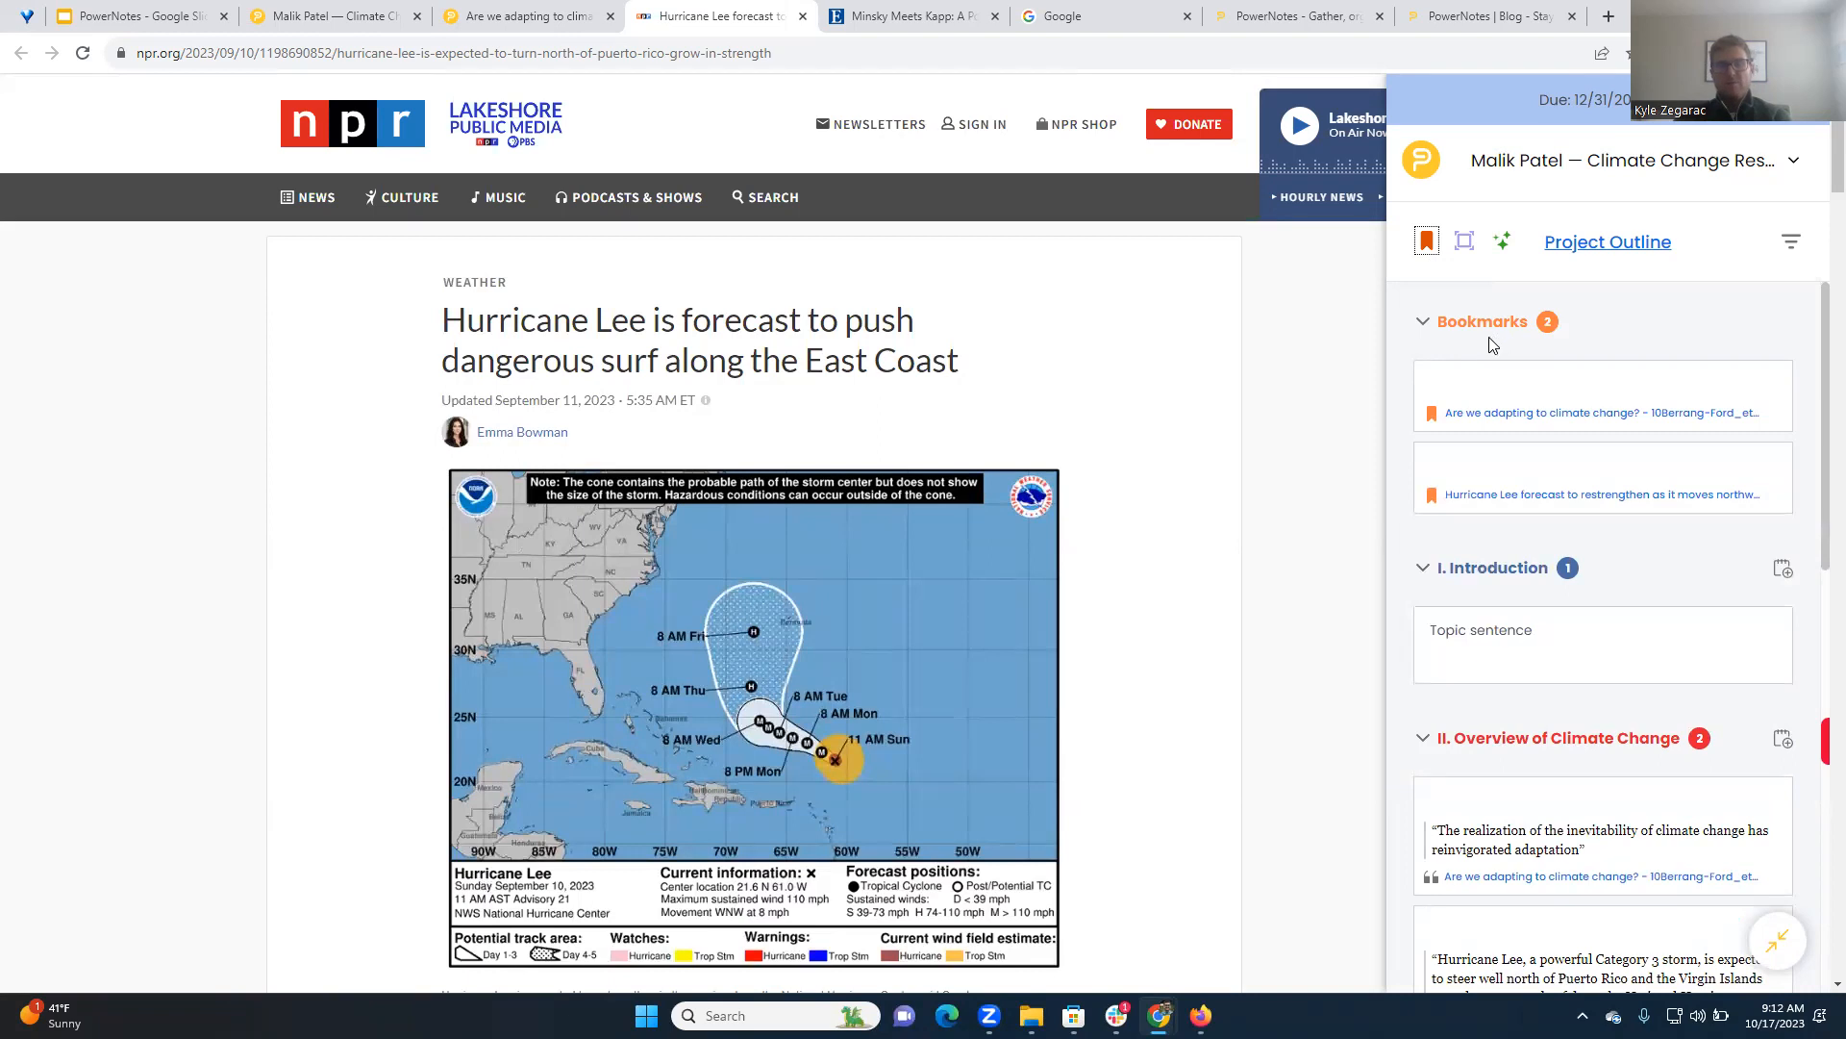
pyautogui.click(1489, 465)
pyautogui.write('Save for XYZ')
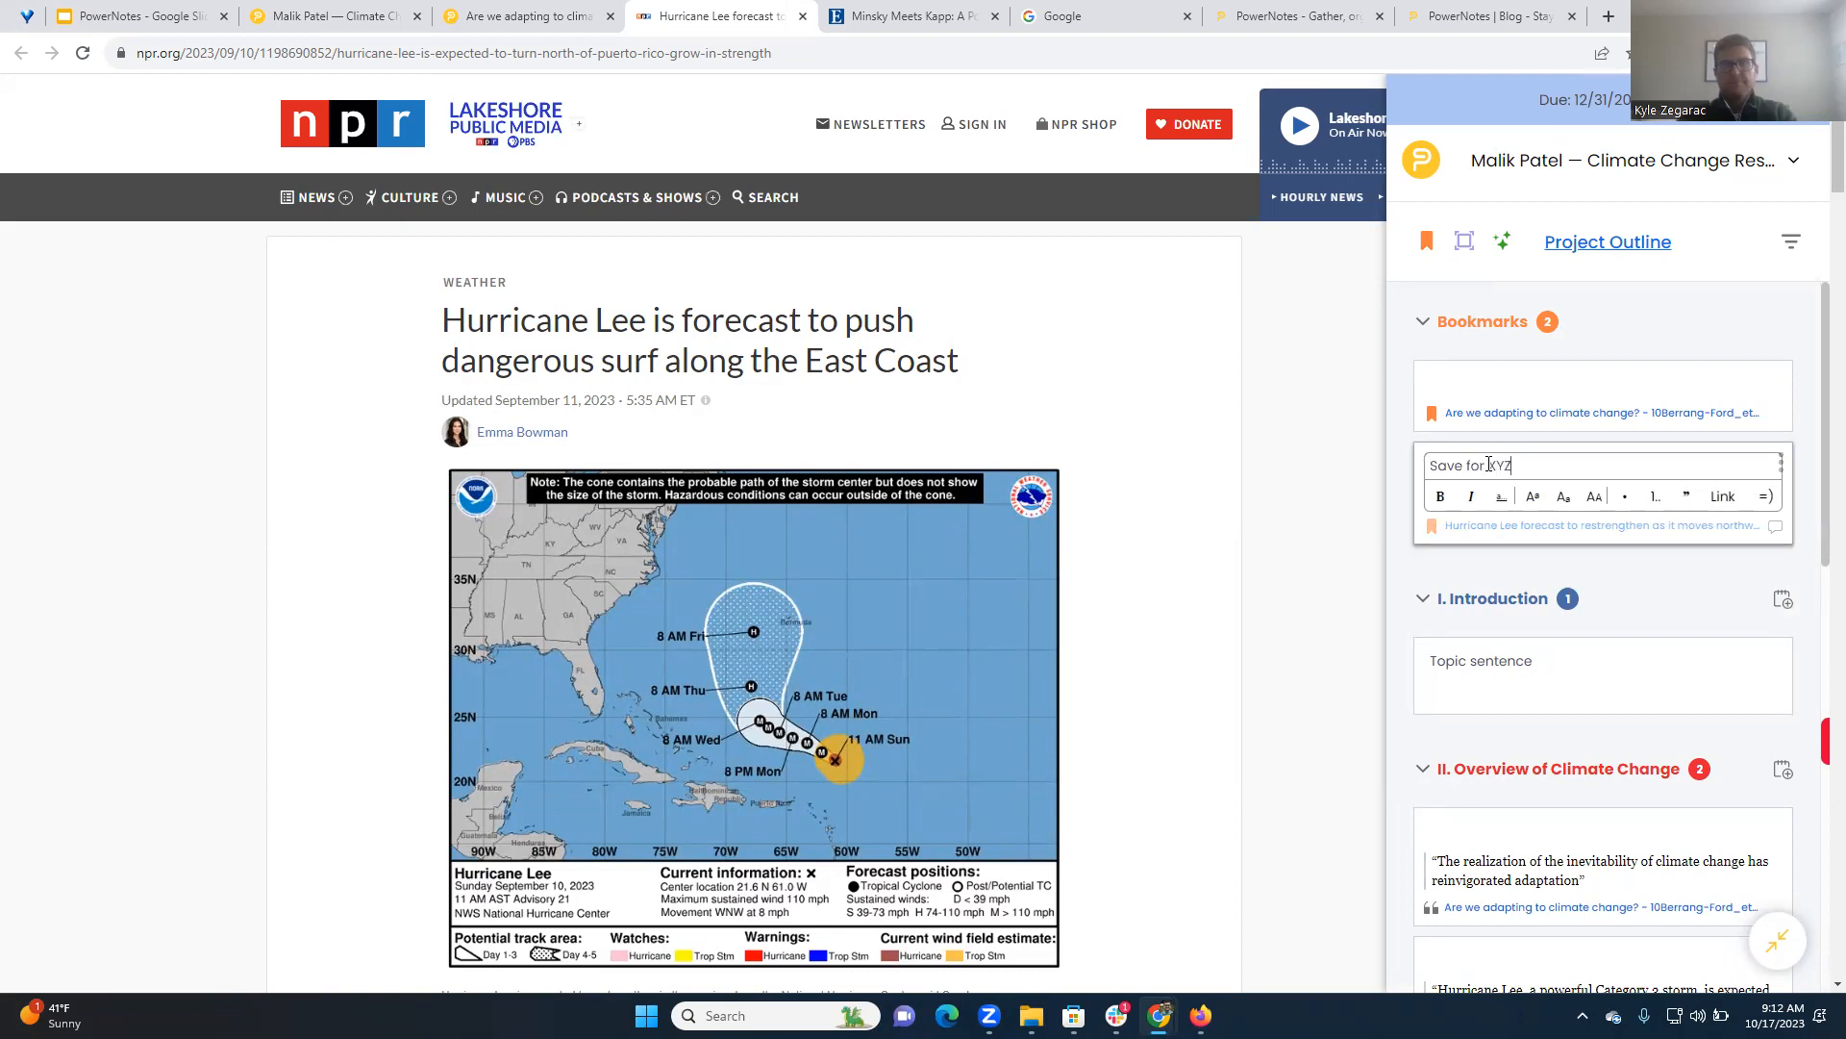
pyautogui.click(1385, 468)
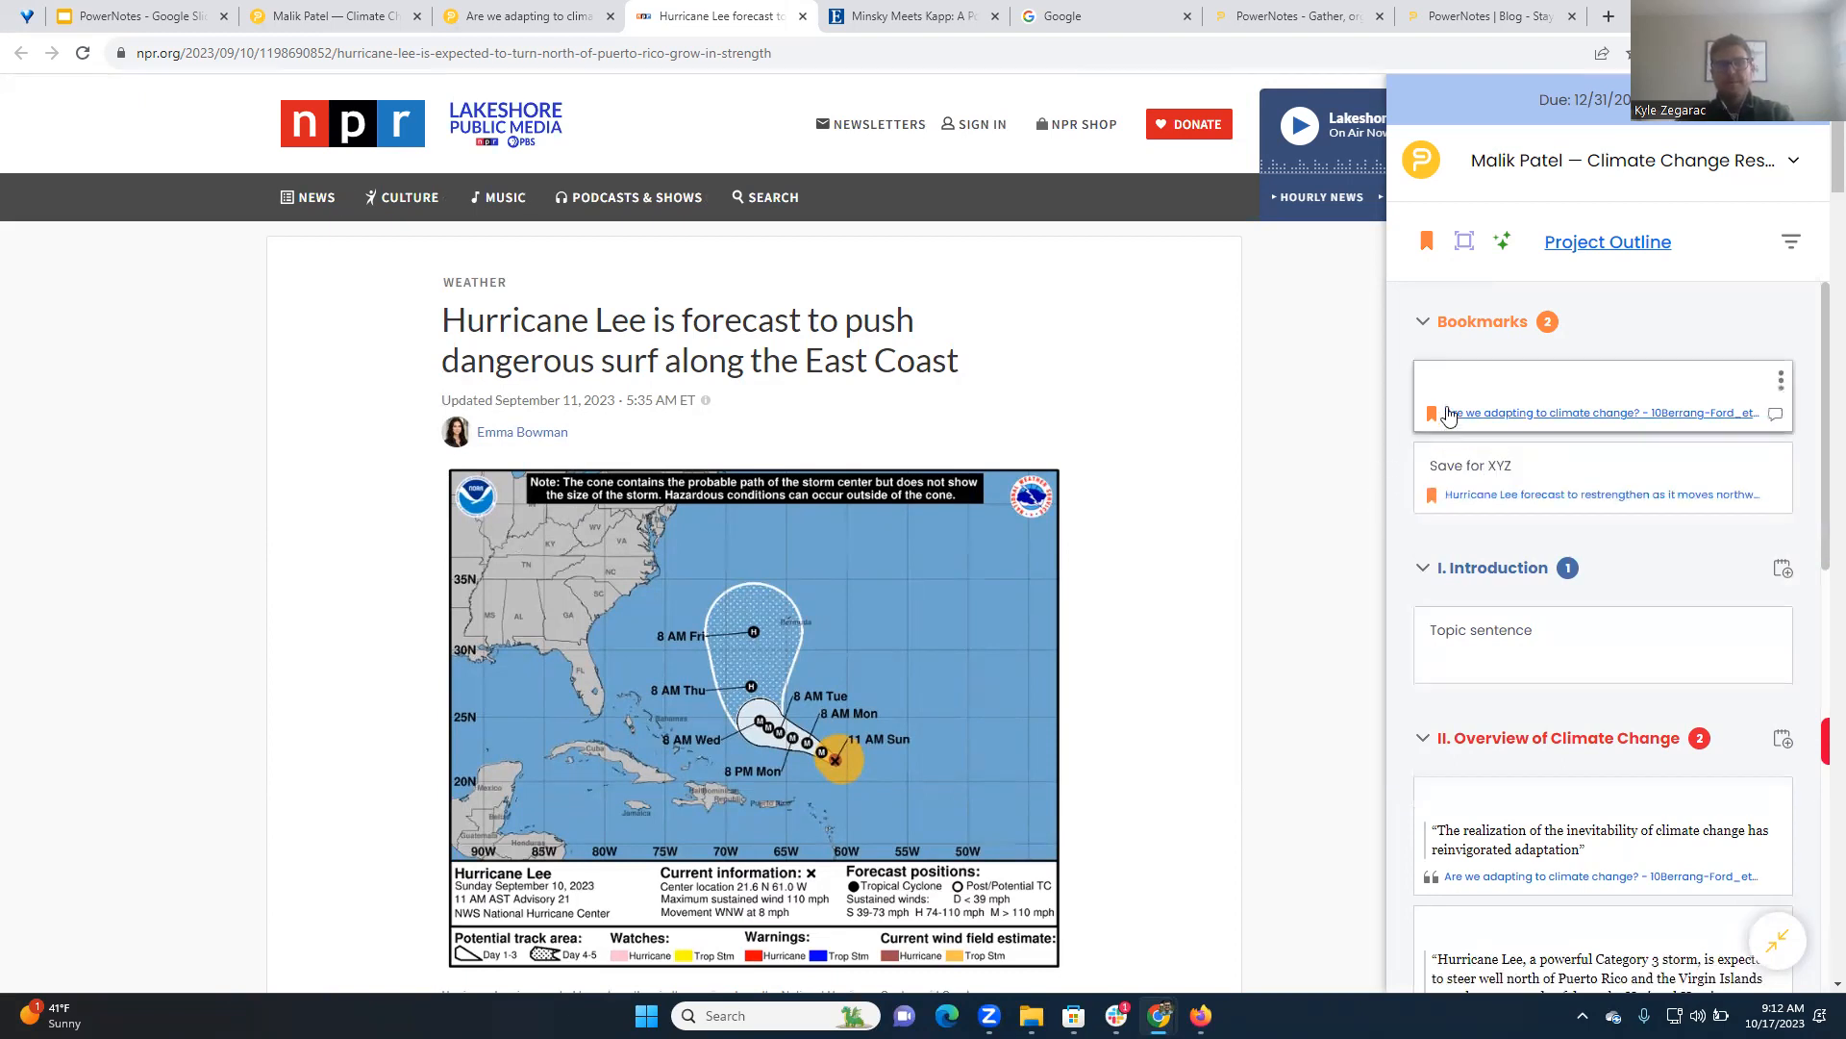
# Save the EBSCO abstract's opening words through "macroeconomic instability" to V. Mitigation Strategies with the note "Find more on this"
pyautogui.click(894, 11)
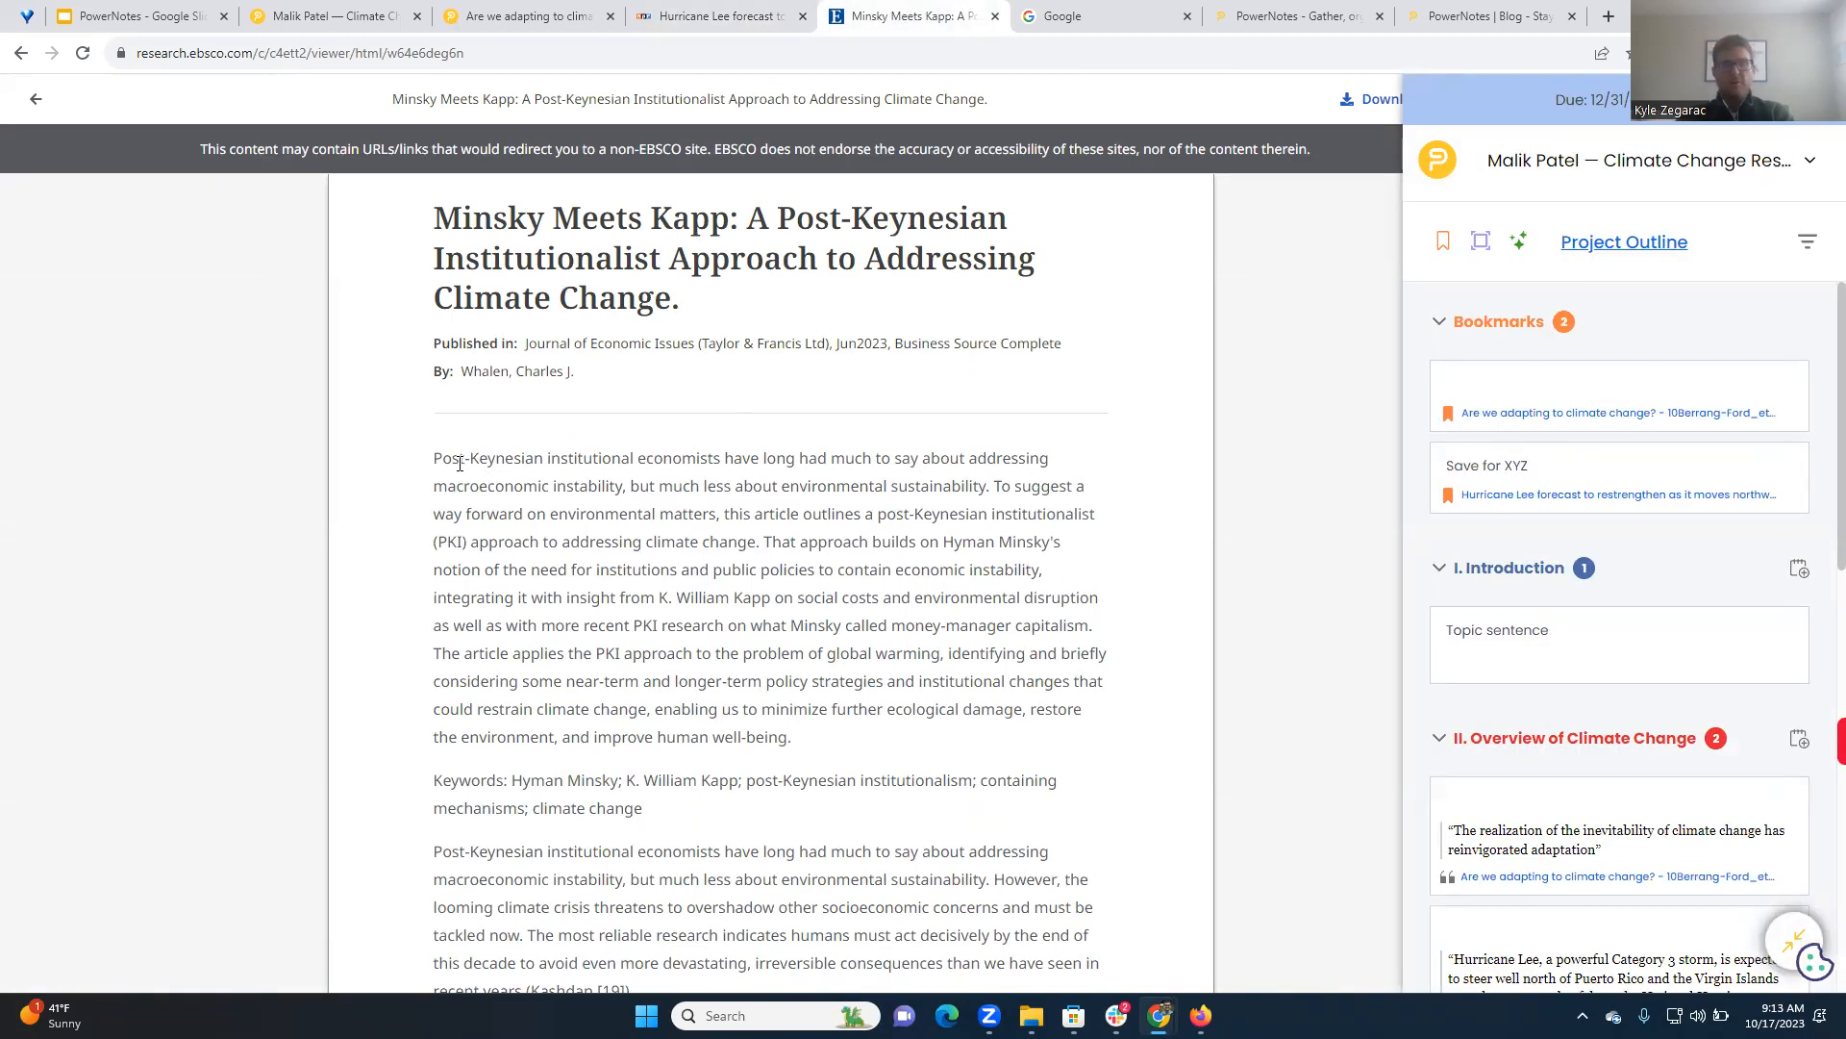
pyautogui.moveTo(433, 460); pyautogui.dragTo(626, 486)
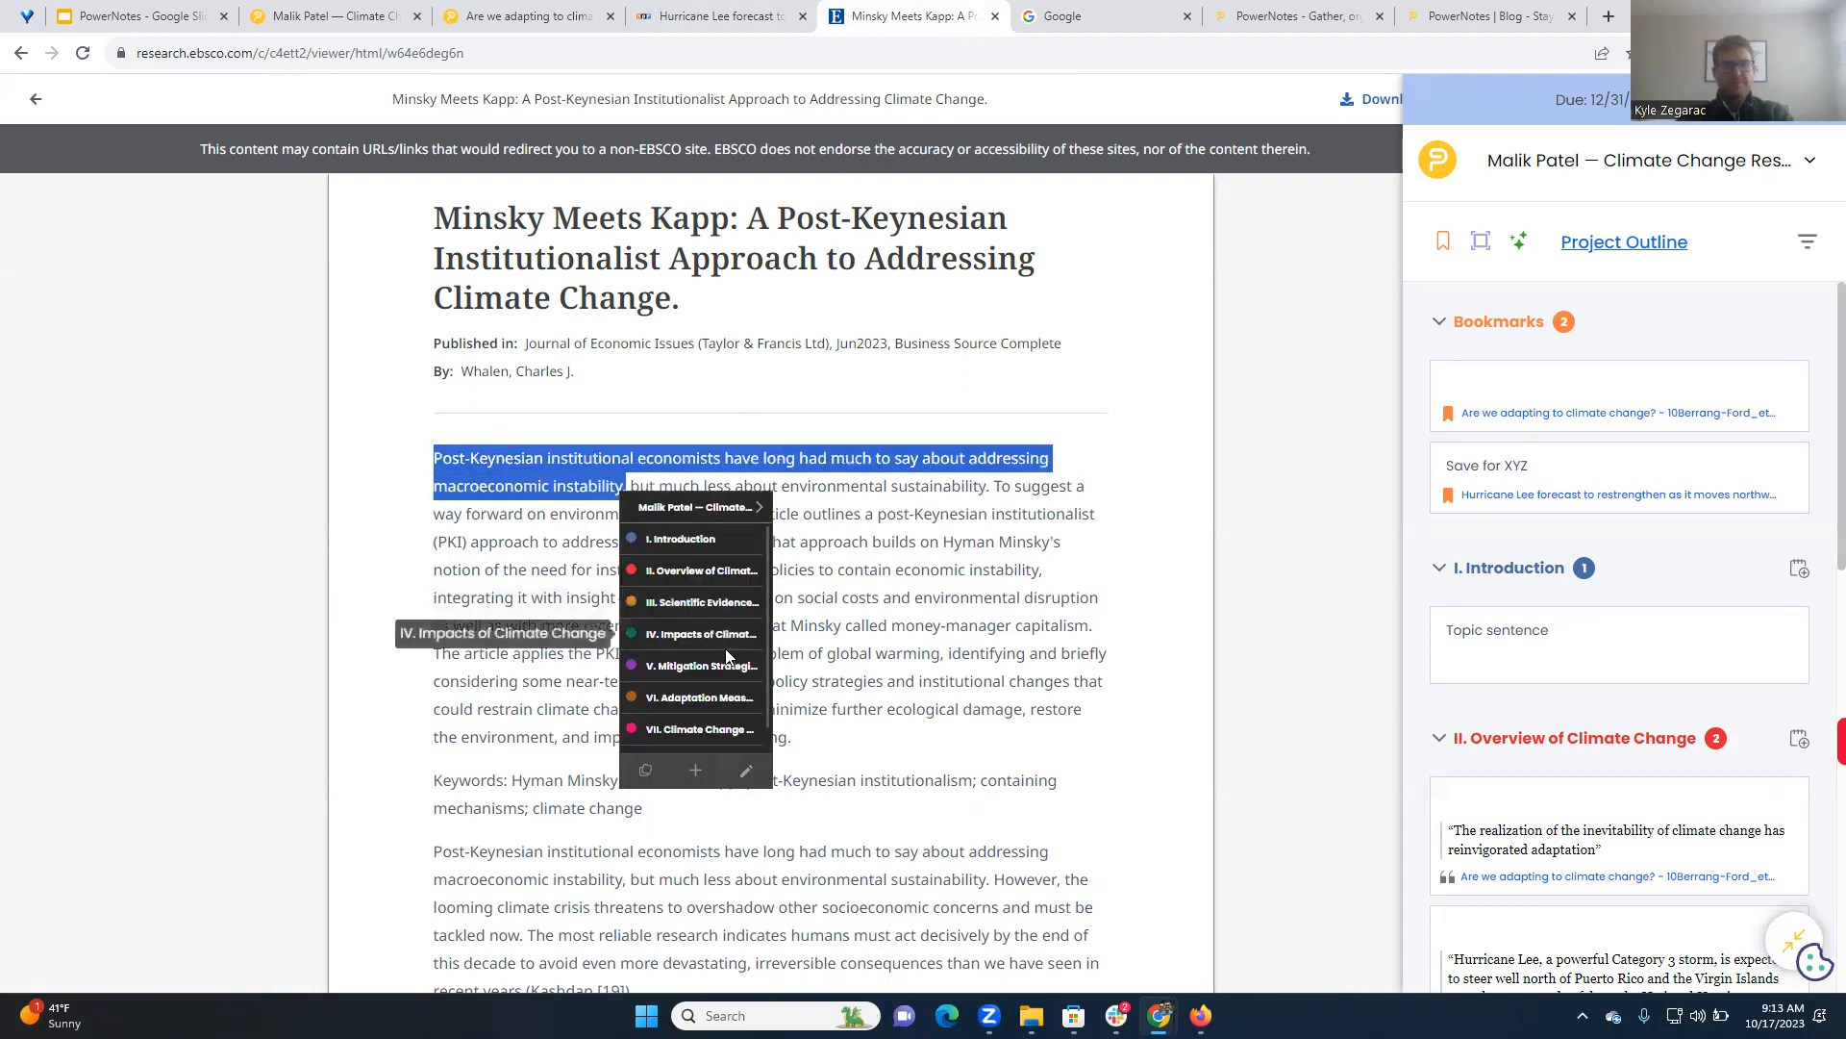
pyautogui.click(727, 663)
pyautogui.write('Find more on this')
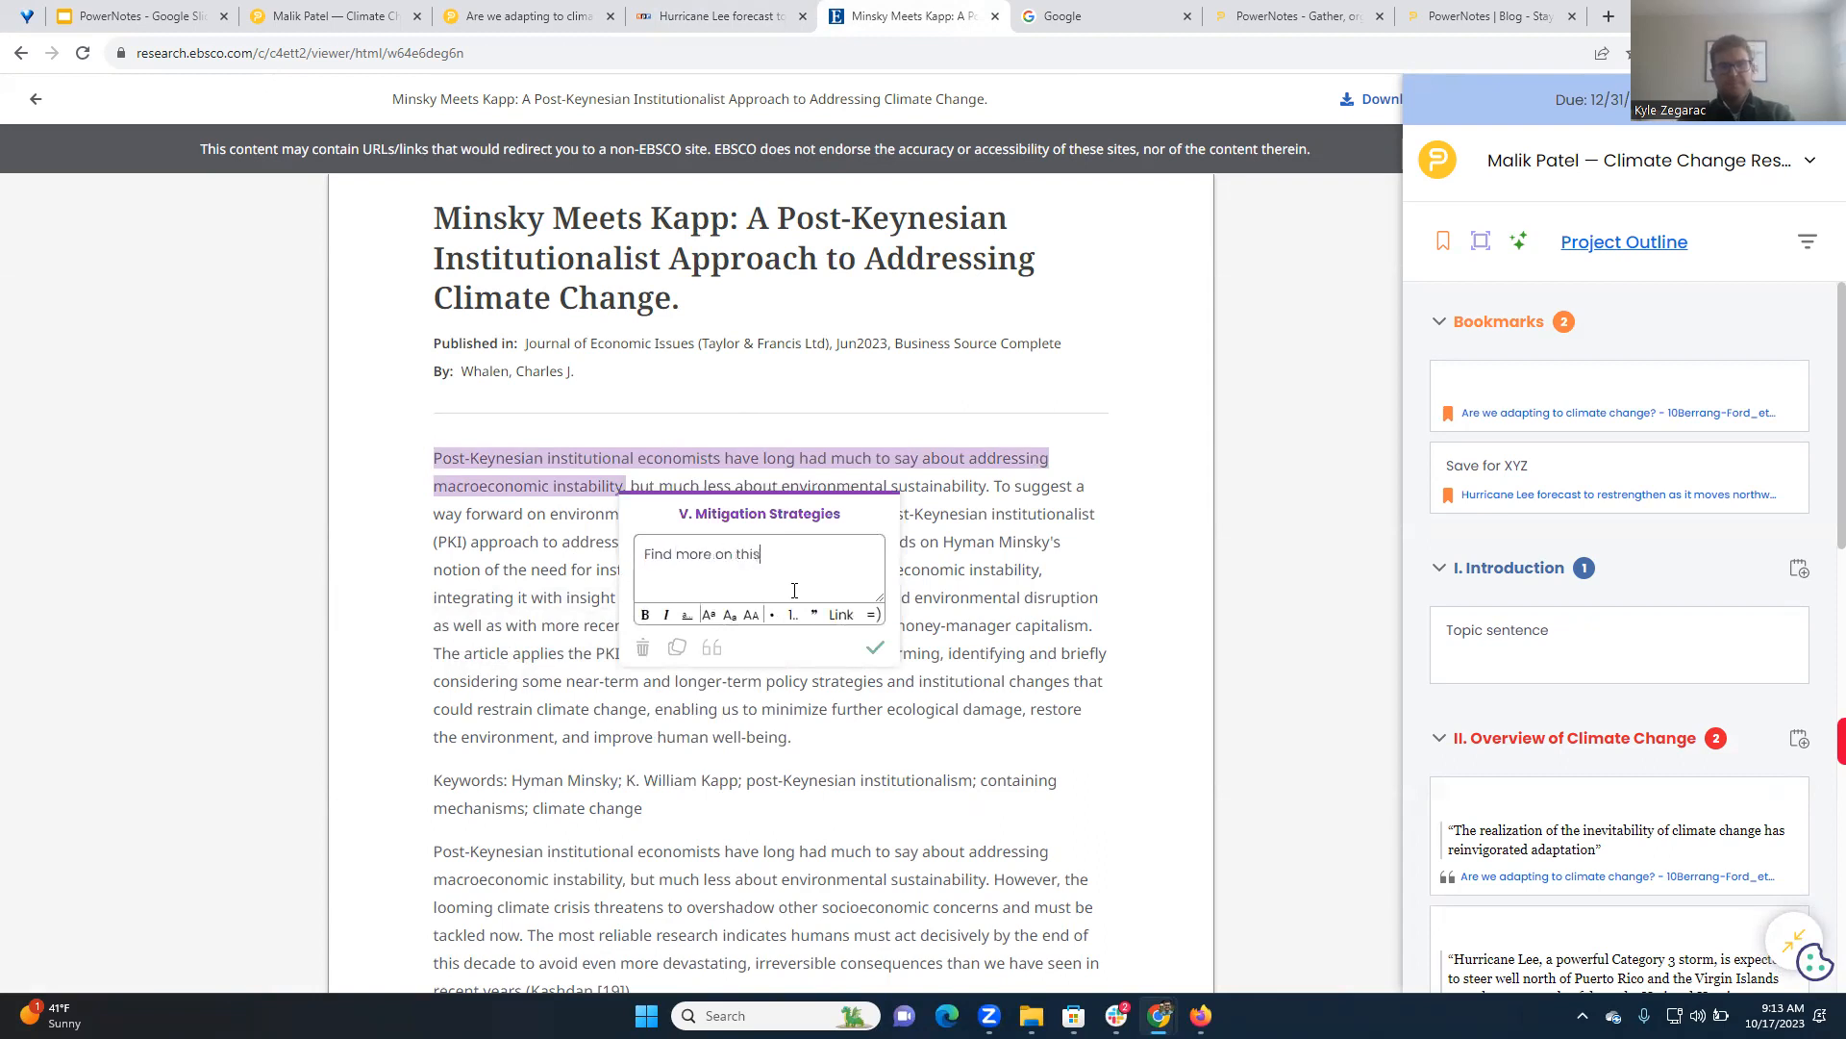
pyautogui.press('Return')
pyautogui.scroll(-6, 1652, 438)
pyautogui.scroll(-1, 1716, 712)
# With the PowerNotes sidebar collapsed, bring up the topic list for another abstract passage, dismiss it and restore the sidebar
pyautogui.click(1794, 937)
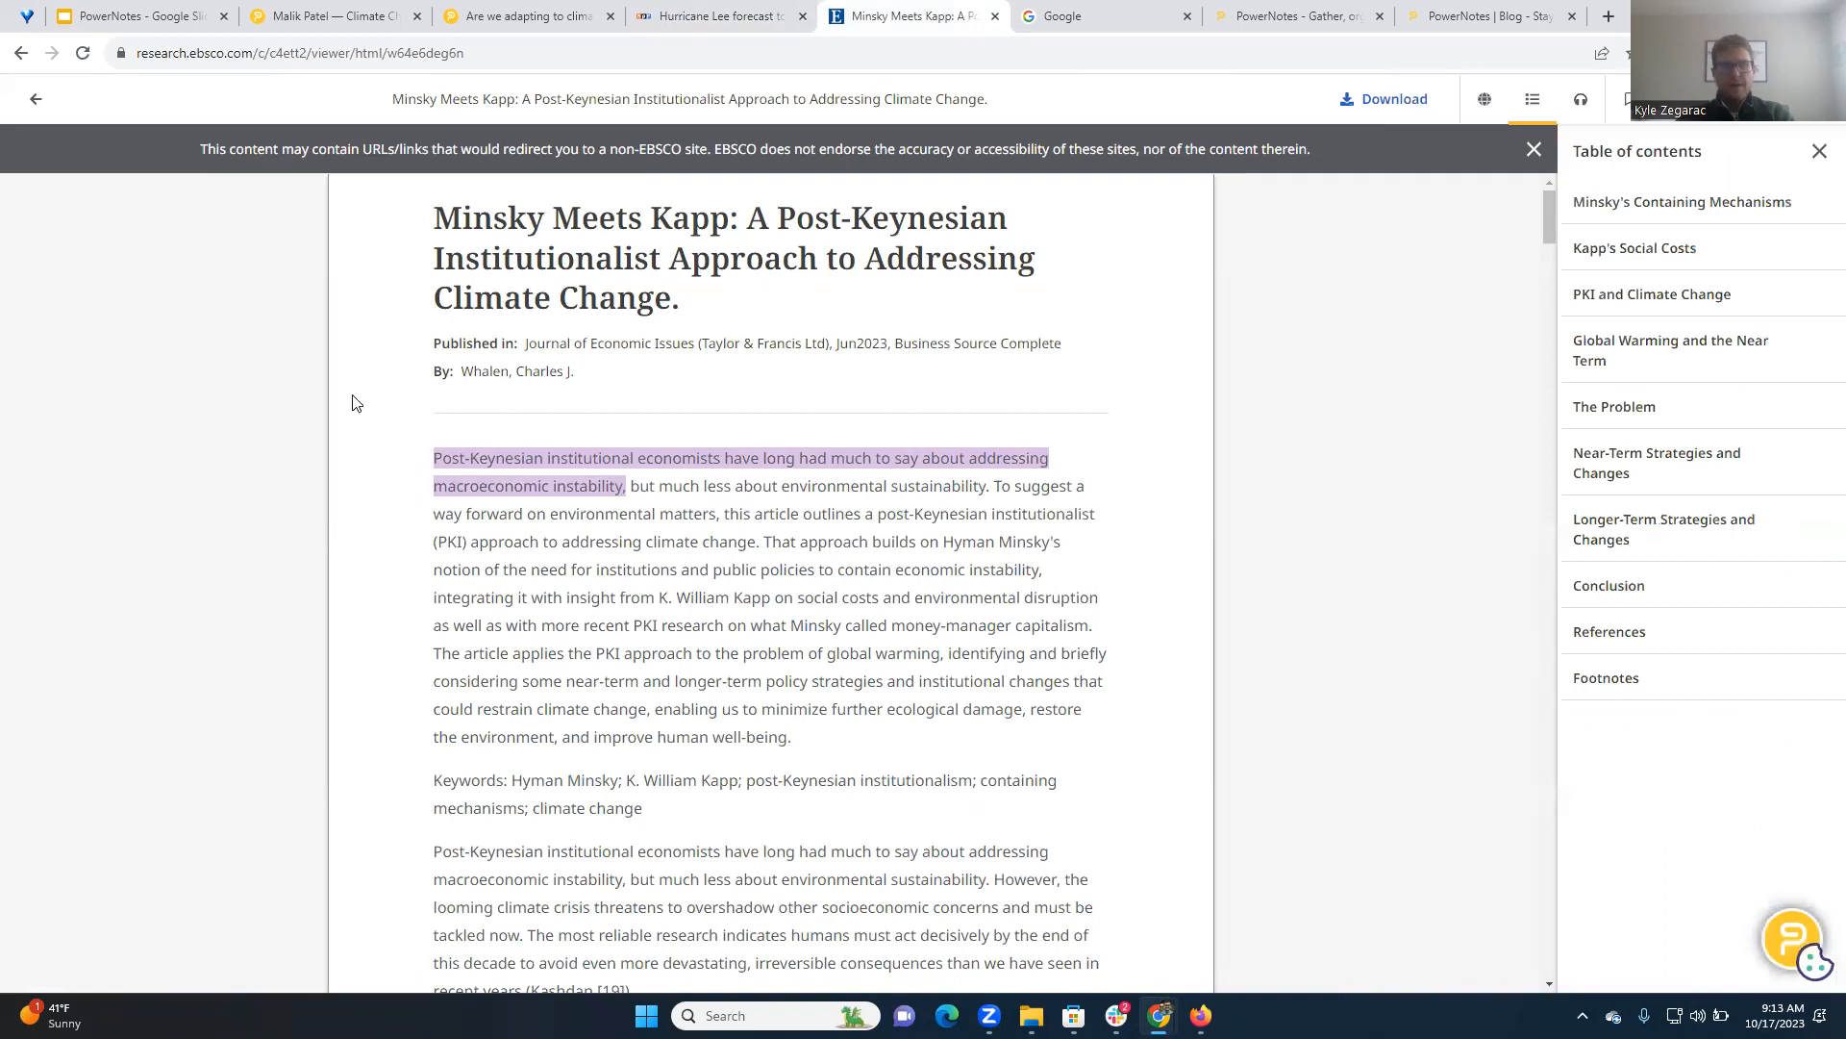
pyautogui.moveTo(540, 626); pyautogui.dragTo(700, 678)
pyautogui.click(947, 771)
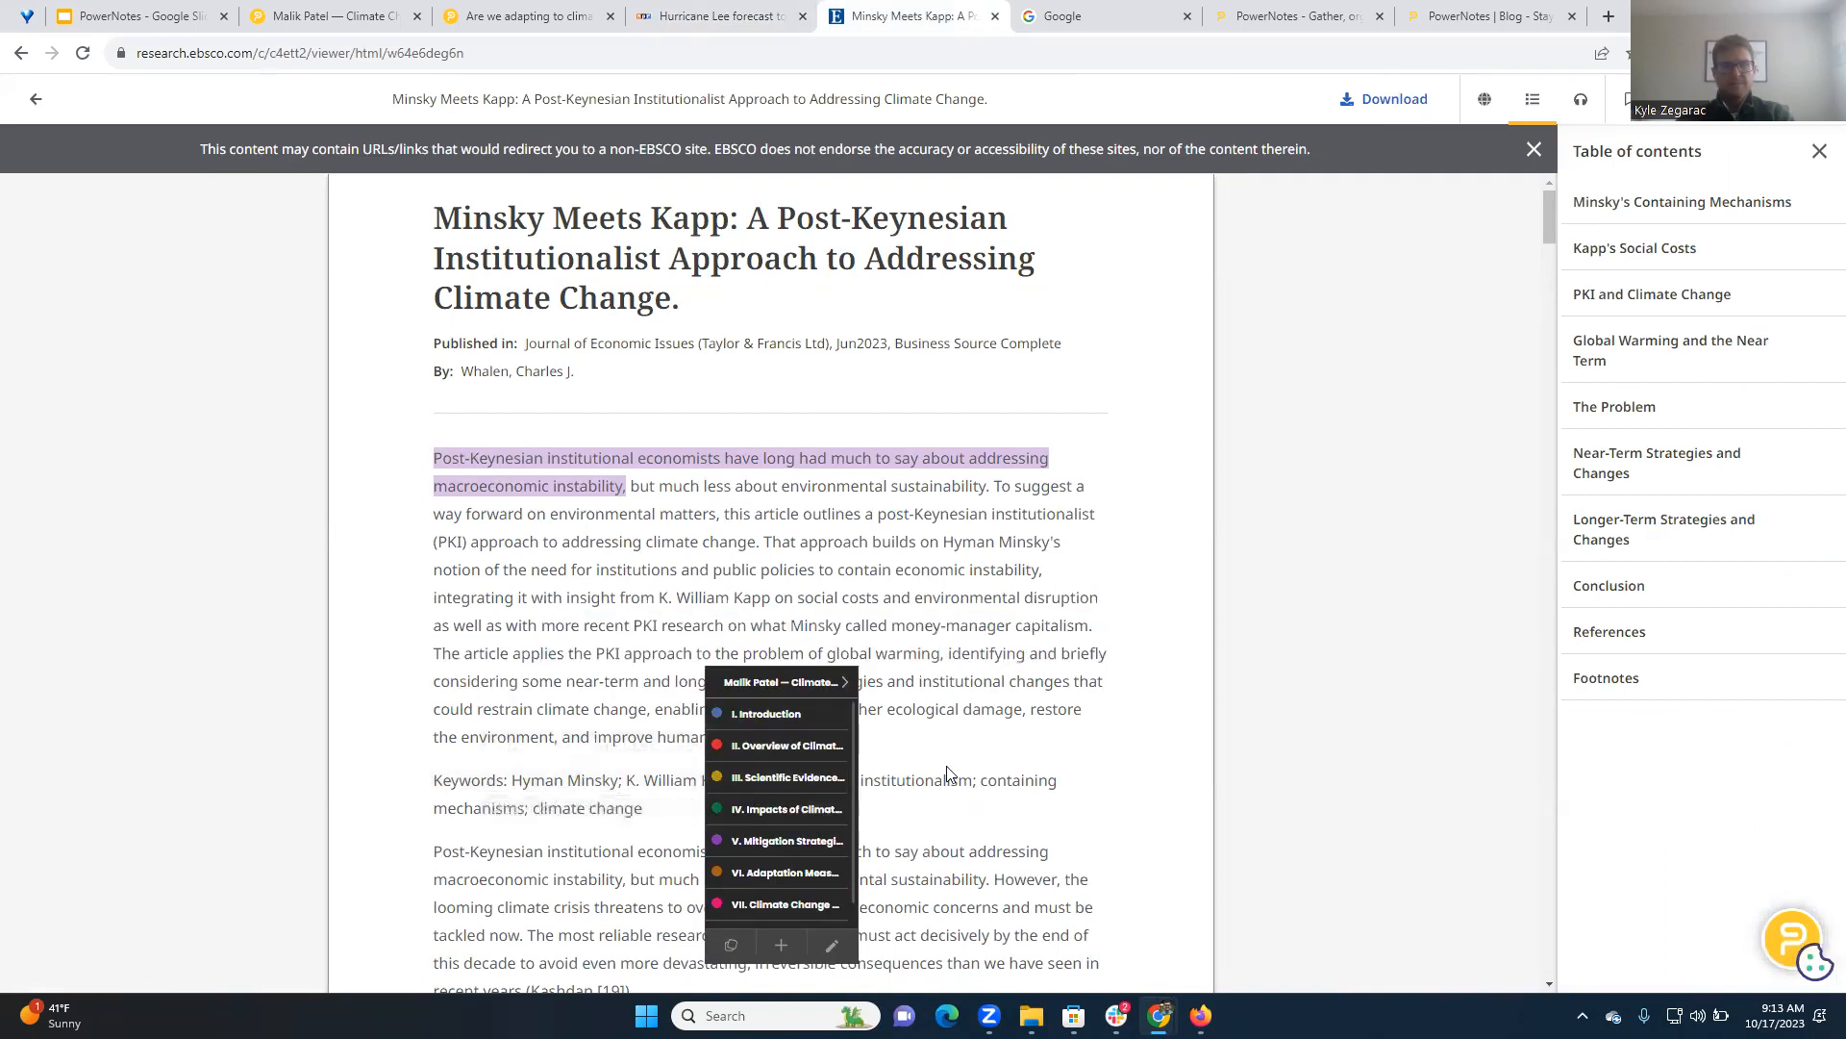
pyautogui.click(1794, 938)
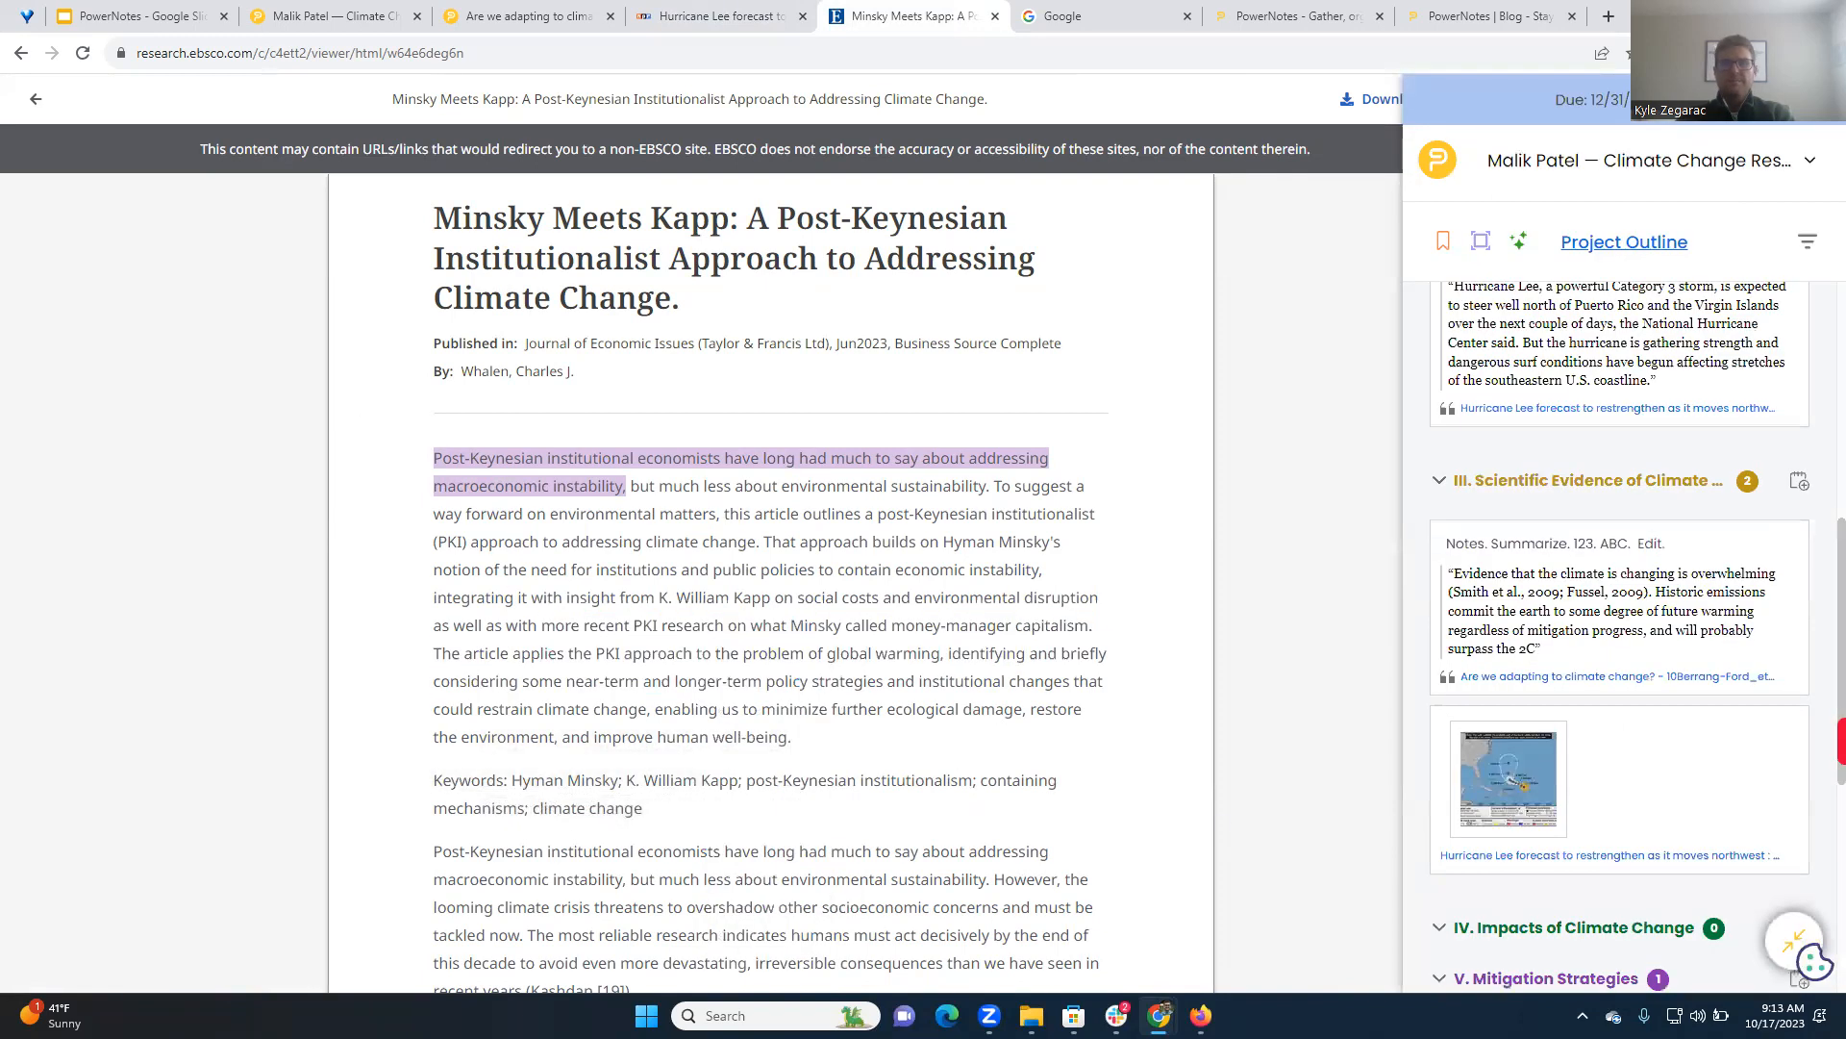
# View the PowerNotes extension's enable, help and settings options, and close them
pyautogui.click(1698, 54)
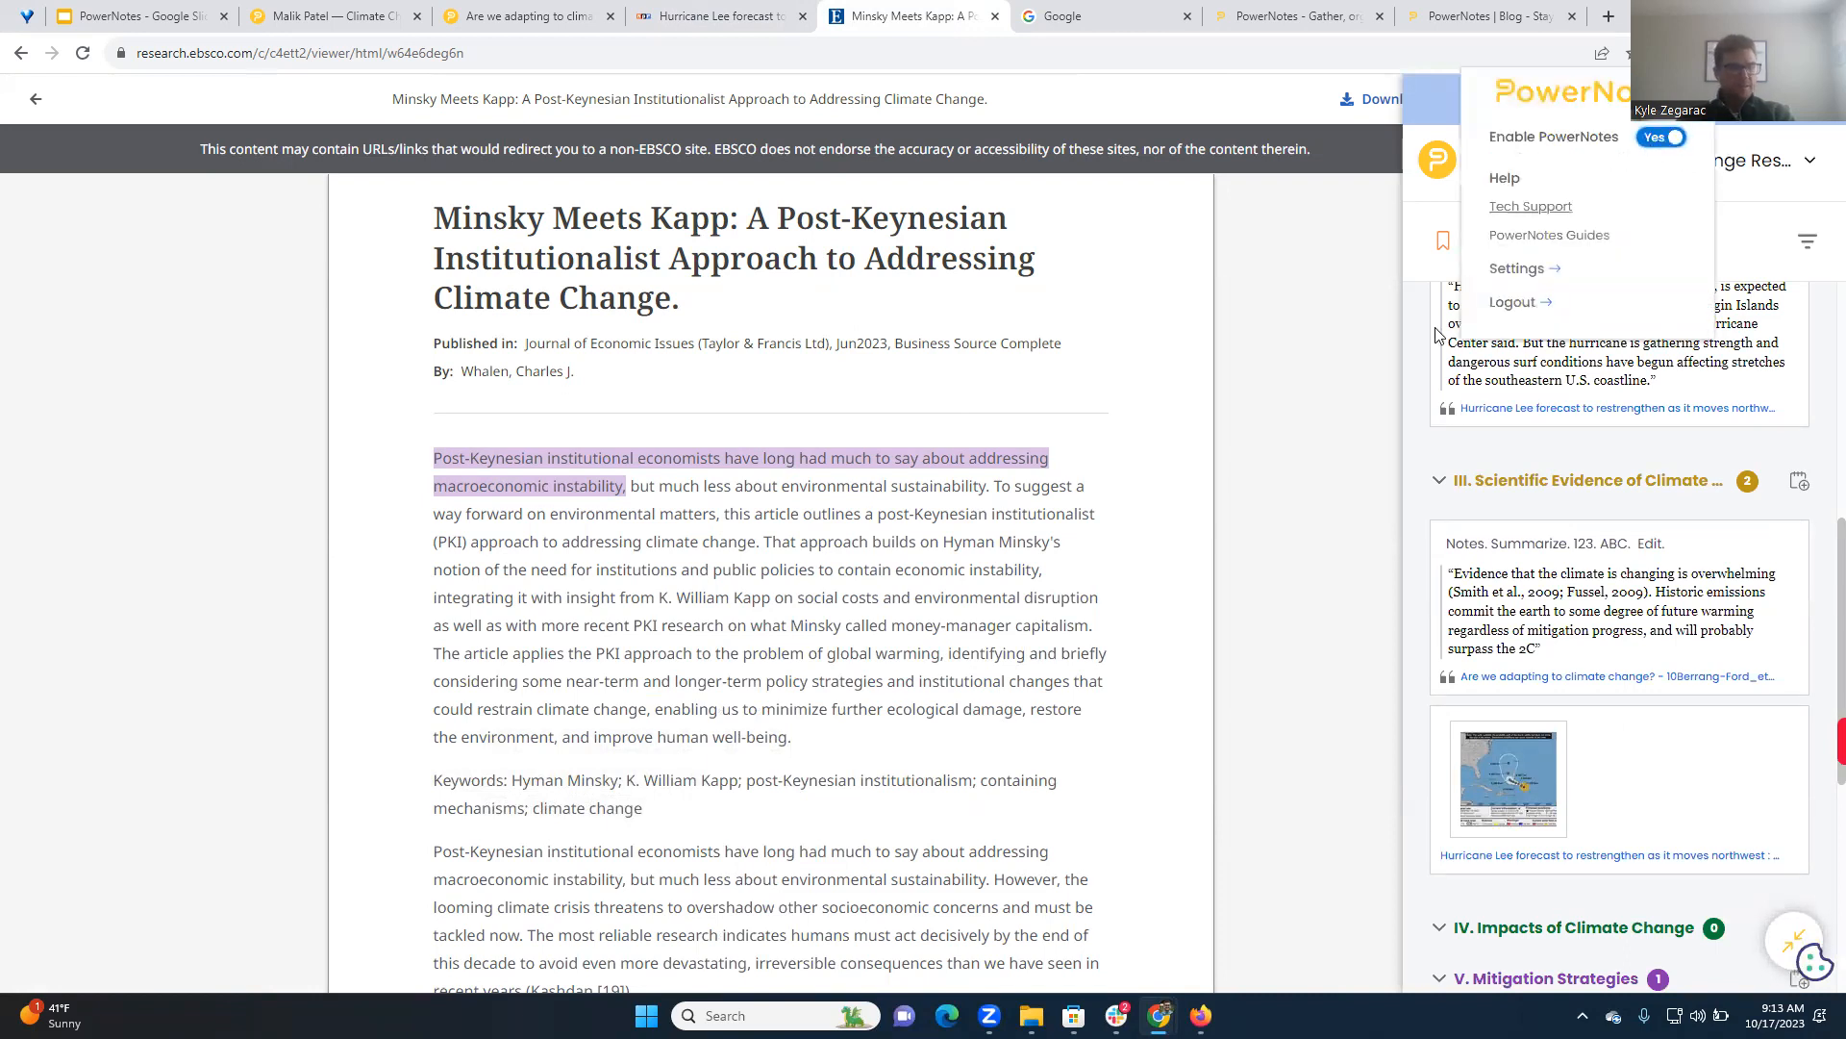
pyautogui.click(1325, 287)
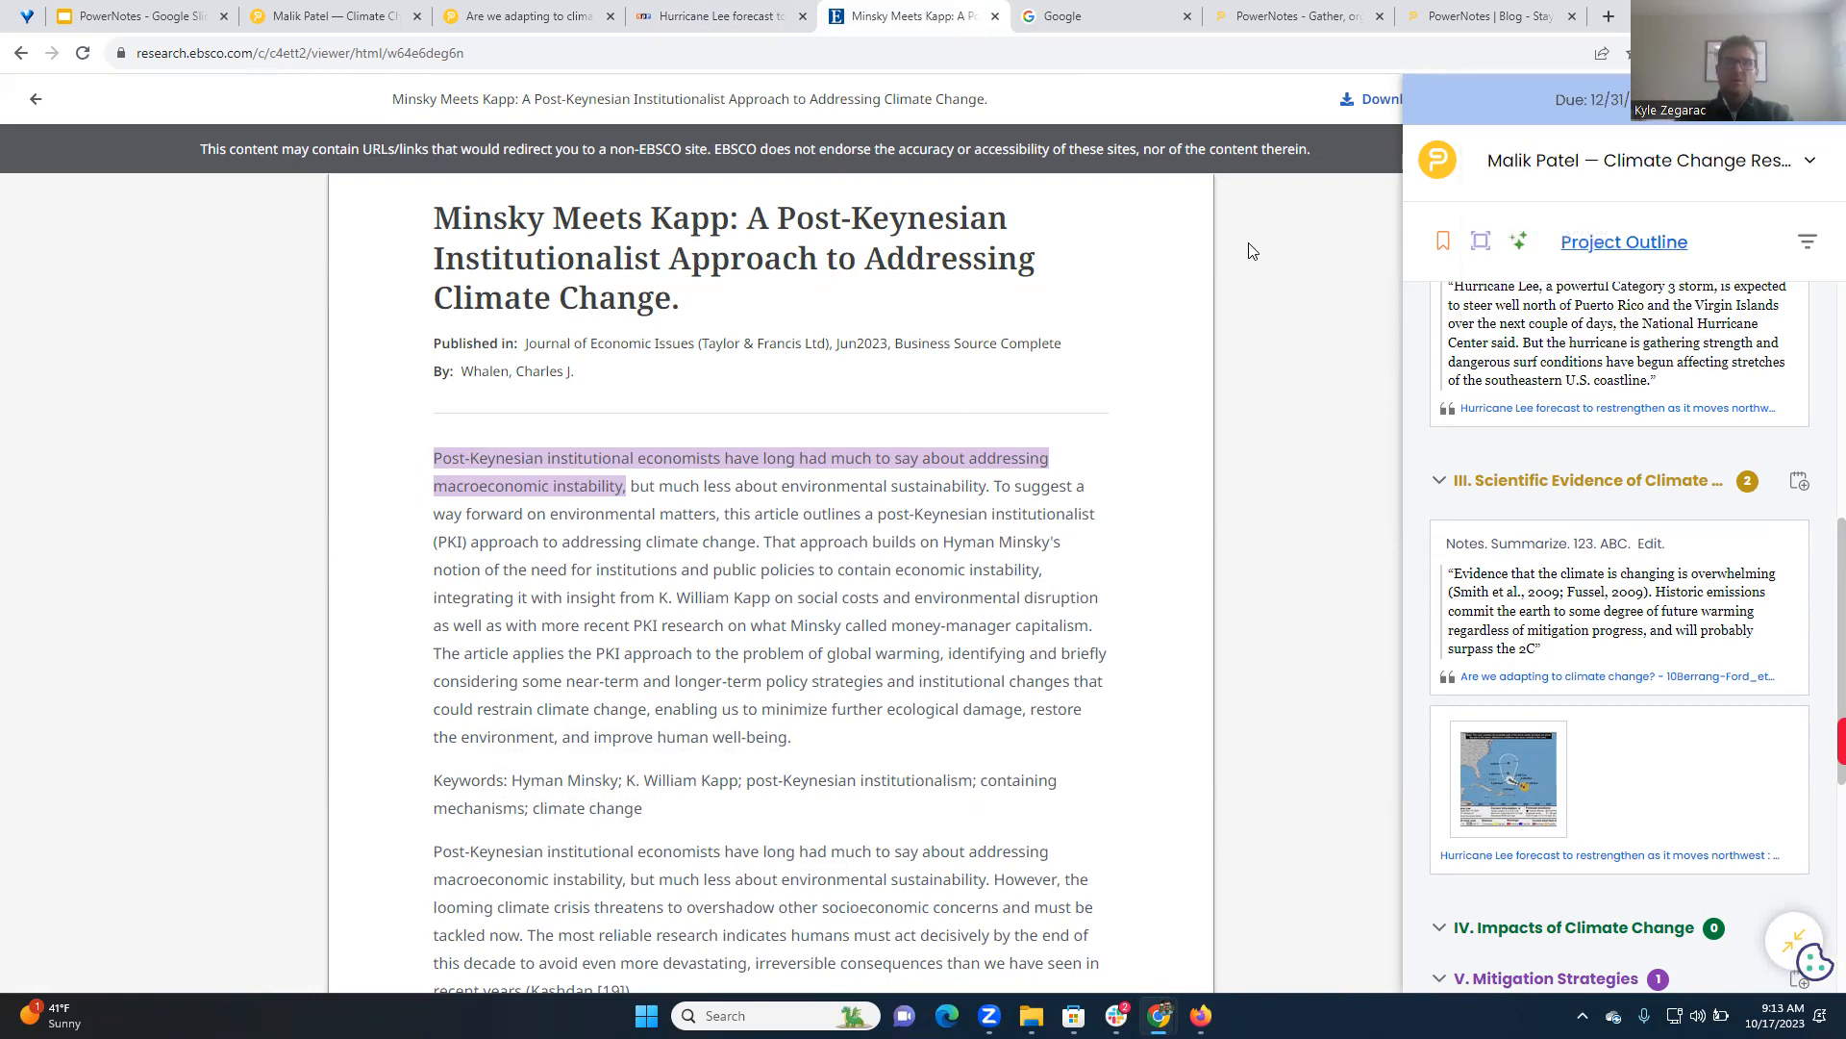
# Search Google for "climate change" and collapse the PowerNotes sidebar over the results page
pyautogui.click(1057, 12)
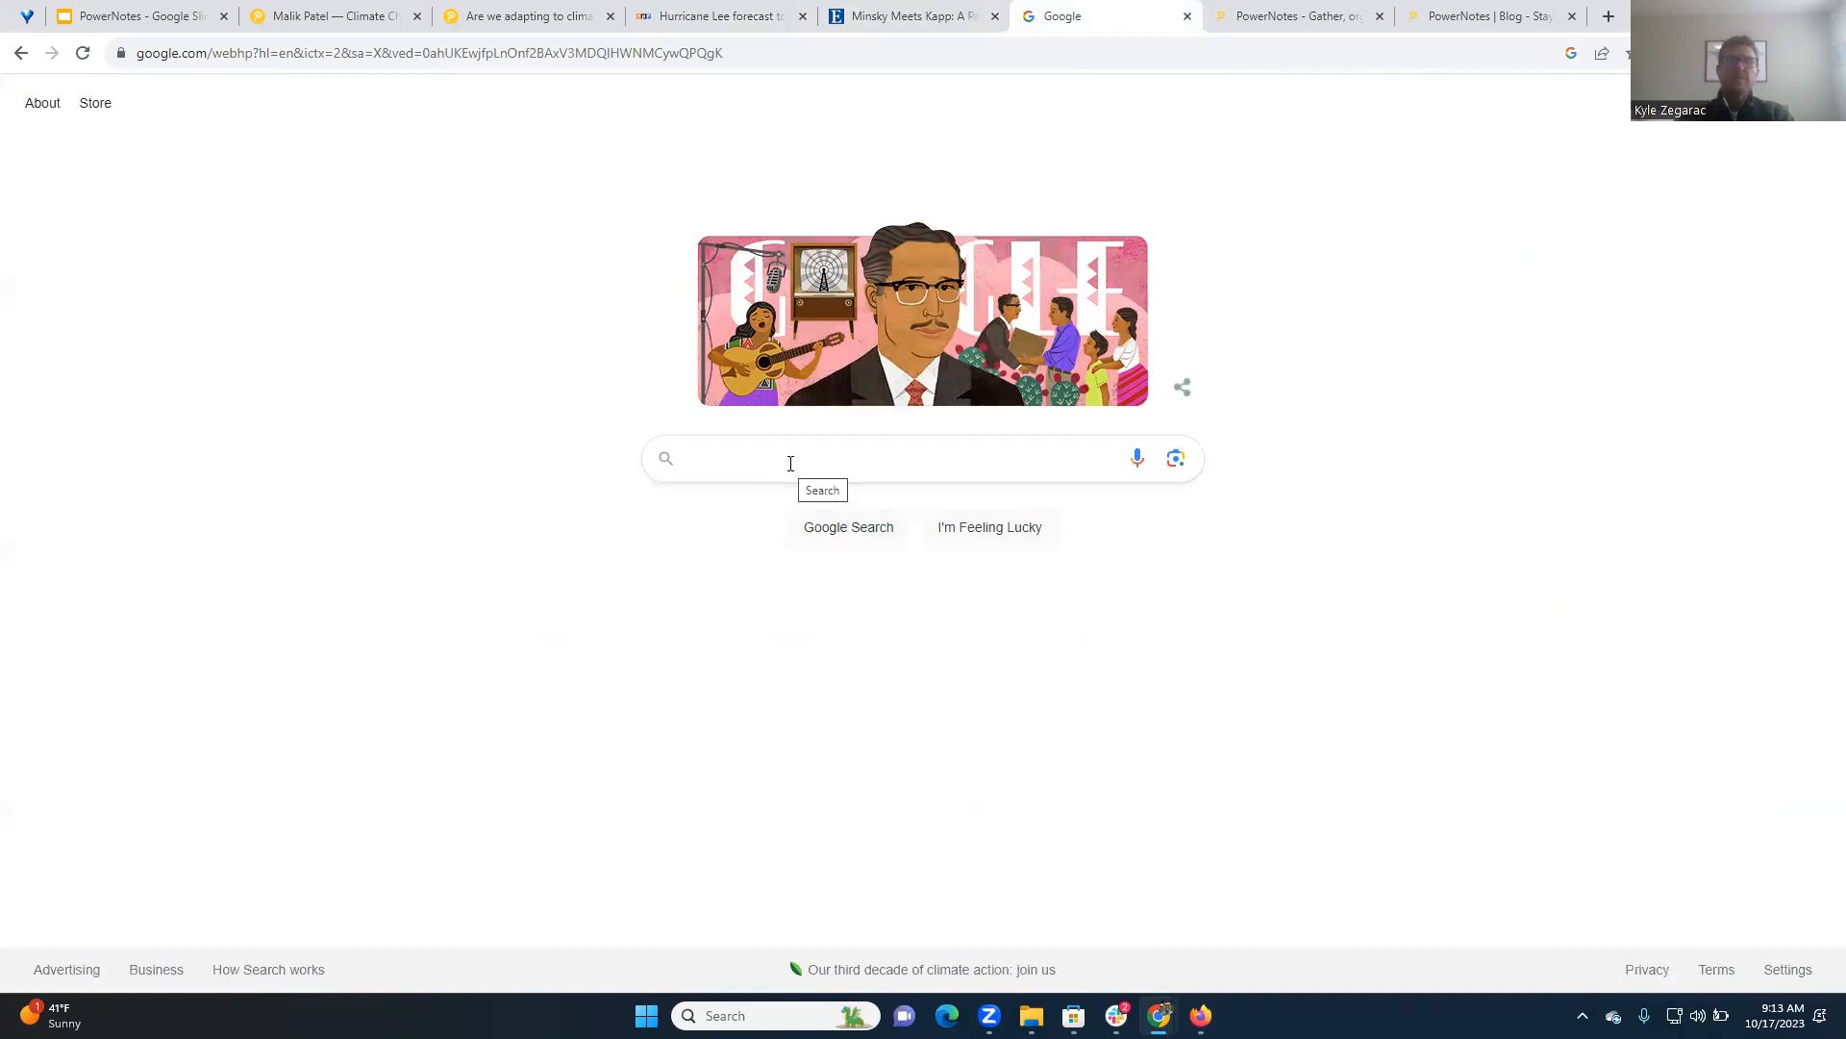
pyautogui.write('climate change')
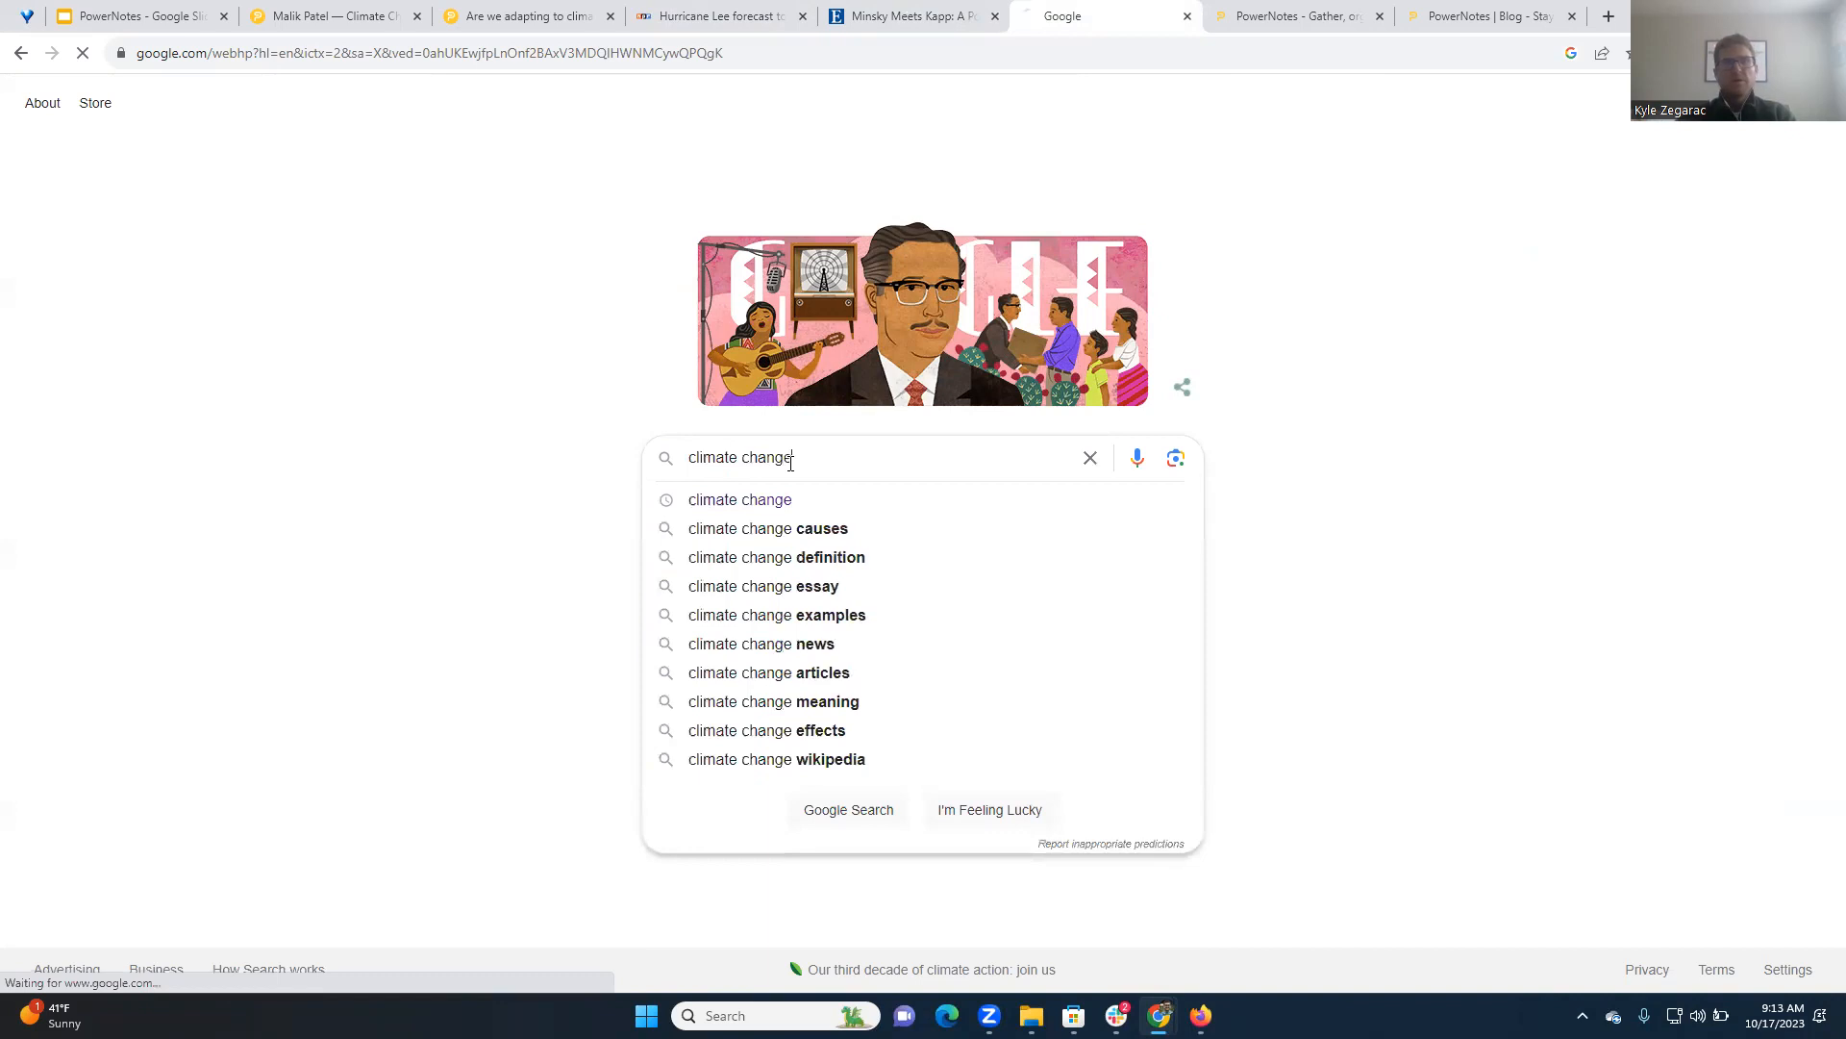
pyautogui.press('Return')
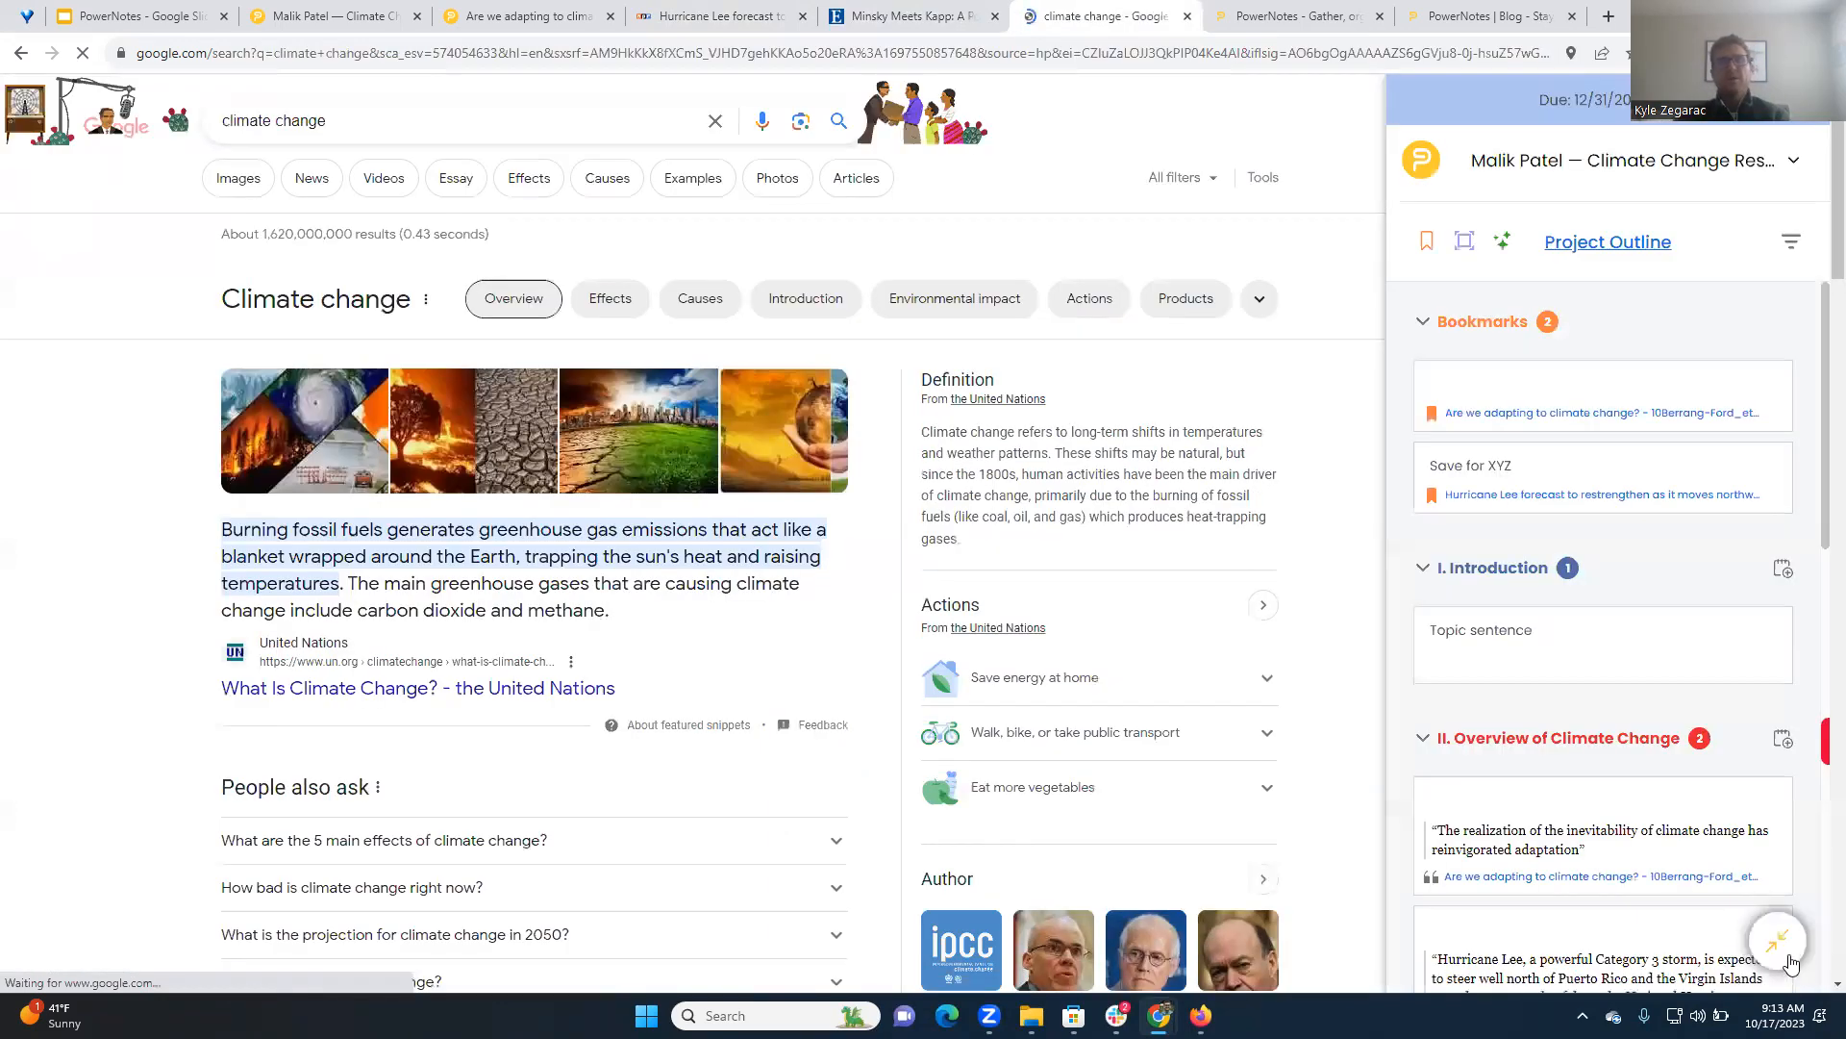
pyautogui.click(1780, 950)
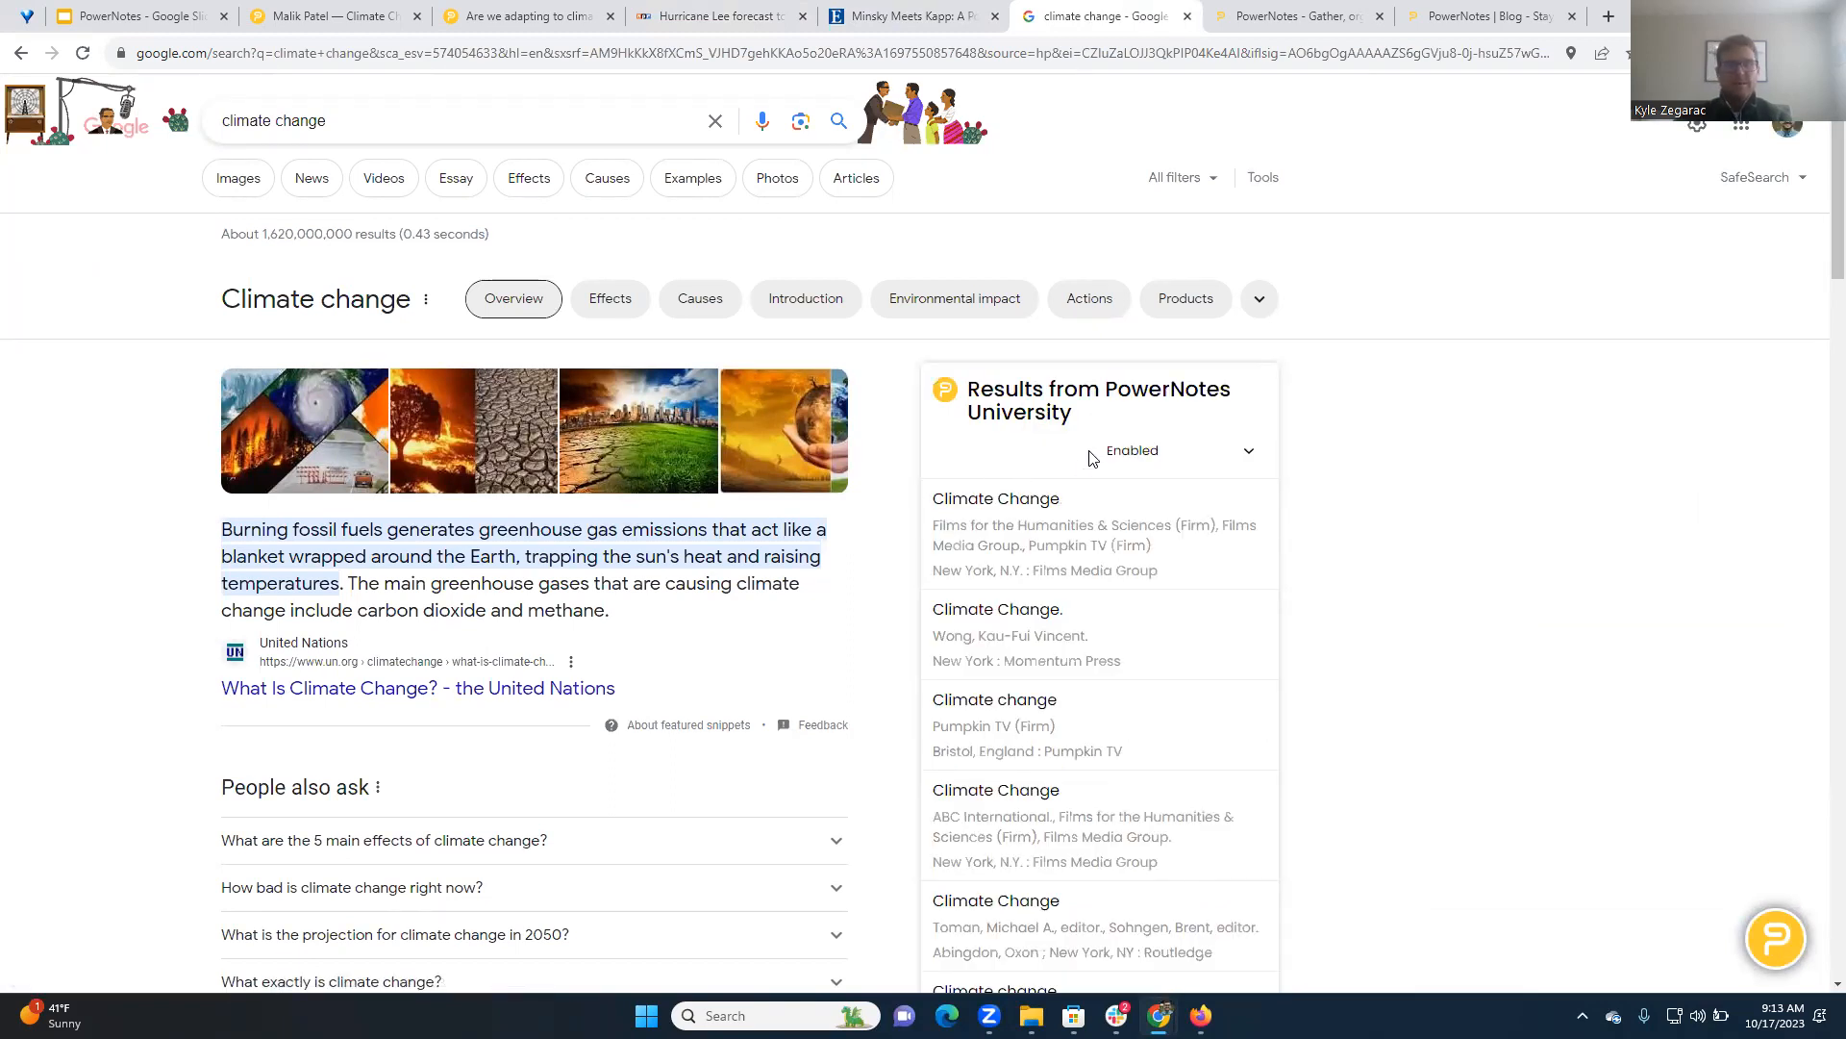
# Examine the PowerNotes University library results shown alongside the Google results
pyautogui.moveTo(1083, 421); pyautogui.dragTo(971, 392)
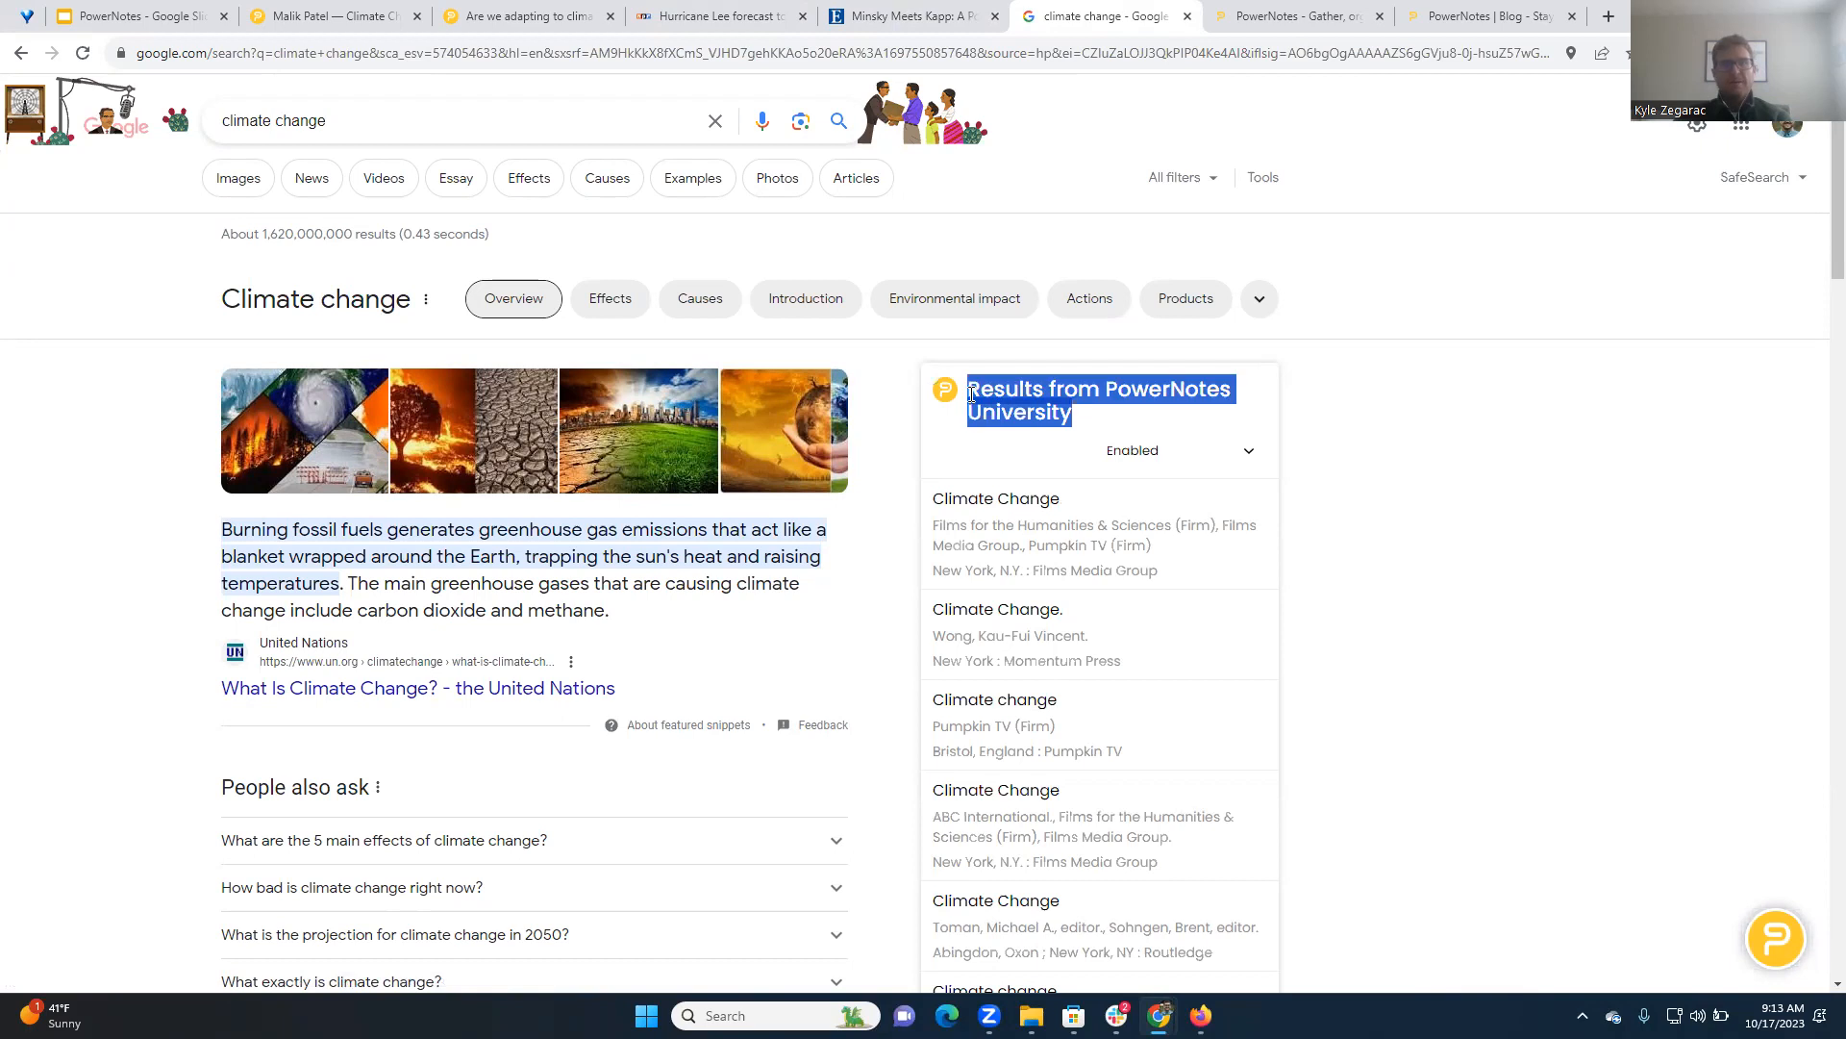
pyautogui.click(1106, 413)
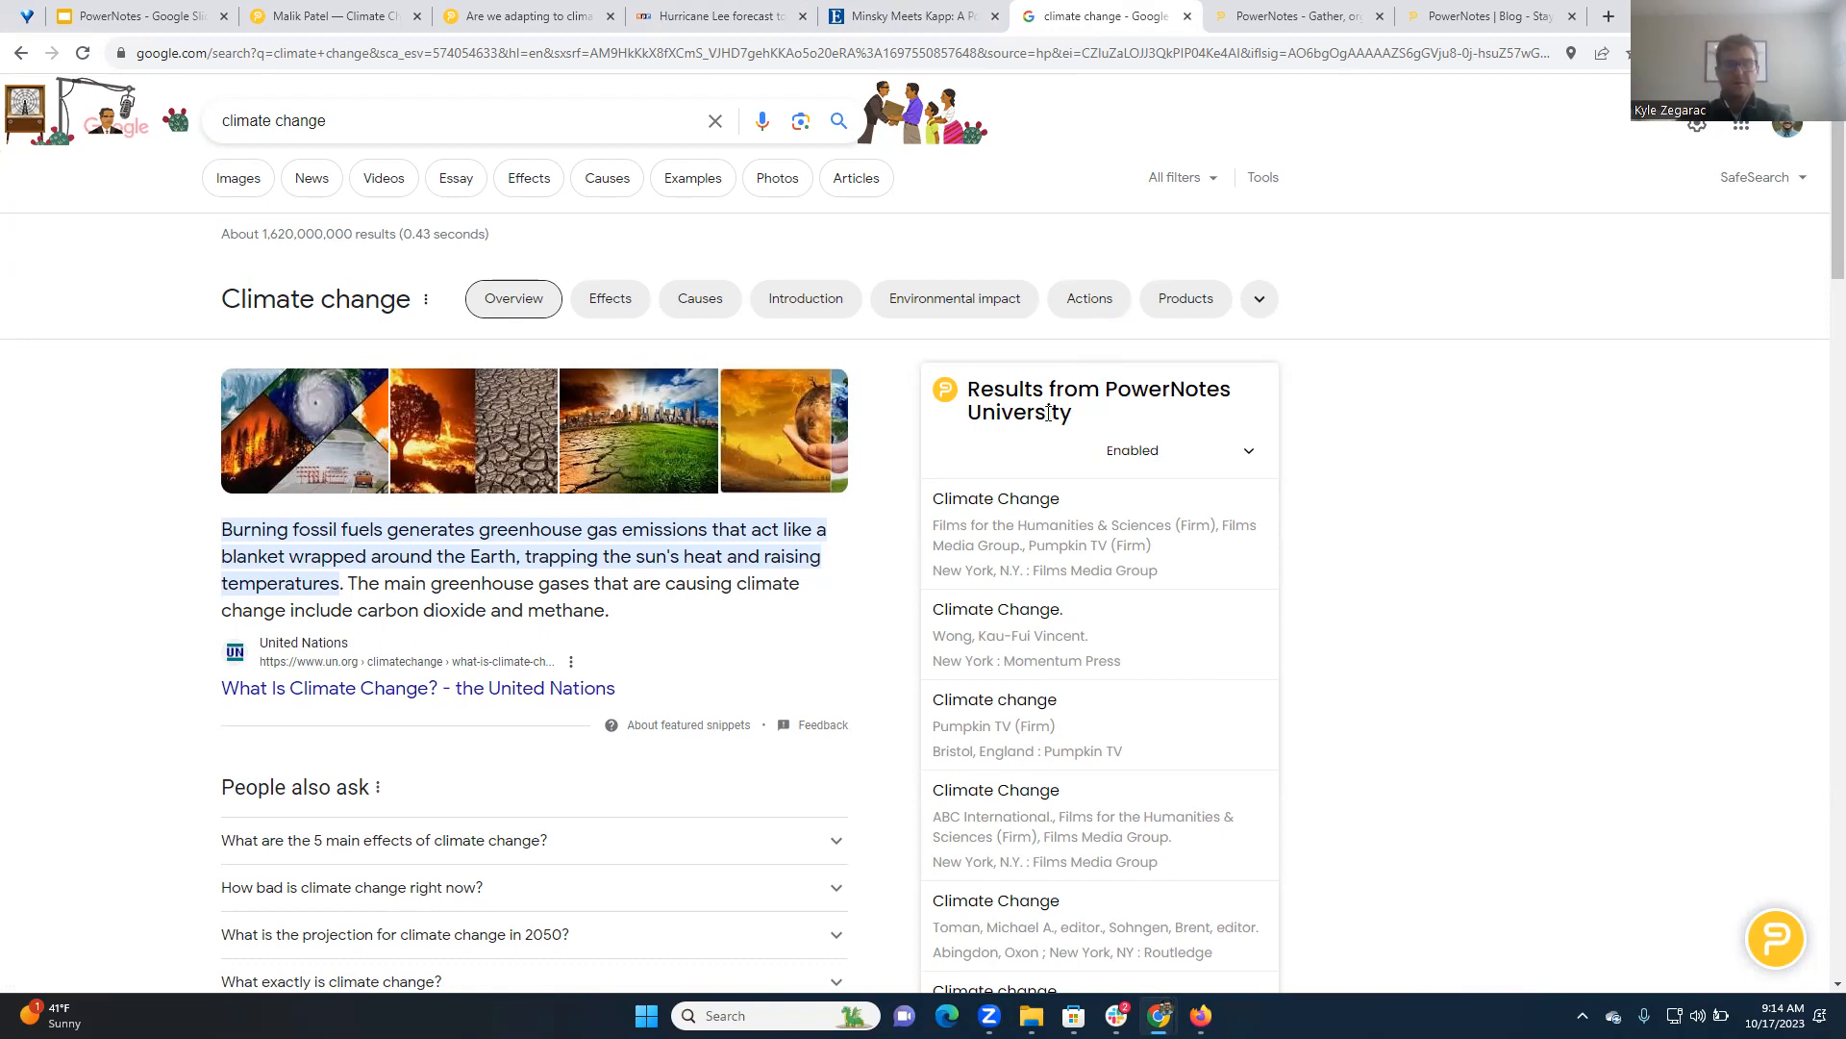
pyautogui.scroll(-4, 1108, 476)
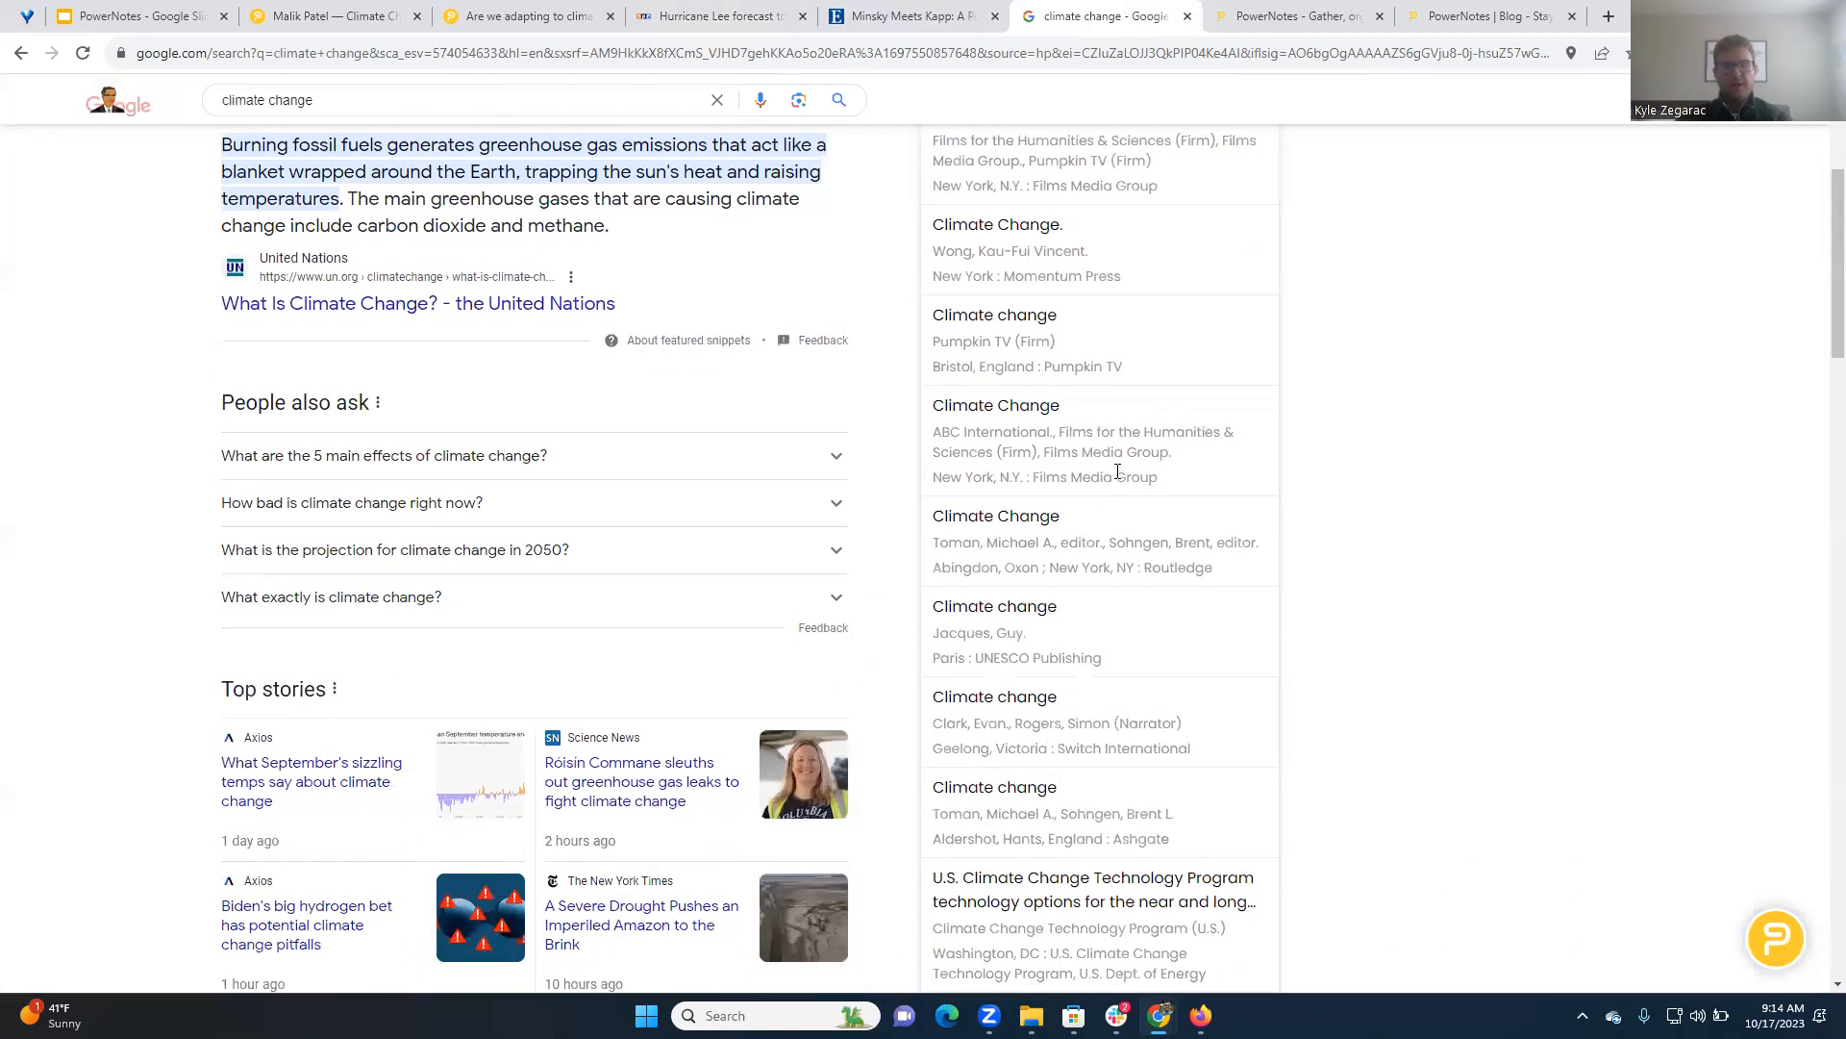
pyautogui.scroll(3, 1118, 471)
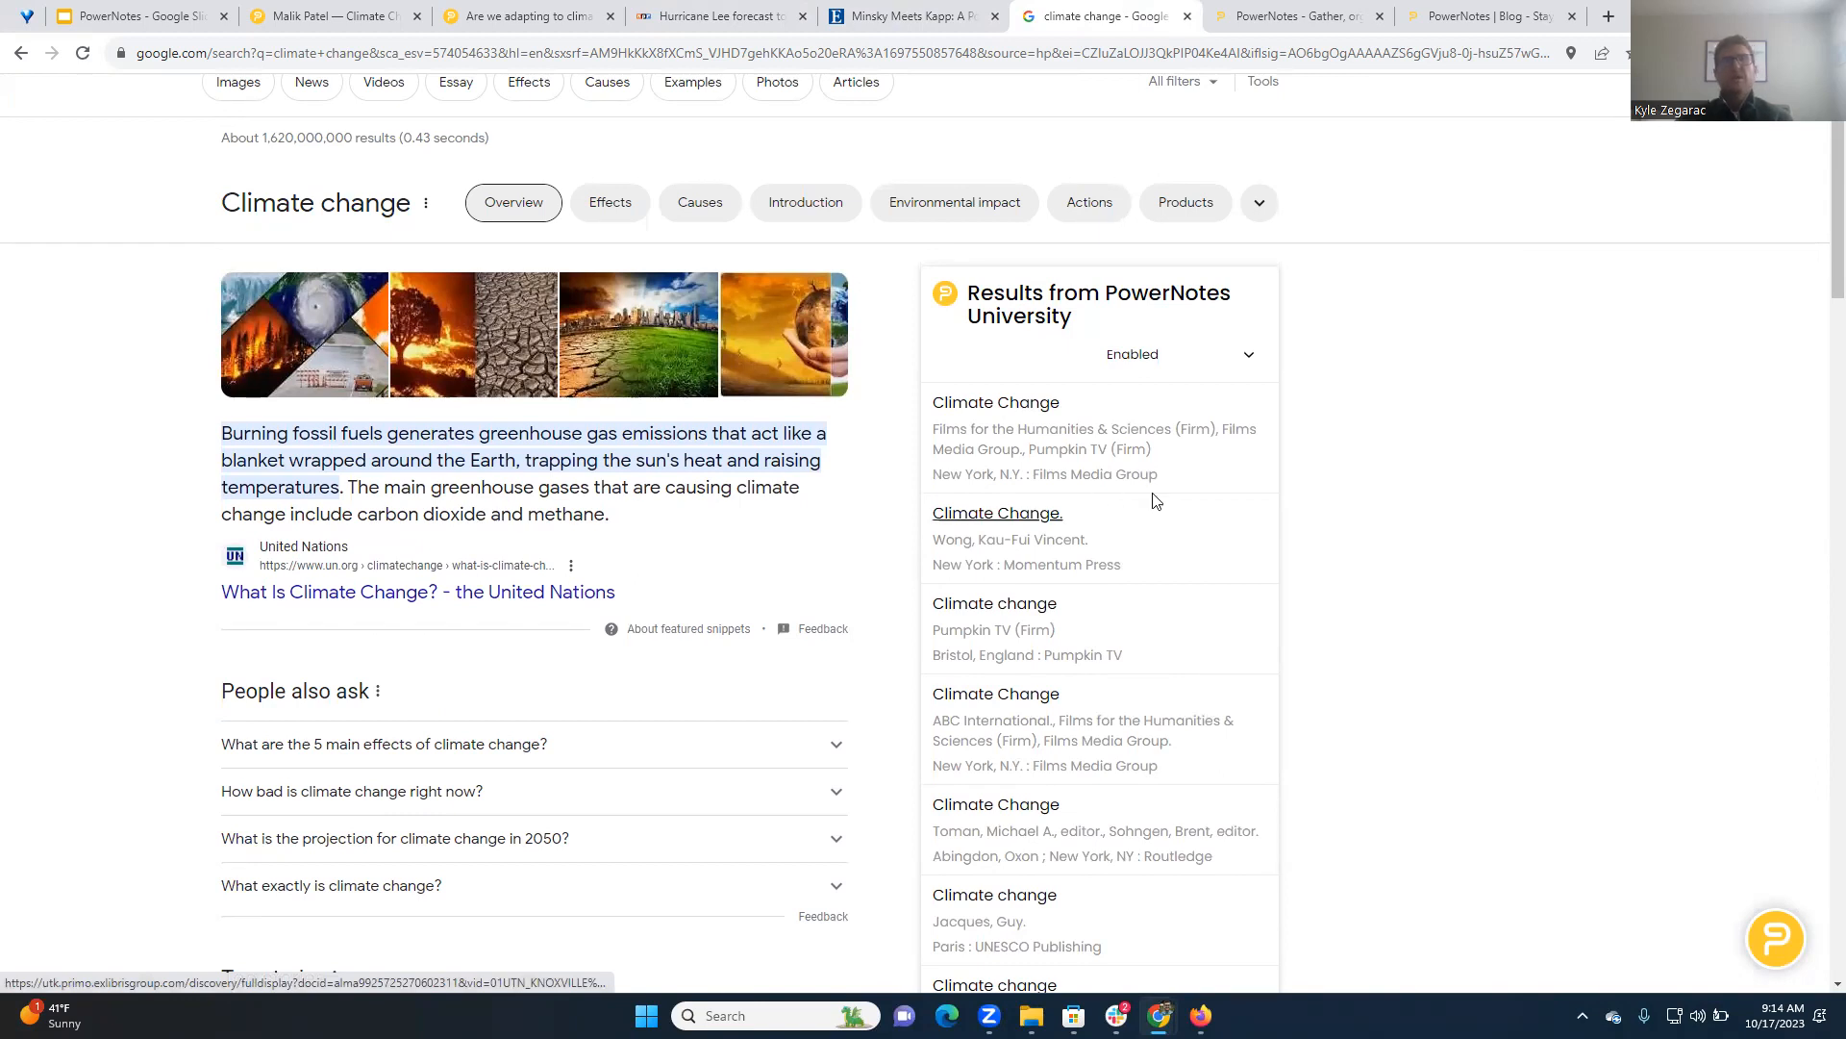
pyautogui.scroll(1, 1153, 506)
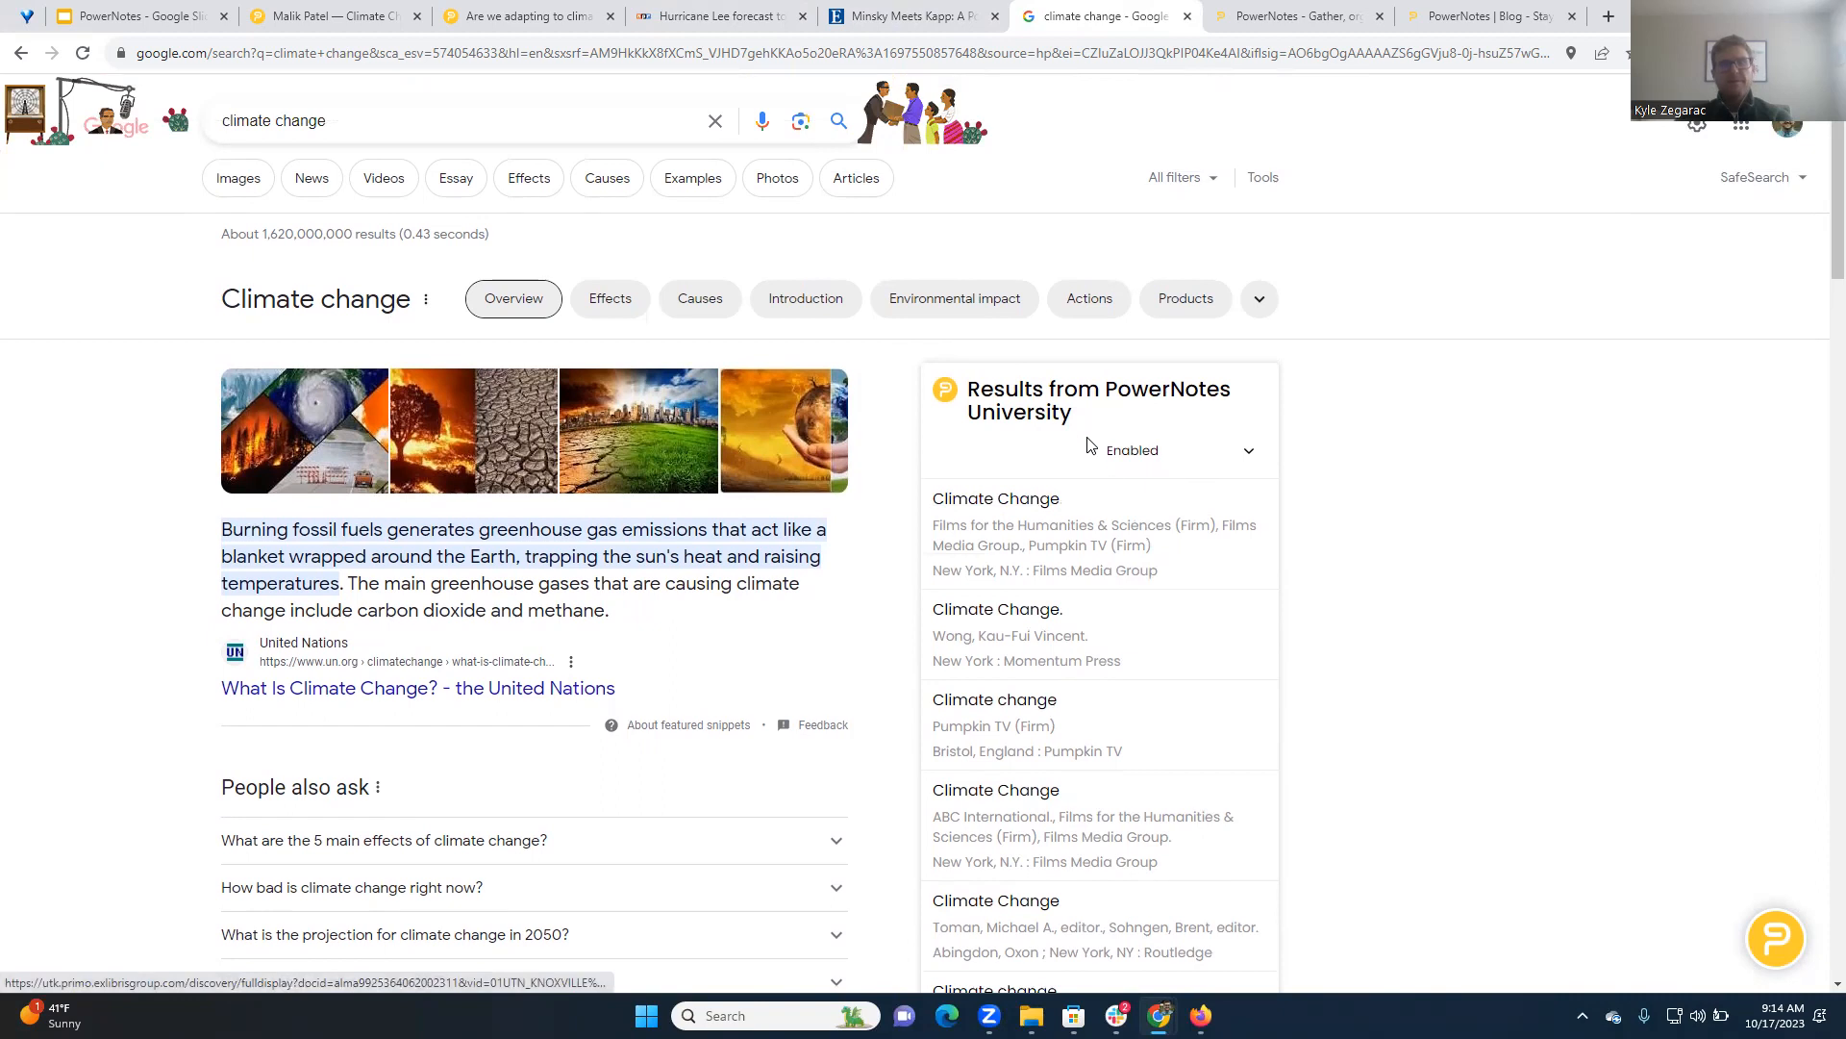
# Open the Momentum Press "Climate Change." library record, review its online access options and details, and return to the Google results
pyautogui.click(1016, 621)
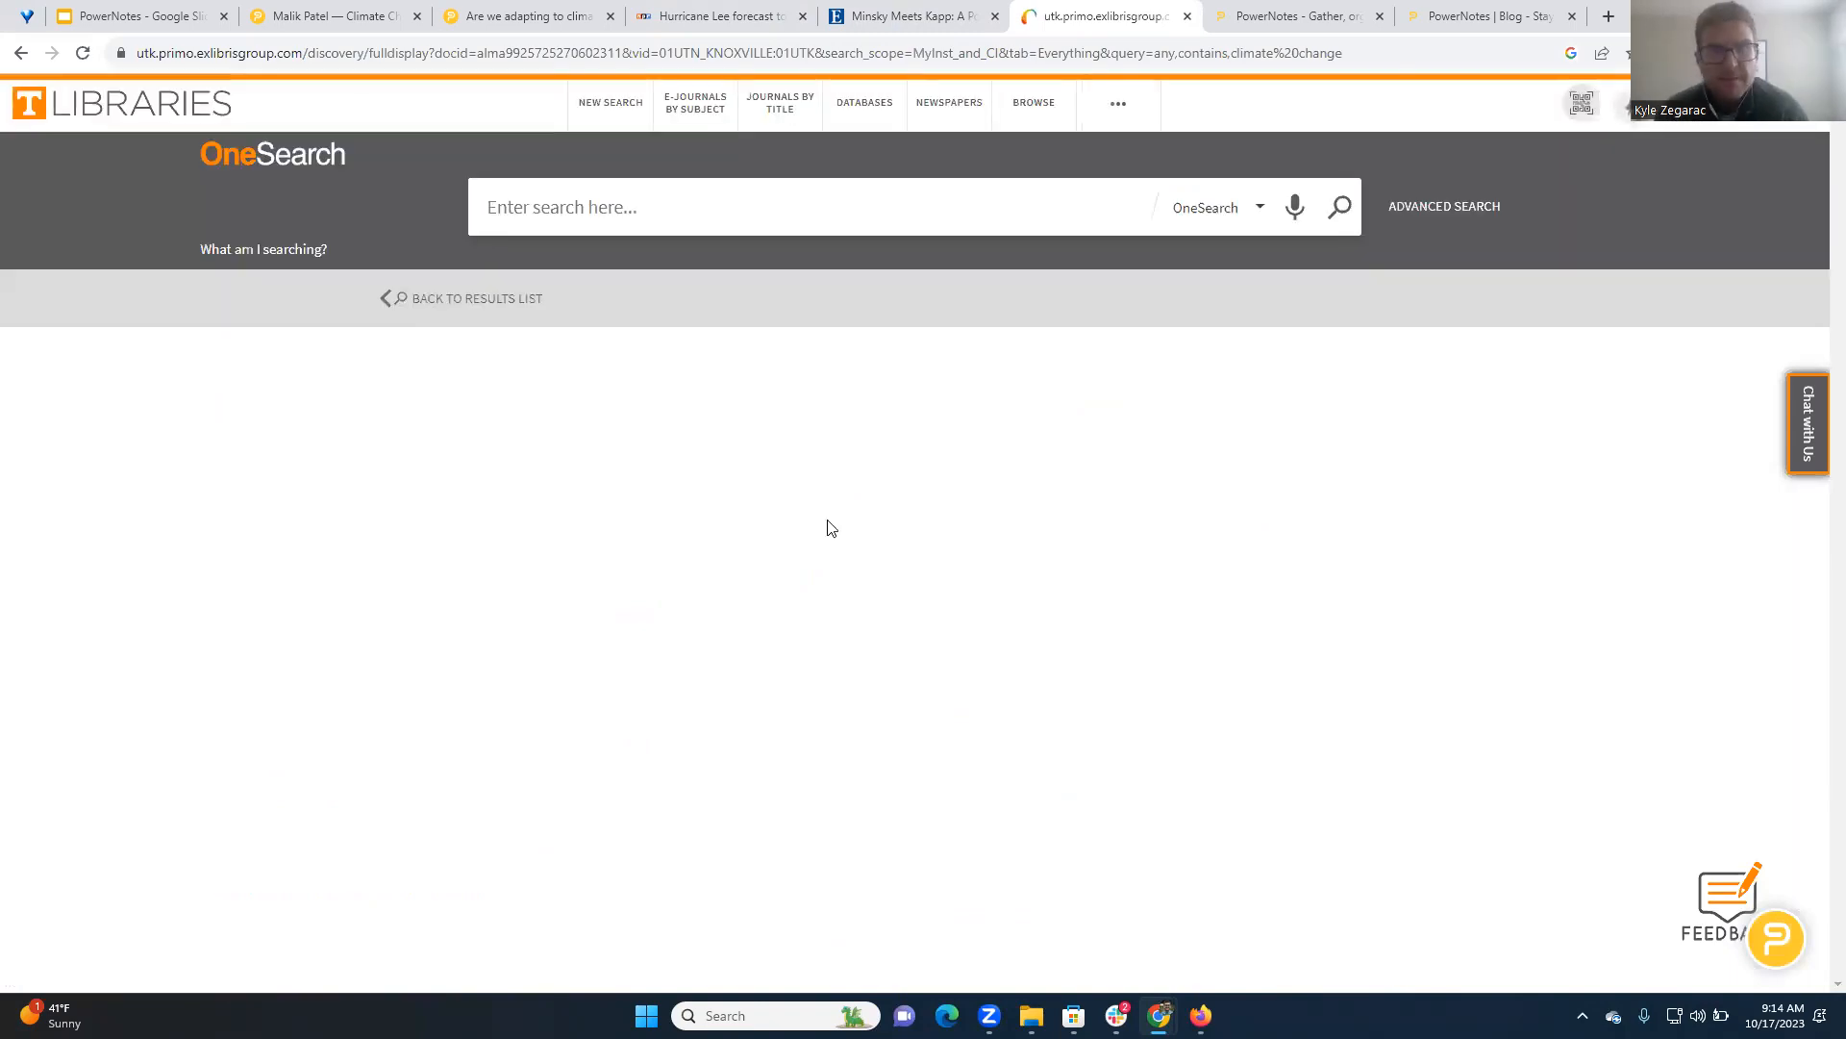
pyautogui.scroll(-3, 833, 500)
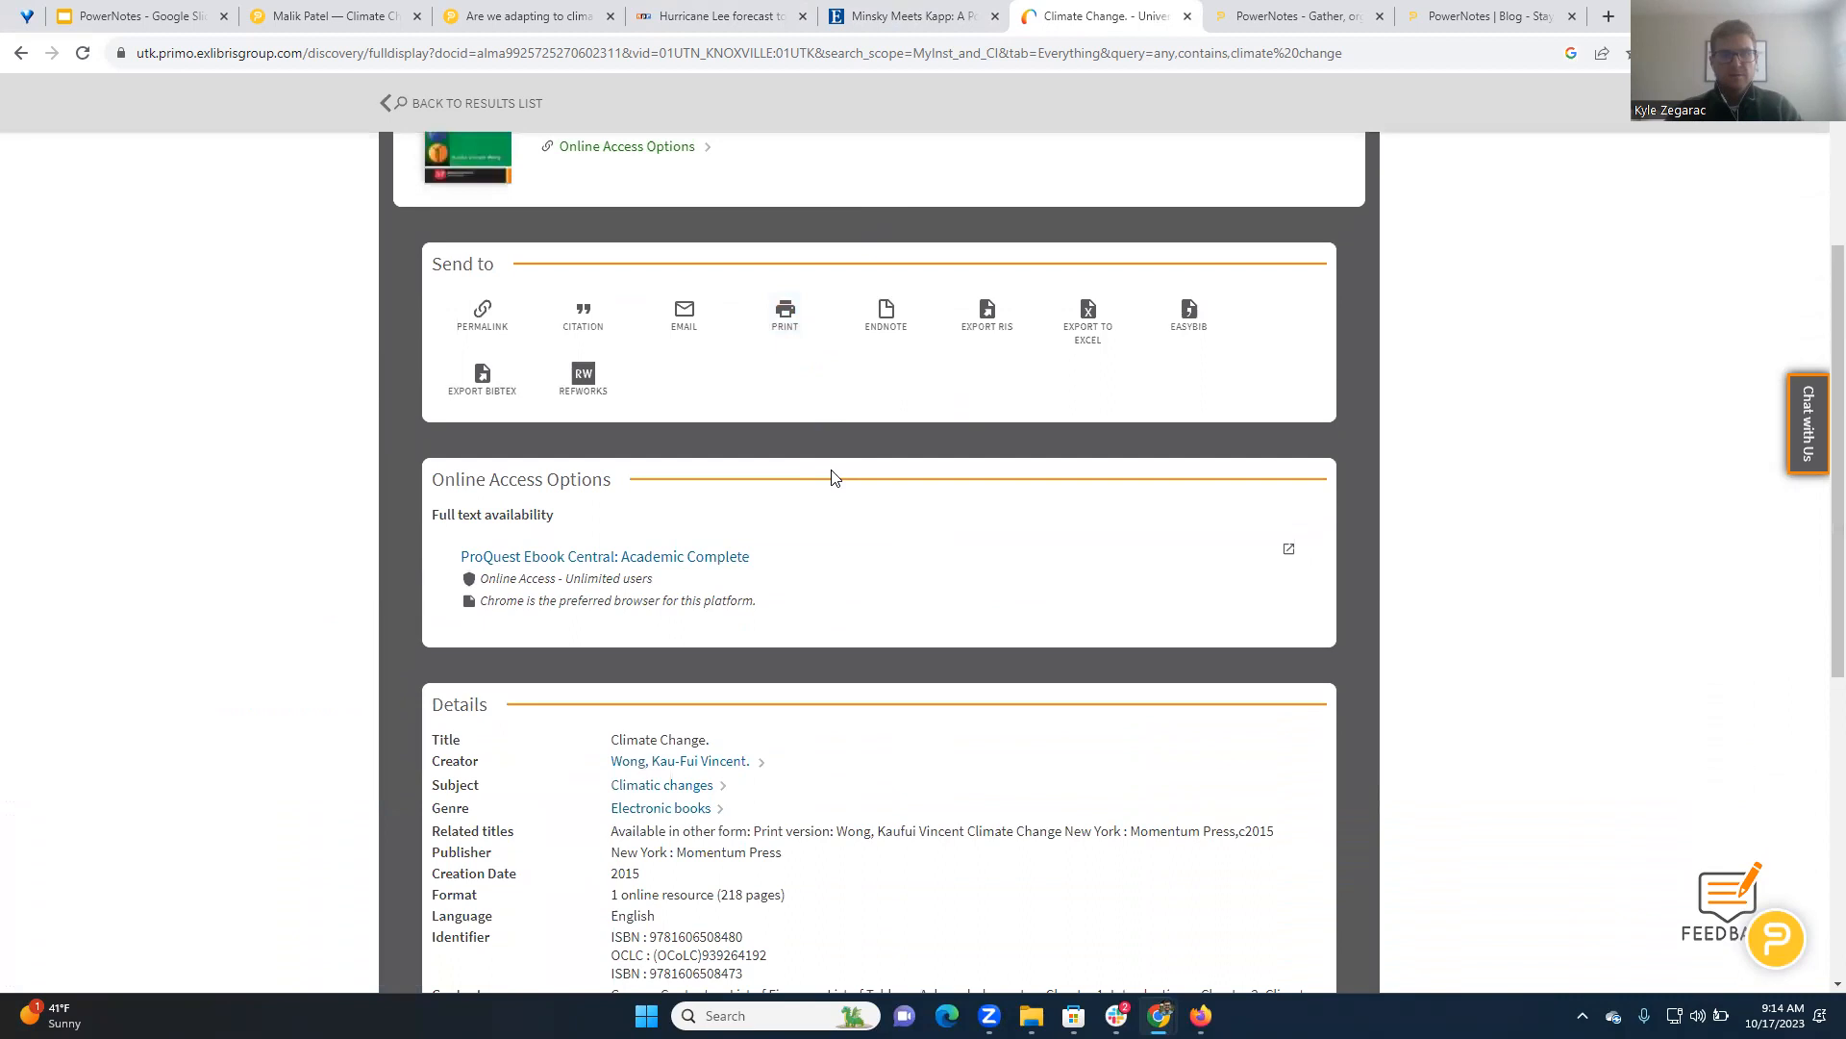
pyautogui.scroll(-3, 853, 423)
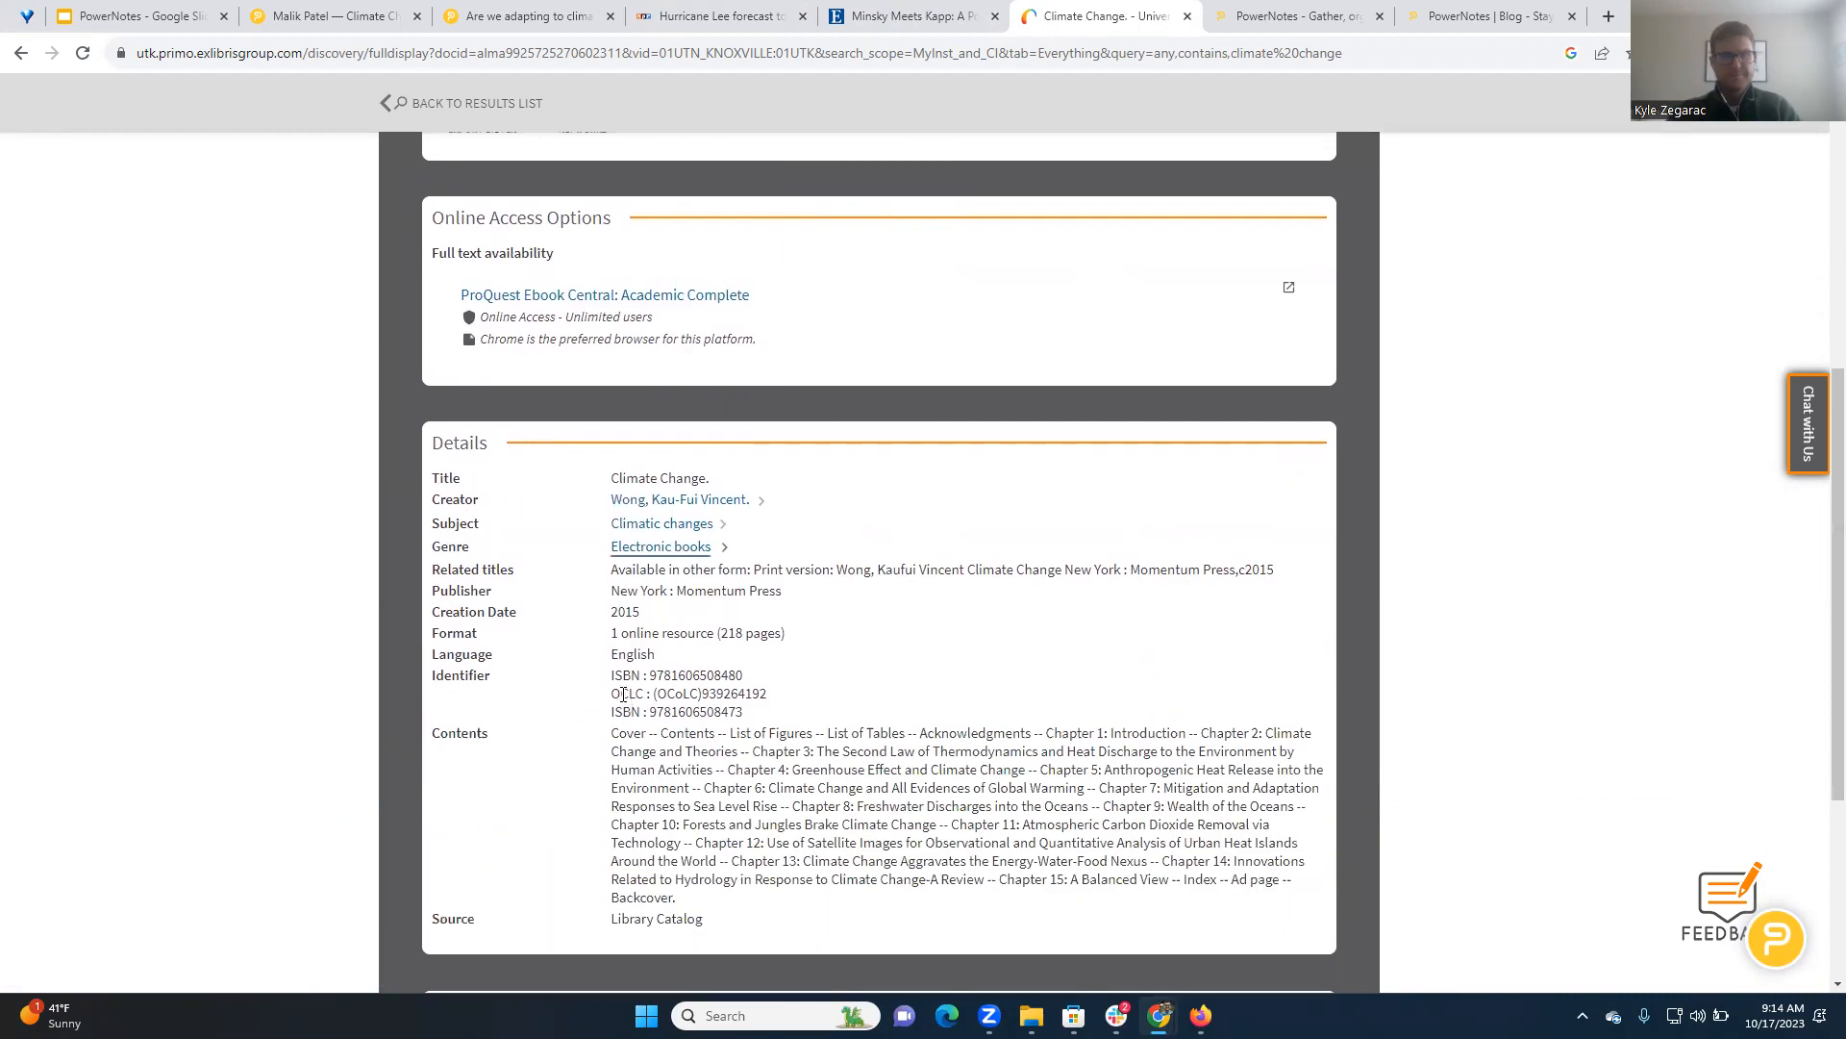
pyautogui.scroll(7, 616, 684)
pyautogui.click(21, 53)
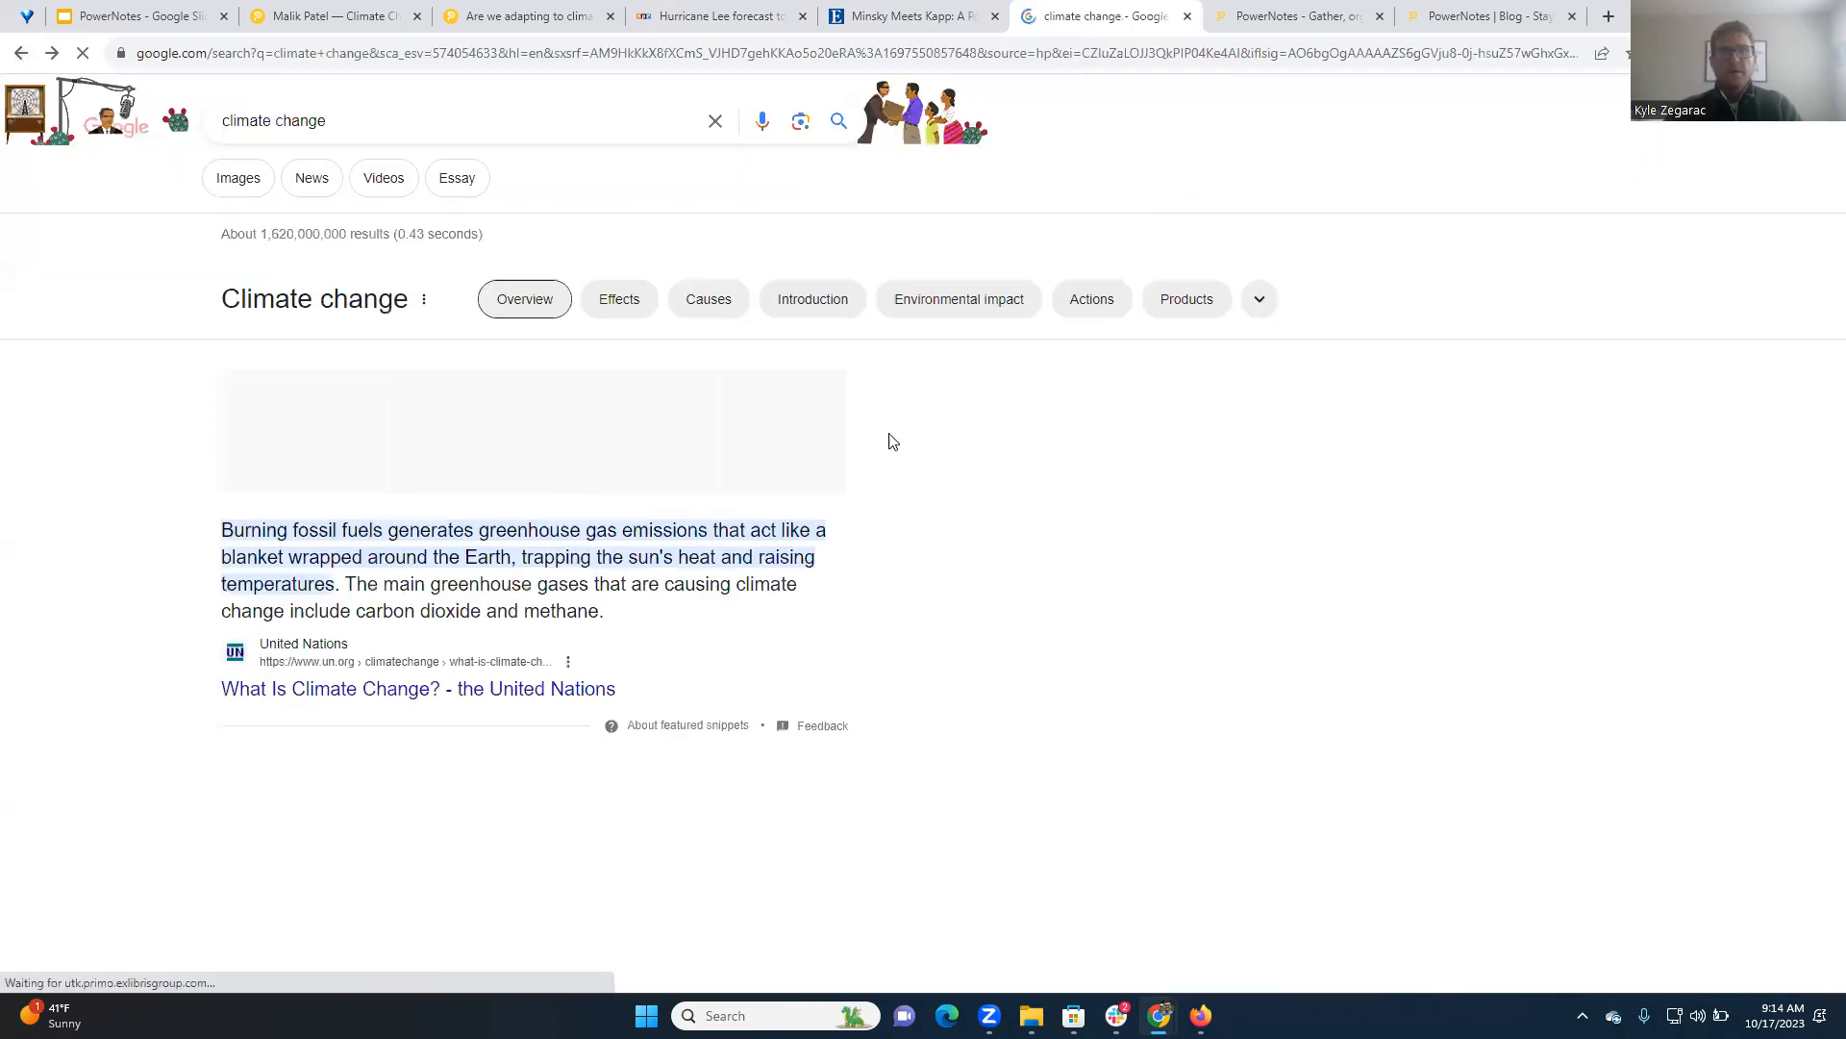
# Open the full library results for "climate change" from the end of the PowerNotes University list
pyautogui.scroll(-1, 1082, 484)
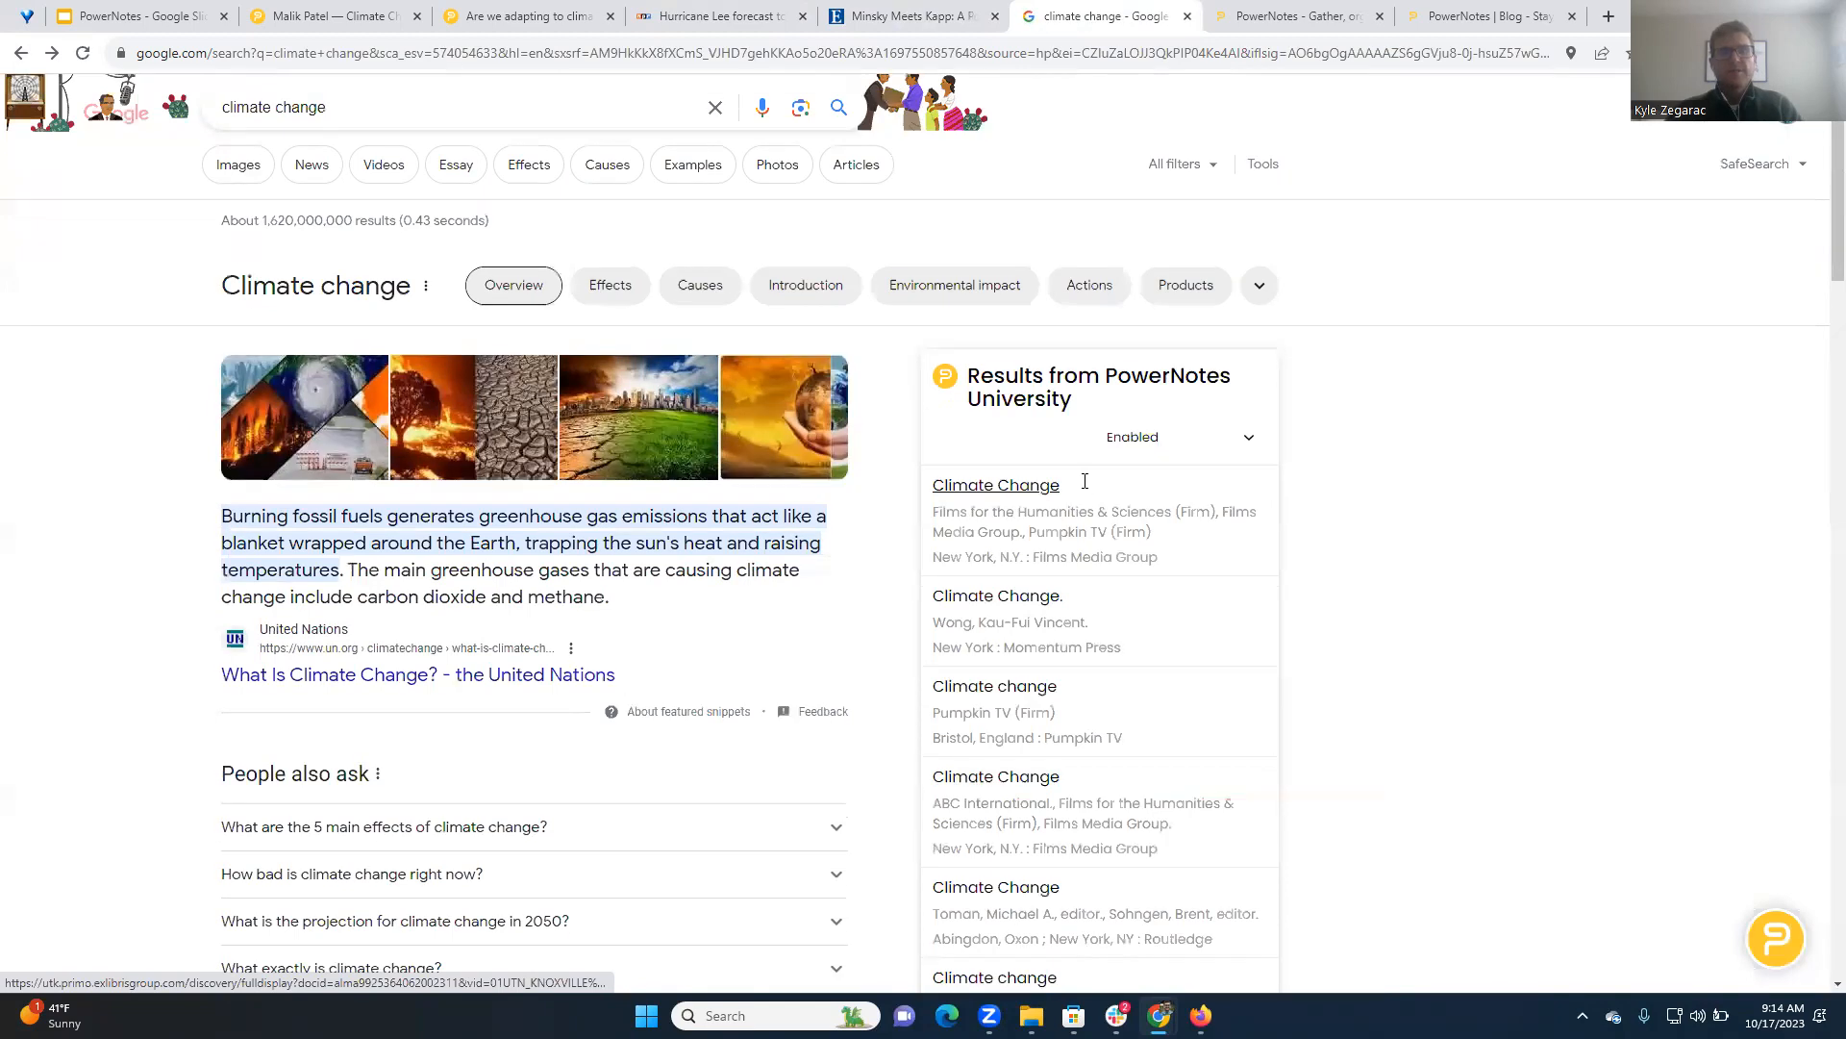
pyautogui.scroll(-8, 1086, 484)
pyautogui.scroll(-1, 991, 698)
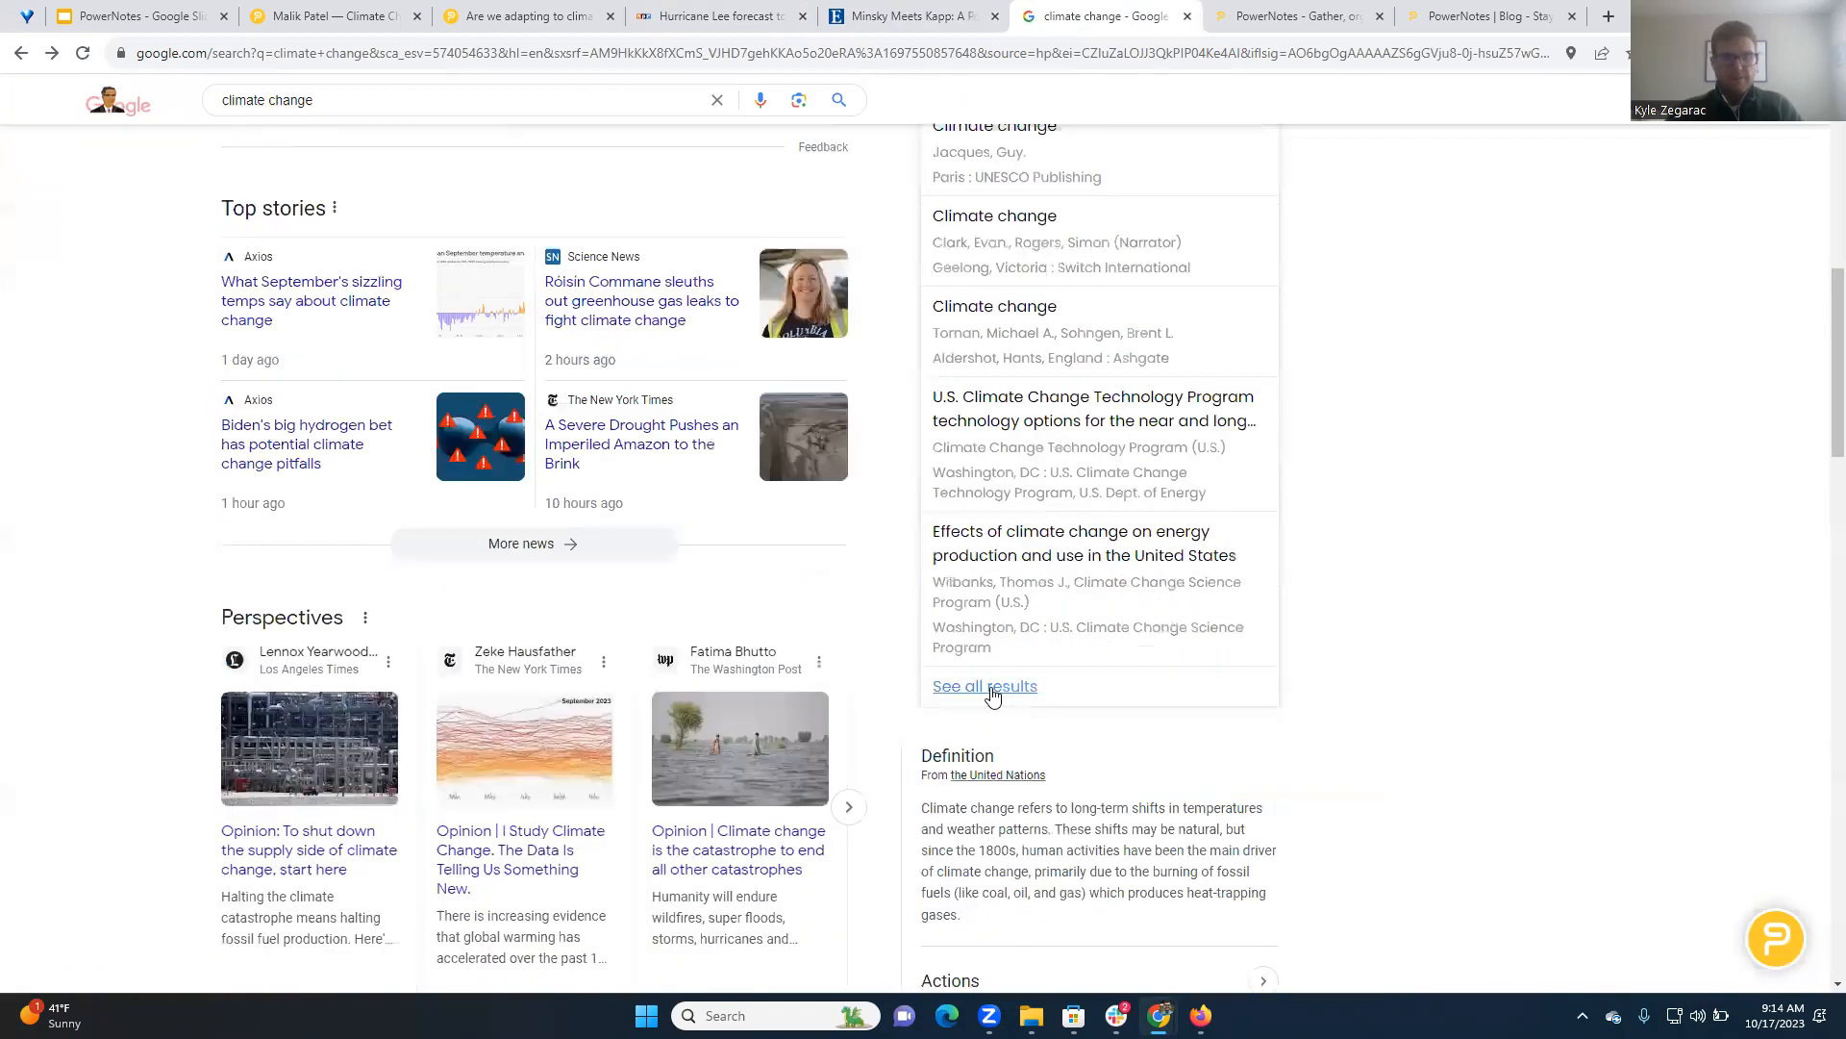
pyautogui.click(990, 688)
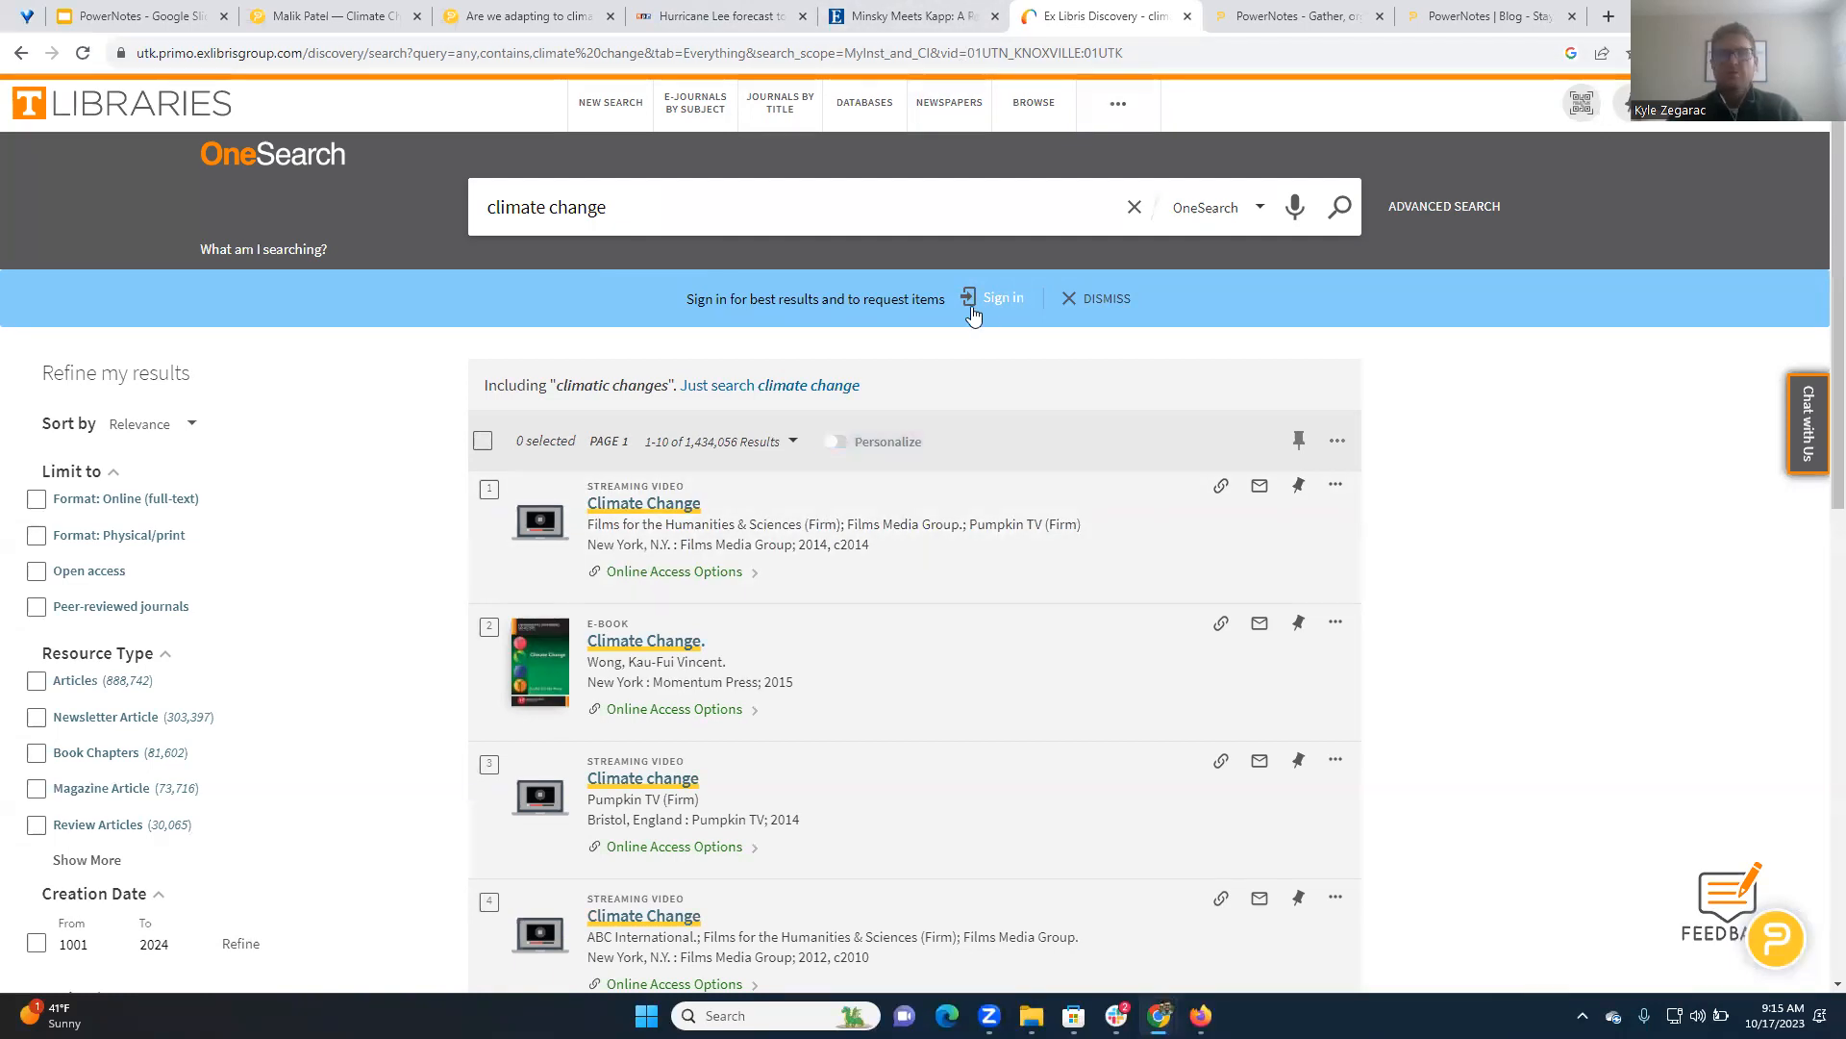
# Switch to the "Minsky Meets Kapp" article and expand the PowerNotes sidebar to its beginning
pyautogui.click(836, 15)
pyautogui.click(1789, 940)
pyautogui.click(1789, 939)
pyautogui.scroll(10, 1597, 519)
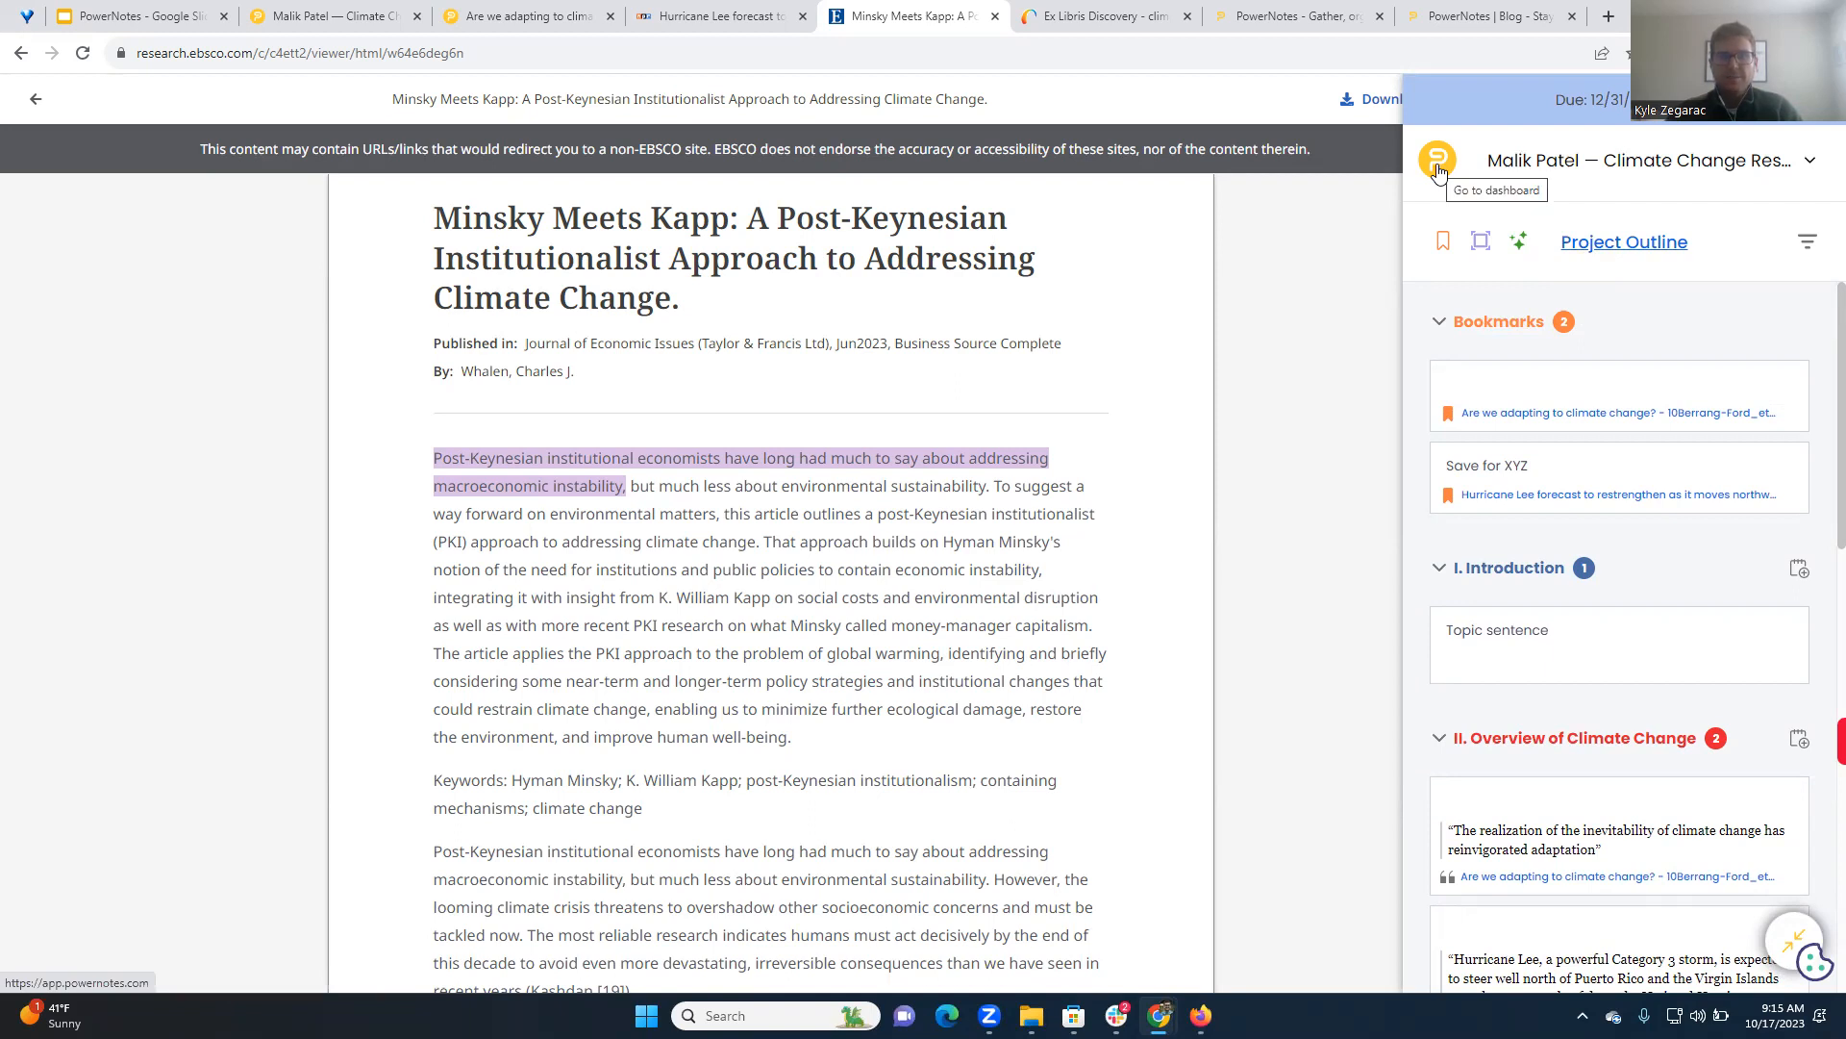
# Switch to the climate change project outline, view its sharing options and the Commenter and Editor roles, and close them
pyautogui.click(352, 11)
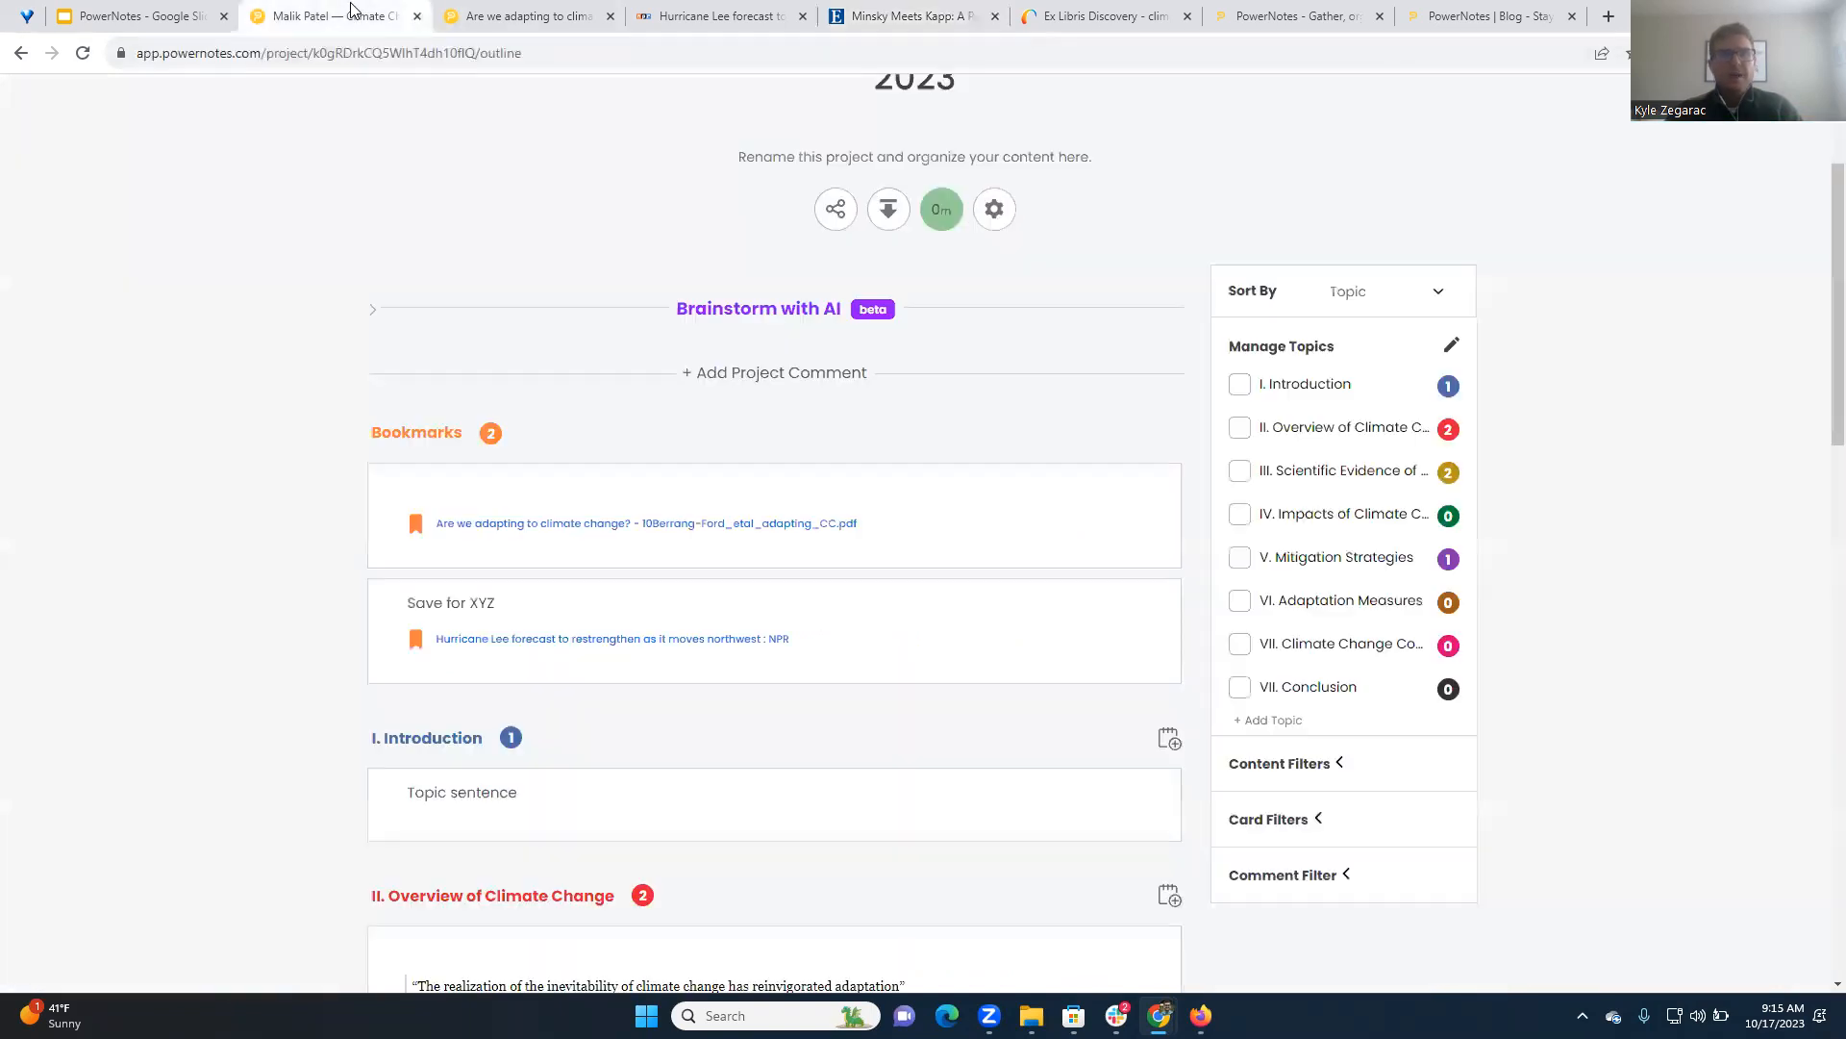
pyautogui.scroll(3, 851, 346)
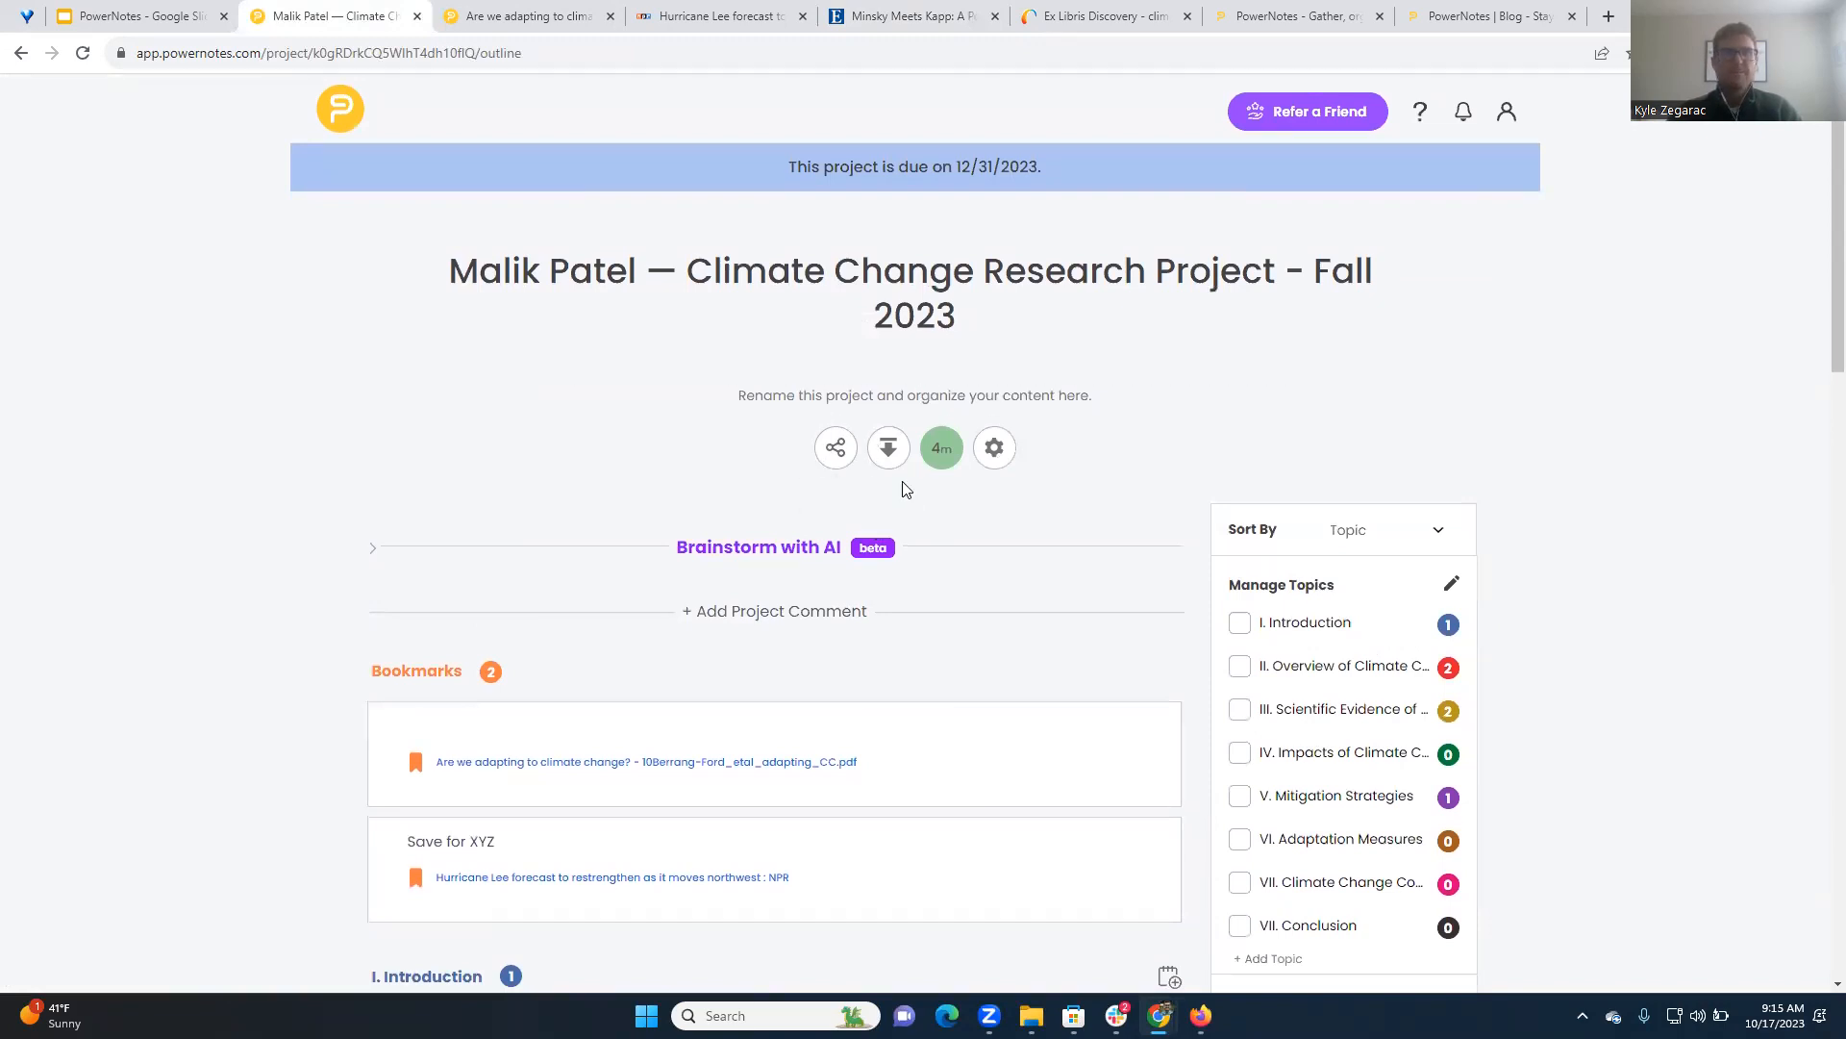
pyautogui.click(837, 456)
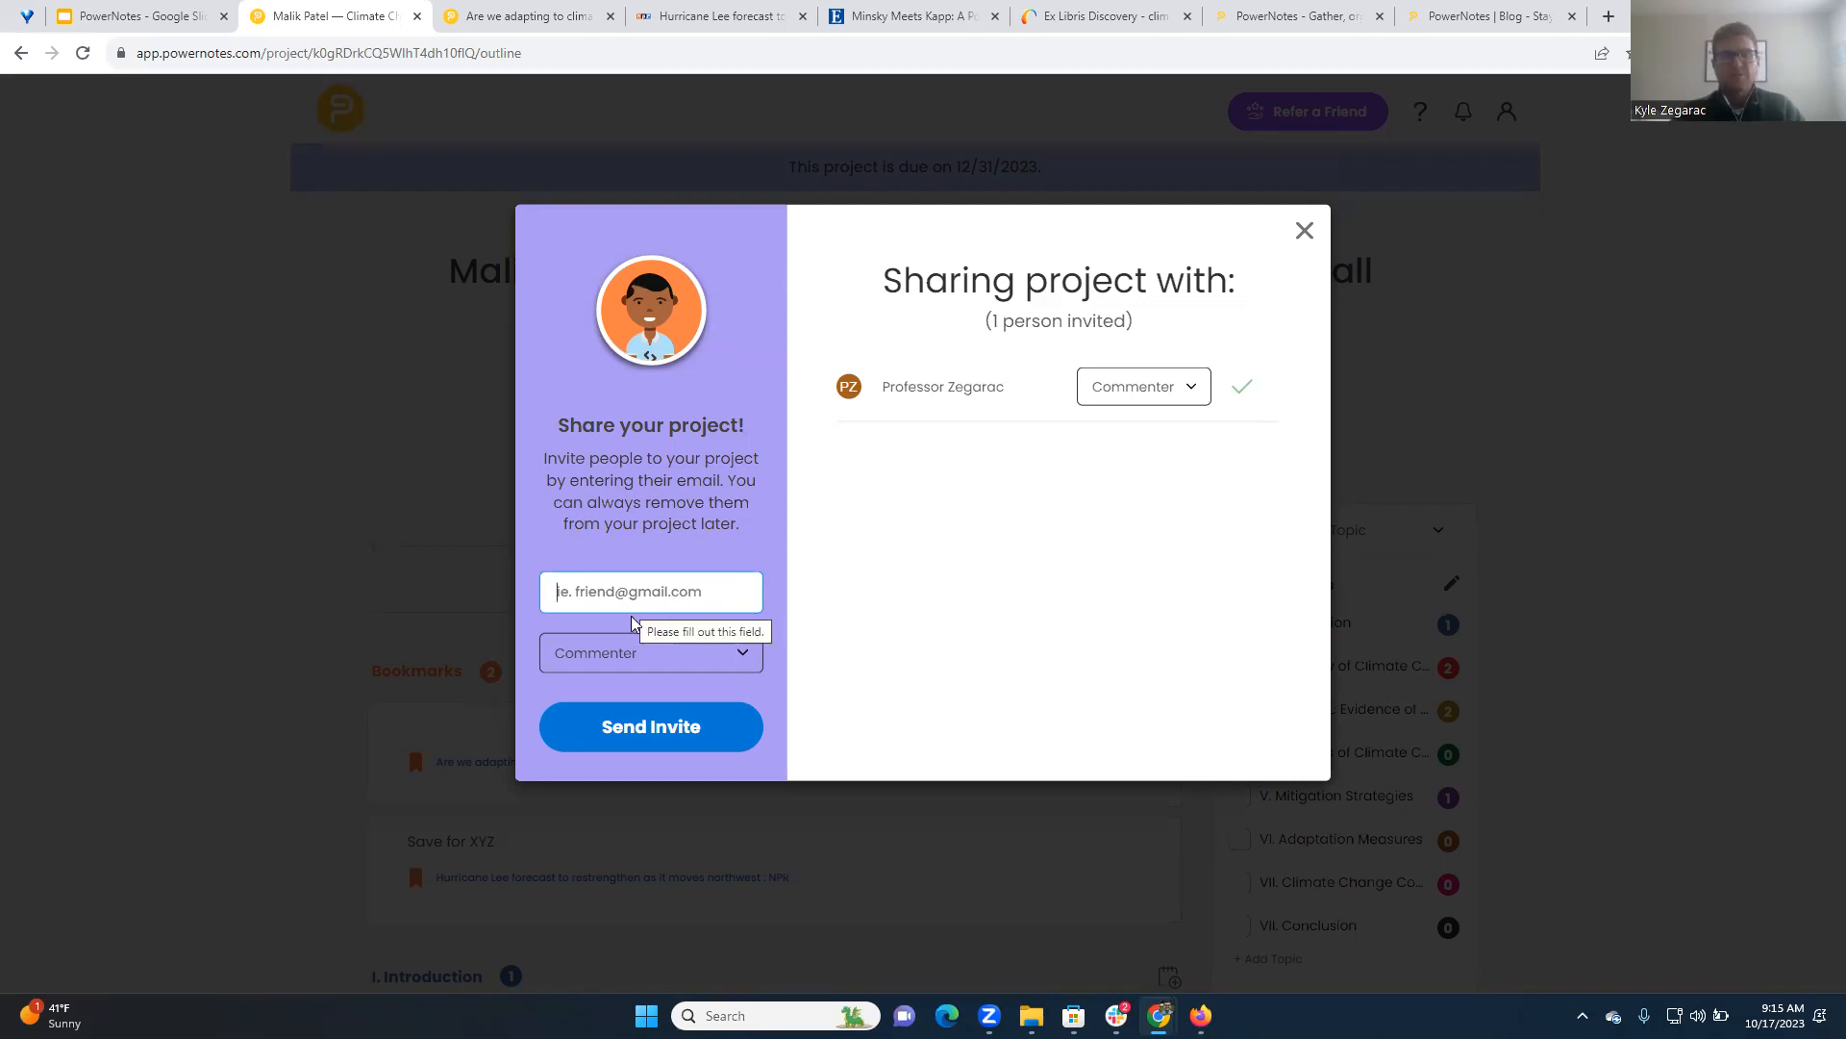
pyautogui.click(620, 660)
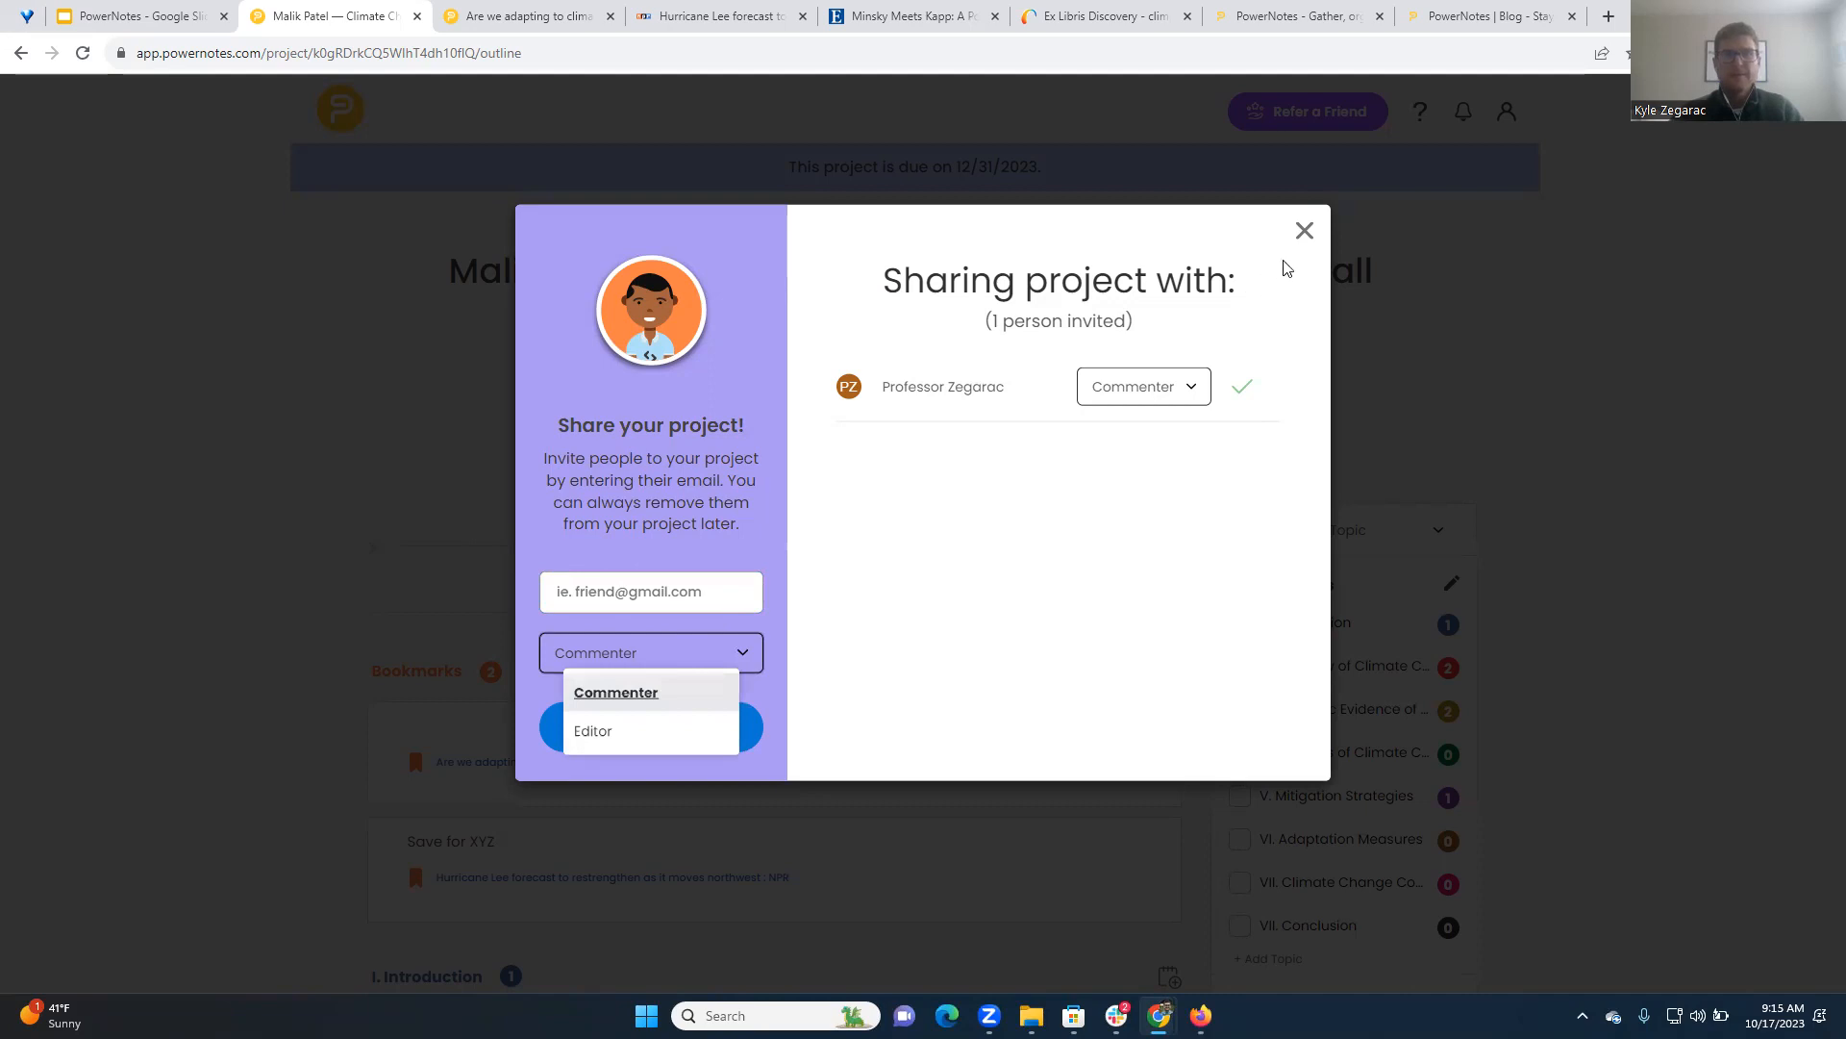
pyautogui.click(1304, 231)
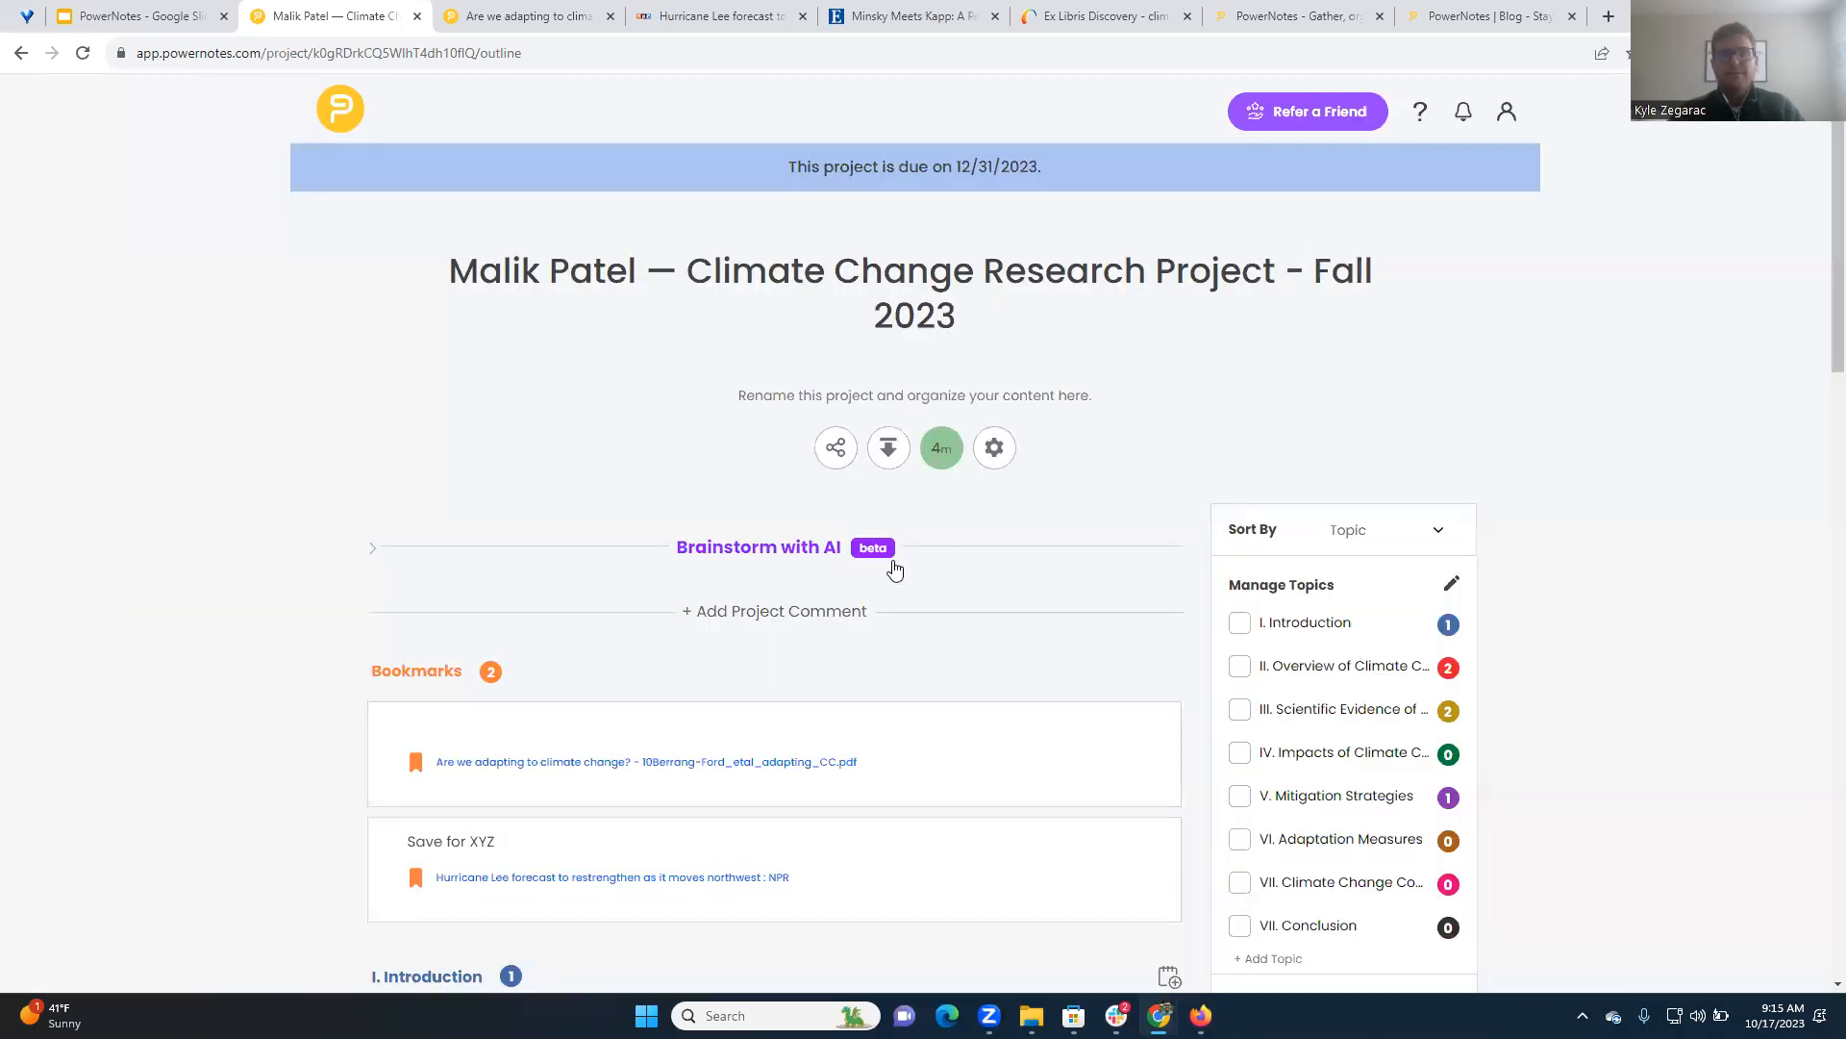
# Open and close the comment box on the "The realization of the inevitability of climate change" card under II. Overview of Climate Change
pyautogui.scroll(-3, 894, 569)
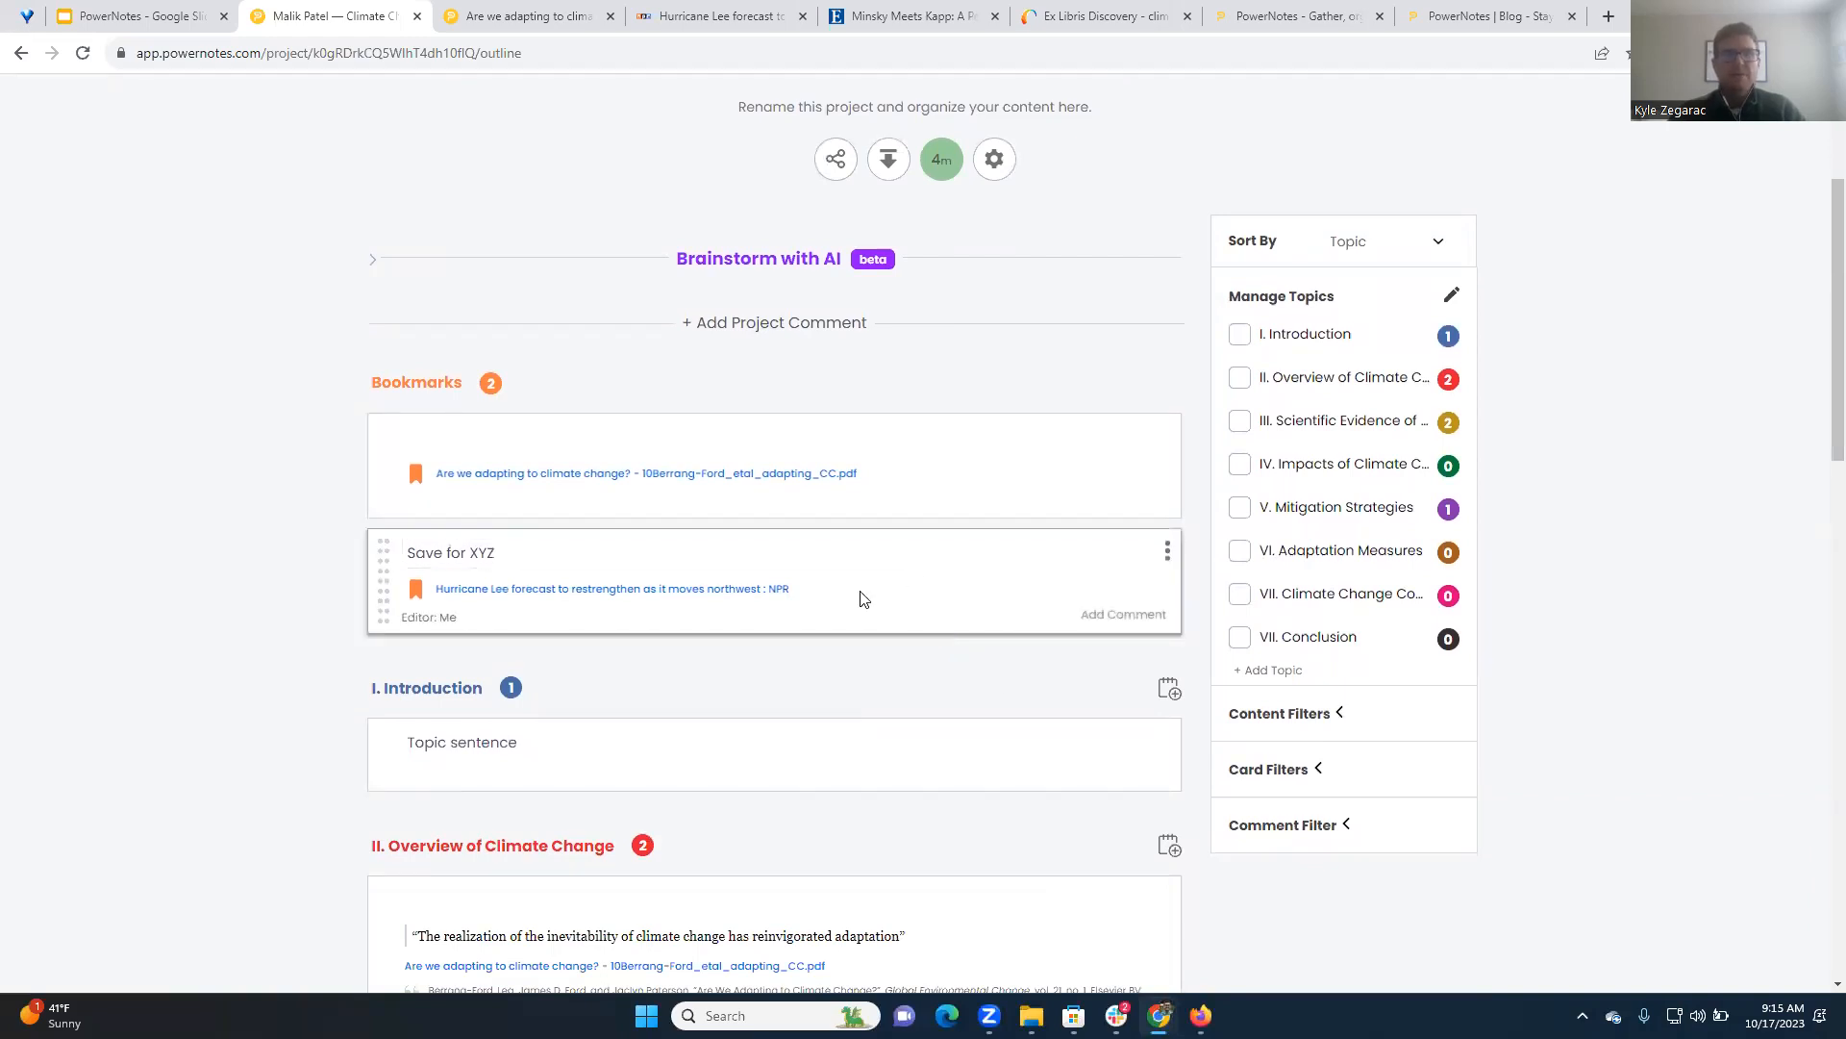
pyautogui.scroll(3, 863, 598)
pyautogui.scroll(-1, 759, 577)
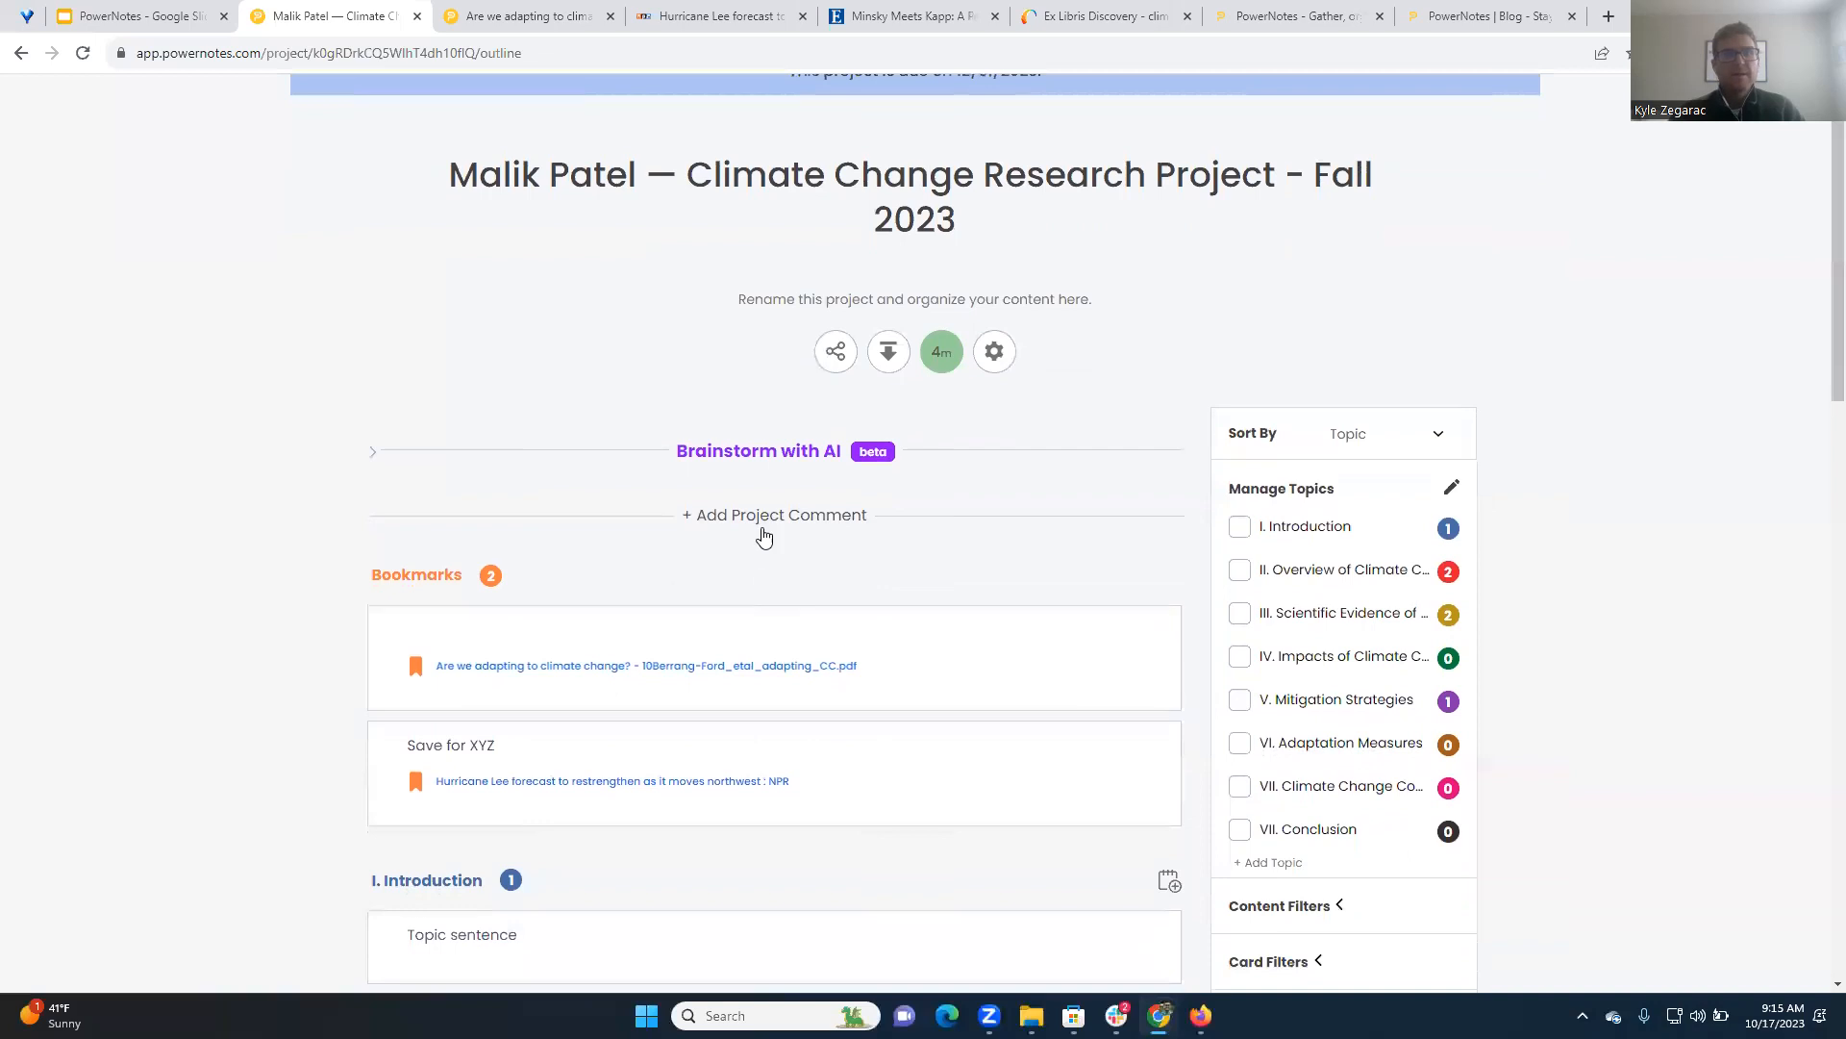
pyautogui.scroll(-2, 667, 602)
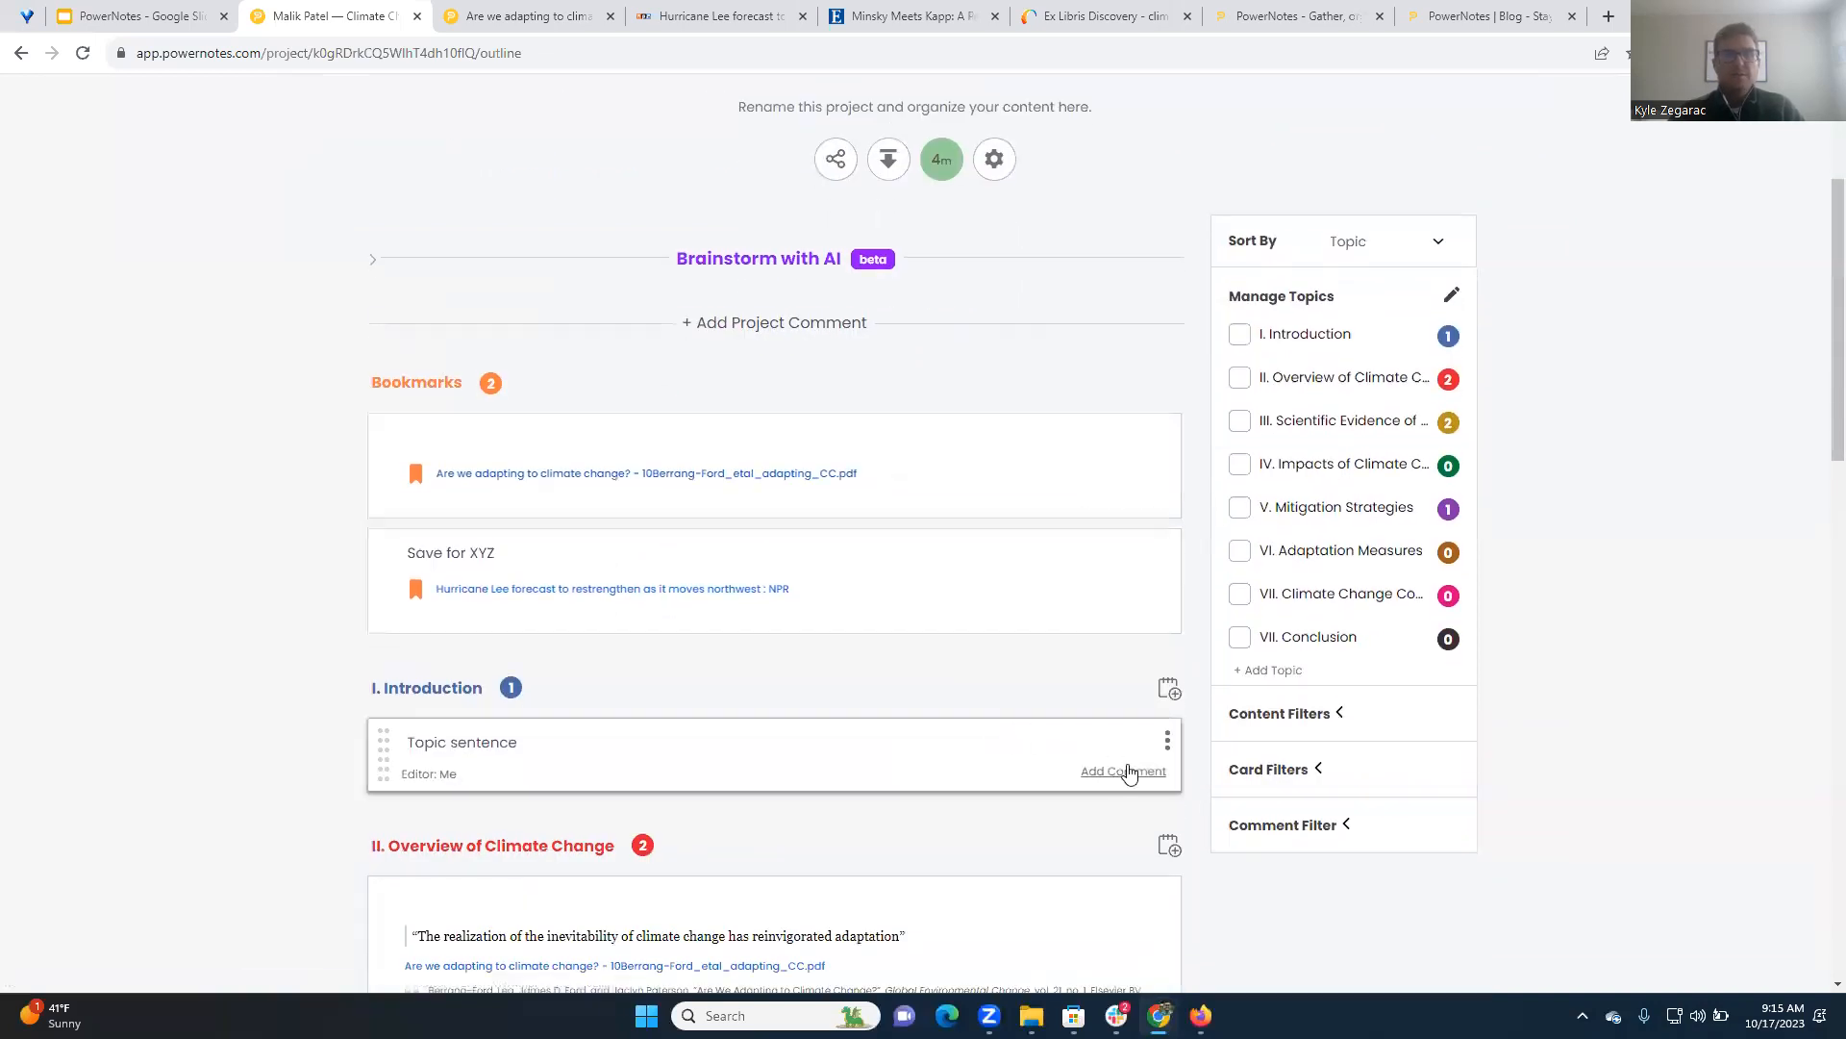
pyautogui.scroll(-3, 1115, 770)
pyautogui.click(1097, 749)
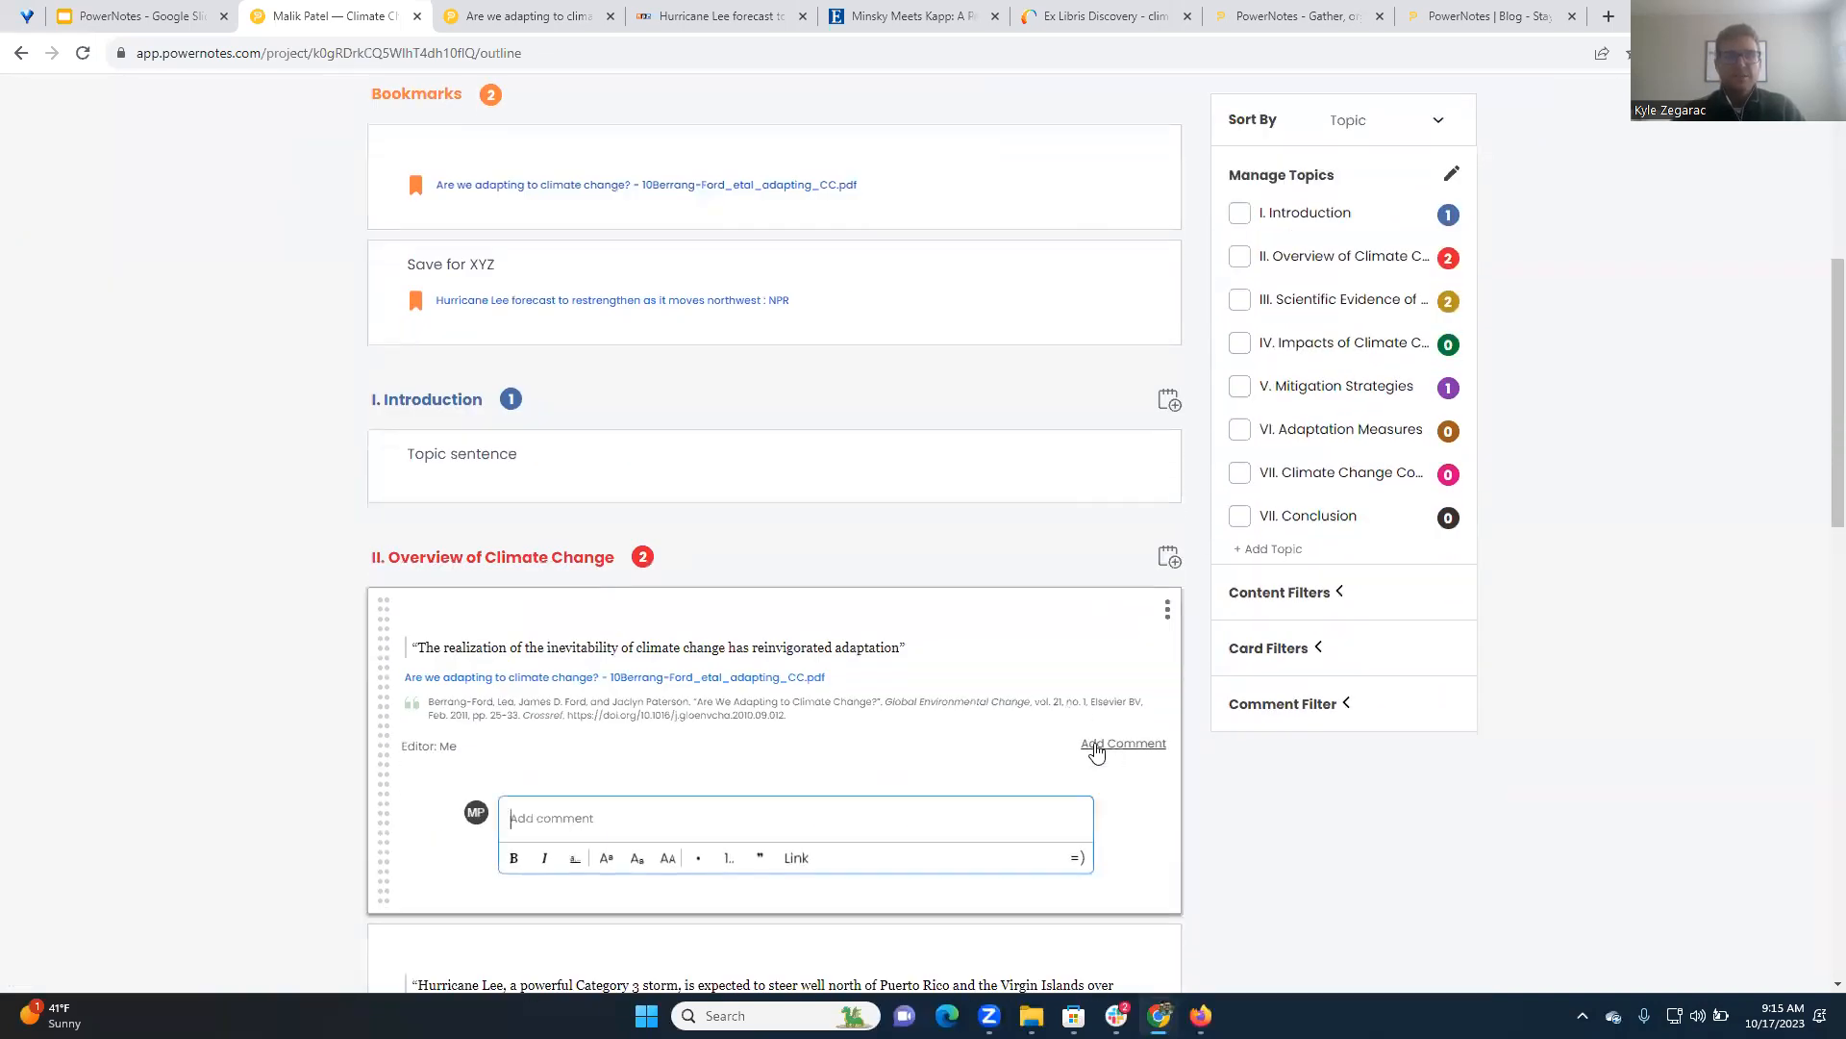
pyautogui.scroll(-2, 1098, 750)
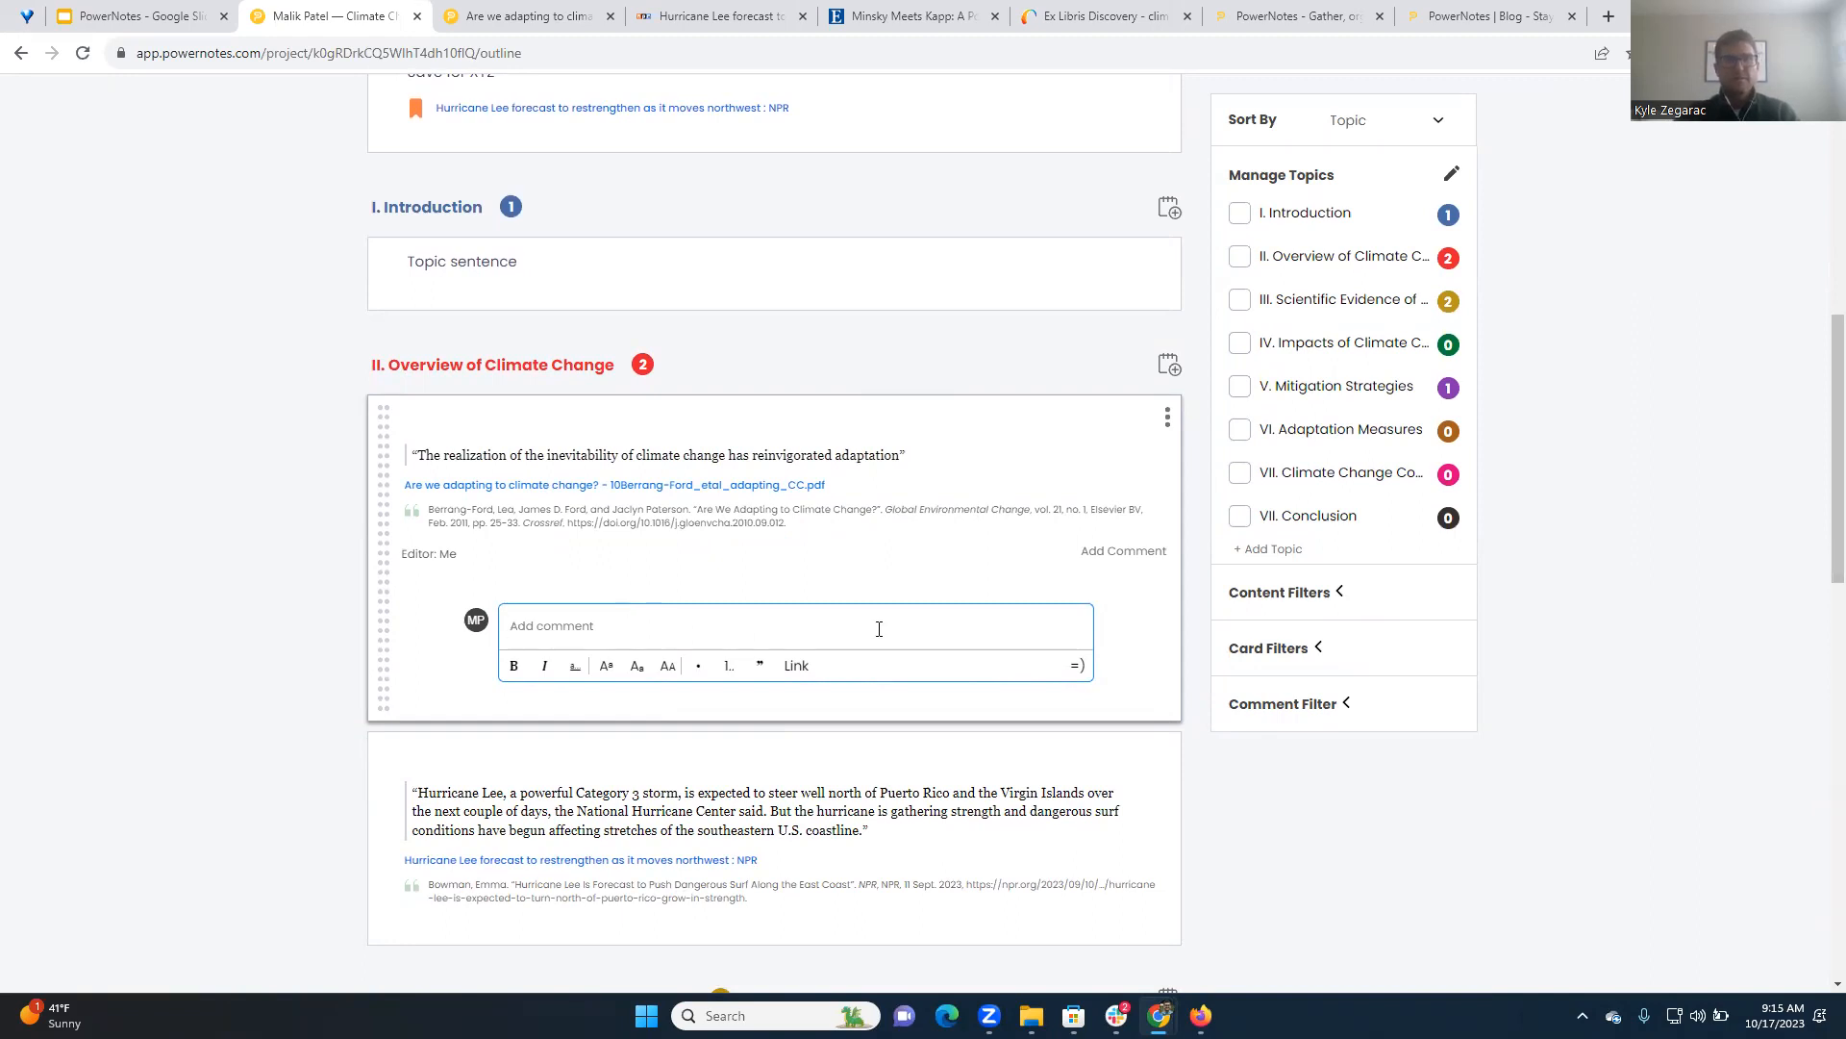
pyautogui.click(1124, 551)
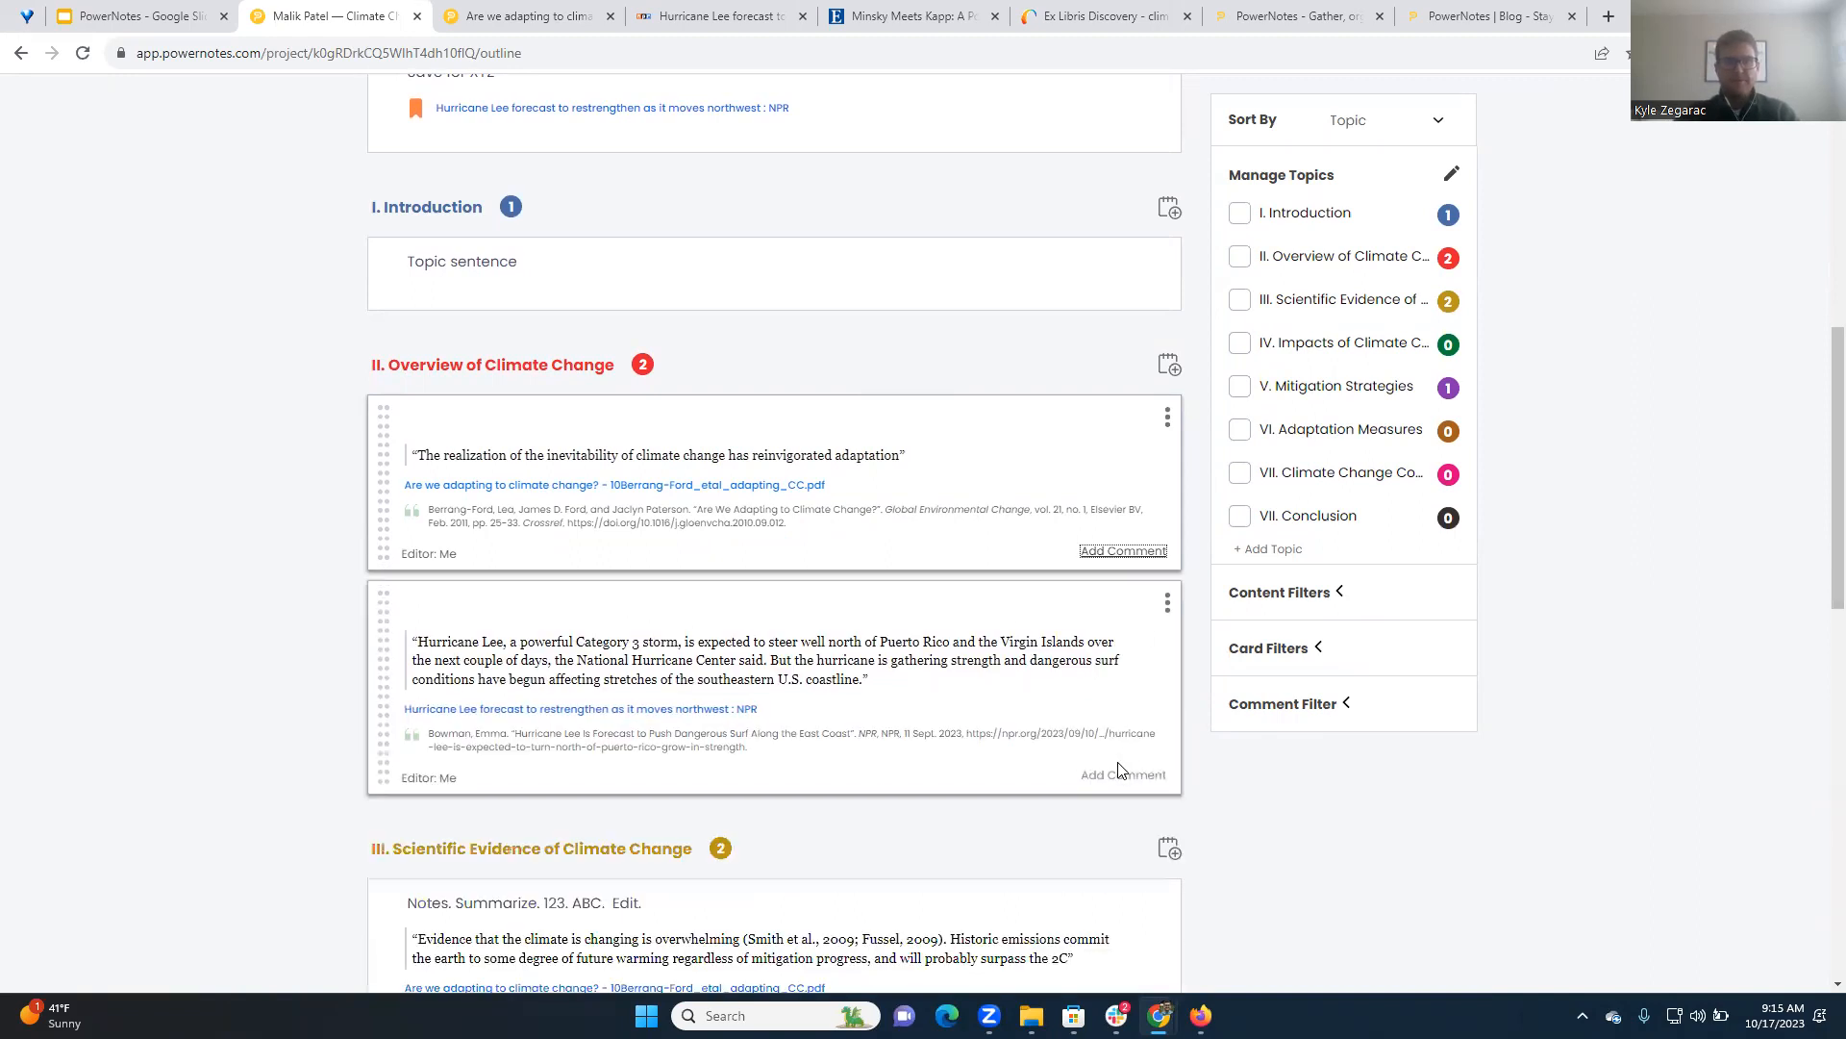
# Open a comment box on the Hurricane Lee quote card and another for the whole project
pyautogui.click(1121, 775)
pyautogui.scroll(5, 962, 577)
pyautogui.click(794, 231)
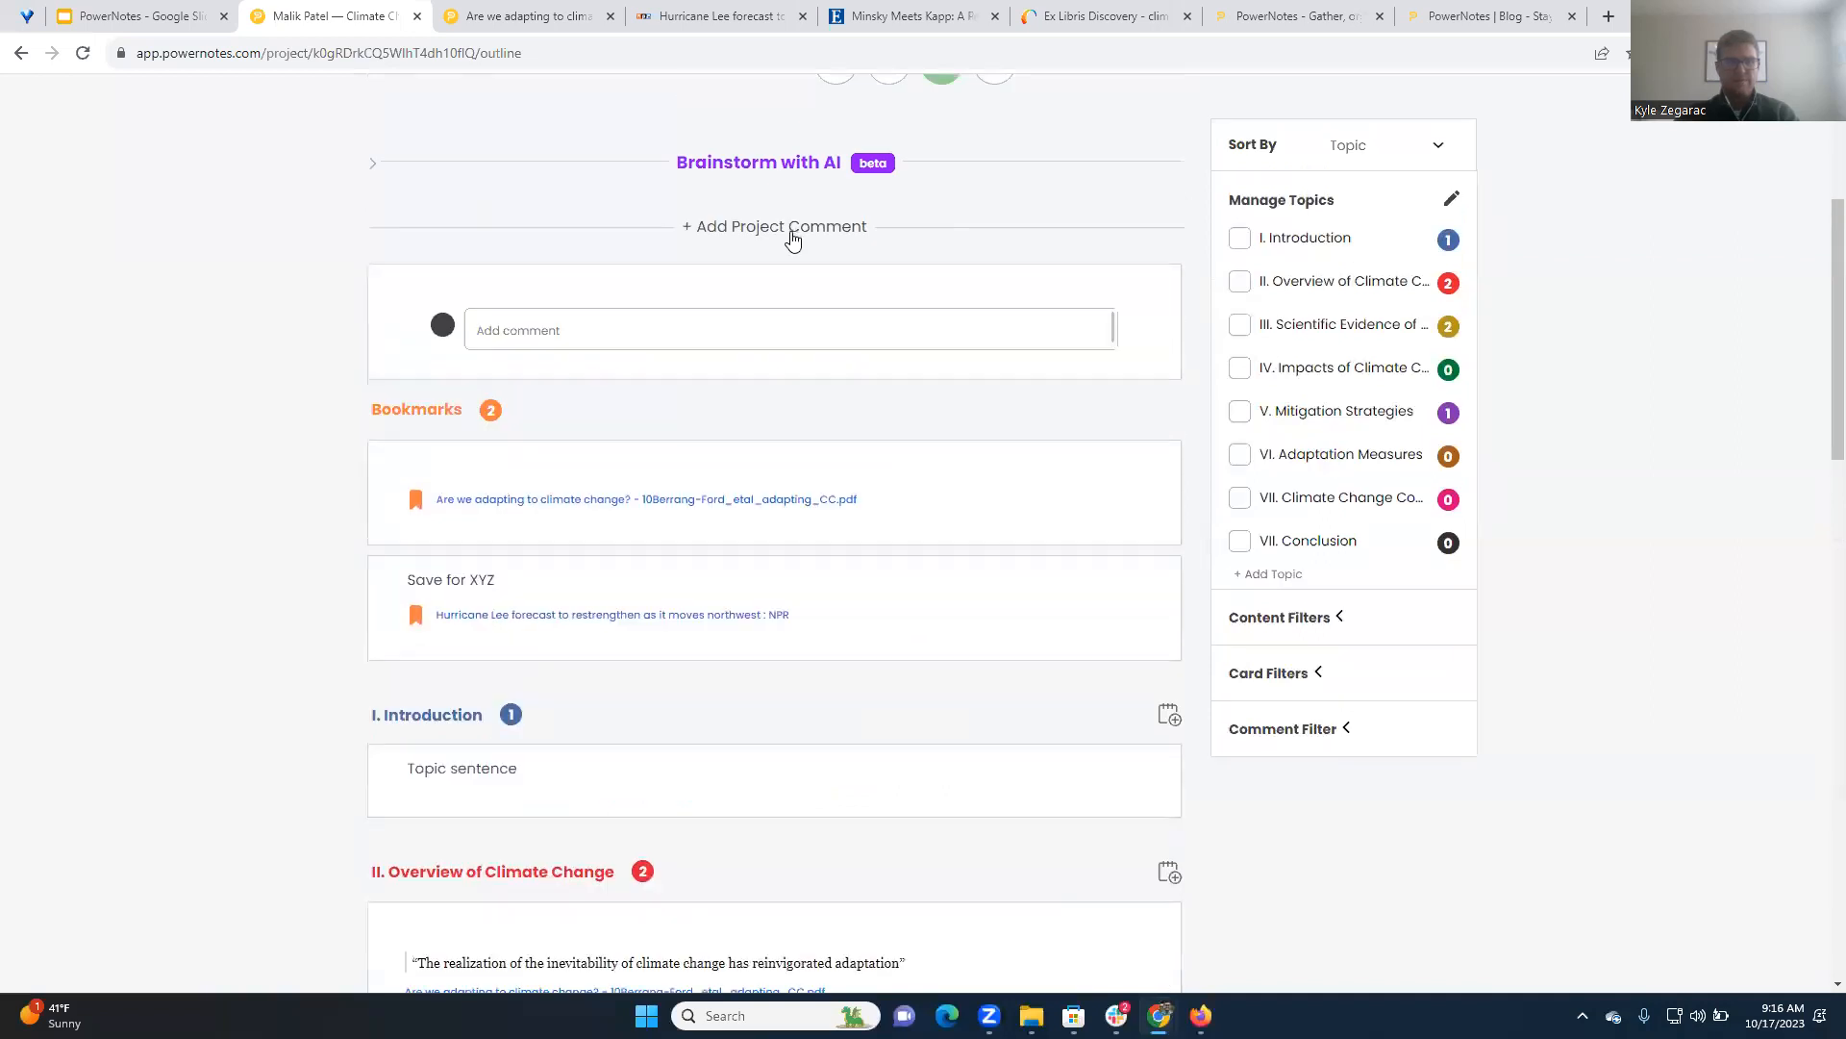
# View the project's Word, Excel and Sources (.ris) download options, including the Word outline and bibliography, and close them
pyautogui.scroll(4, 260, 404)
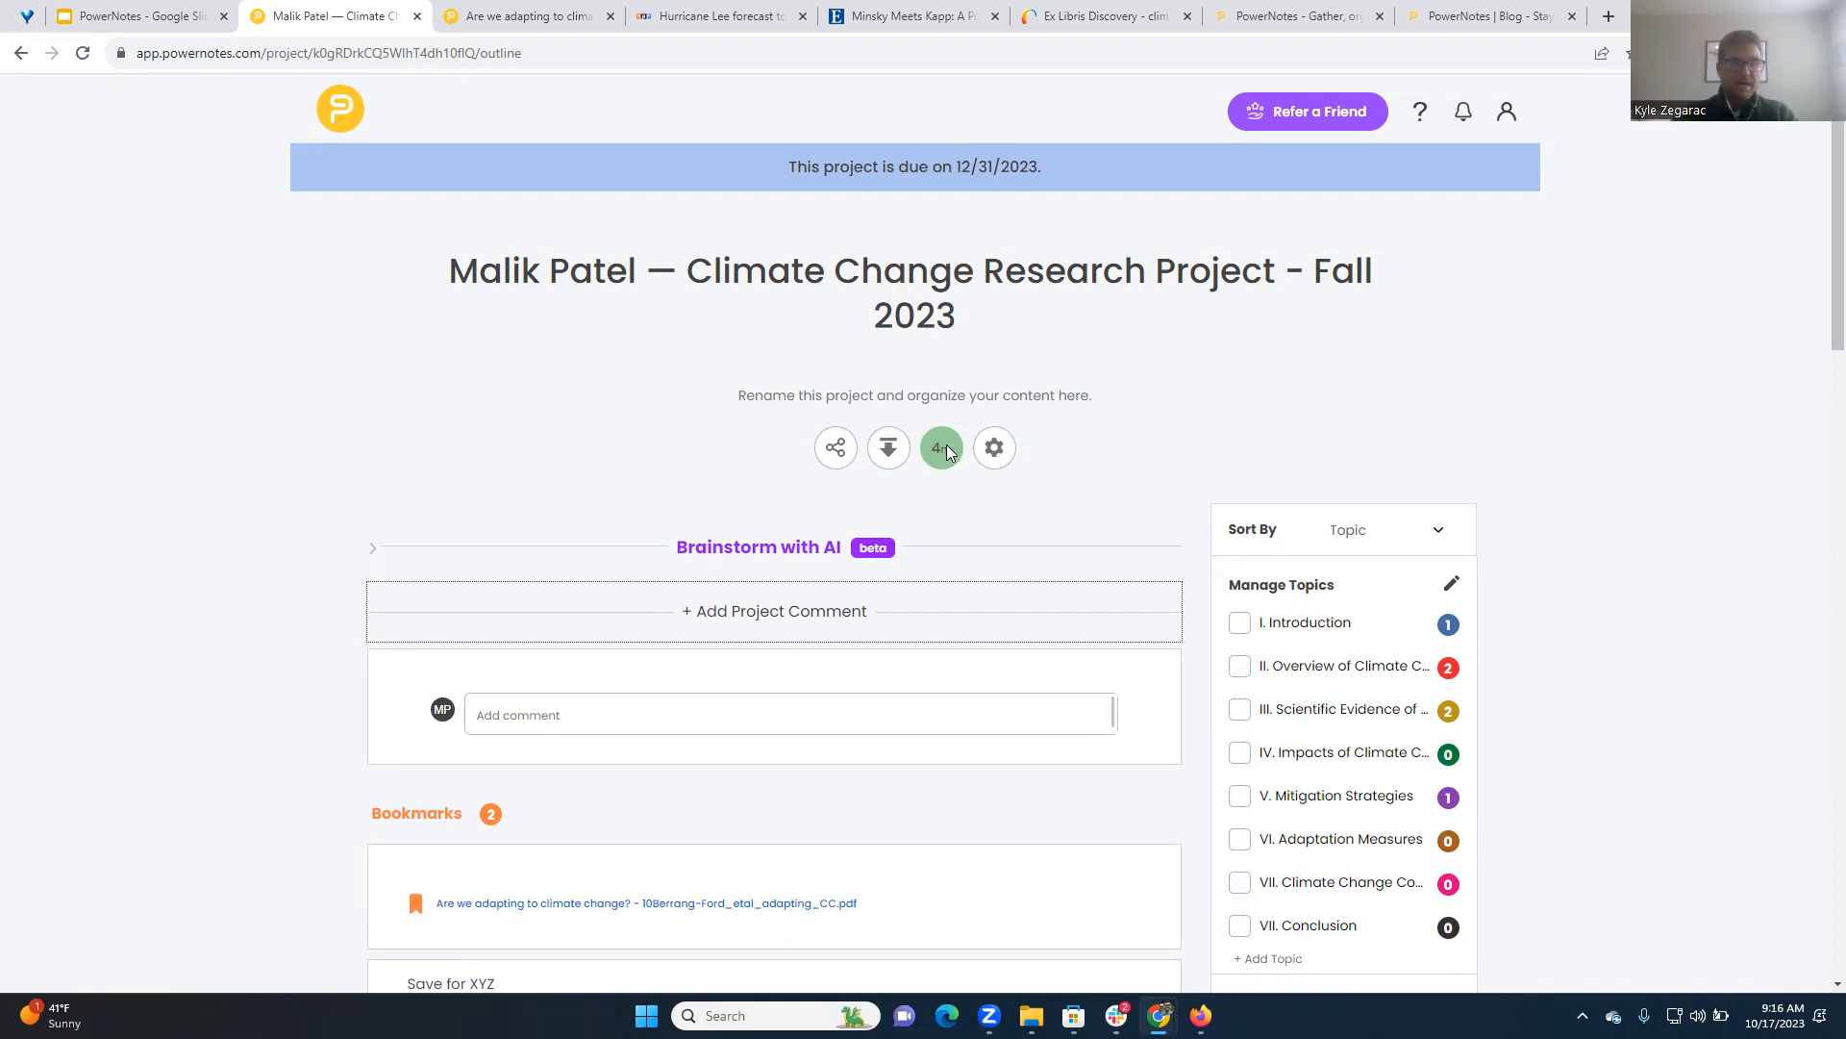
pyautogui.click(889, 468)
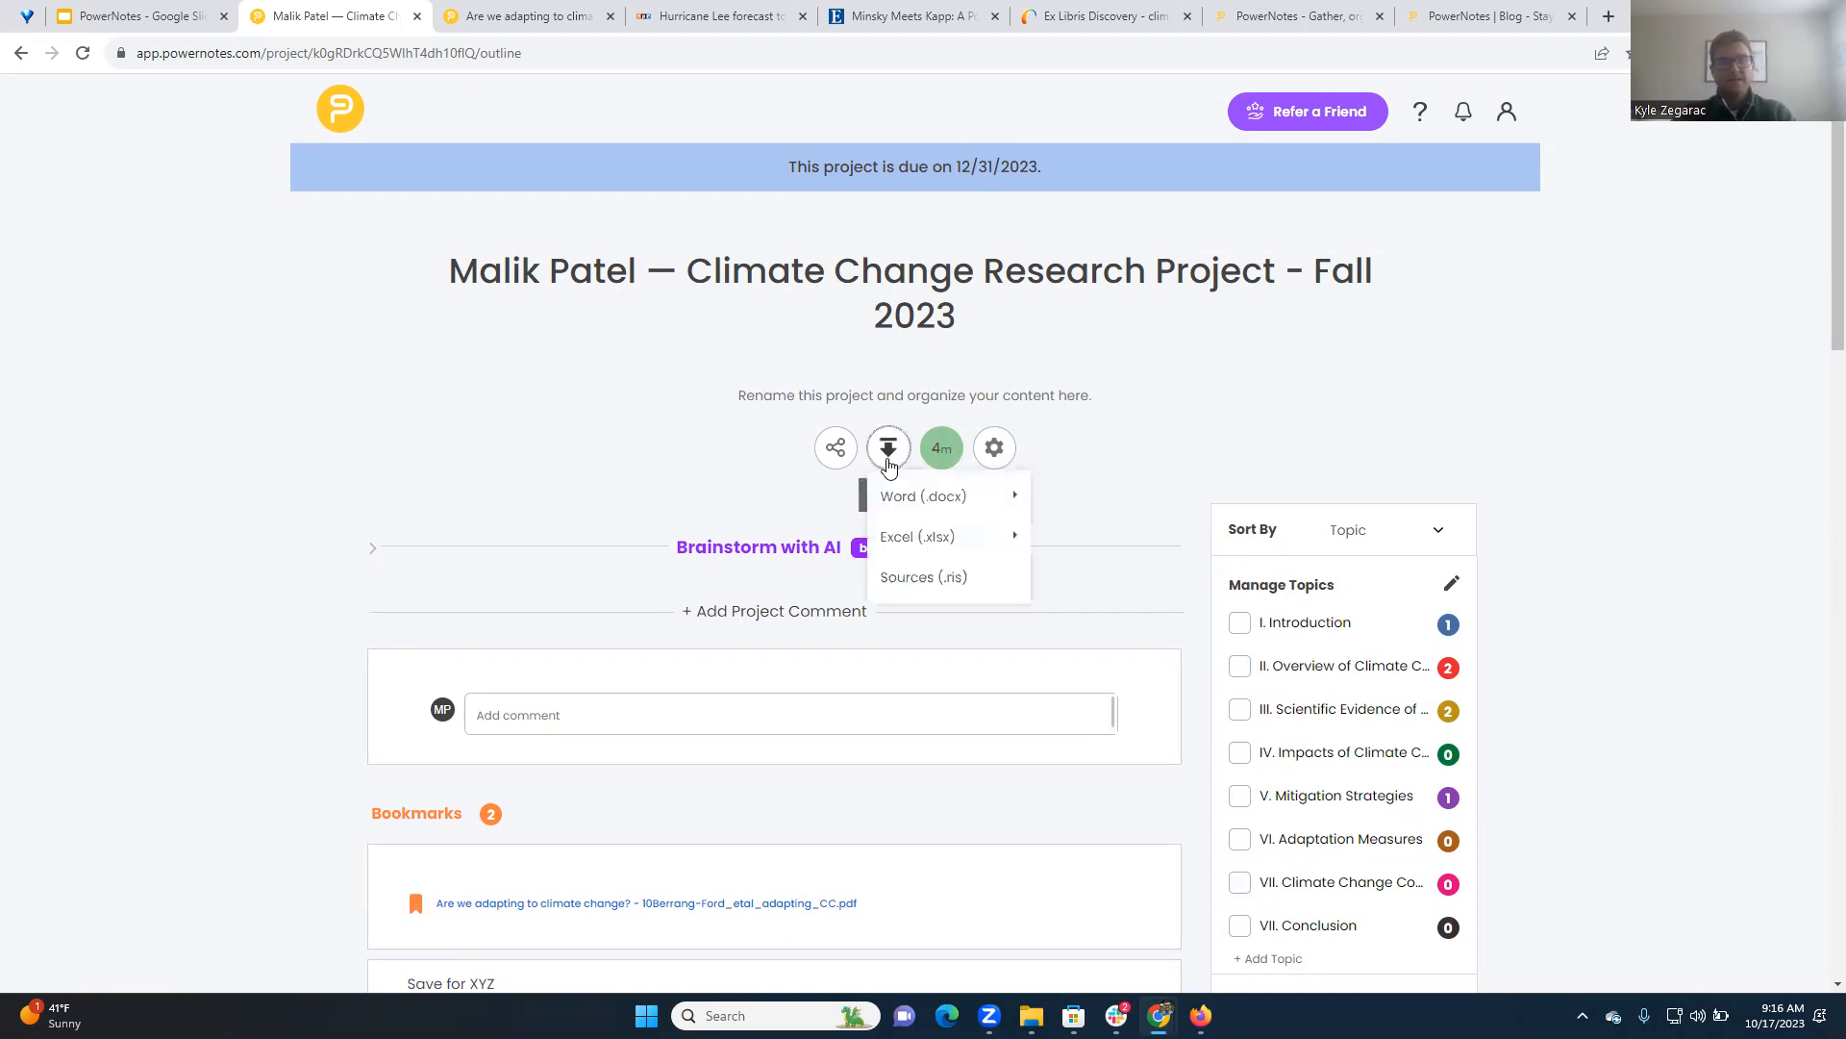
pyautogui.moveTo(887, 498)
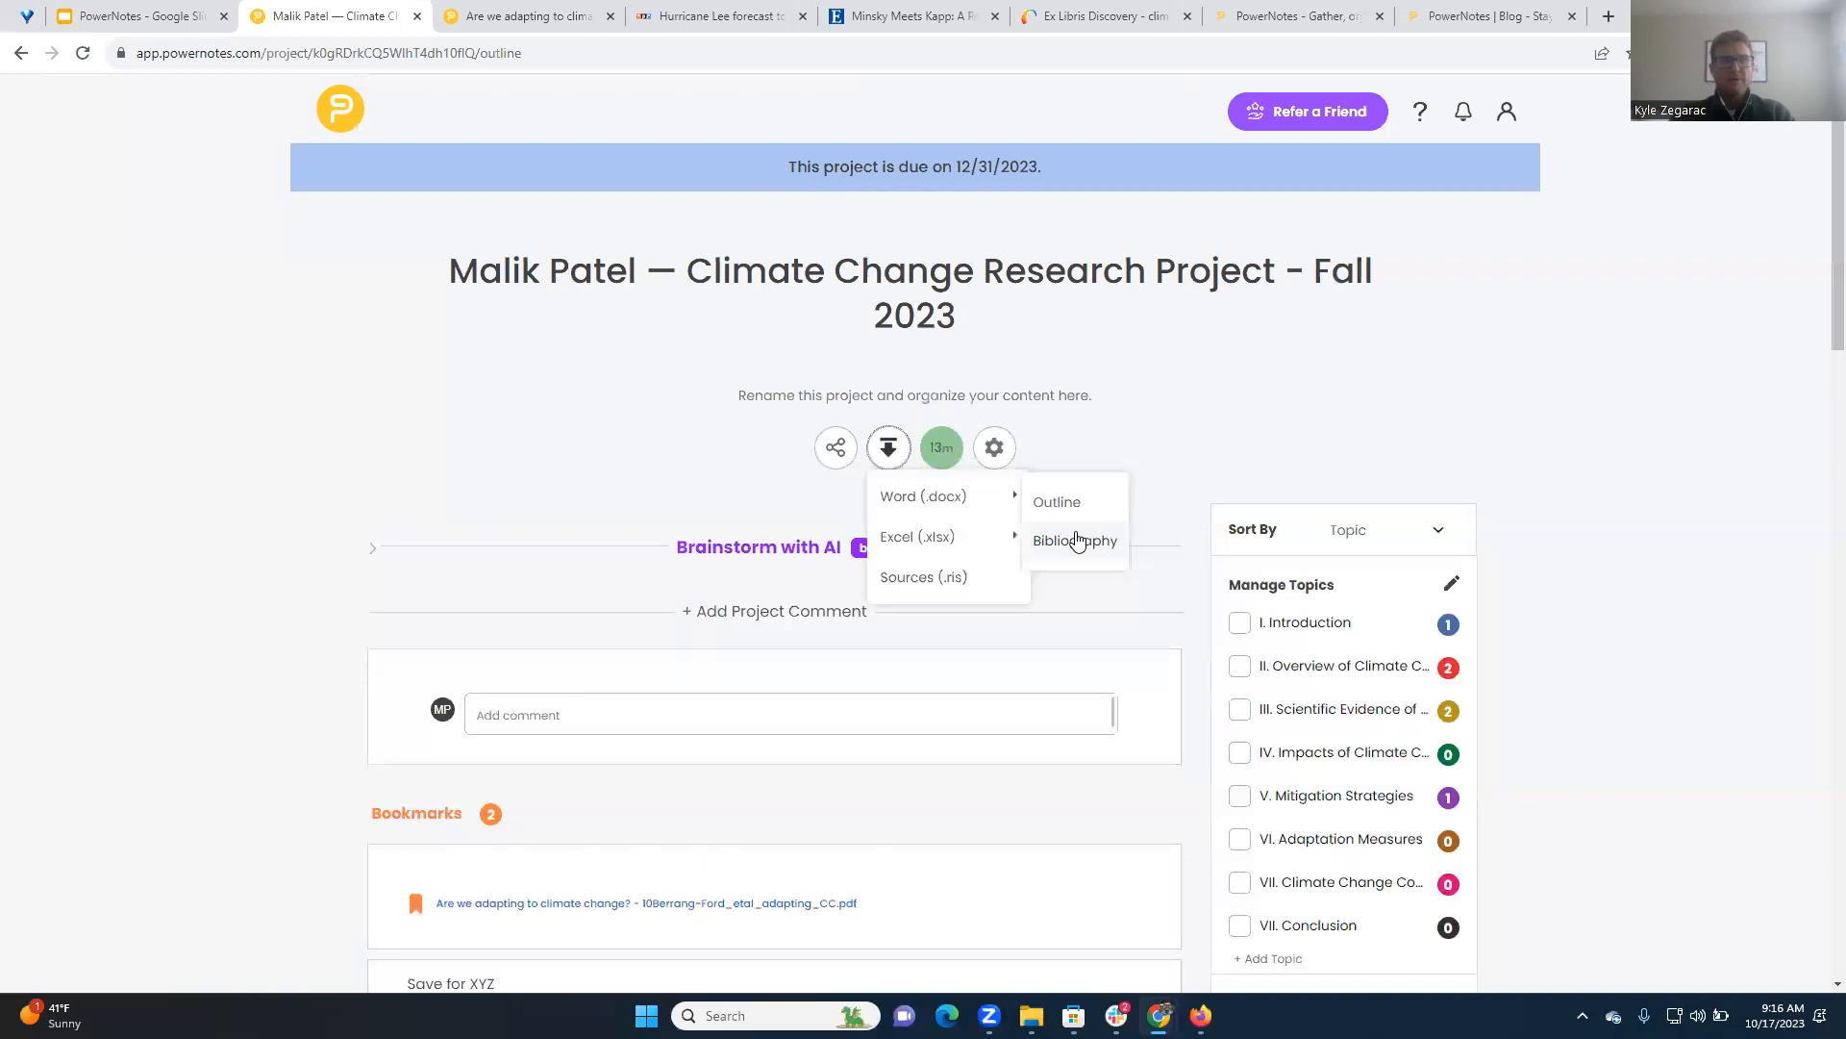
pyautogui.moveTo(966, 544)
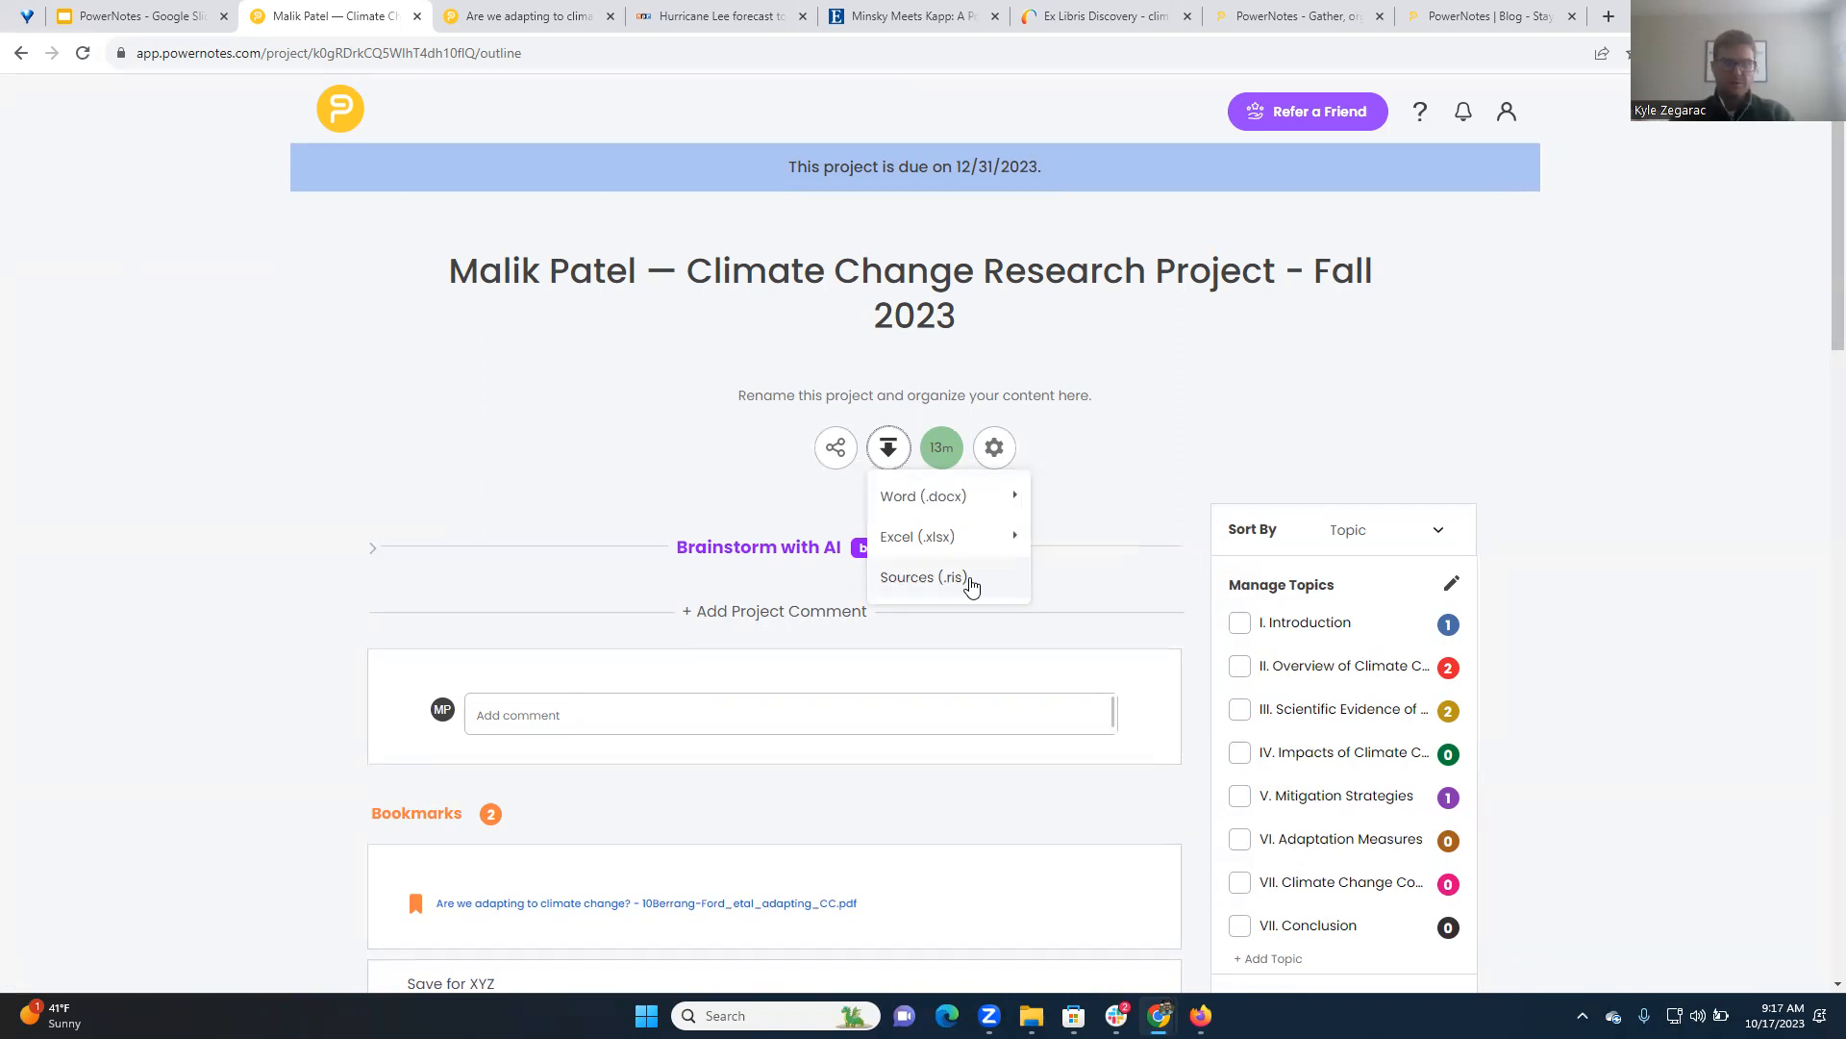
pyautogui.click(1309, 424)
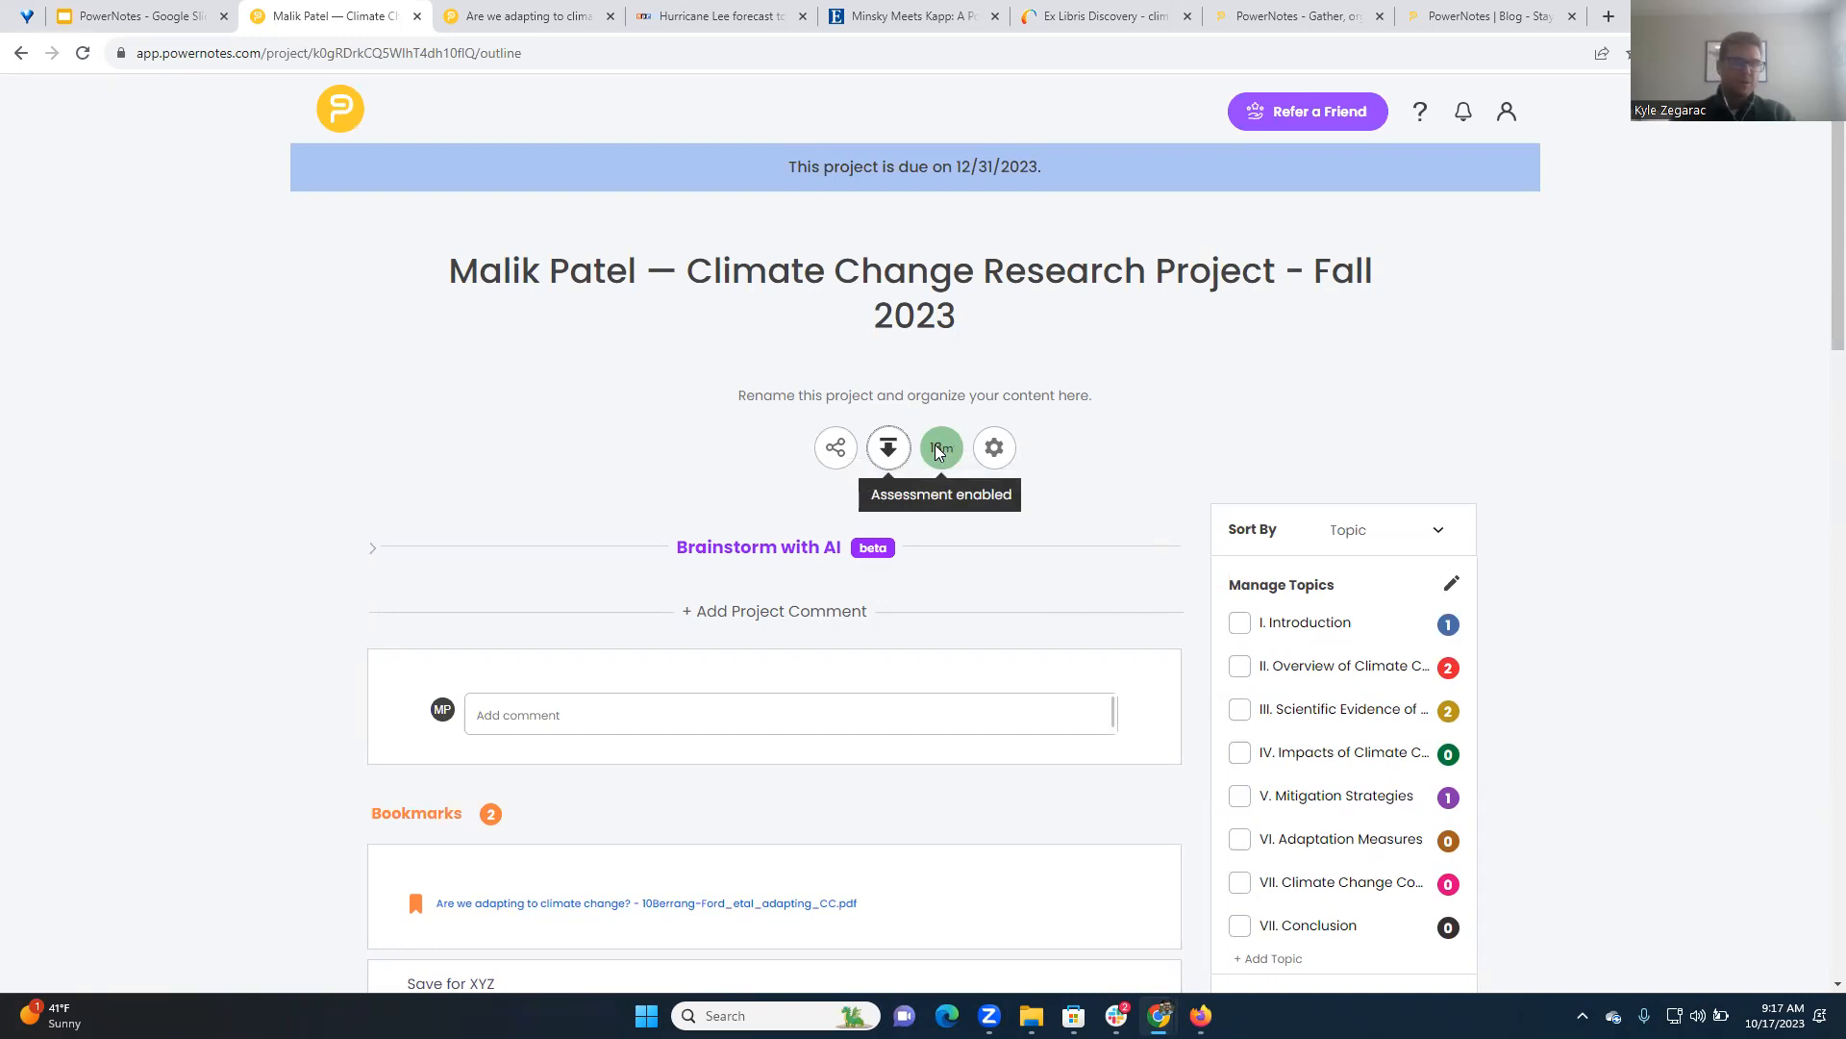
# View the project's citation format and source note label settings, and close them
pyautogui.click(992, 452)
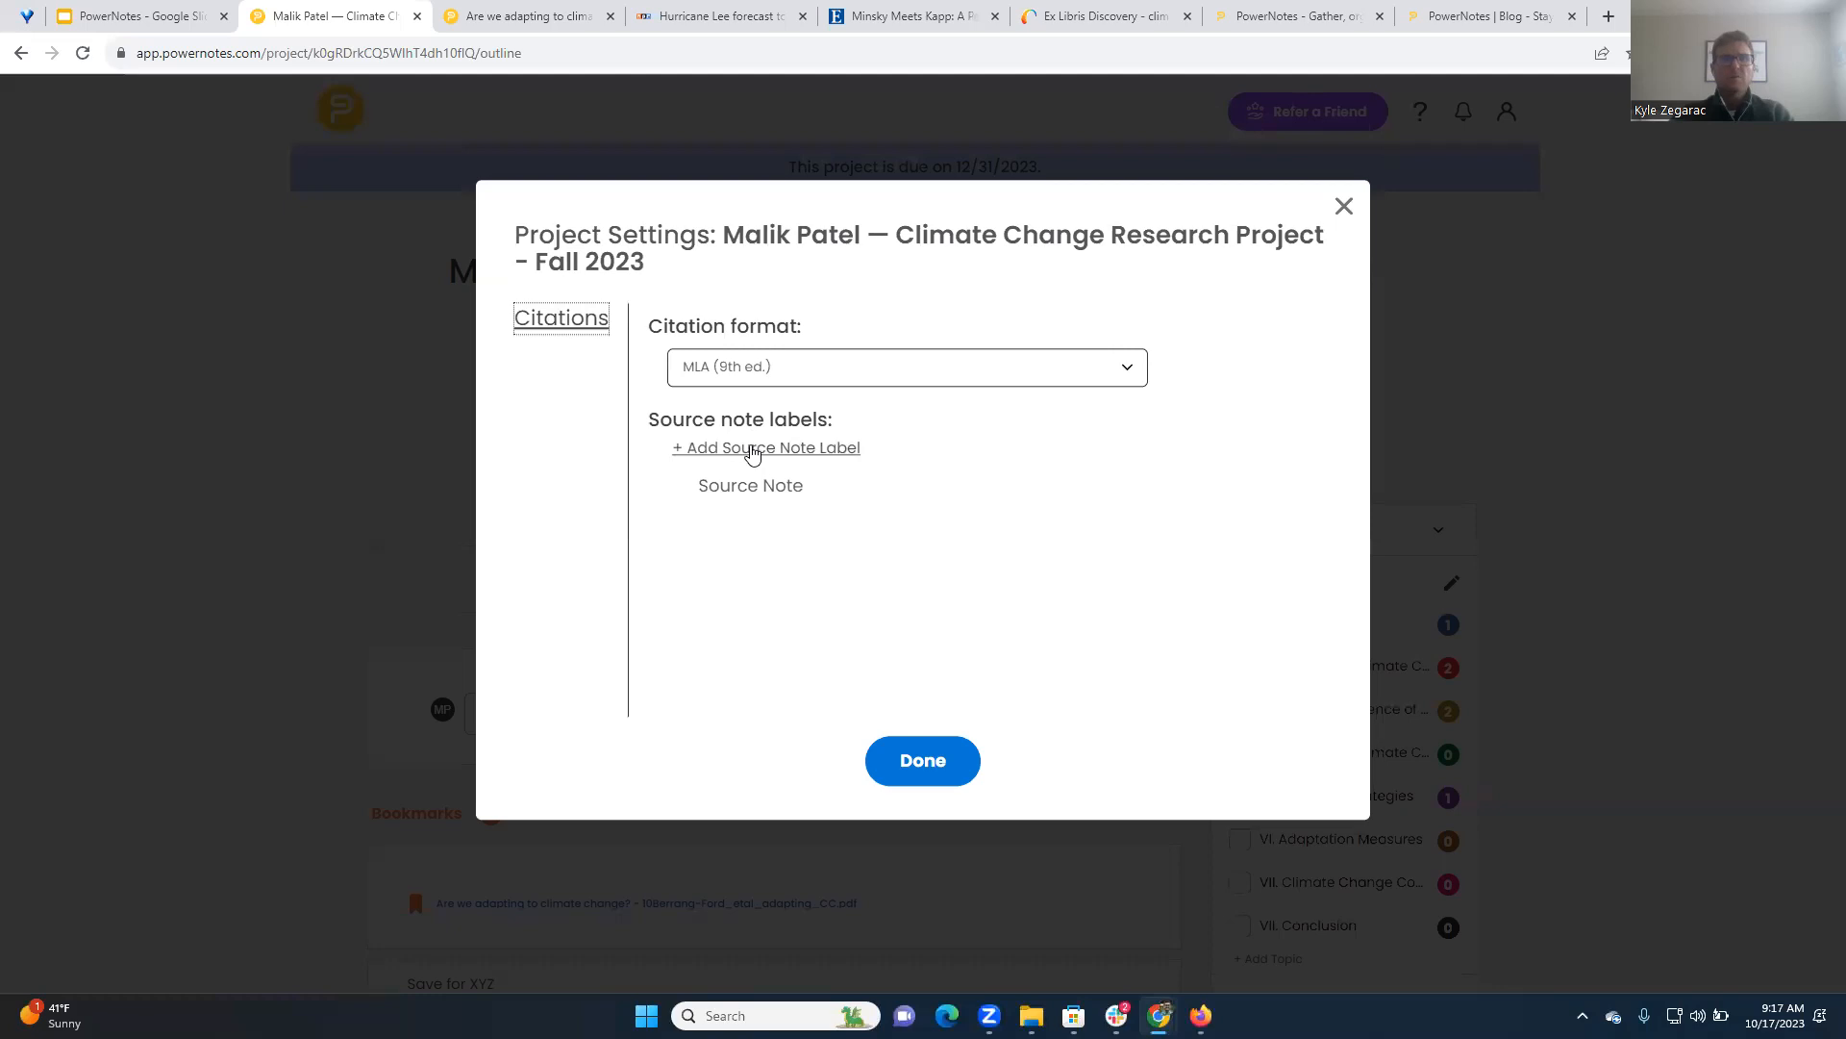
pyautogui.moveTo(752, 493)
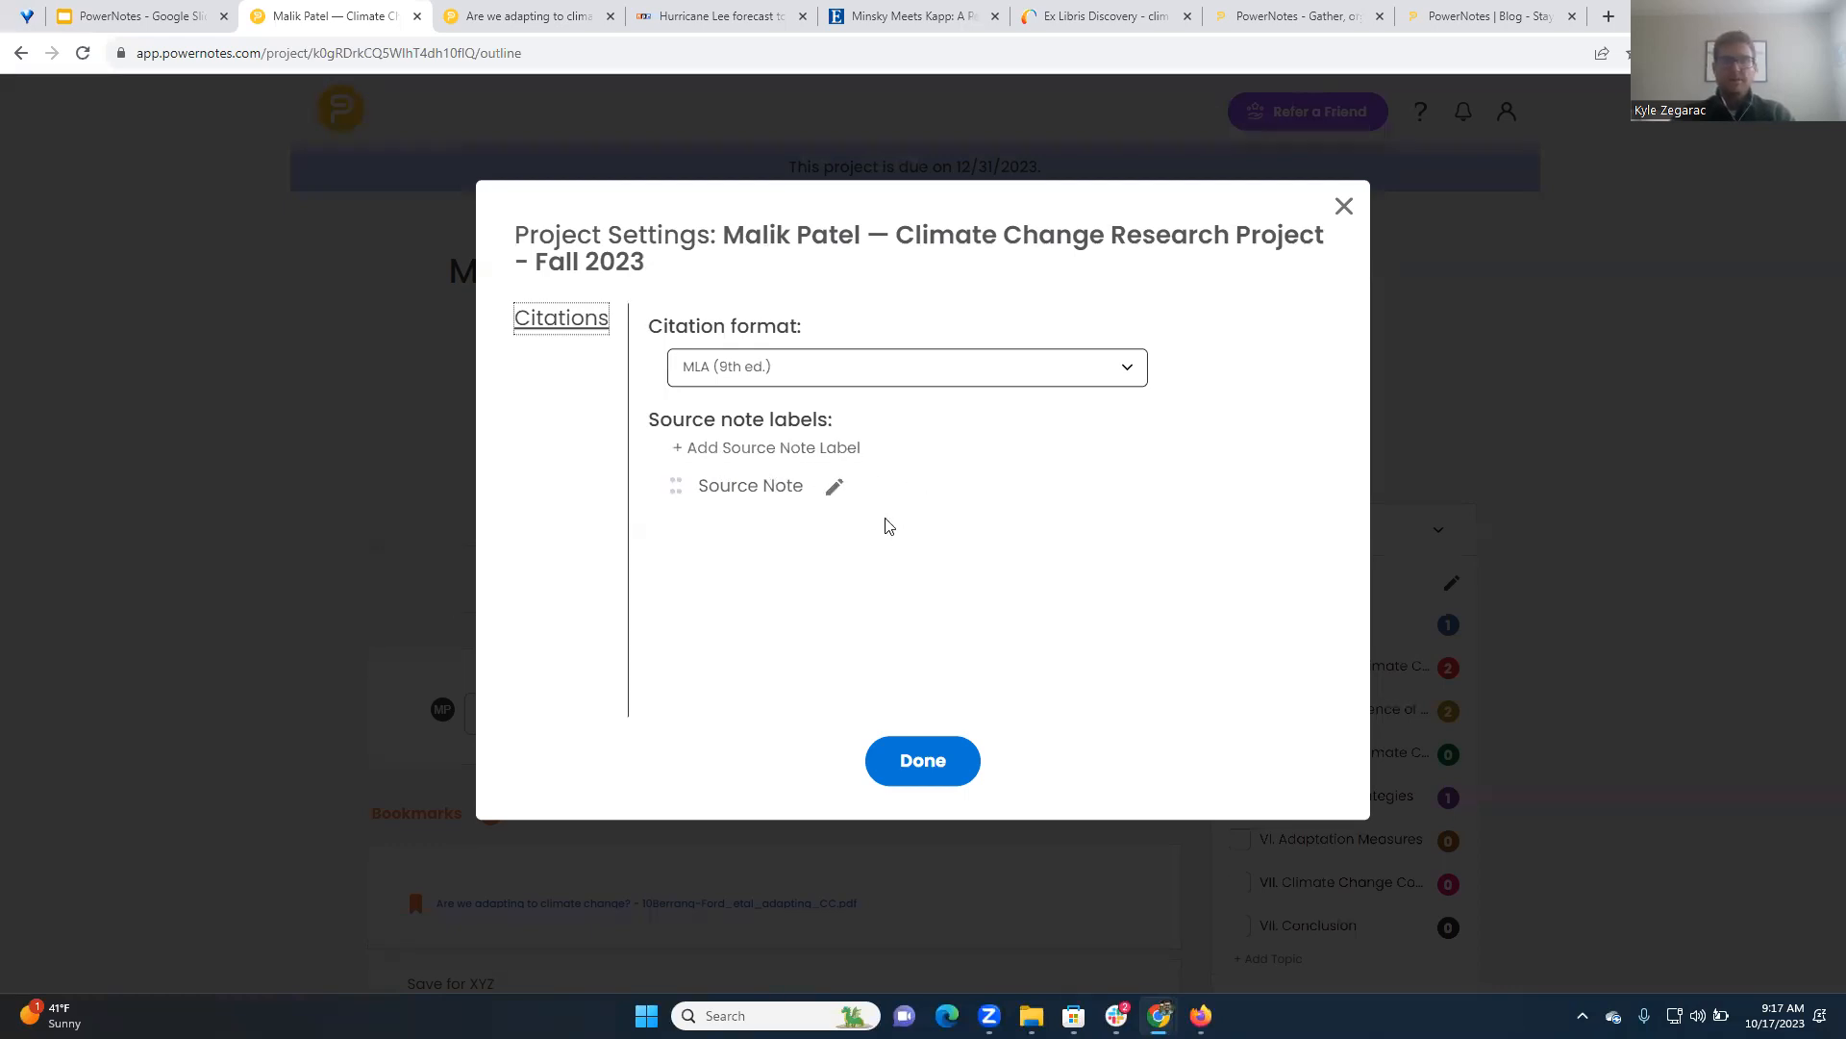
pyautogui.click(916, 750)
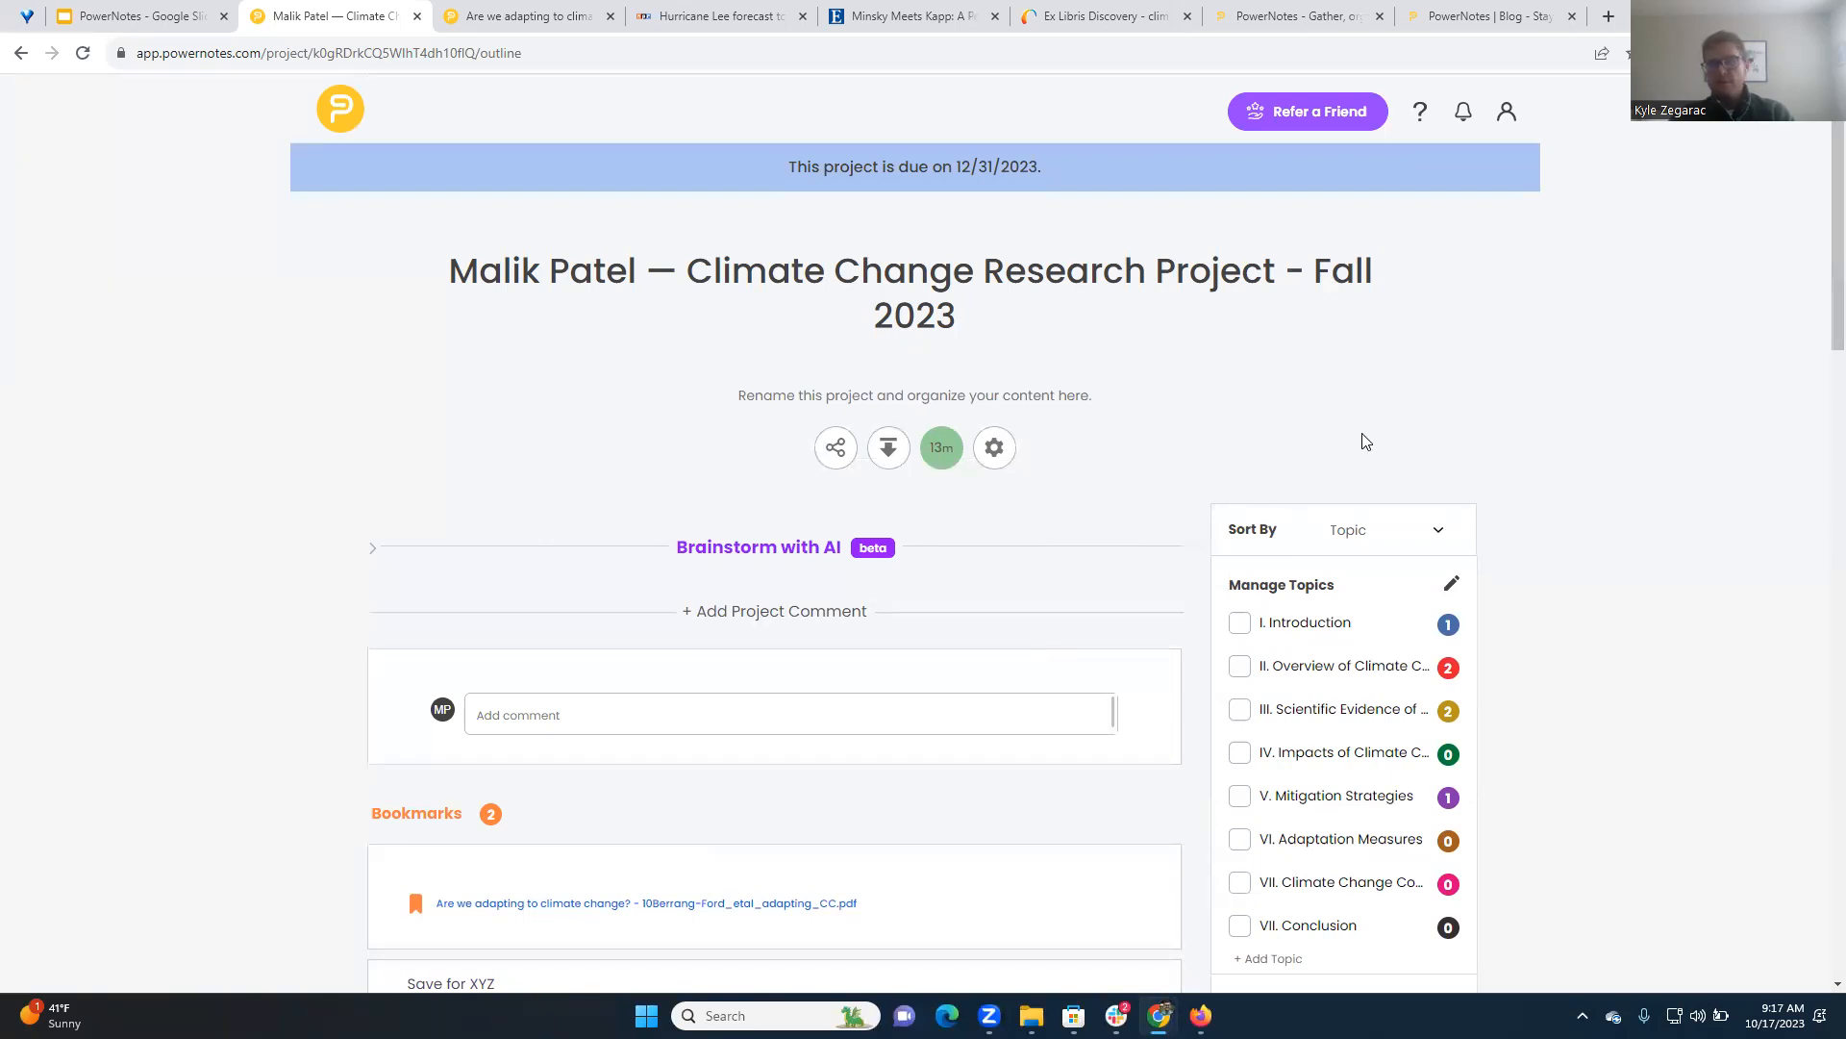
# Switch to the NPR Hurricane Lee article, view the extension's help options, and open the PowerNotes tech support form
pyautogui.click(662, 9)
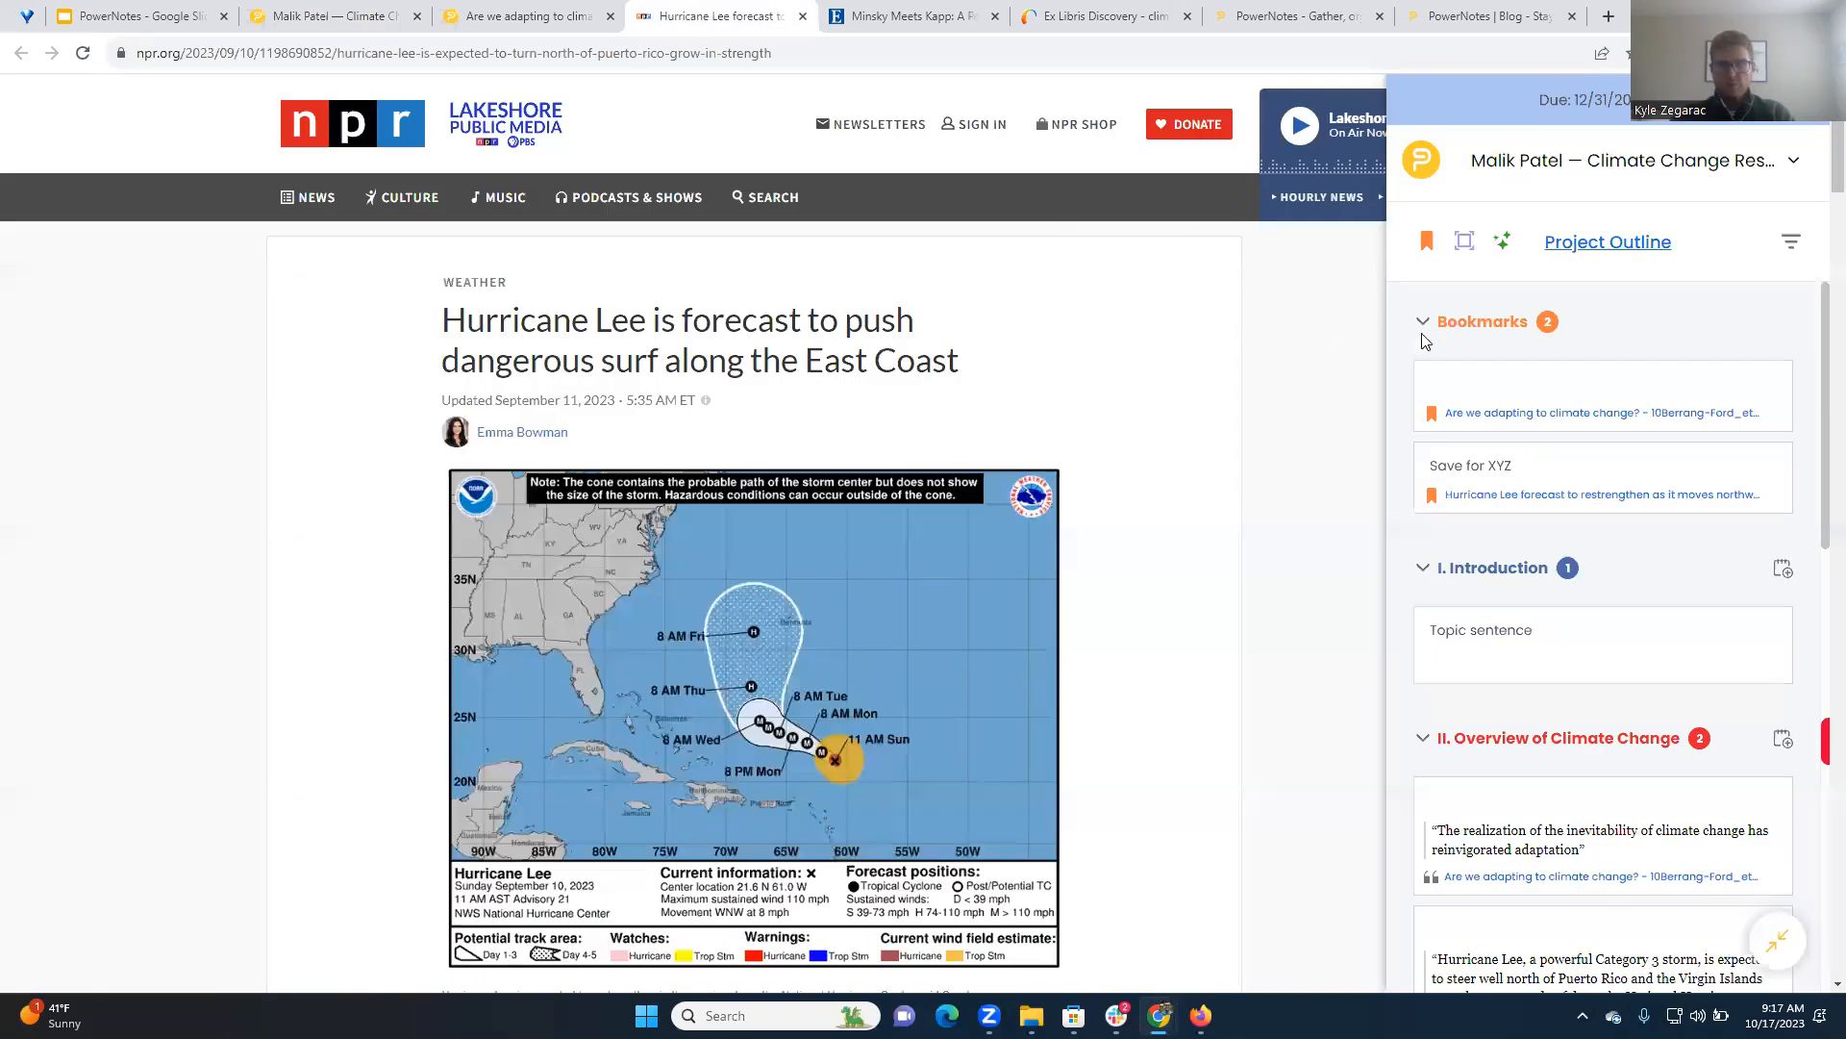
pyautogui.click(1700, 54)
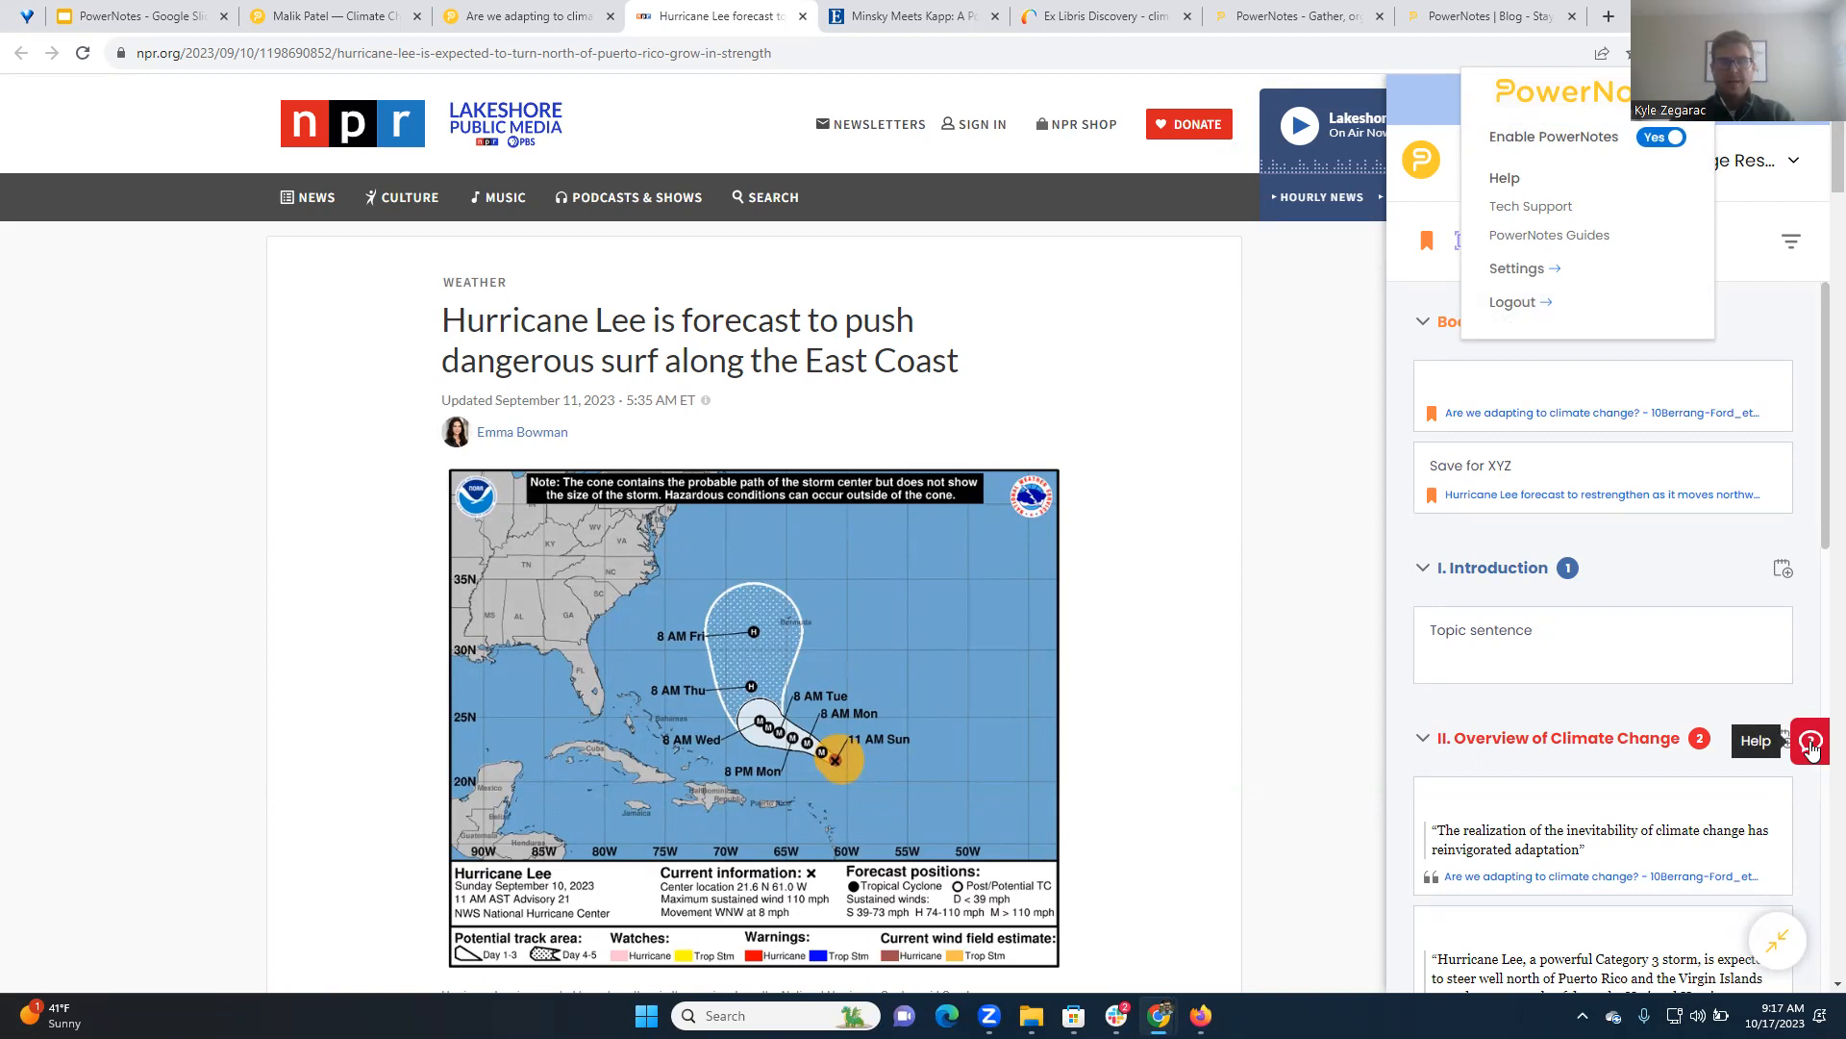
pyautogui.click(1811, 746)
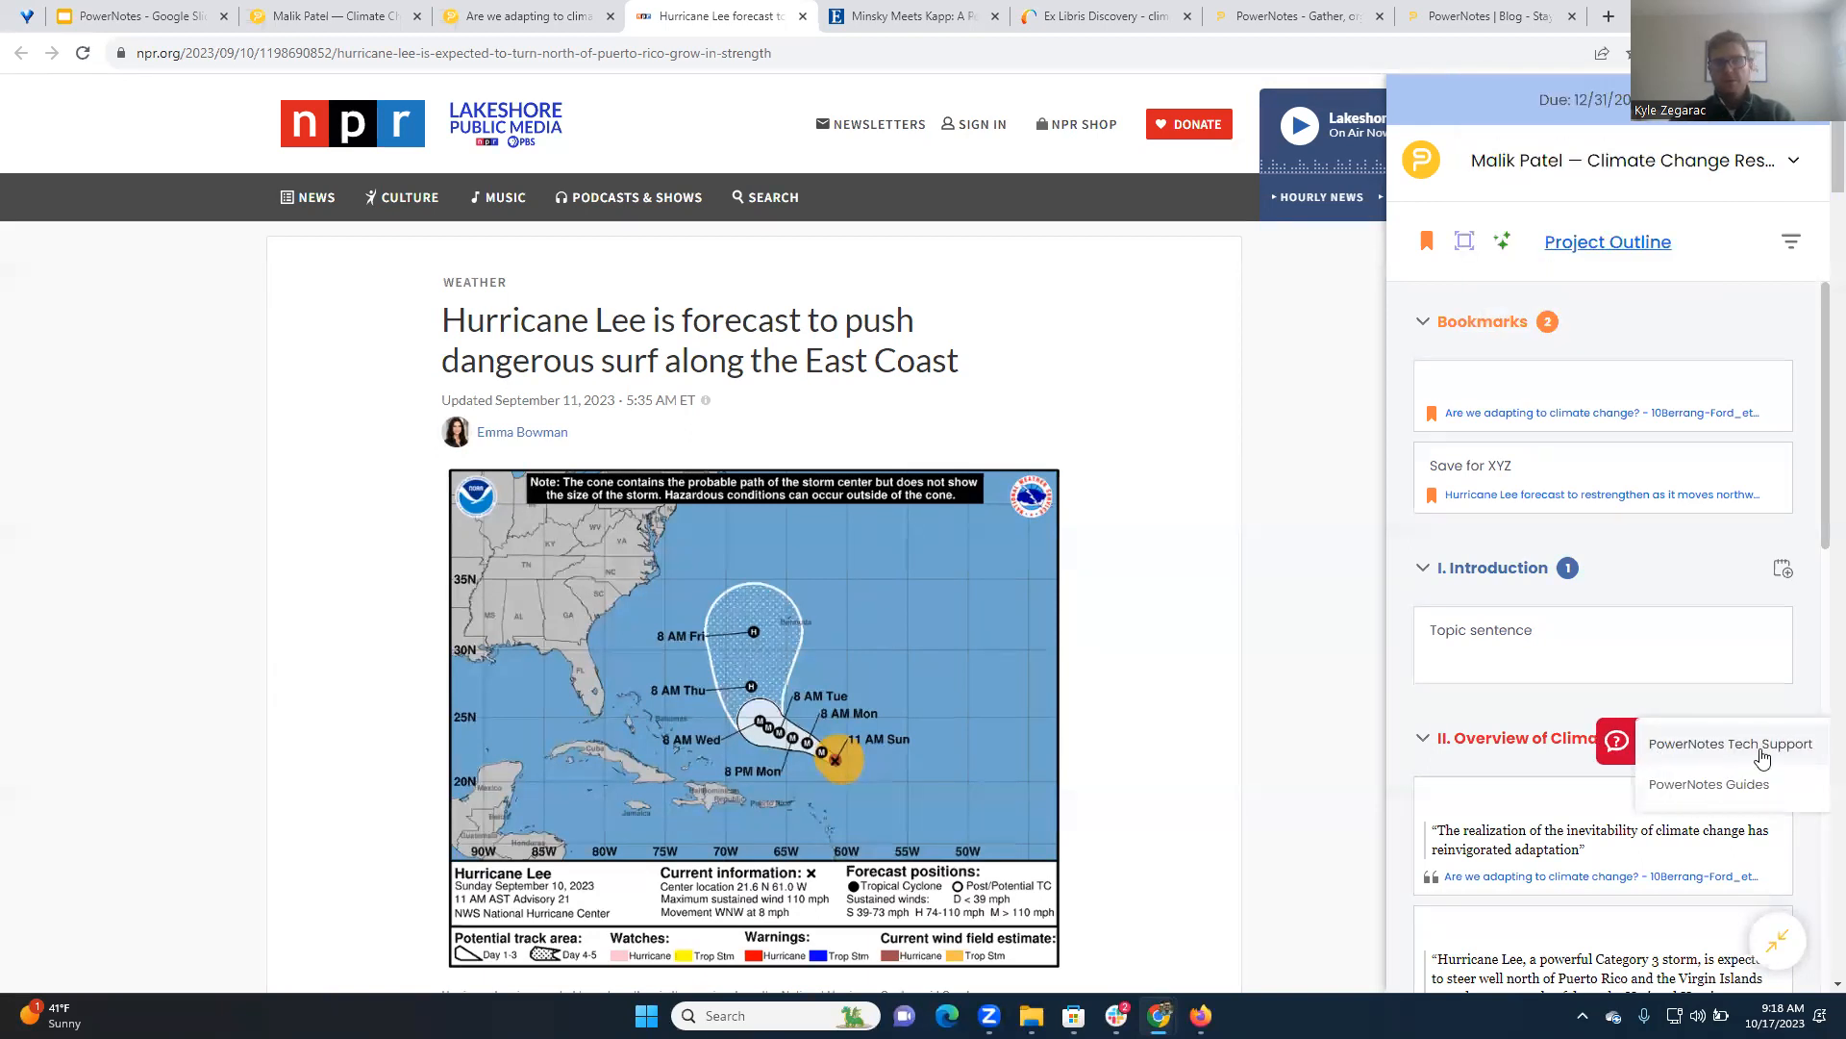
pyautogui.click(1705, 785)
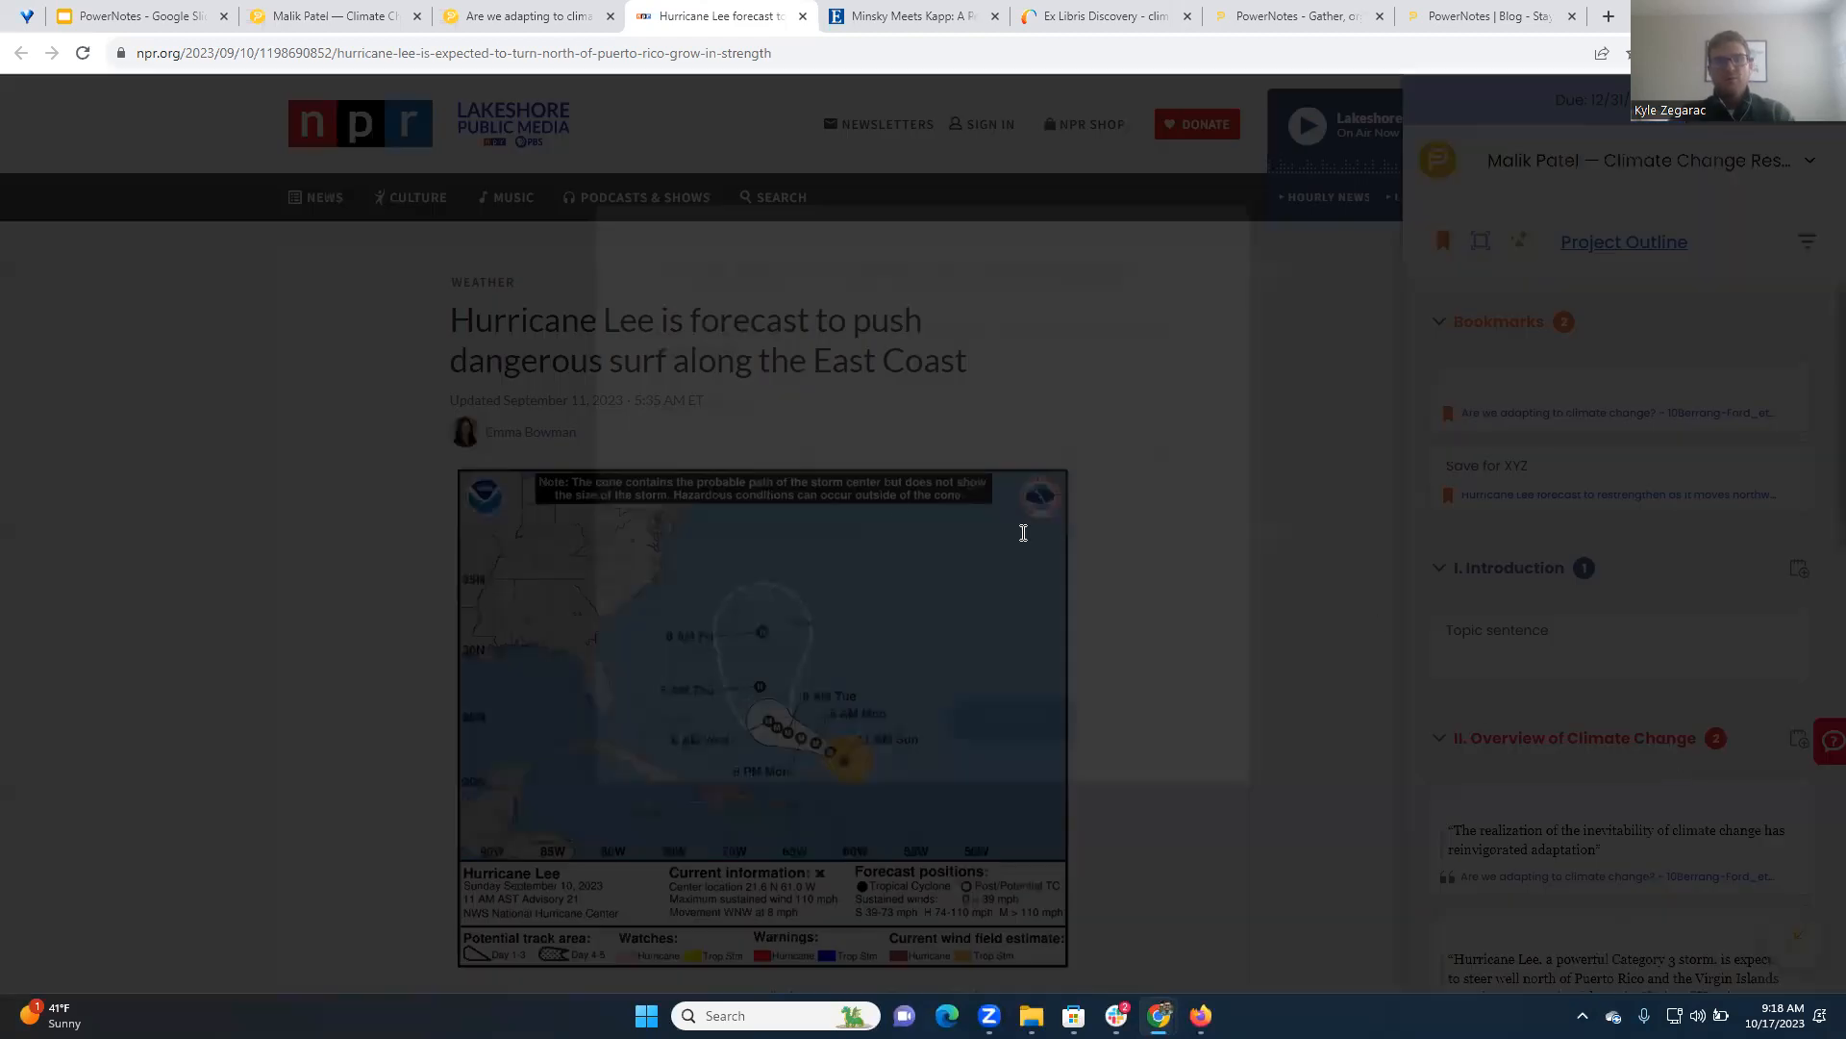
# Draft a support message starting "Please help the citation or", erase it, and cancel the report
pyautogui.click(835, 564)
pyautogui.write('Please help the citation or highl;i')
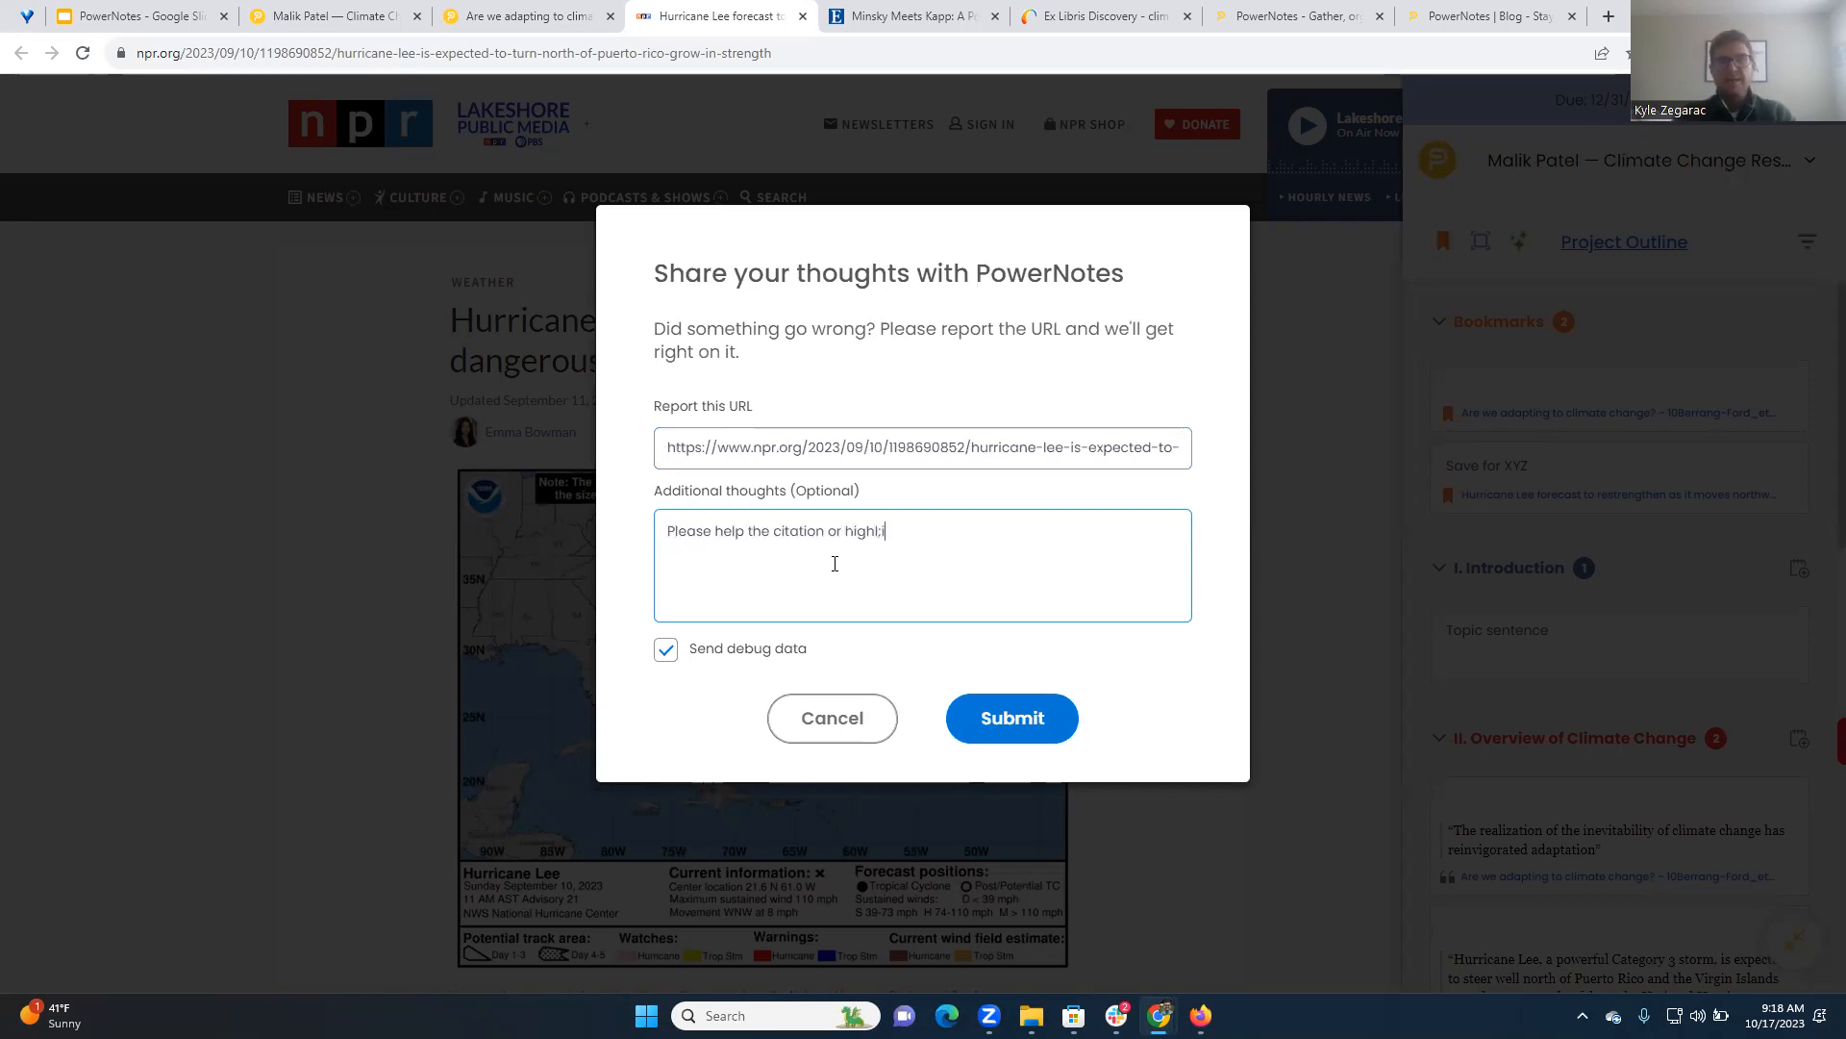
pyautogui.press('BackSpace')
pyautogui.press('BackSpace')
pyautogui.press('BackSpace')
pyautogui.press('BackSpace')
pyautogui.press('BackSpace')
pyautogui.press('BackSpace')
pyautogui.press('BackSpace')
pyautogui.press('BackSpace')
pyautogui.press('BackSpace')
pyautogui.press('BackSpace')
pyautogui.press('BackSpace')
pyautogui.press('BackSpace')
pyautogui.press('BackSpace')
pyautogui.press('BackSpace')
pyautogui.press('BackSpace')
pyautogui.press('BackSpace')
pyautogui.press('BackSpace')
pyautogui.press('BackSpace')
pyautogui.press('BackSpace')
pyautogui.press('BackSpace')
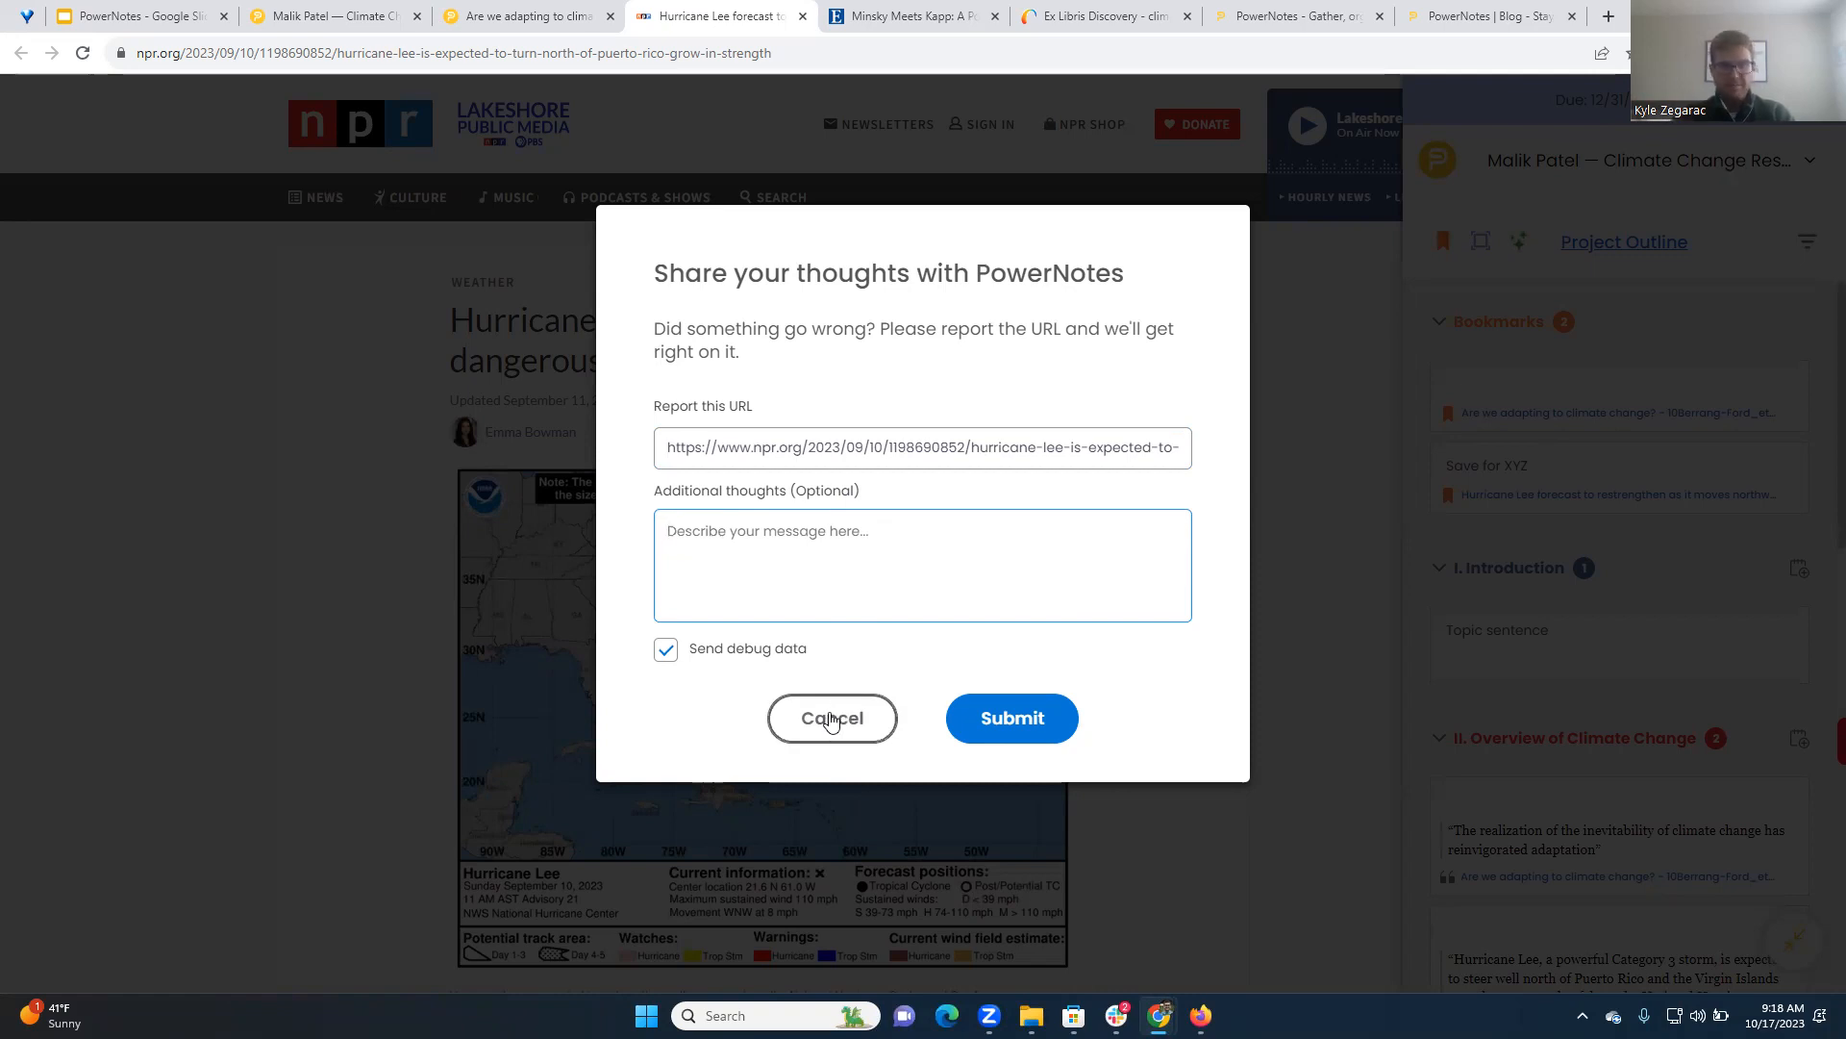
pyautogui.click(832, 718)
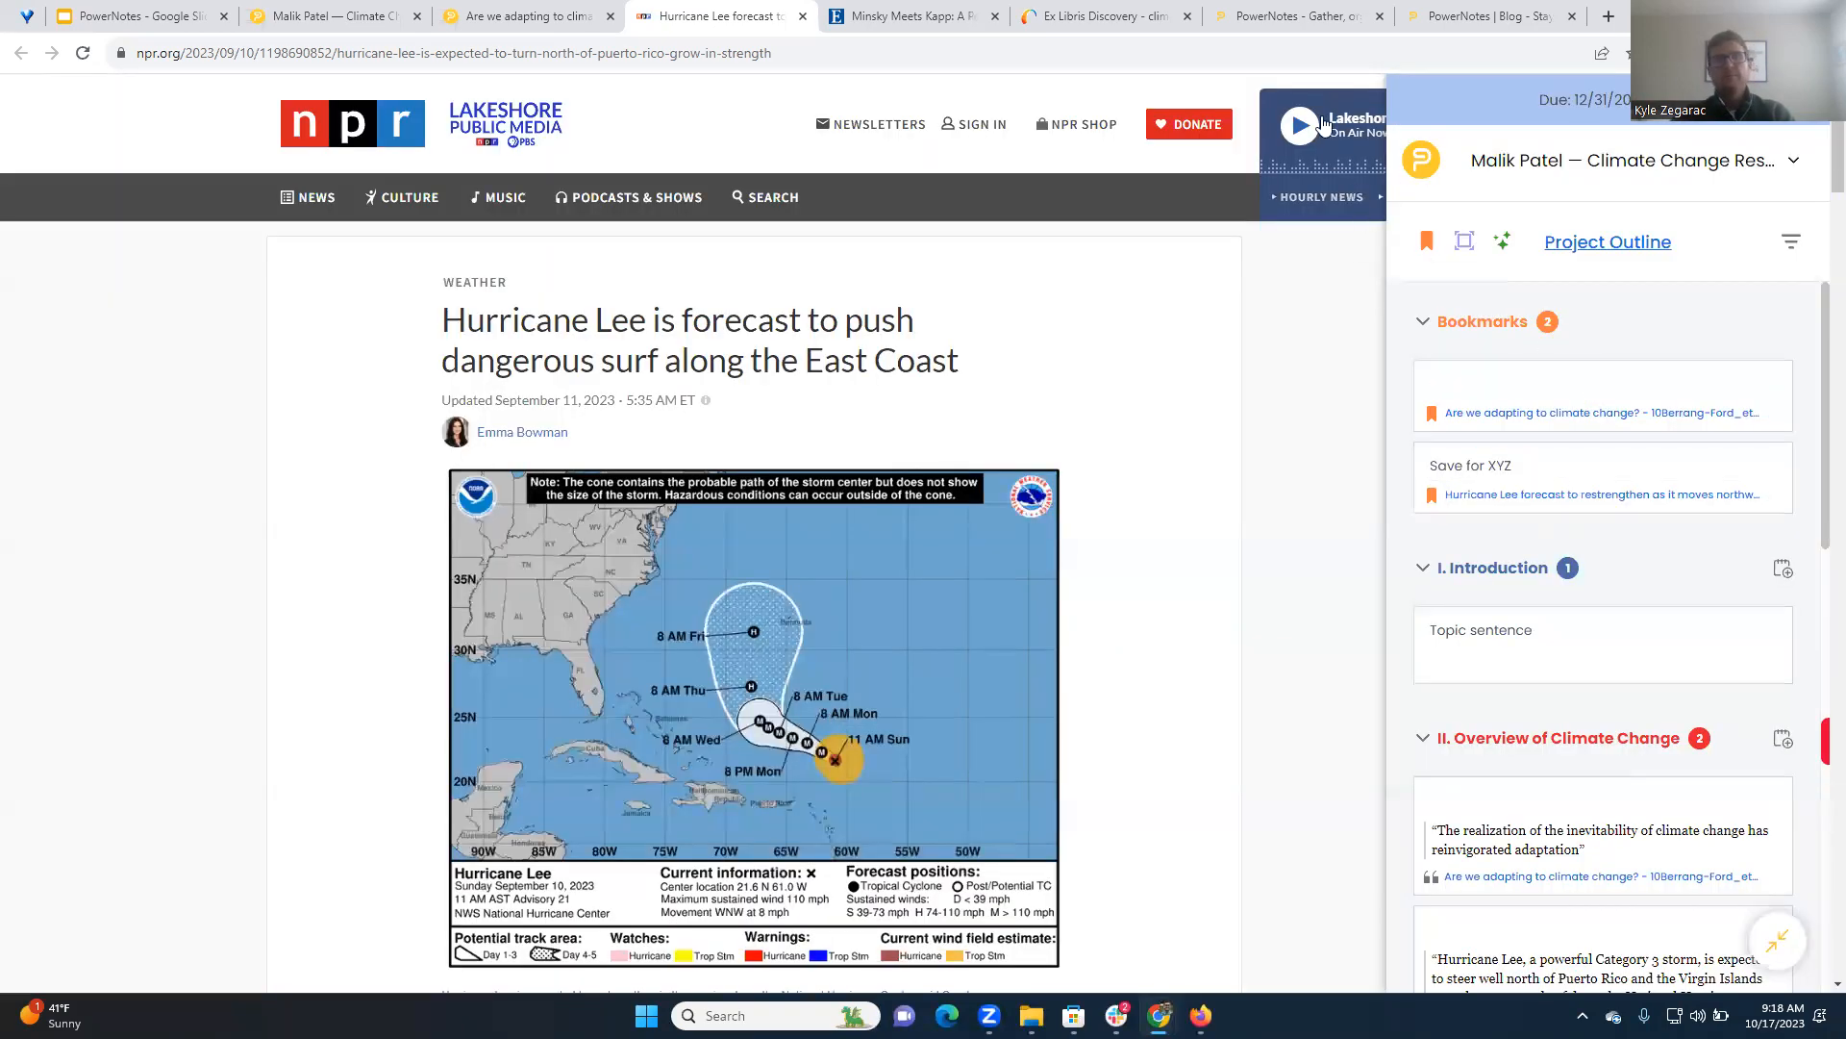
# Switch to the PowerNotes website, open its Getting Started resources, and collapse the PowerNotes sidebar
pyautogui.click(1282, 13)
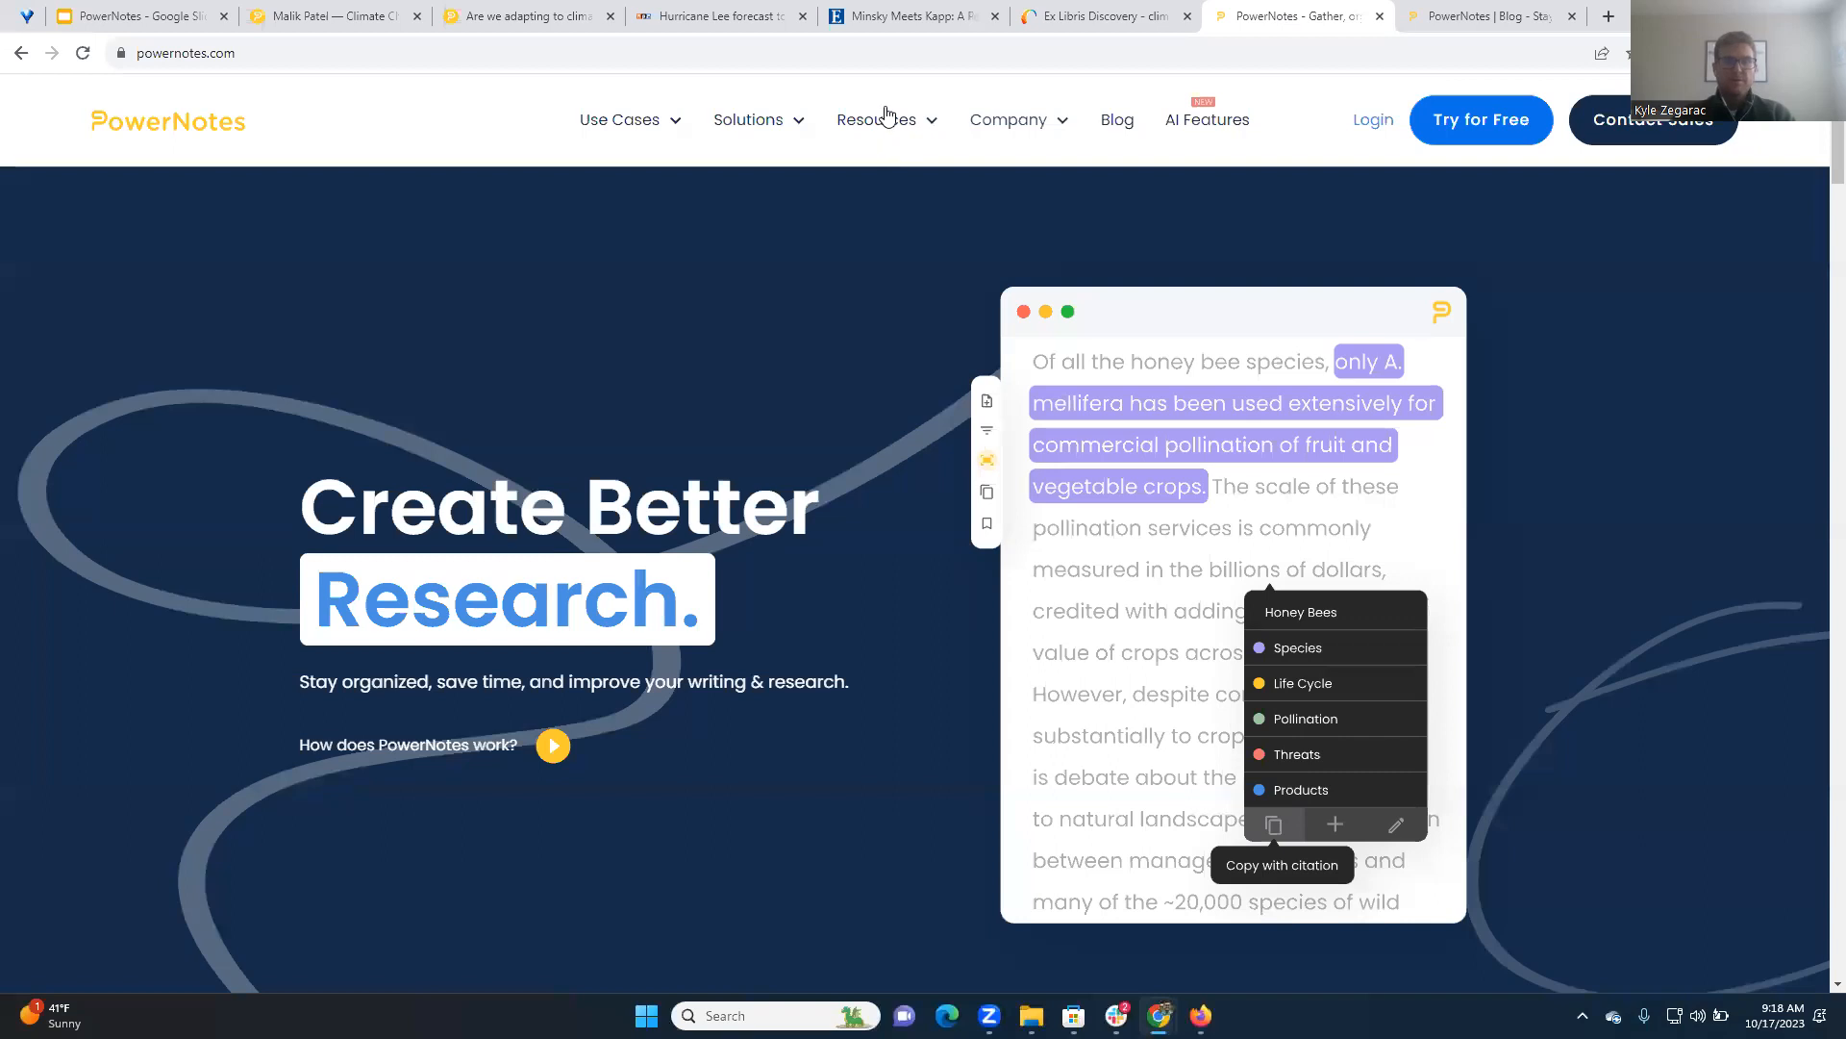
pyautogui.click(861, 127)
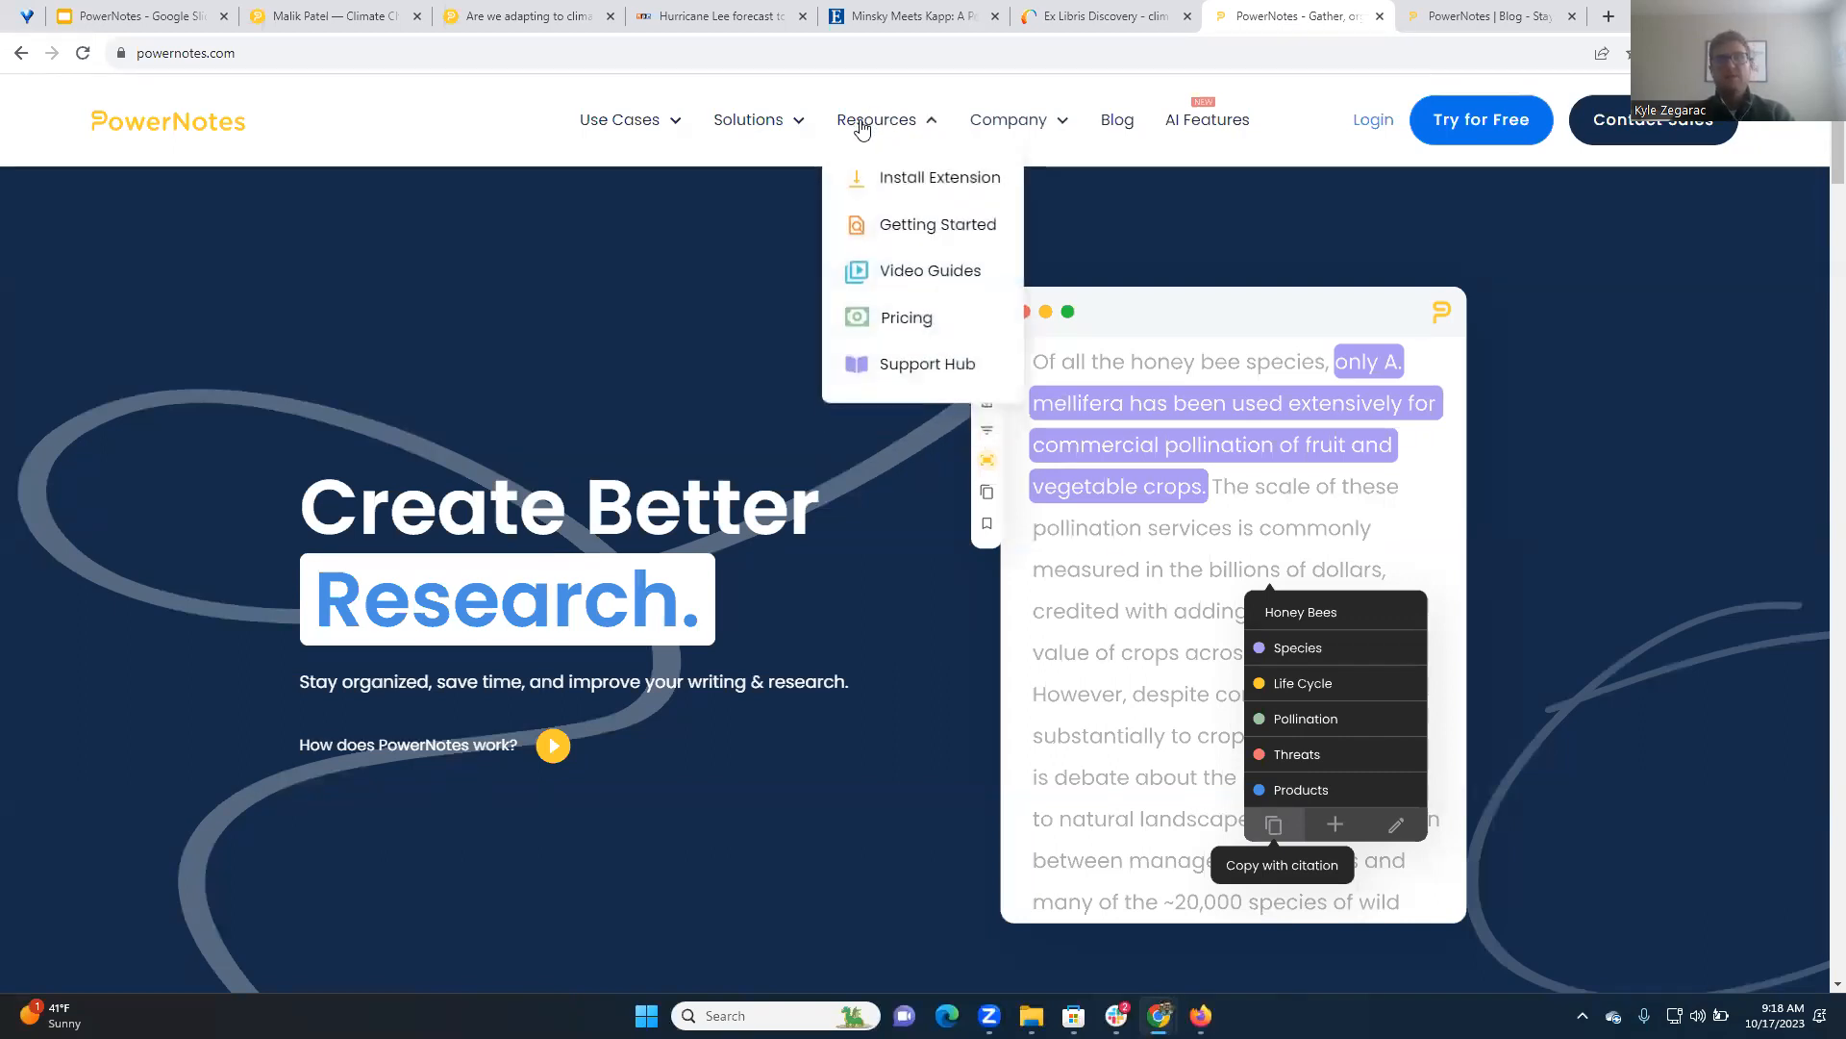
pyautogui.click(926, 235)
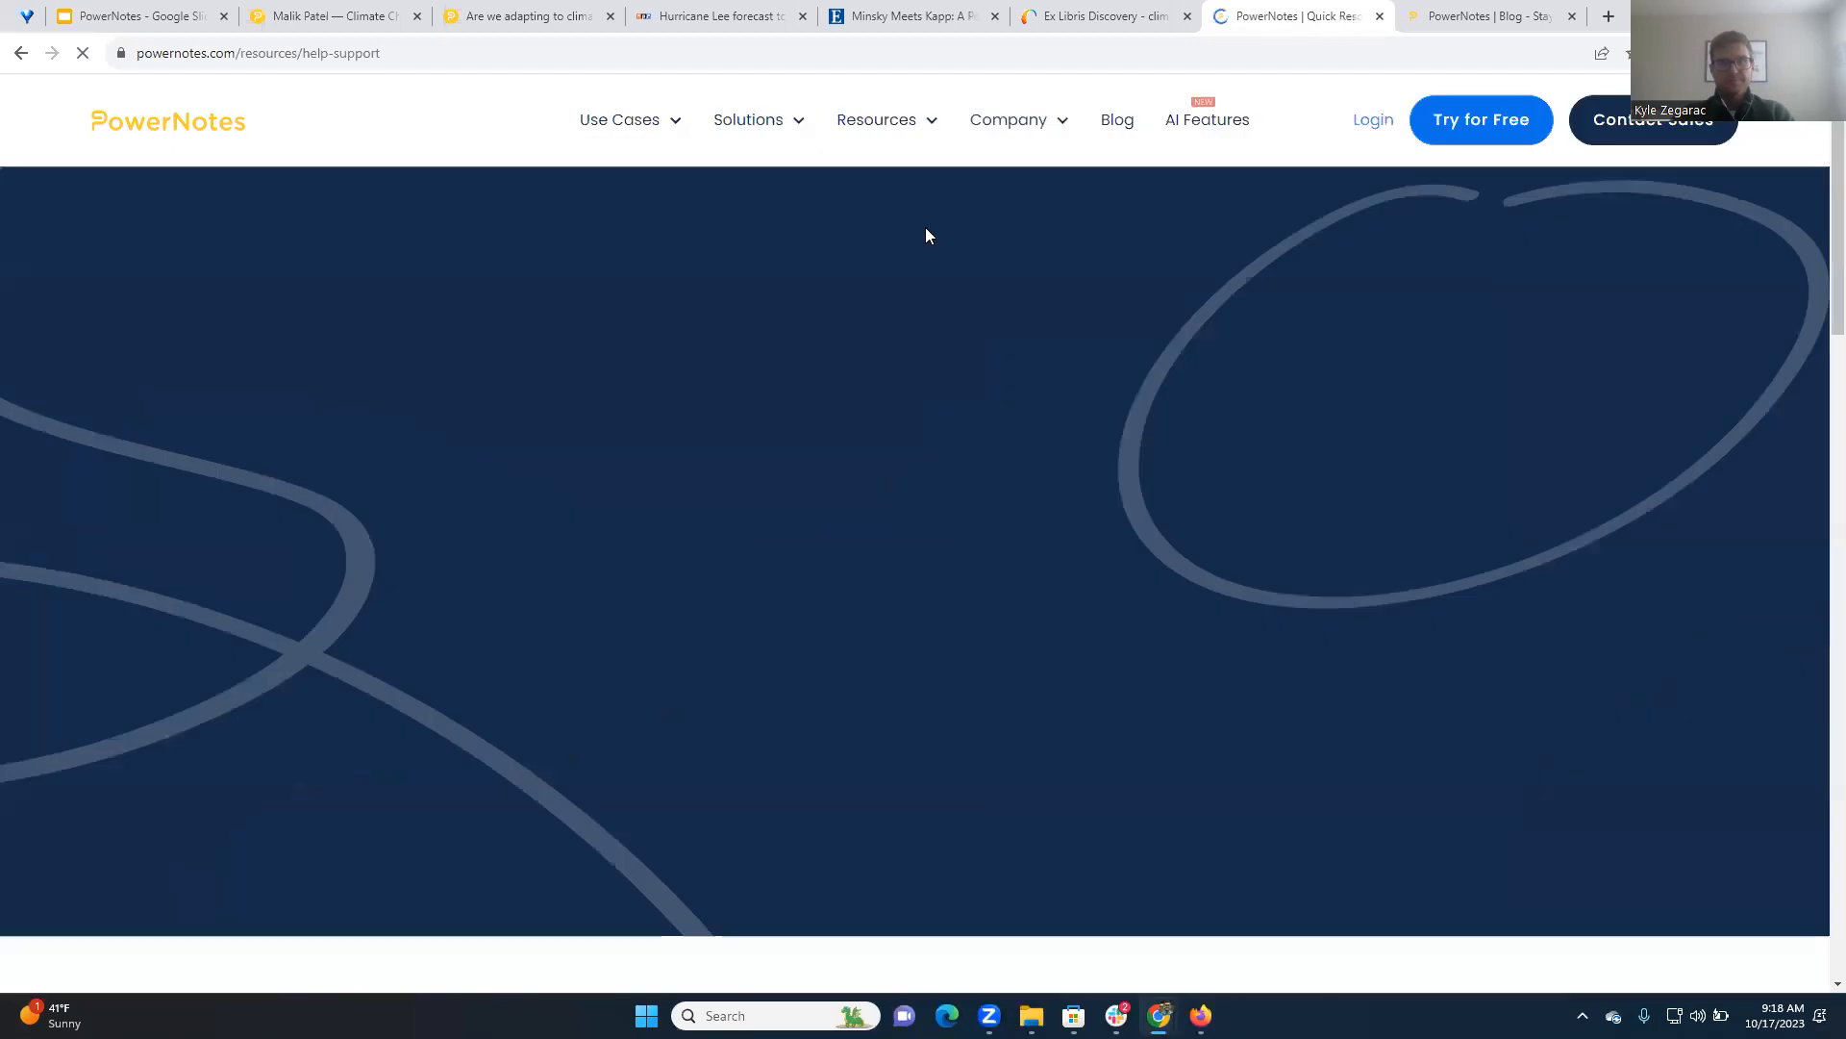
pyautogui.click(1777, 939)
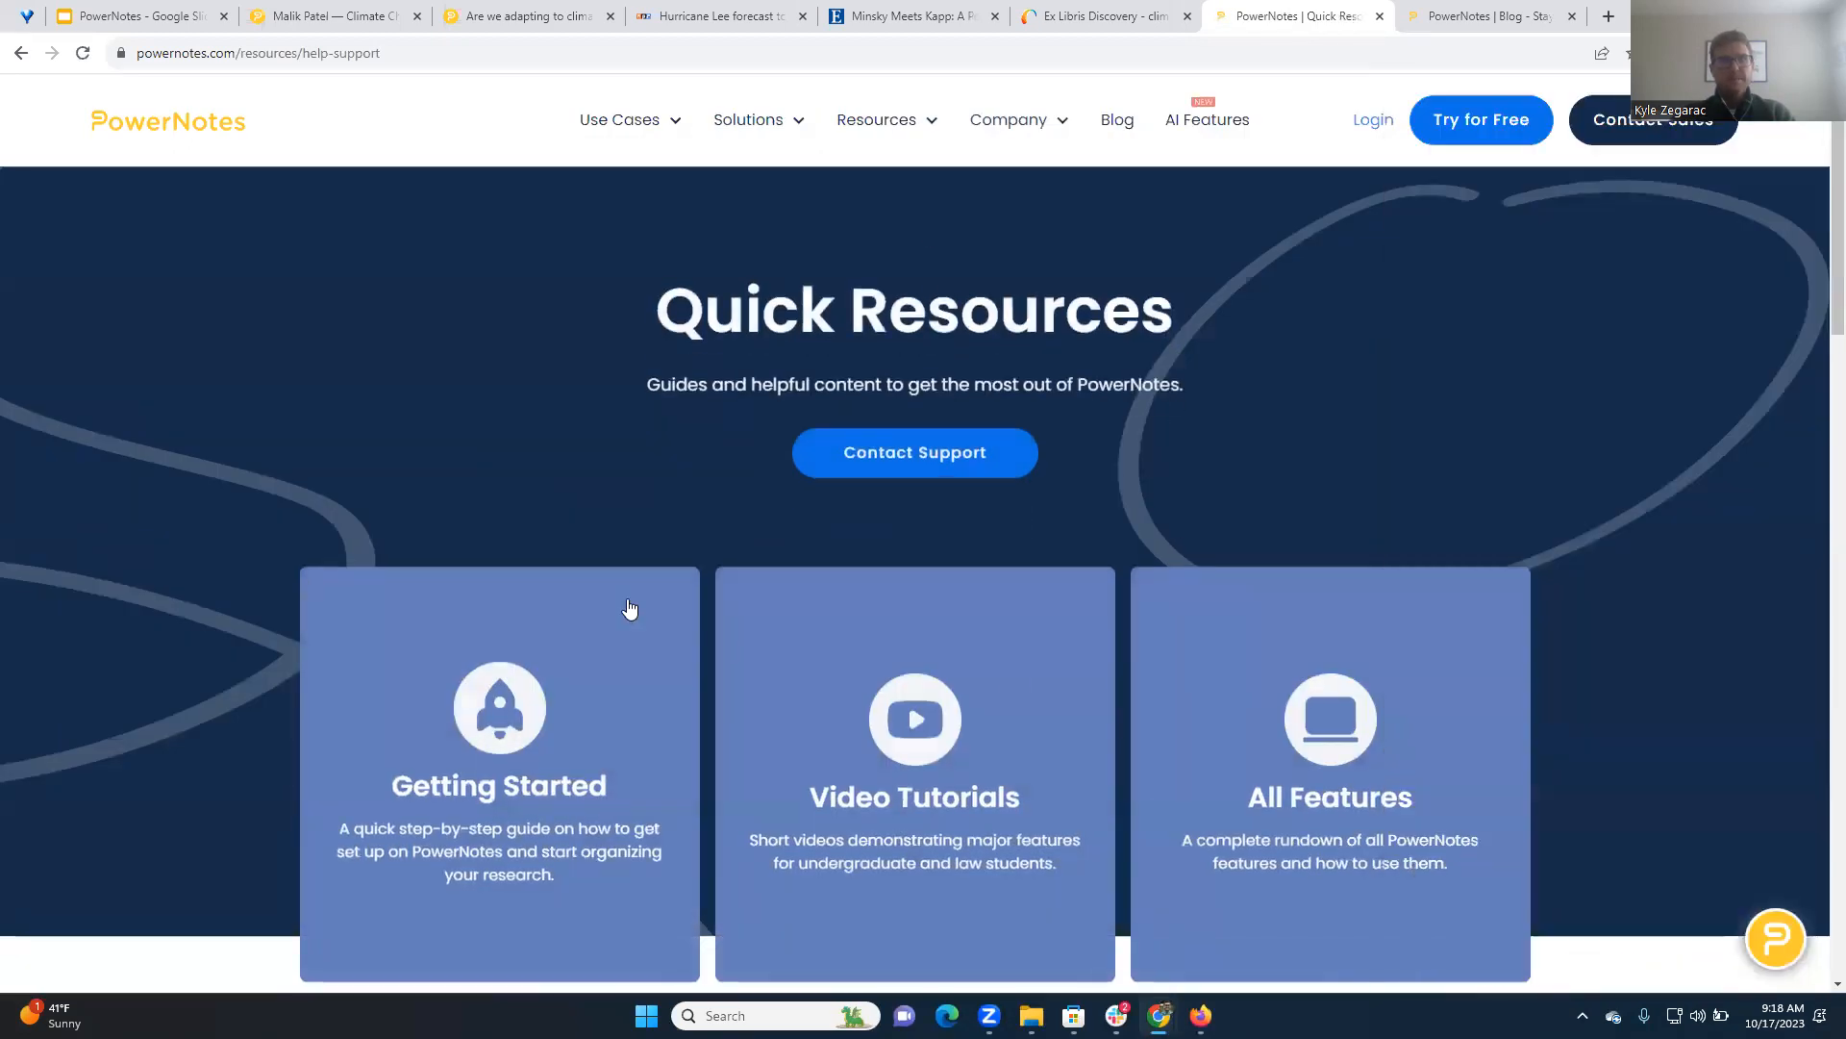
# Look through the Quick Resources guides, from Getting Started and Video Tutorials to Automatic Citation and Resources for Law Students
pyautogui.scroll(-2, 634, 721)
pyautogui.scroll(-4, 1052, 667)
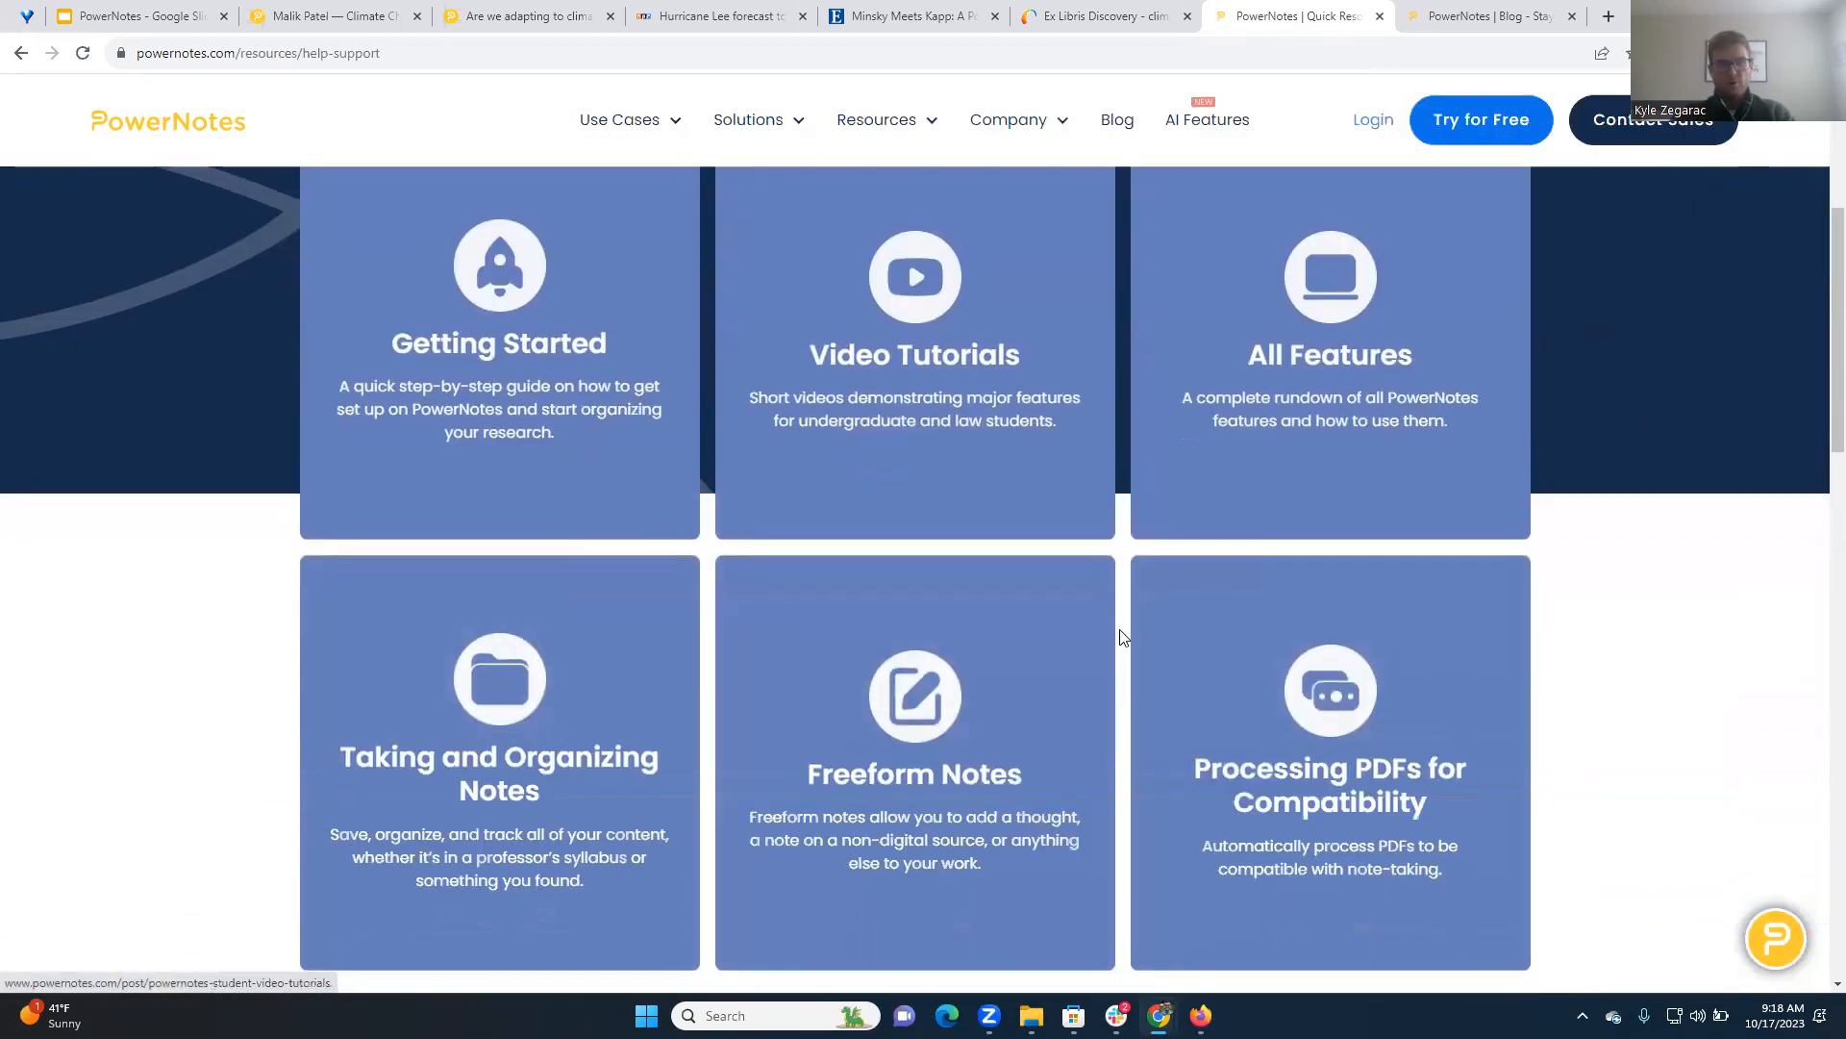
pyautogui.scroll(1, 528, 429)
pyautogui.scroll(-2, 586, 423)
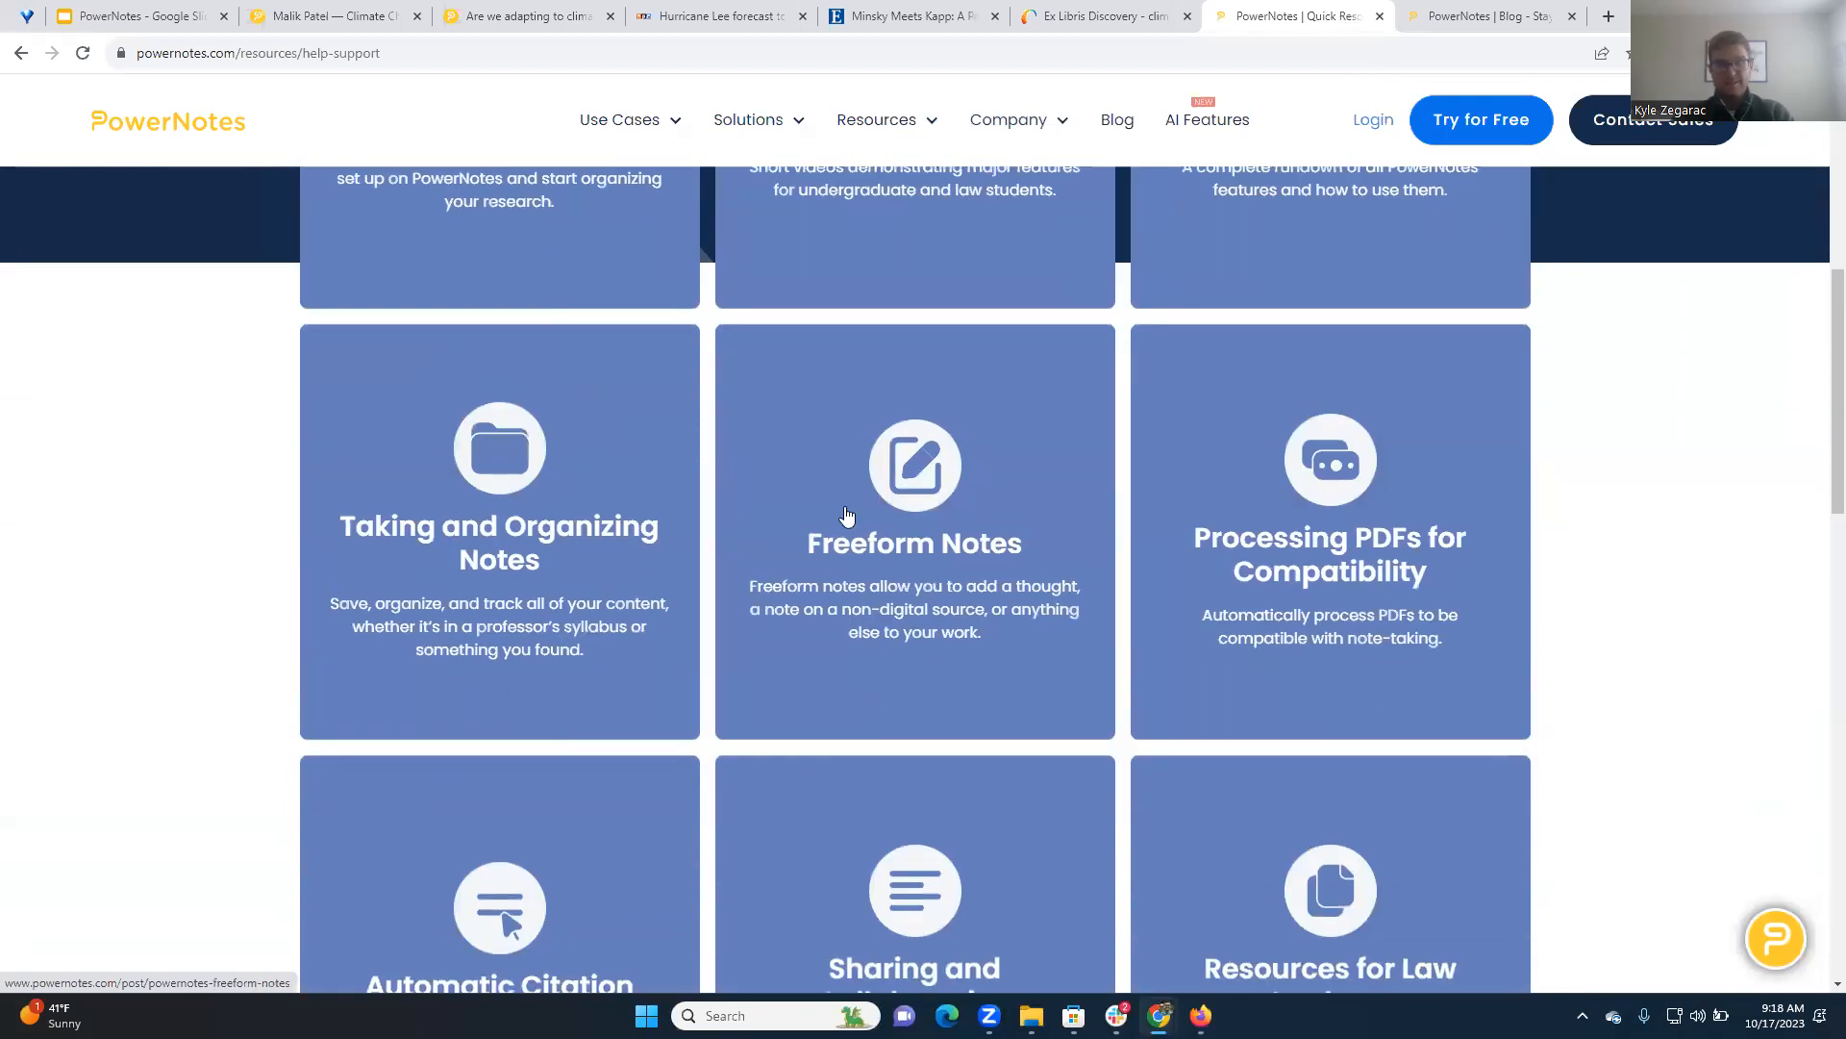
pyautogui.scroll(-2, 865, 515)
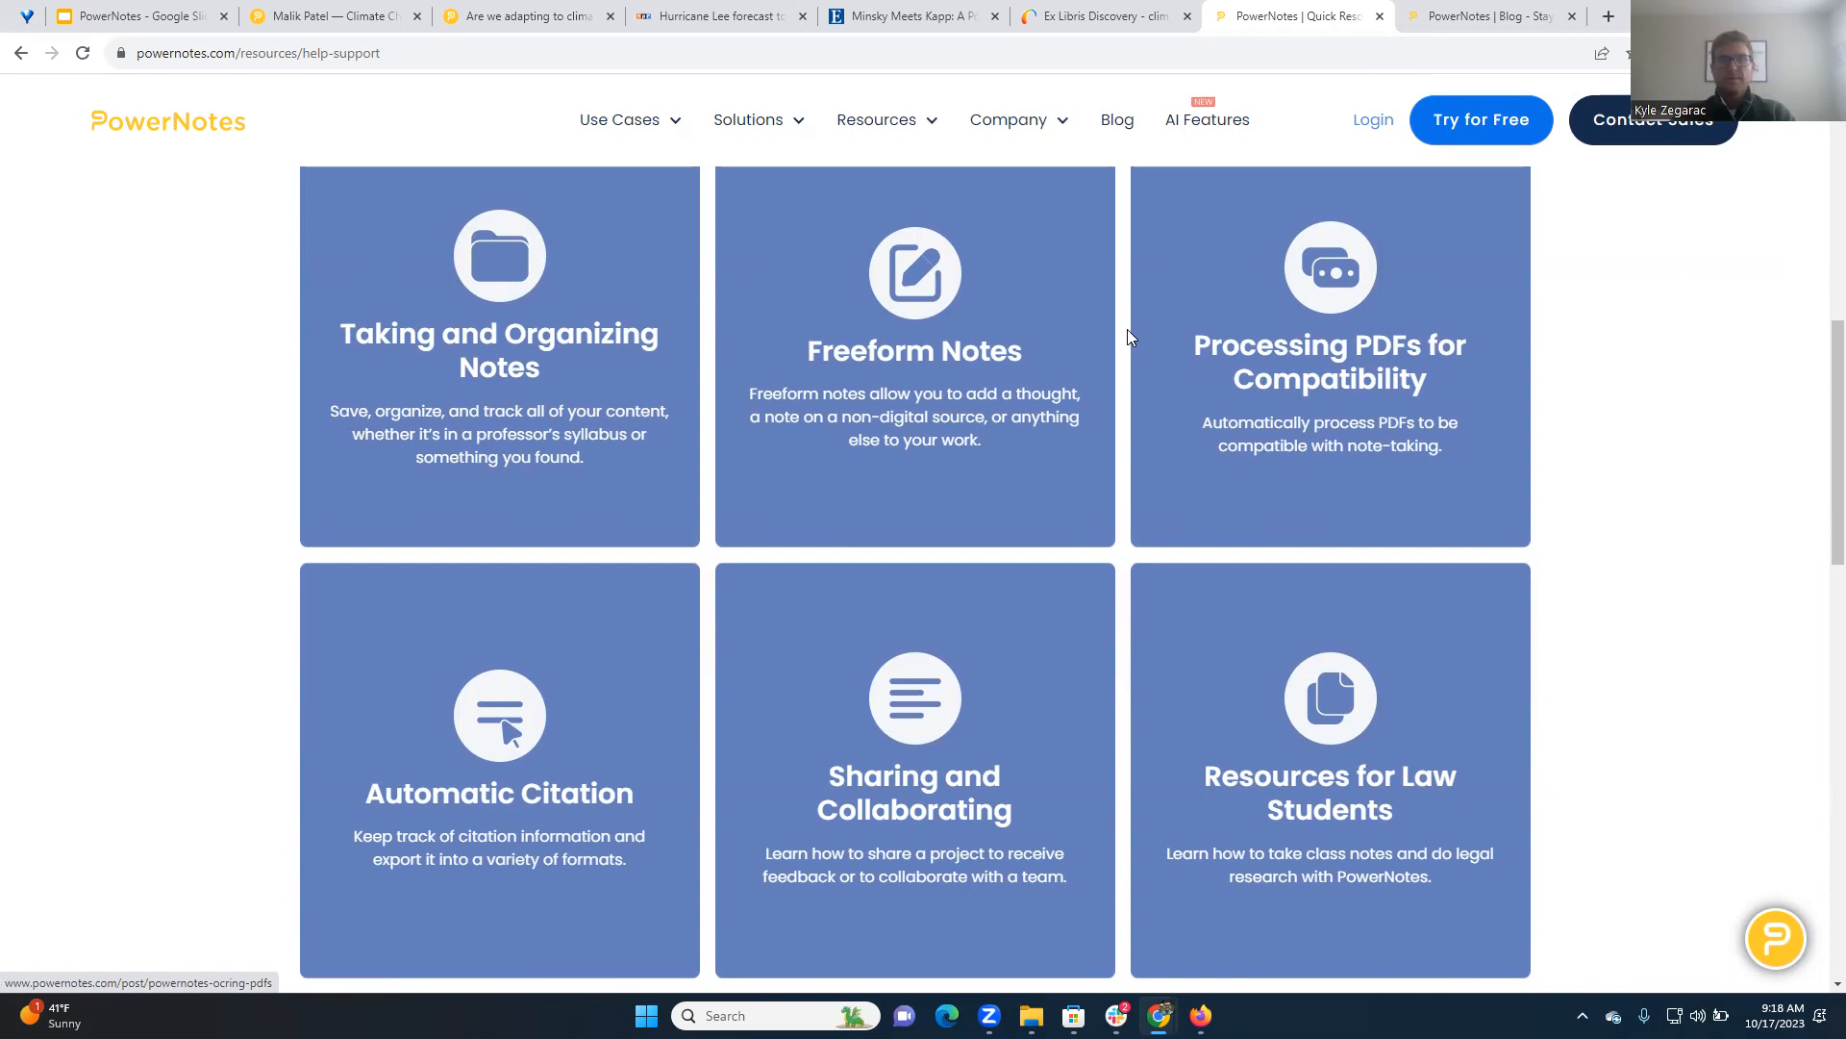
pyautogui.scroll(-3, 1080, 760)
pyautogui.scroll(9, 1087, 755)
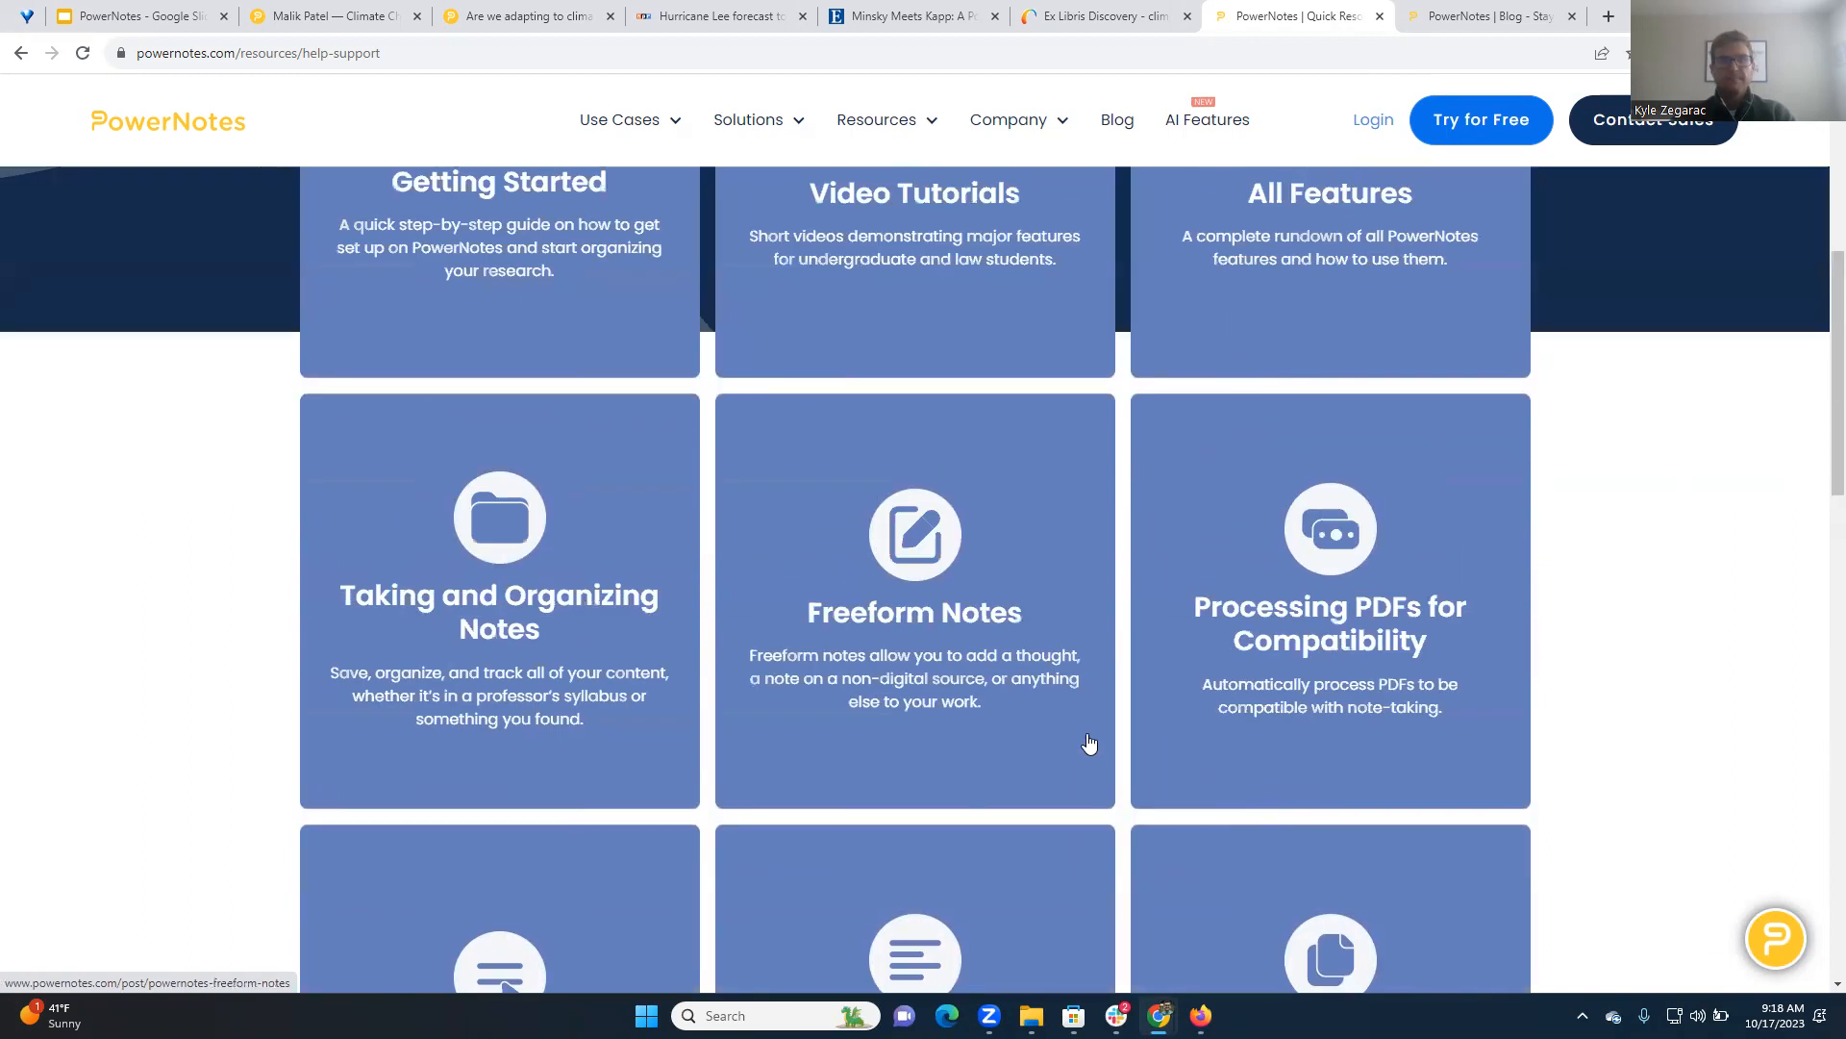
# Switch to the PowerNotes blog and look through its educator posts, from the LibGuide directory to the Growing Adoption guides and Promotional Materials
pyautogui.click(1454, 8)
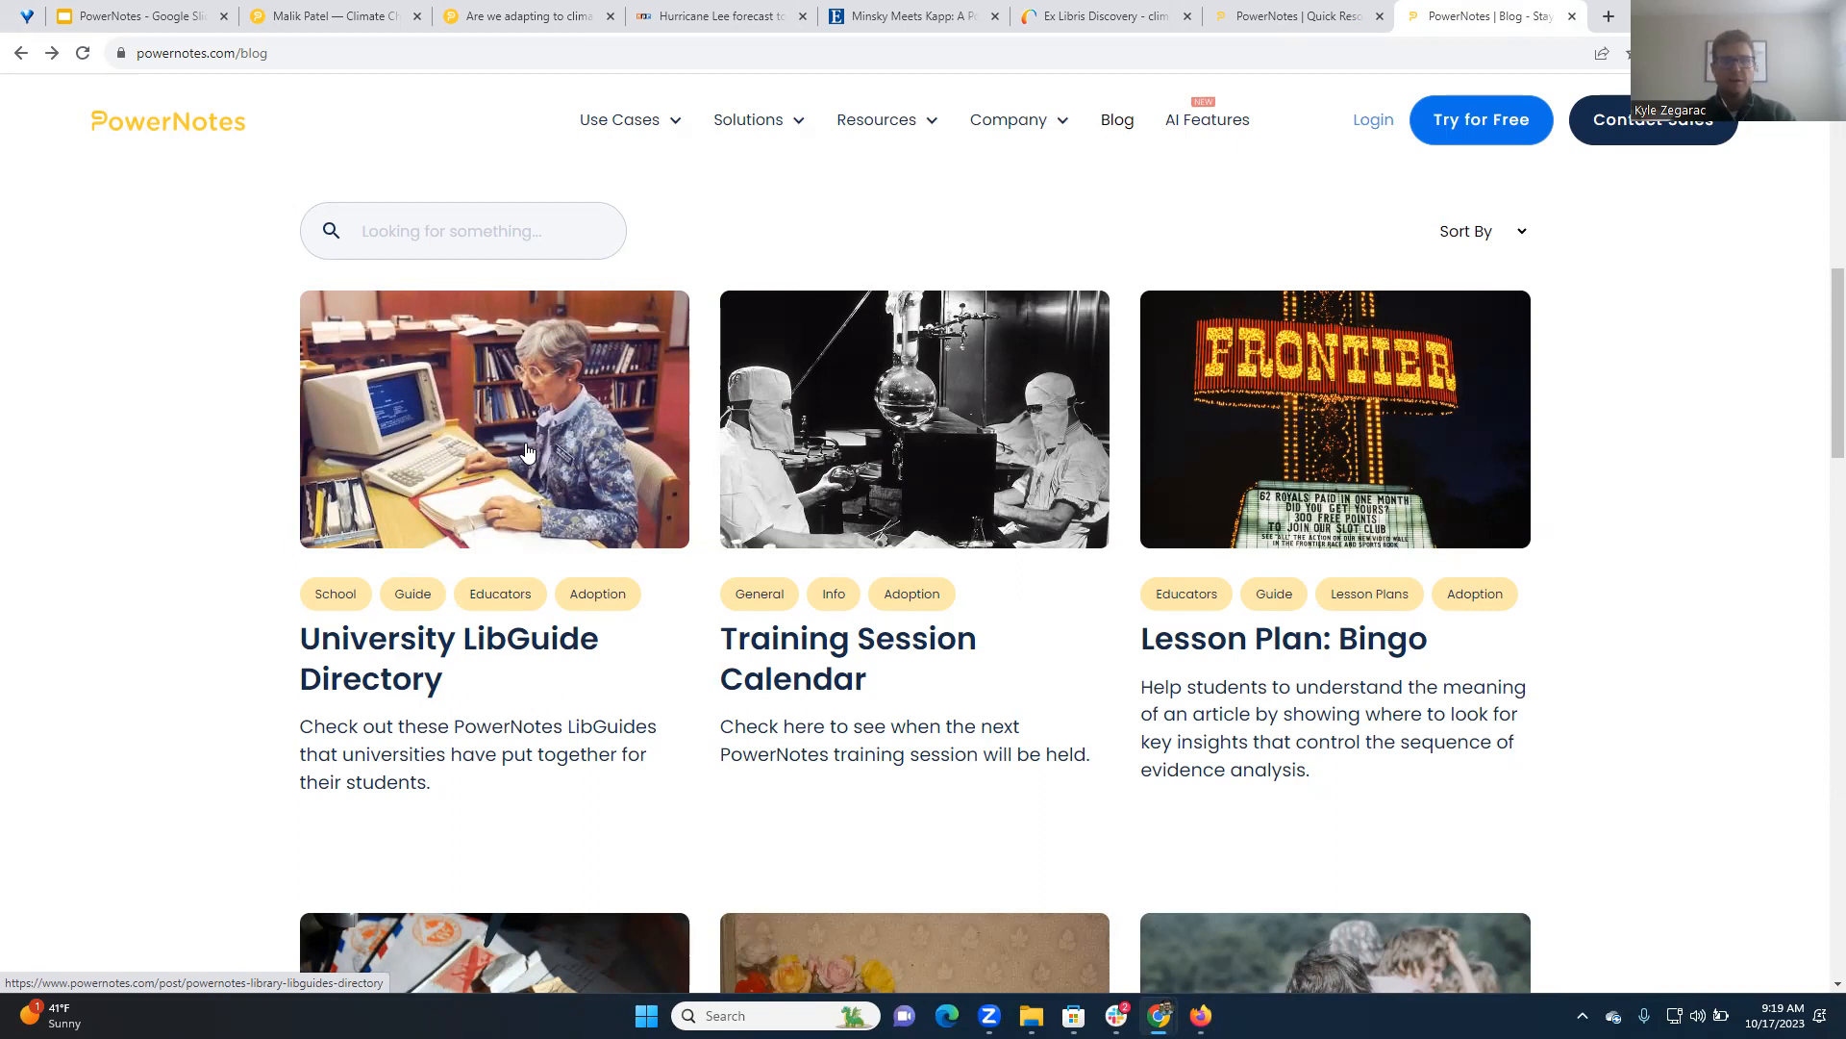
pyautogui.scroll(-3, 760, 529)
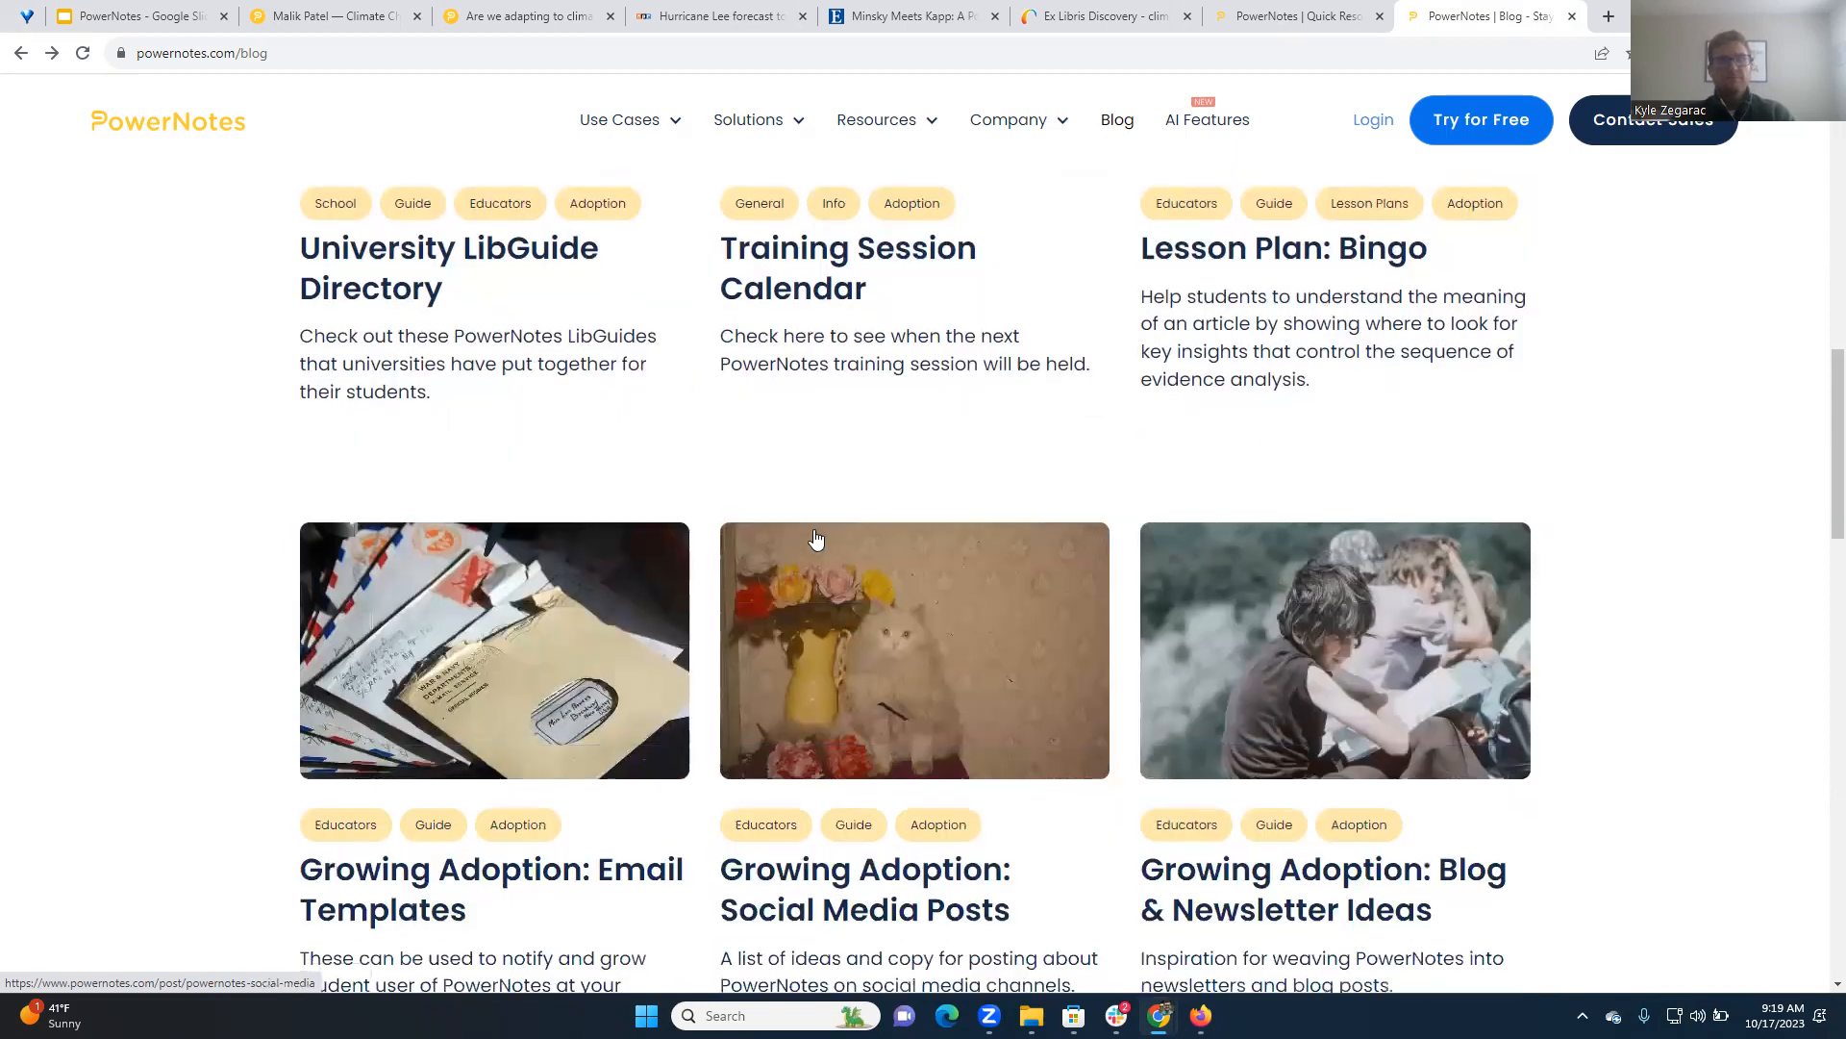
pyautogui.scroll(-2, 820, 548)
pyautogui.scroll(-2, 471, 387)
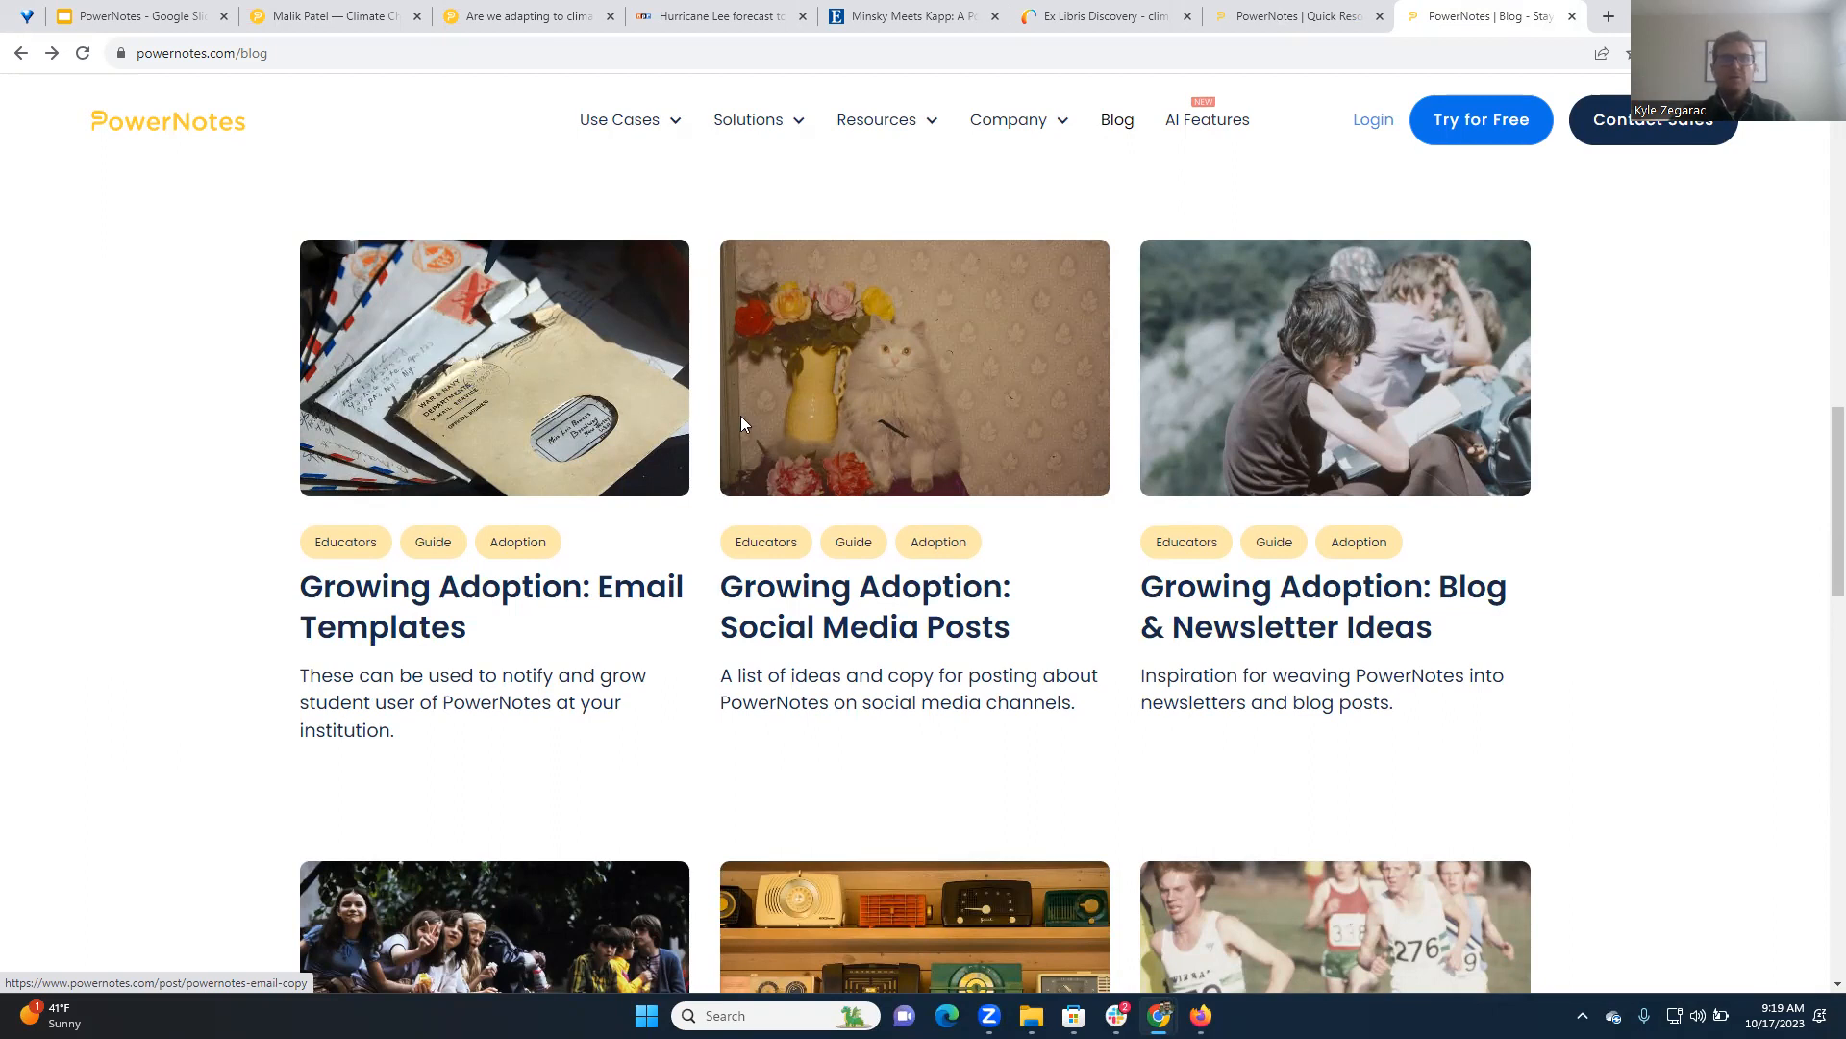
pyautogui.scroll(-2, 741, 423)
pyautogui.scroll(3, 878, 401)
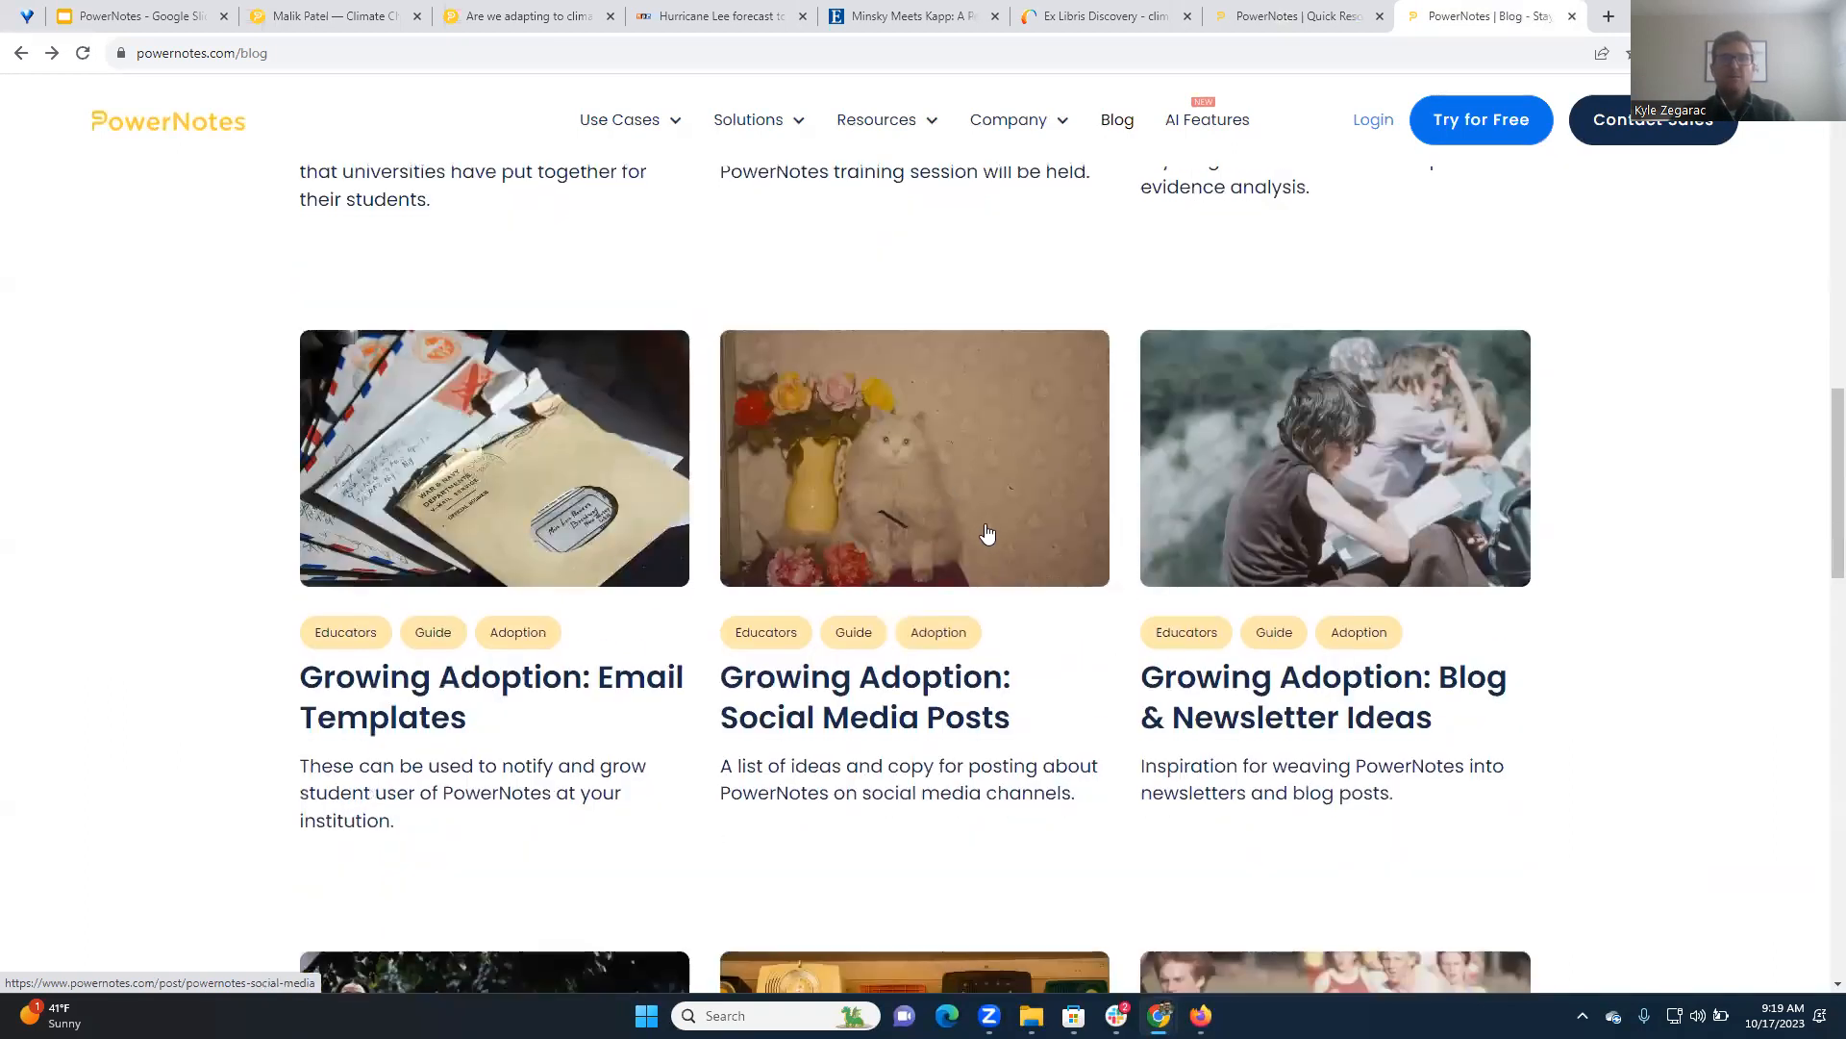
pyautogui.scroll(-4, 987, 532)
pyautogui.scroll(3, 1000, 495)
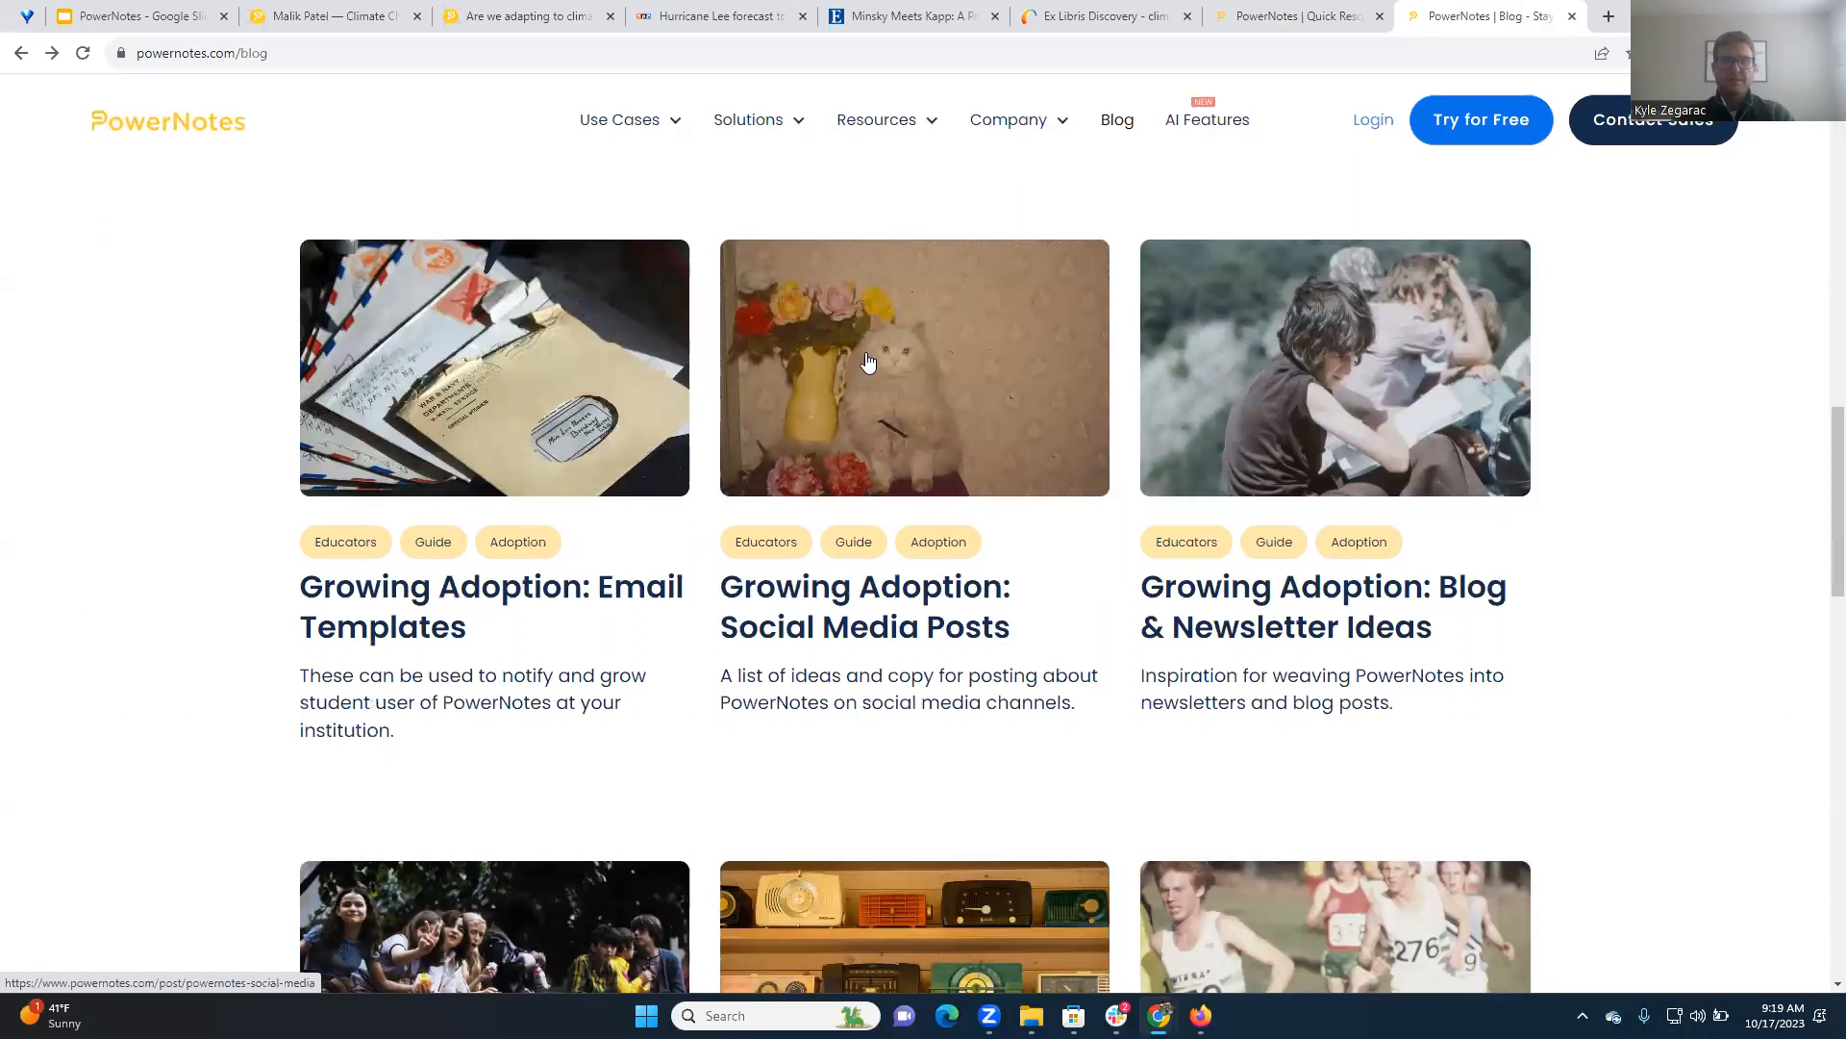
pyautogui.scroll(-3, 998, 452)
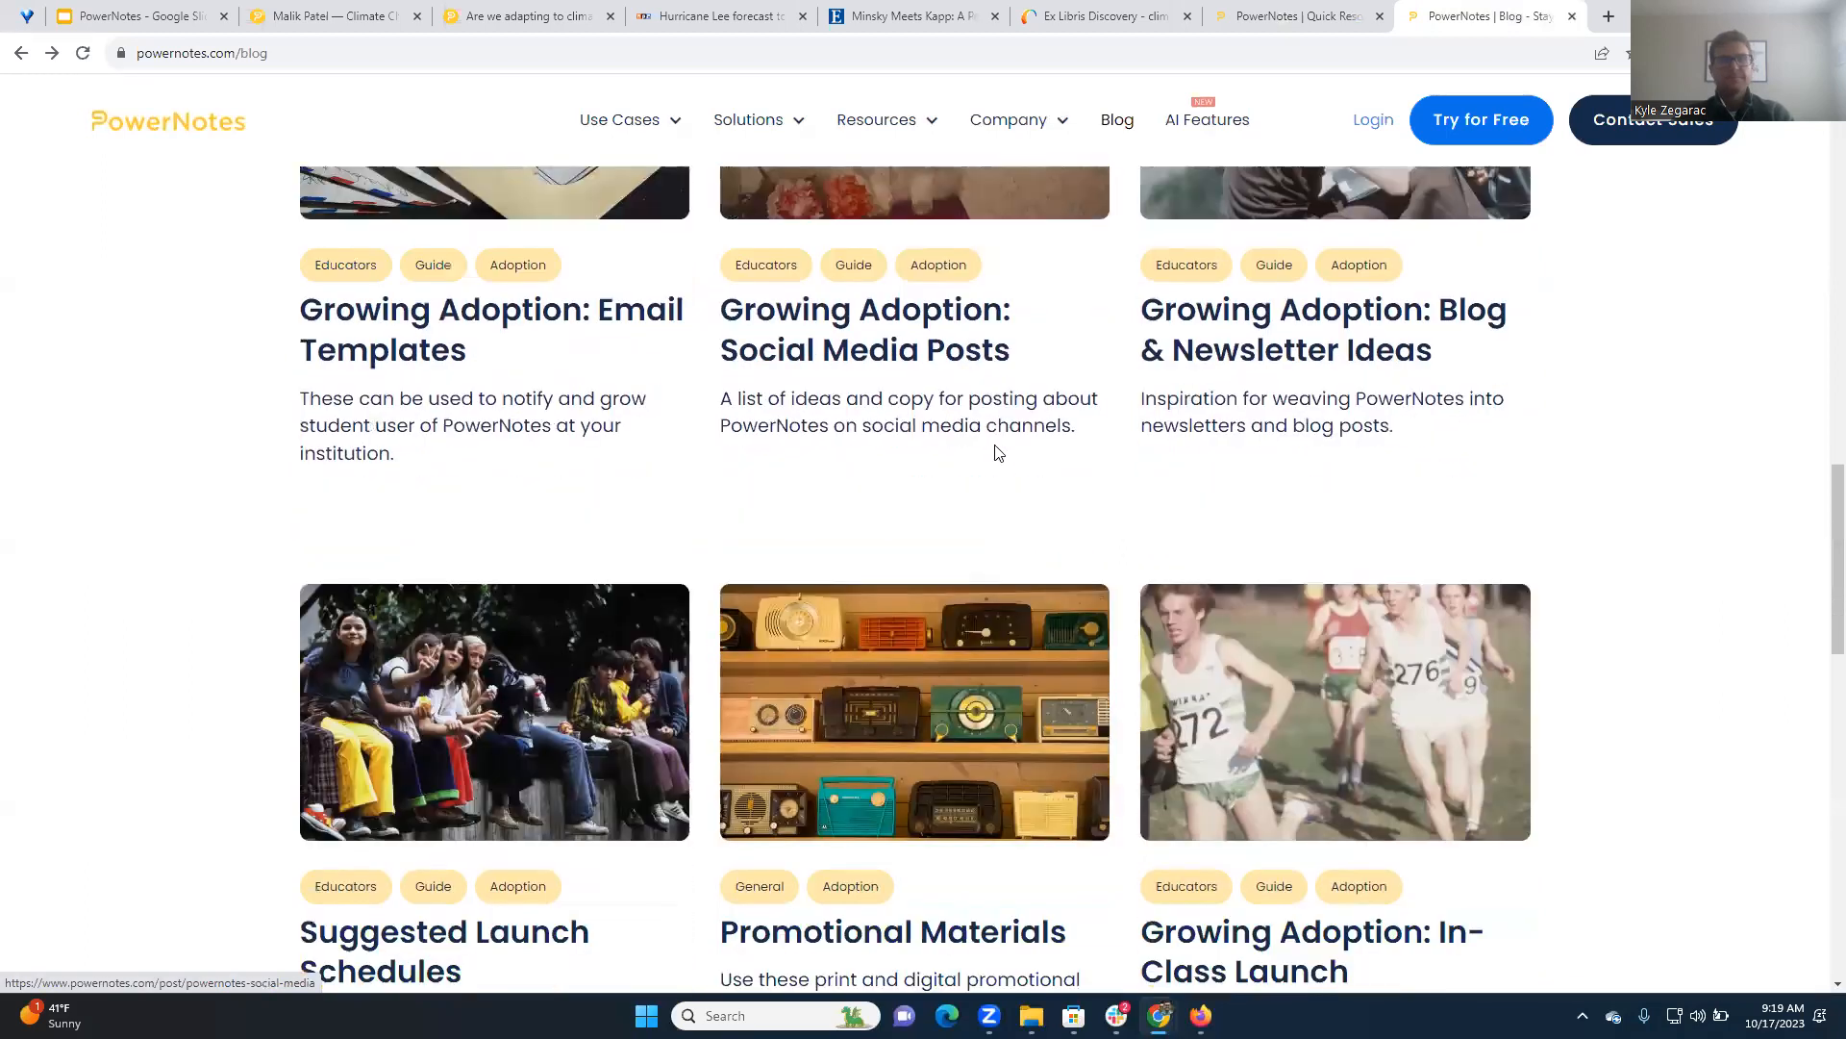
pyautogui.scroll(-3, 998, 452)
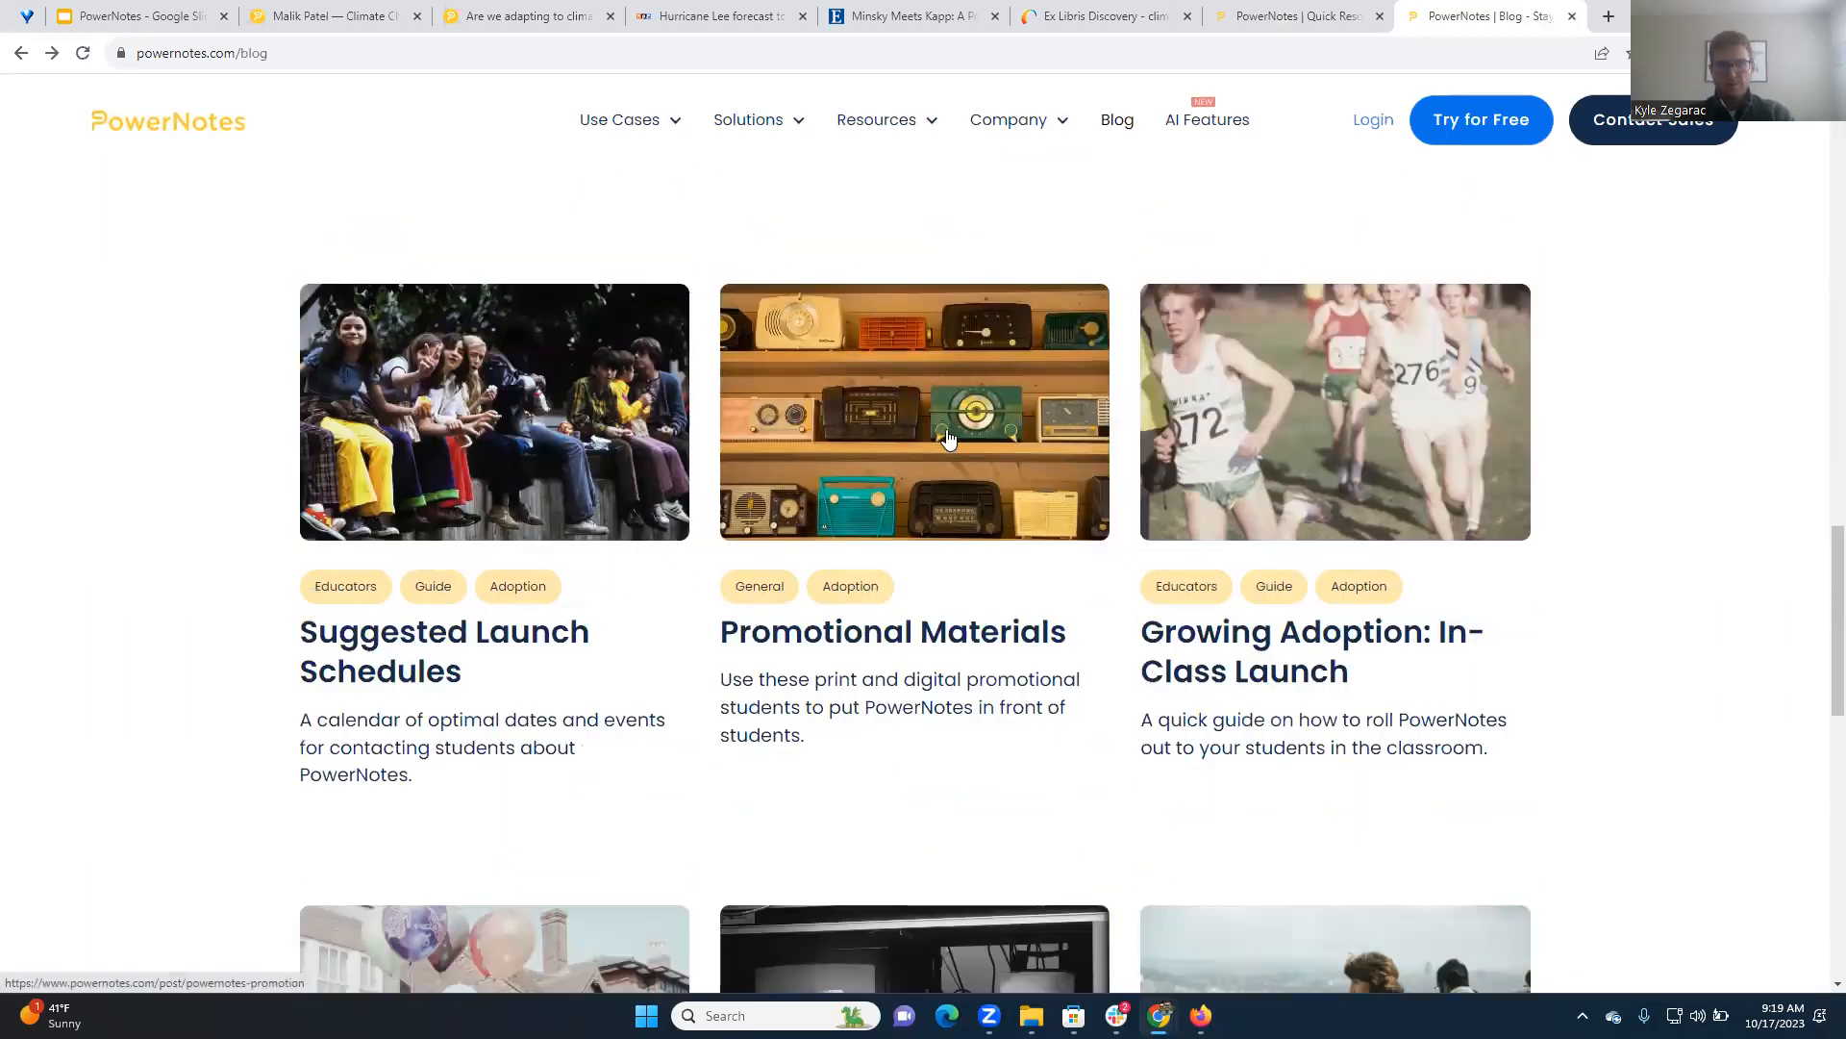
# Open the Promotional Materials post and review its list of graphics for ads, flyers, and print-outs
pyautogui.click(914, 425)
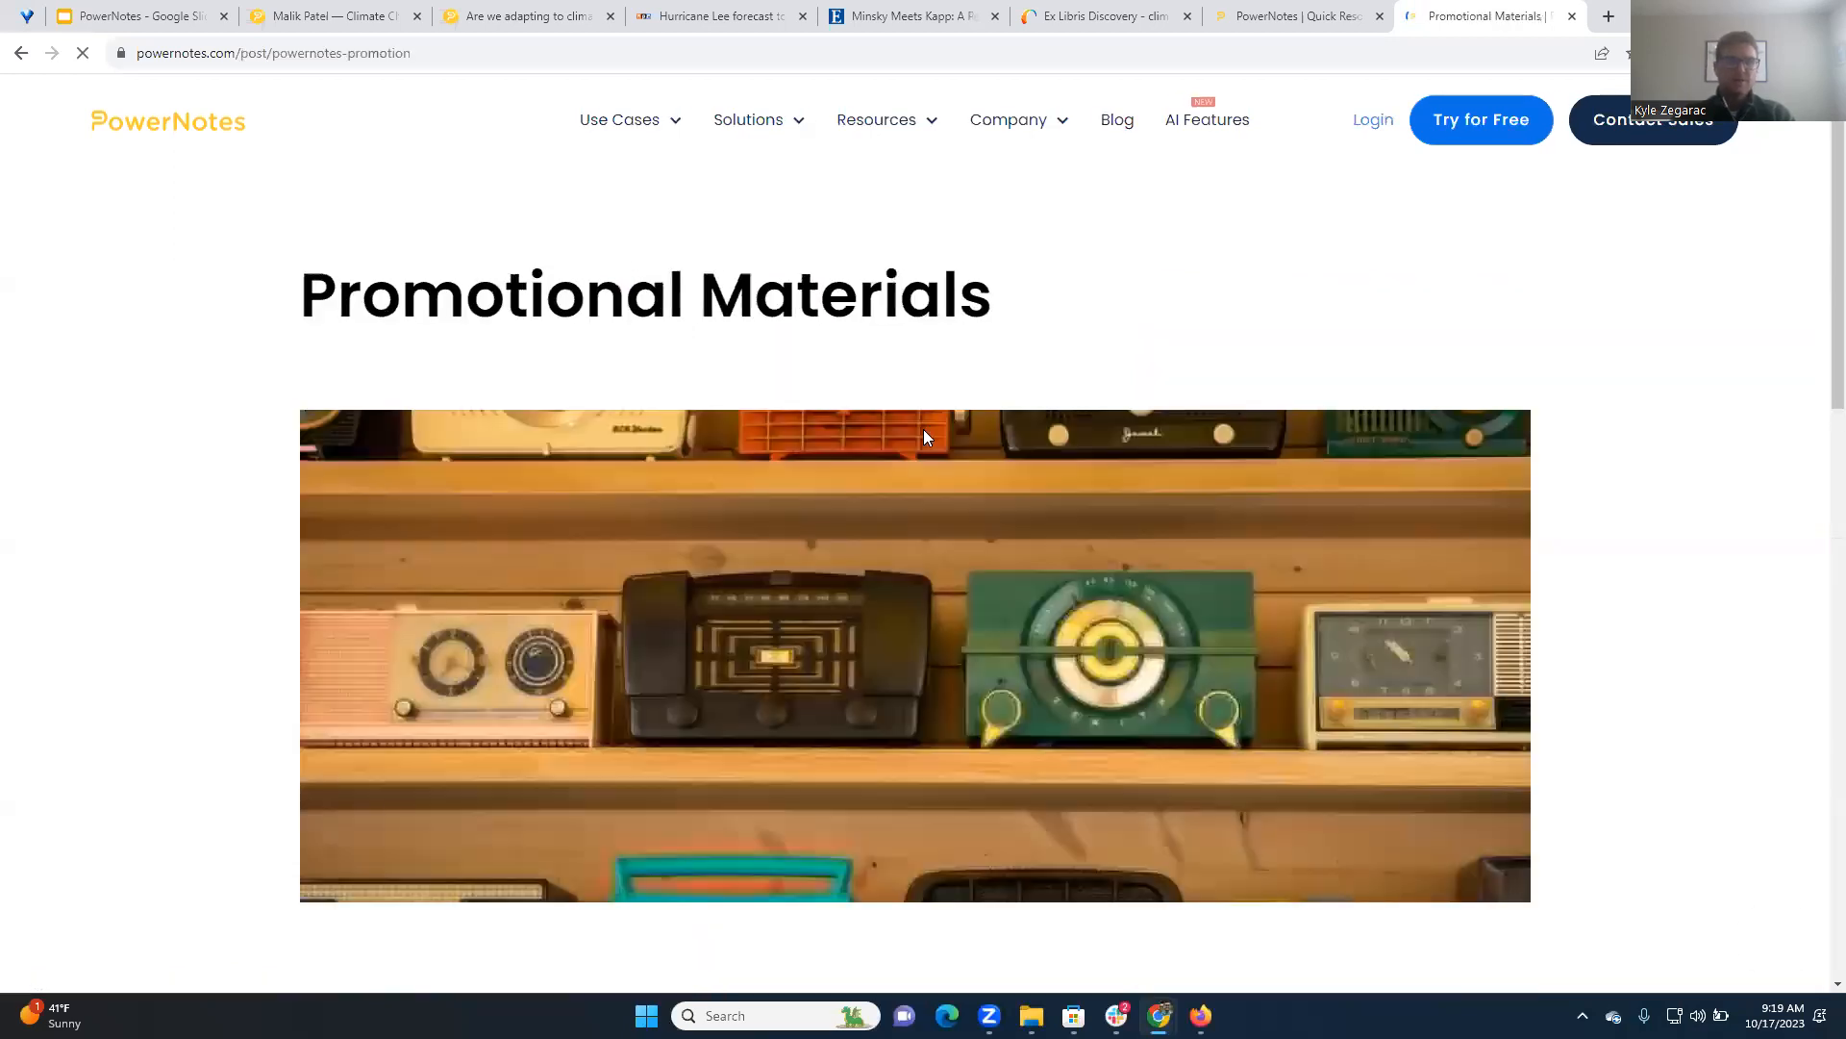
pyautogui.scroll(-4, 758, 558)
pyautogui.scroll(-3, 832, 573)
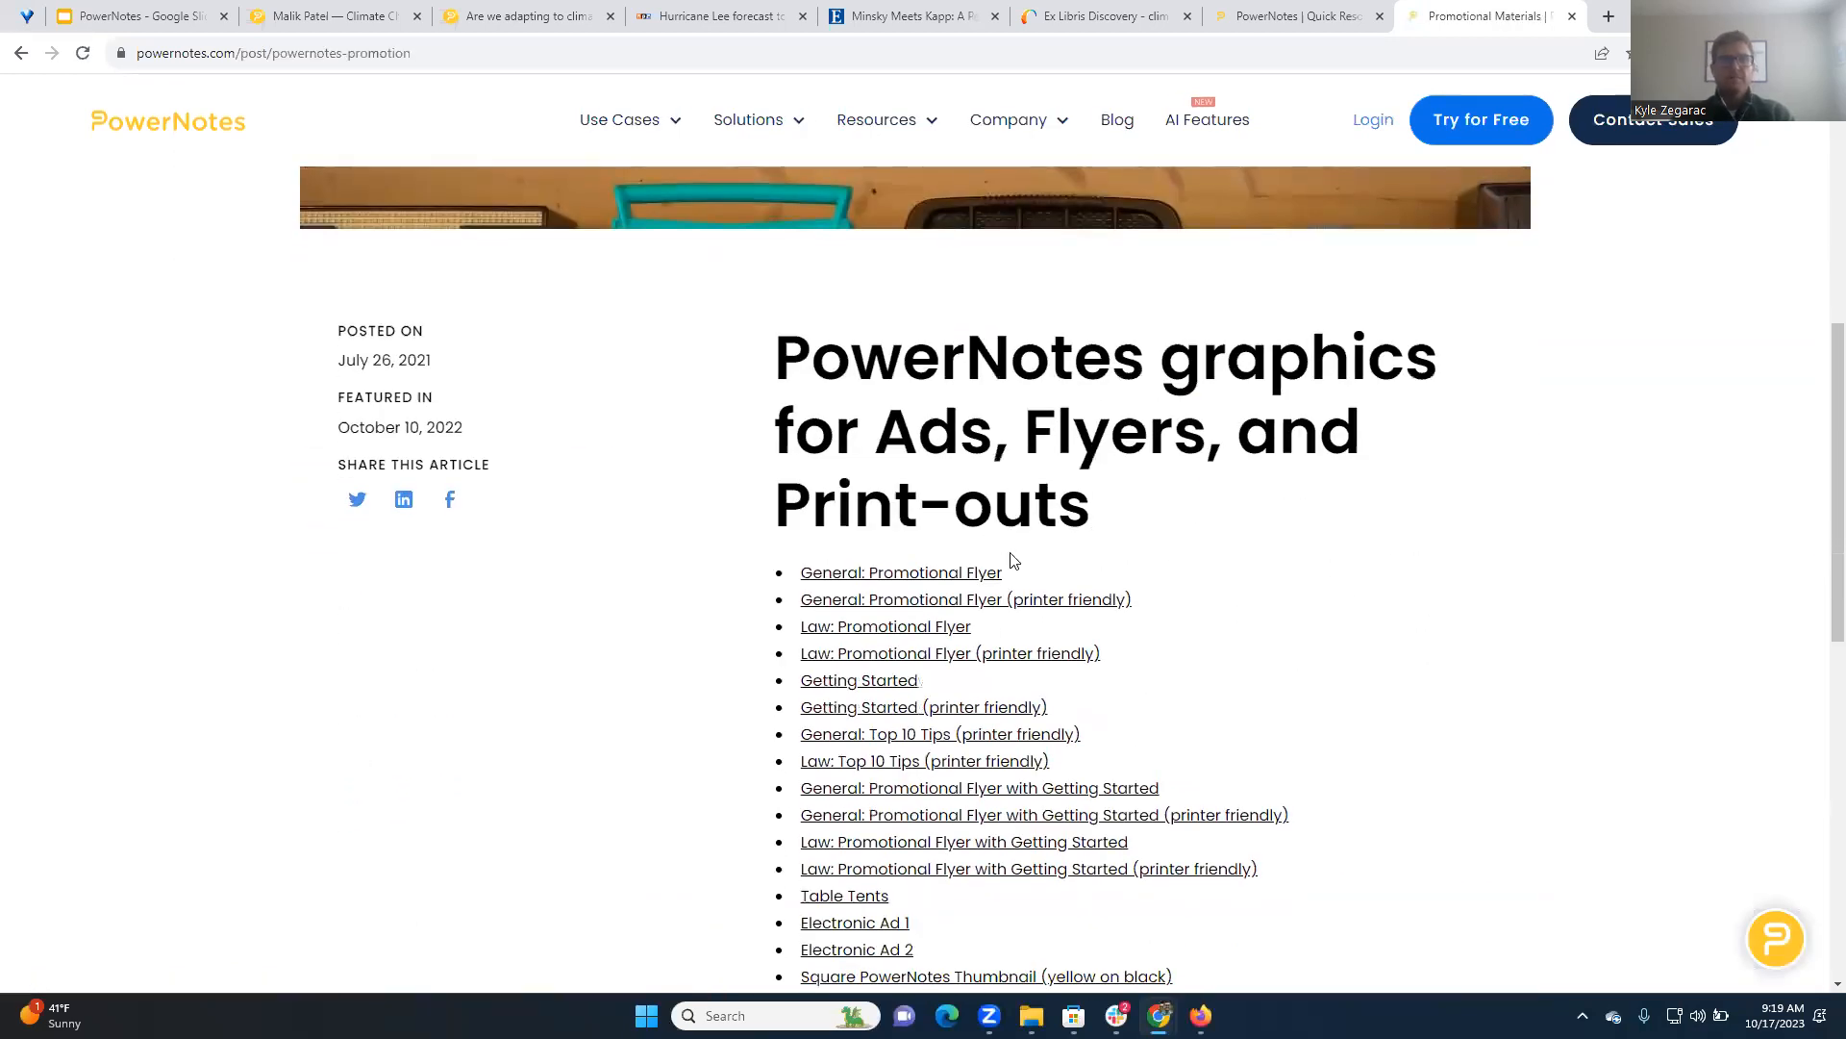
pyautogui.scroll(-2, 1000, 568)
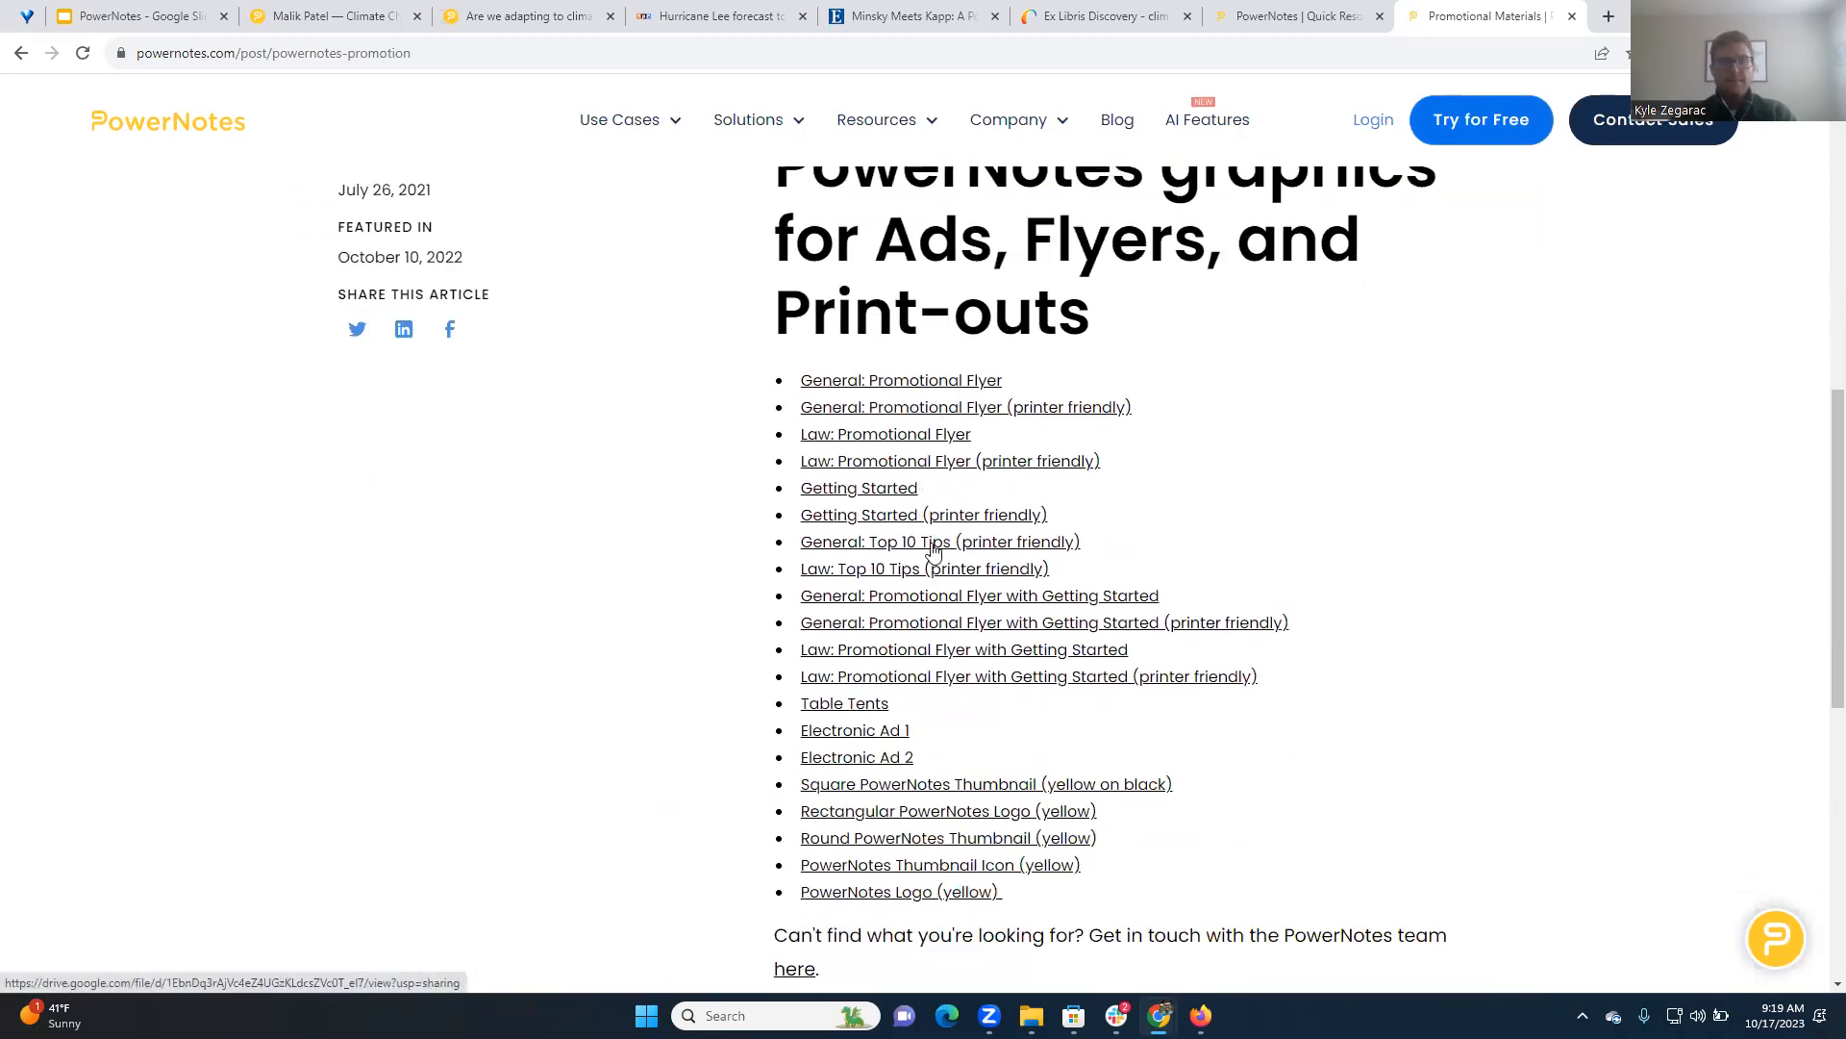
pyautogui.scroll(-4, 948, 544)
pyautogui.scroll(4, 1058, 539)
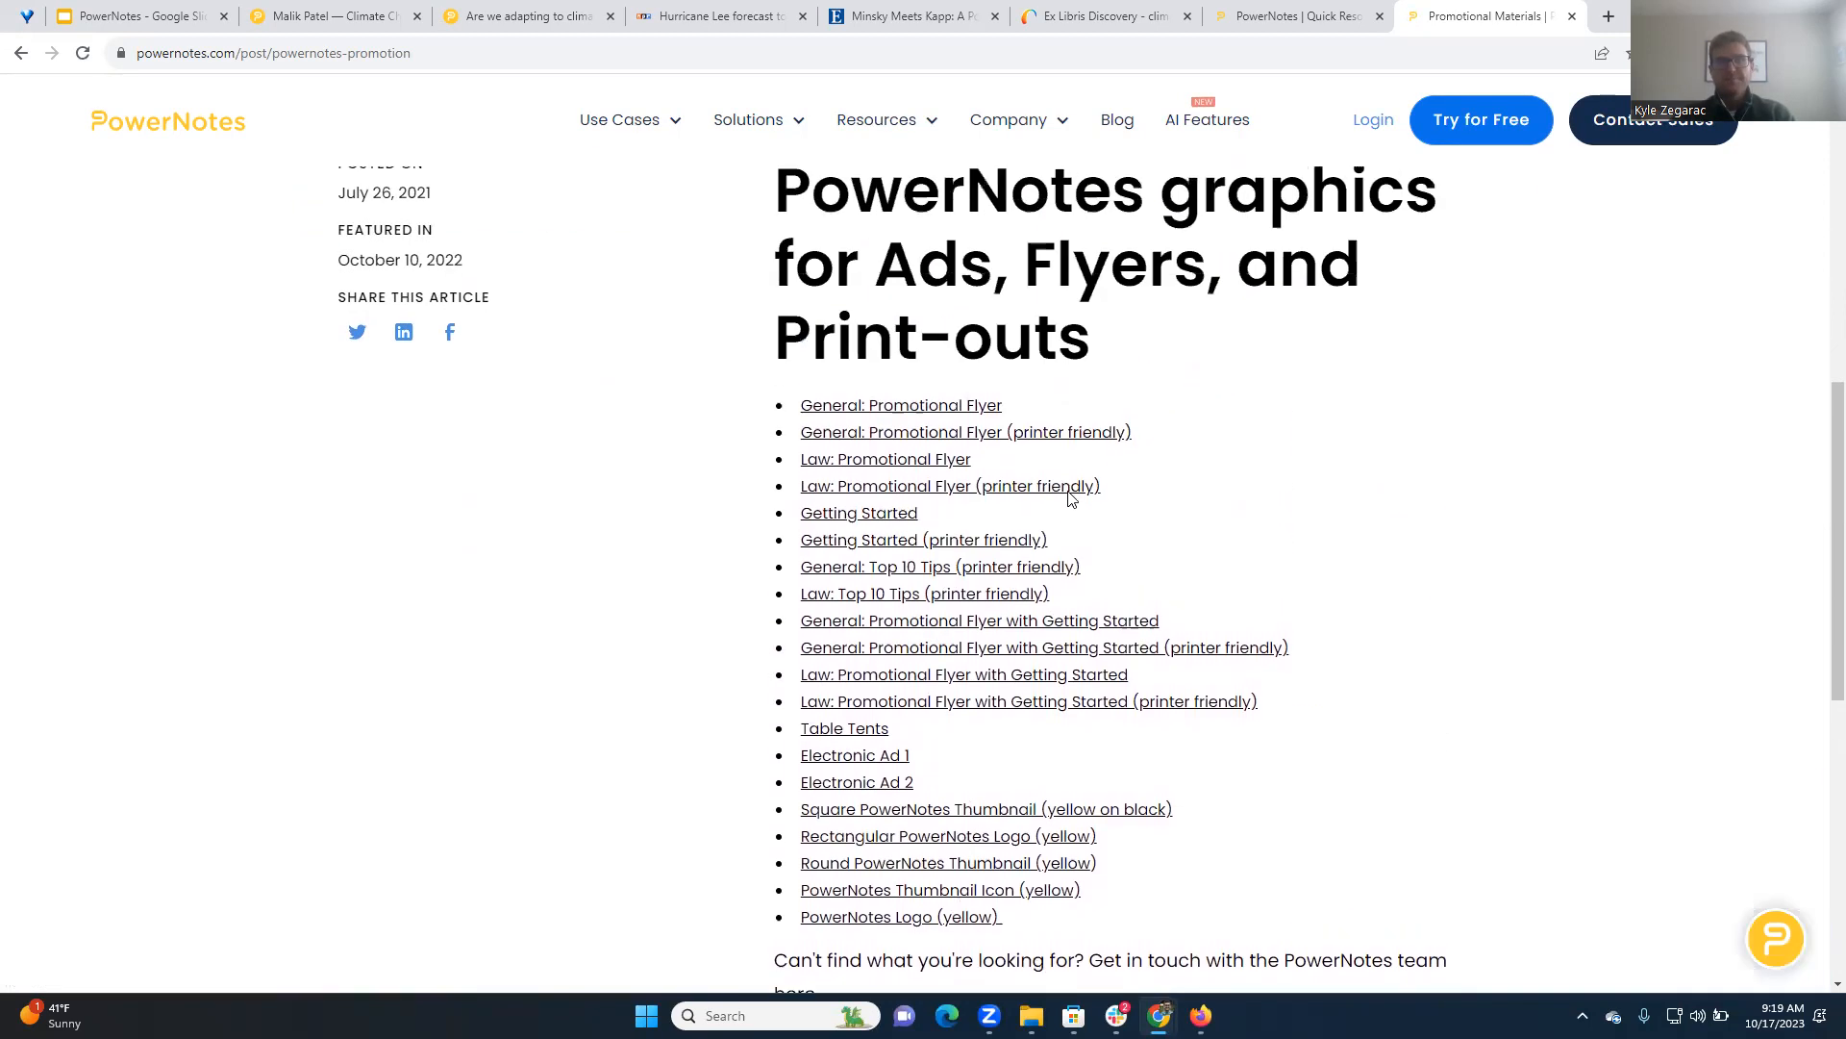
pyautogui.scroll(3, 1075, 404)
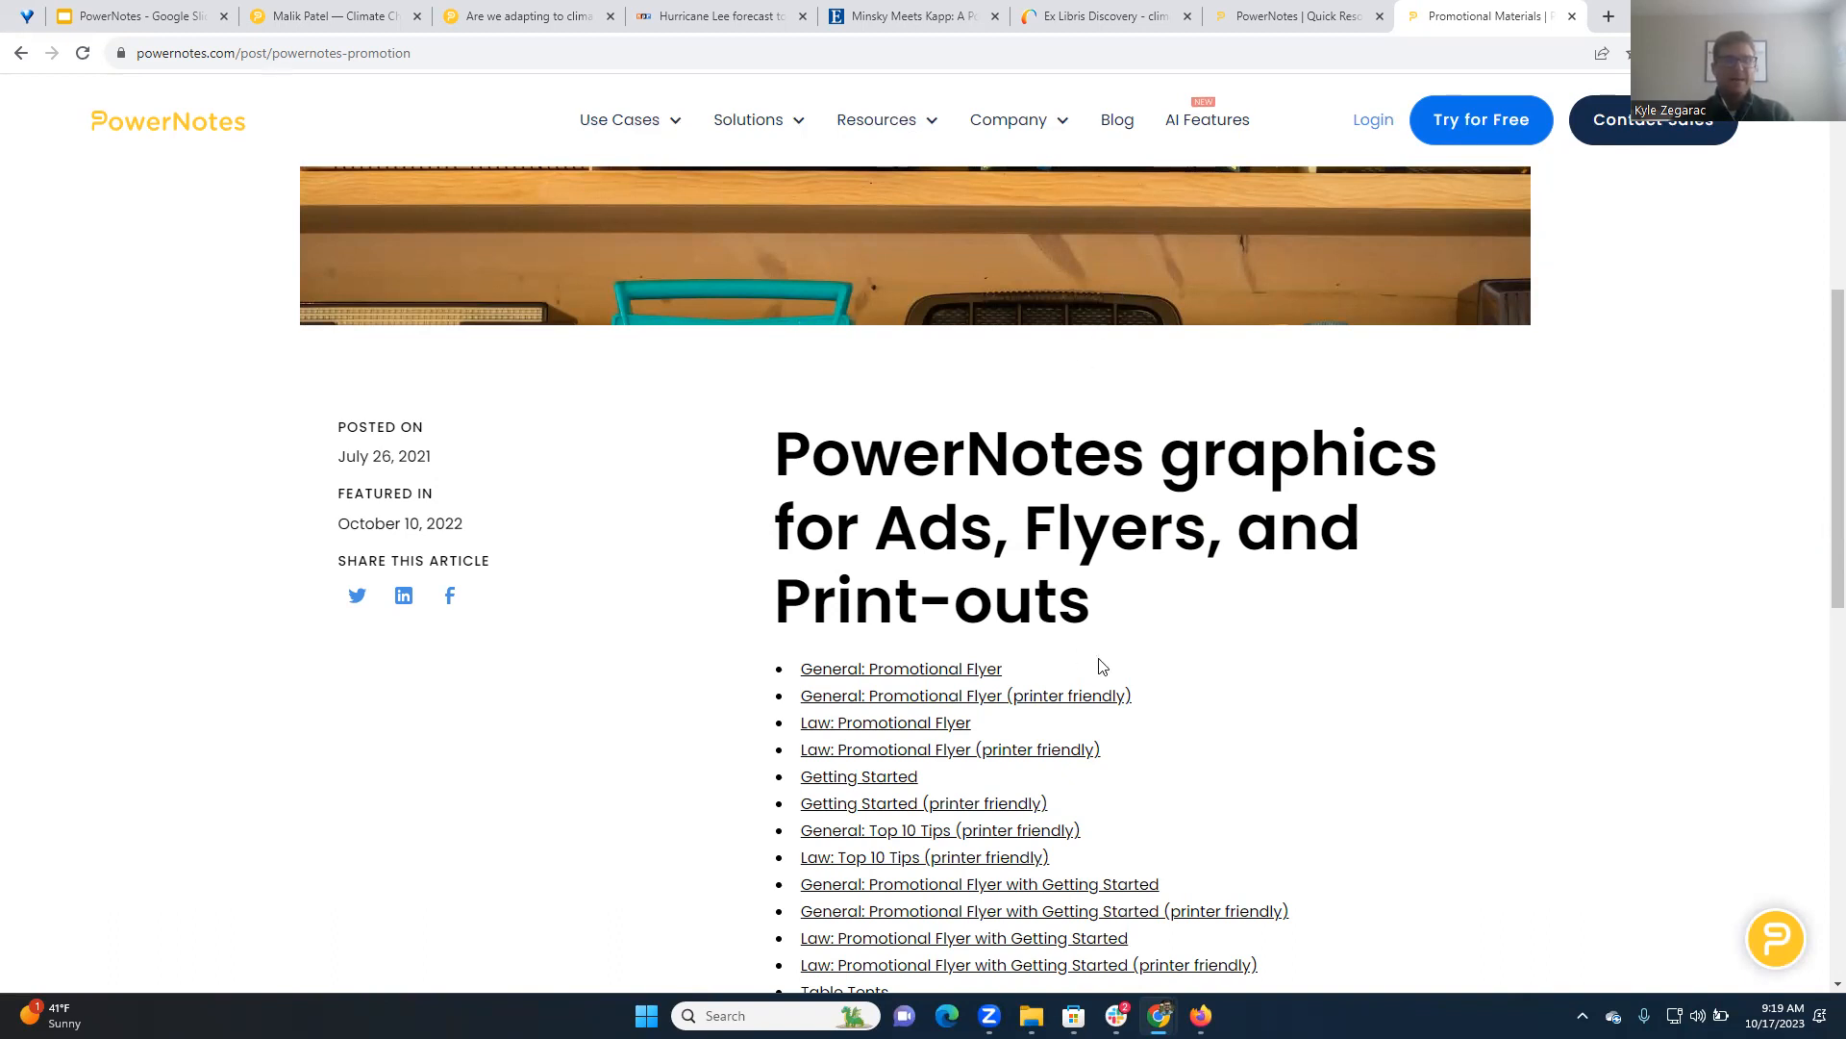
pyautogui.scroll(4, 1340, 572)
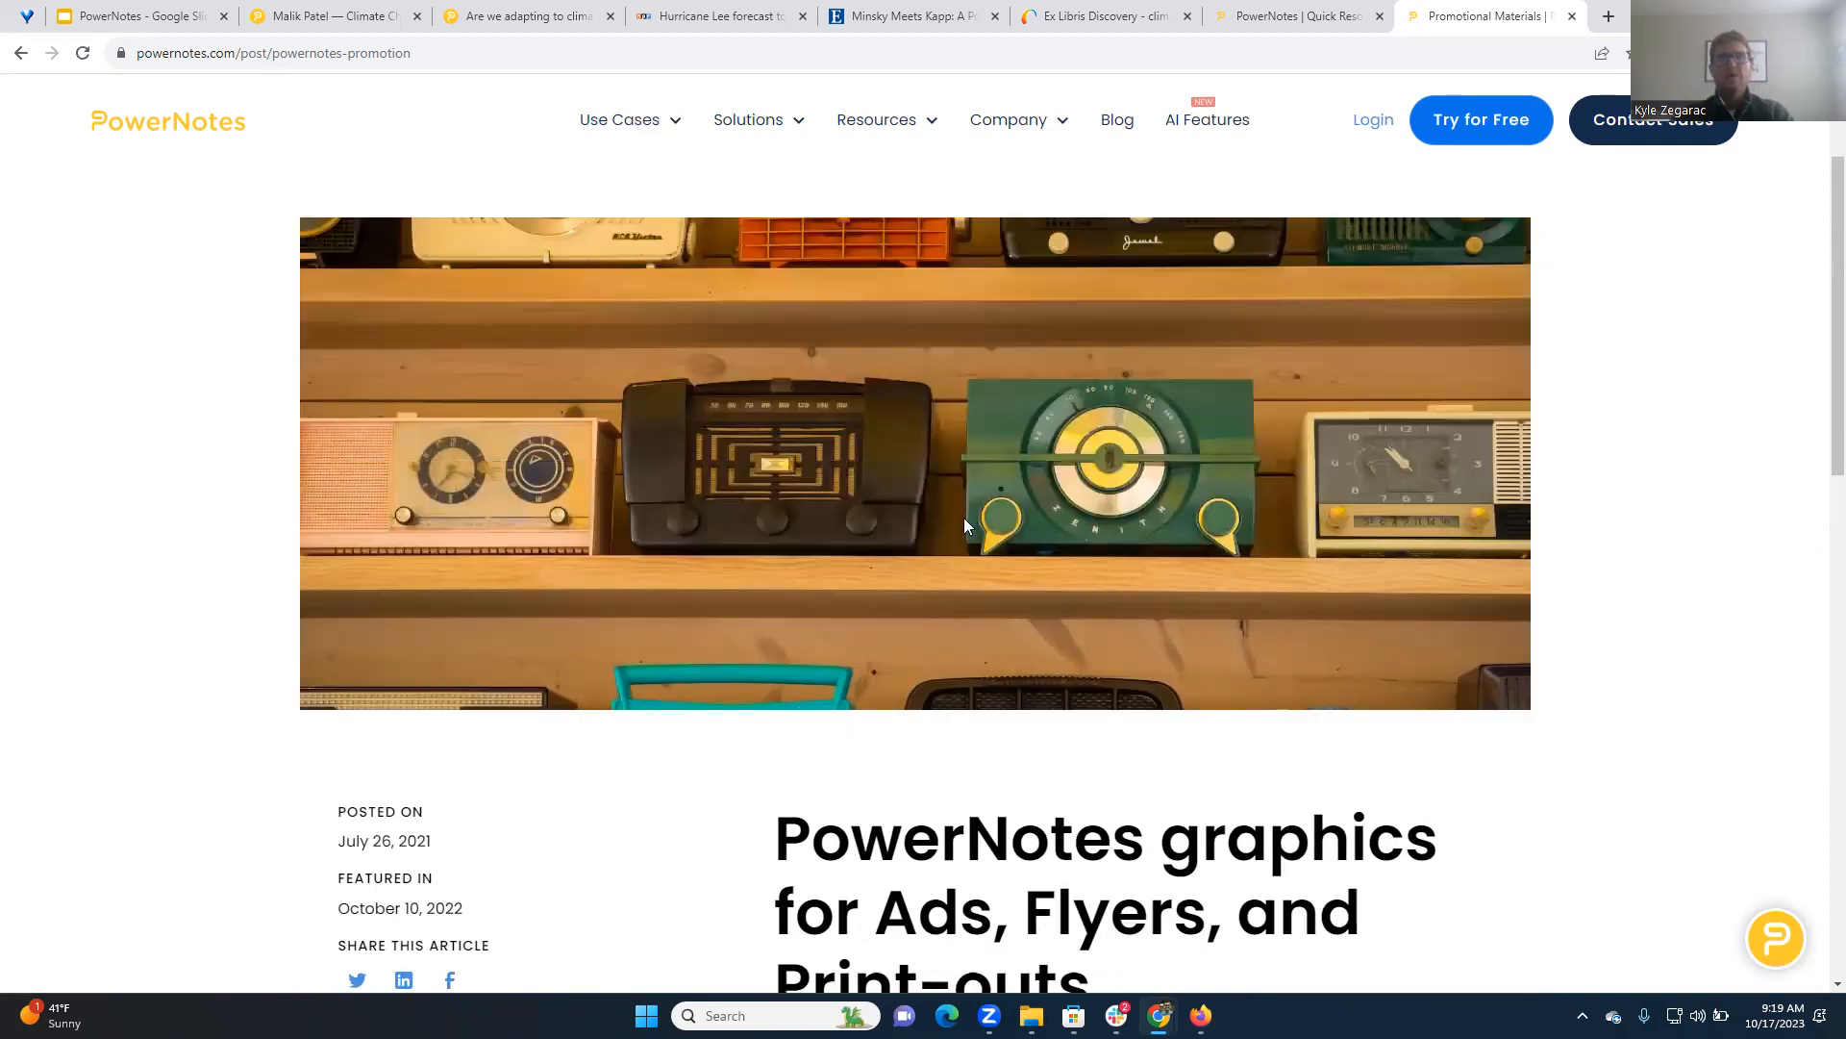
pyautogui.scroll(-5, 1043, 610)
pyautogui.scroll(7, 1094, 619)
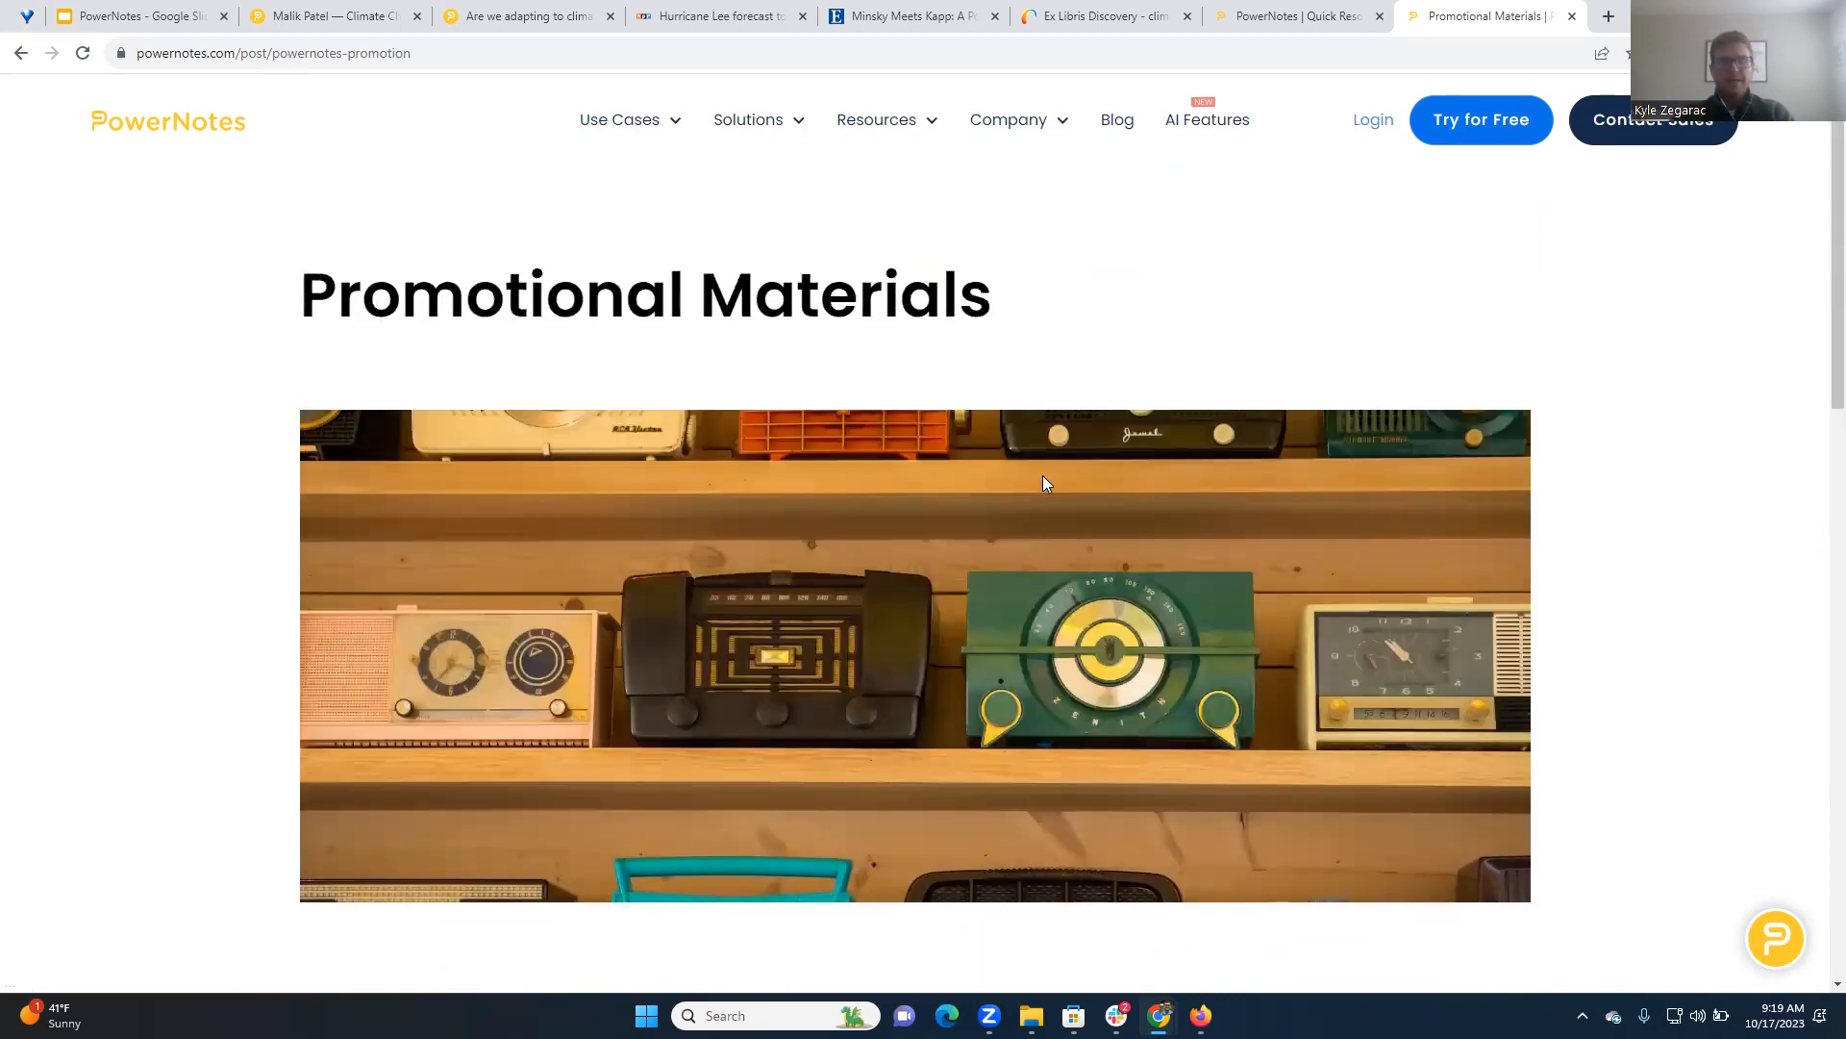